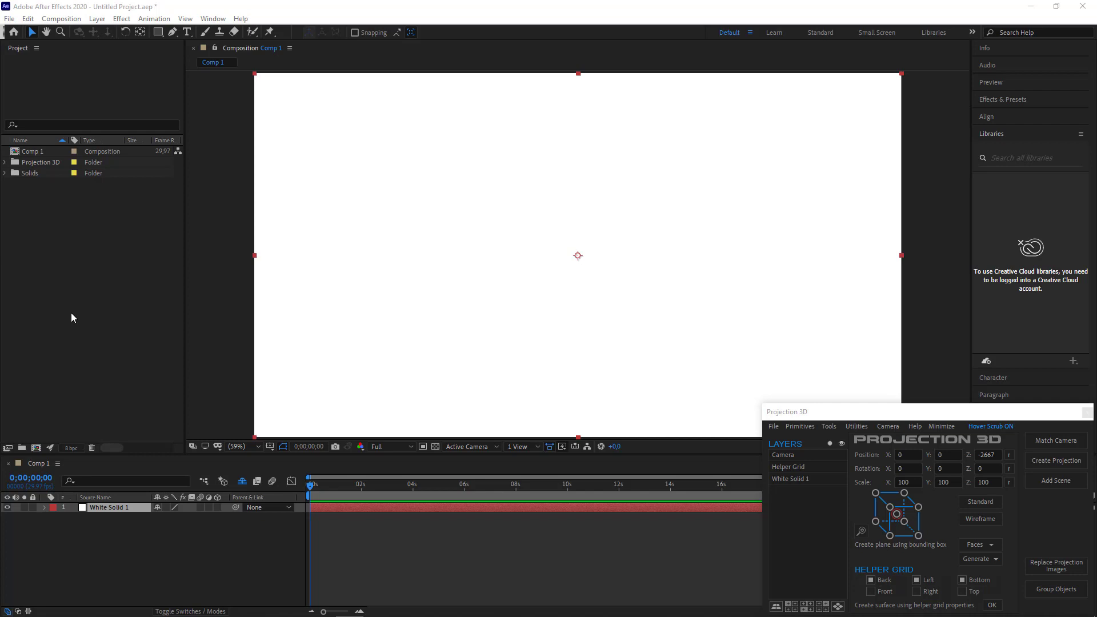
# Step: Scale the White Solid 1 layer to 75% and turn it into a 3D layer
pyautogui.click(104, 508)
pyautogui.press('s')
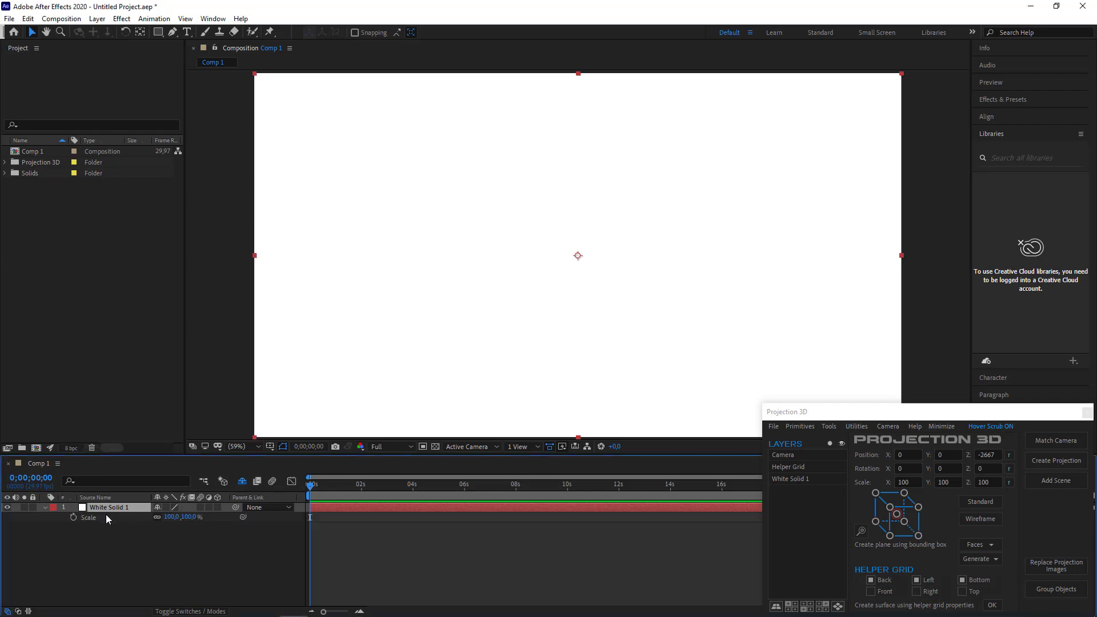
pyautogui.moveTo(166, 517); pyautogui.dragTo(159, 518)
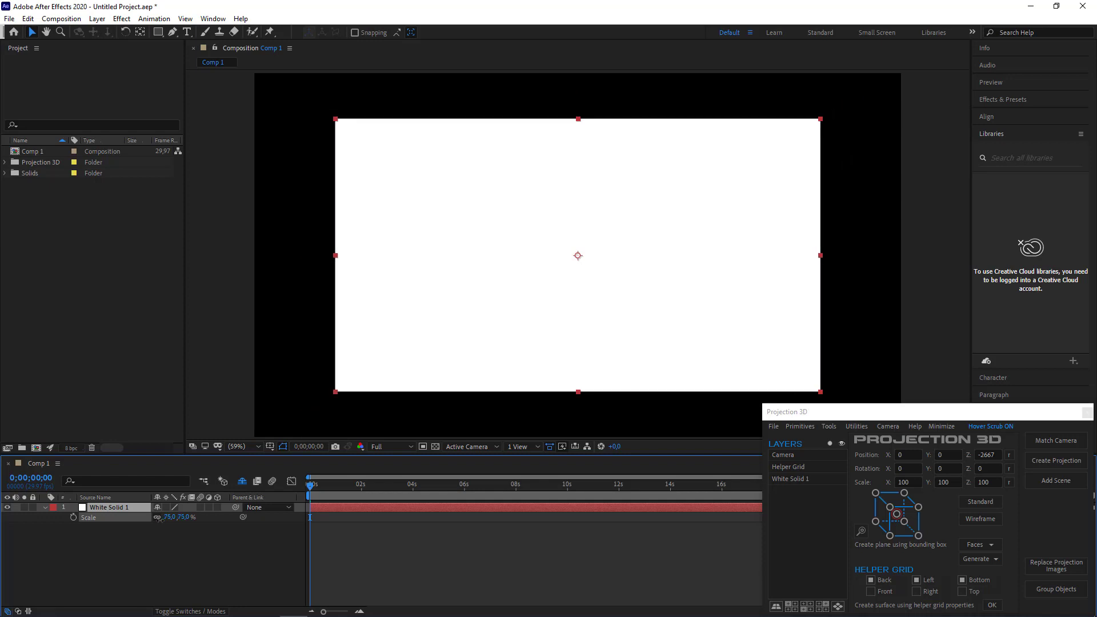
pyautogui.click(217, 508)
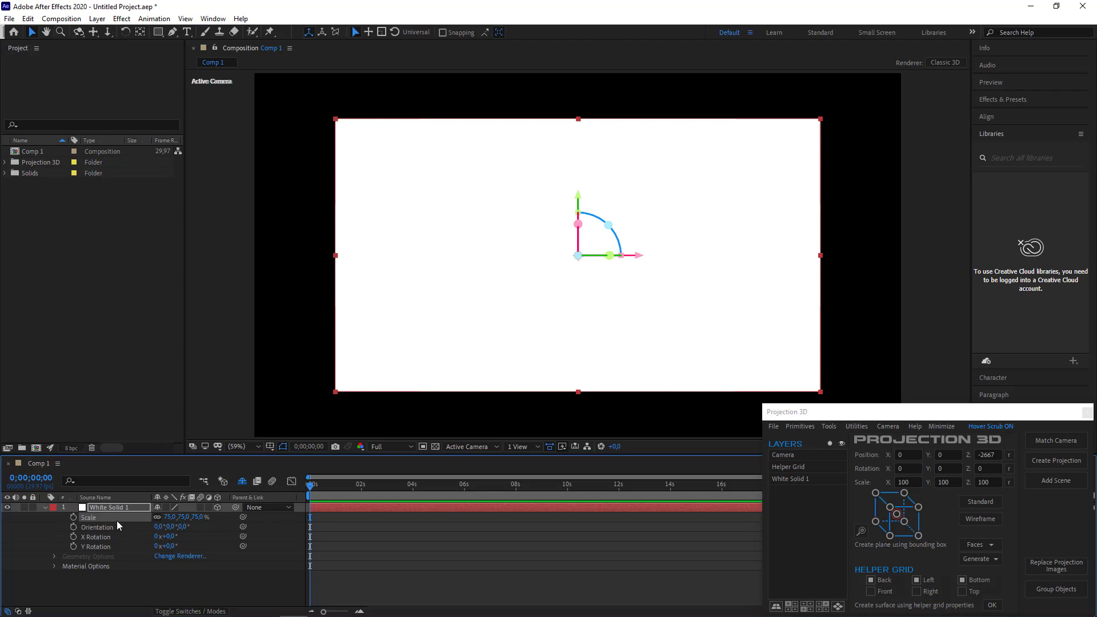
pyautogui.click(45, 508)
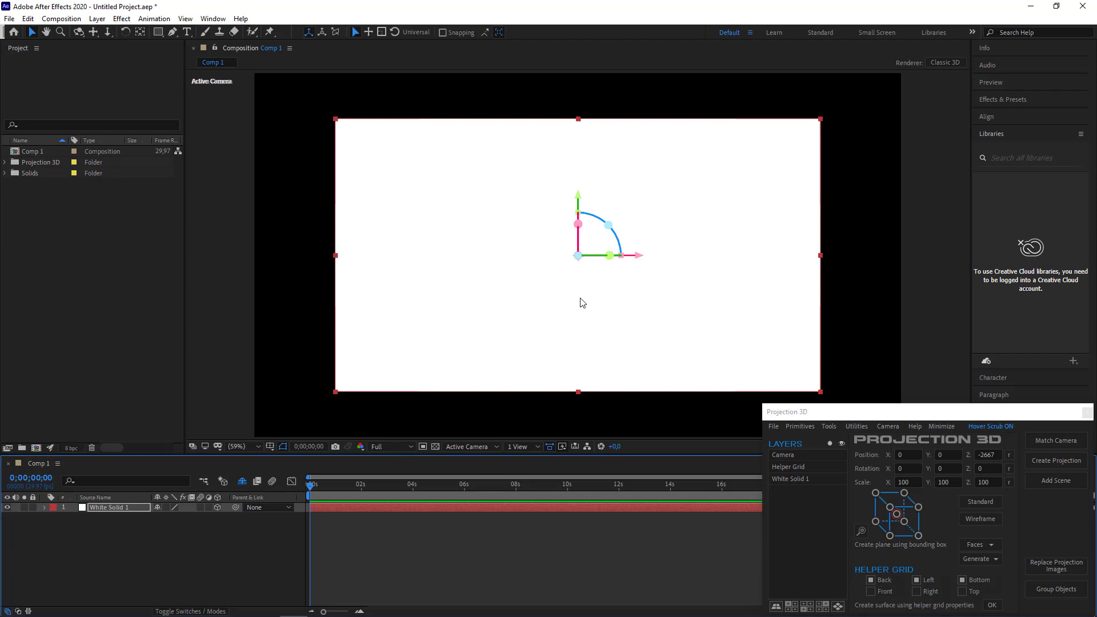
# Step: Try to orbit the view around the 3D white solid, undoing the first orbit
pyautogui.click(556, 267)
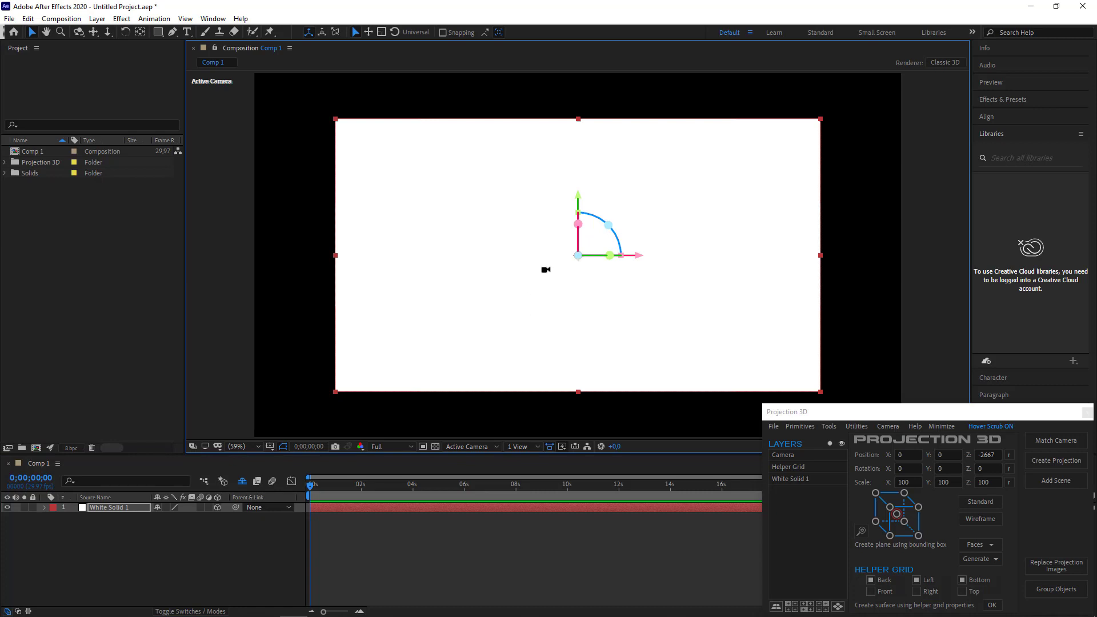
pyautogui.moveTo(545, 269); pyautogui.dragTo(601, 270)
pyautogui.hotkey('ctrl', 'z')
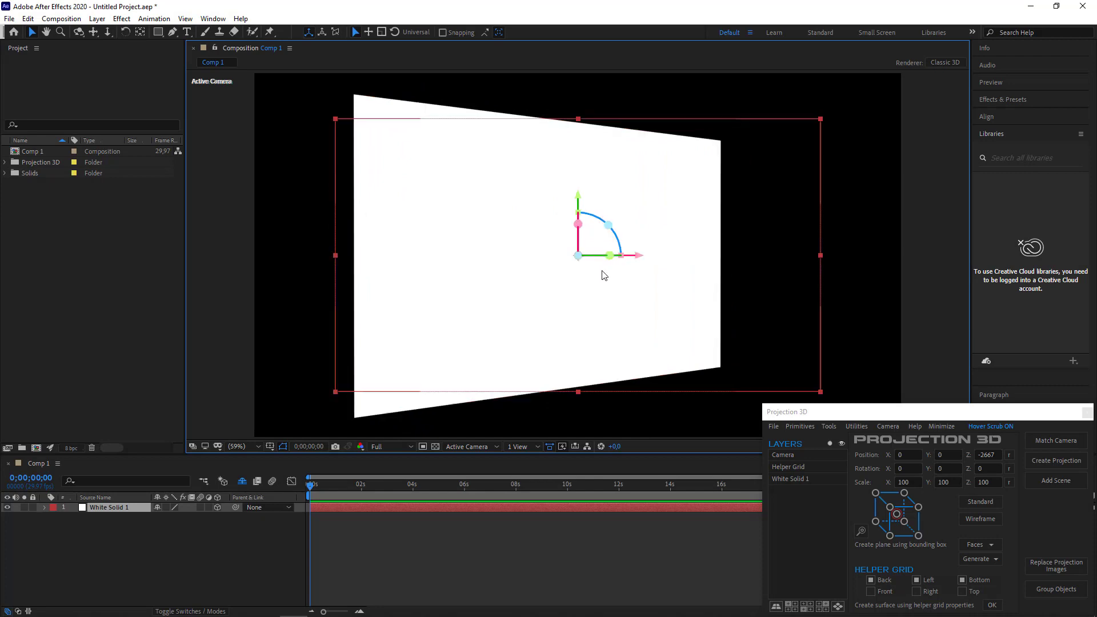
pyautogui.moveTo(573, 233); pyautogui.dragTo(580, 267)
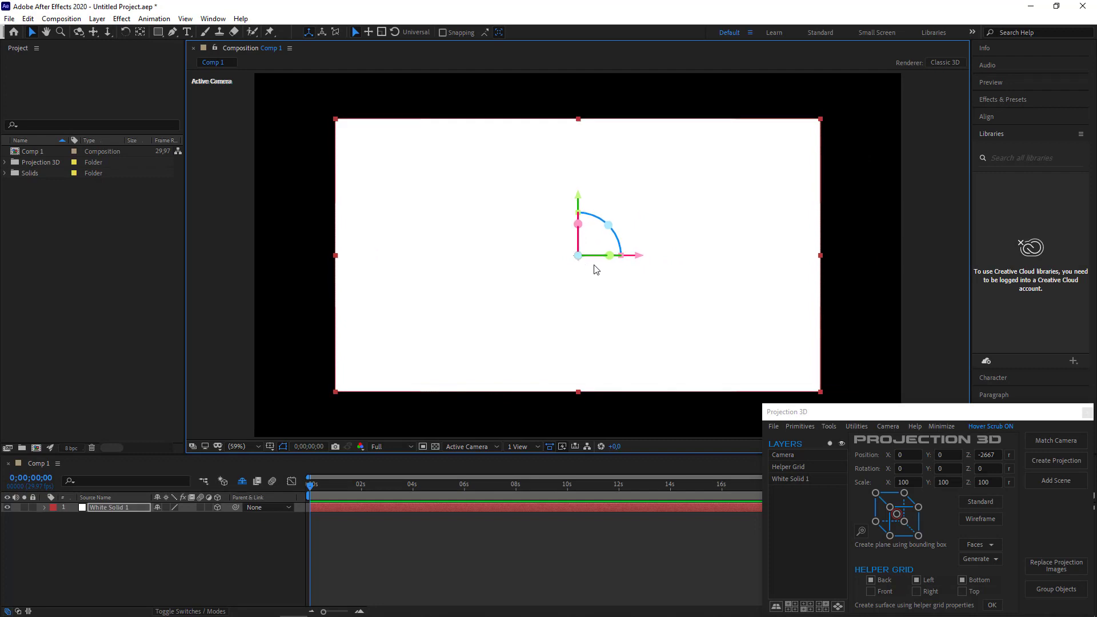
pyautogui.moveTo(633, 265); pyautogui.dragTo(686, 272)
# Step: Delete the white solid and run Match Camera to add a camera with a helper grid
pyautogui.press('Delete')
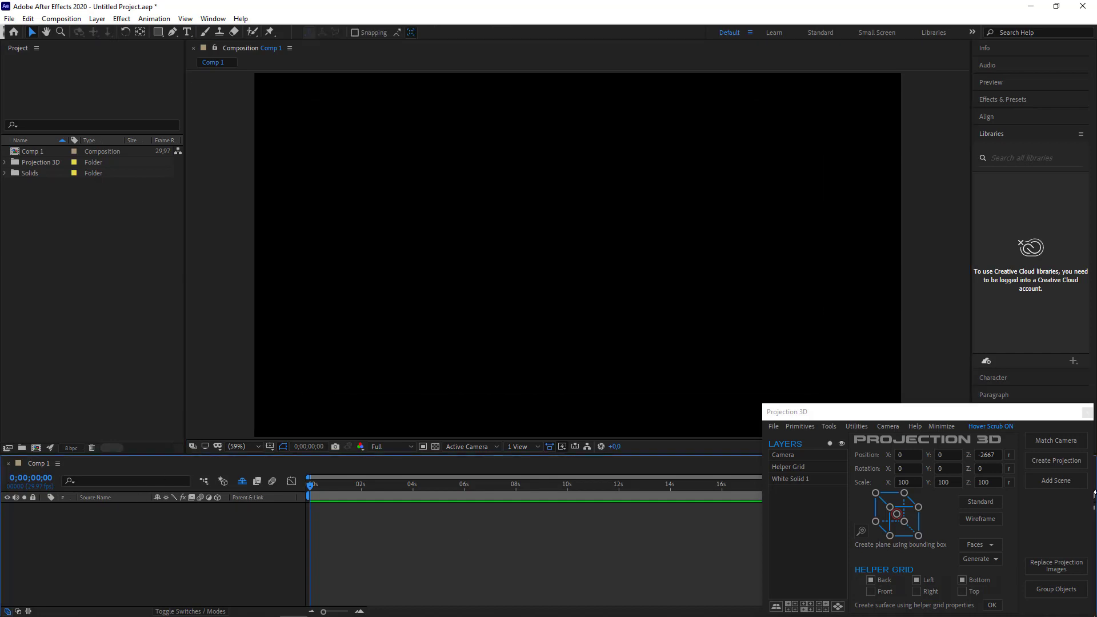
pyautogui.click(1070, 444)
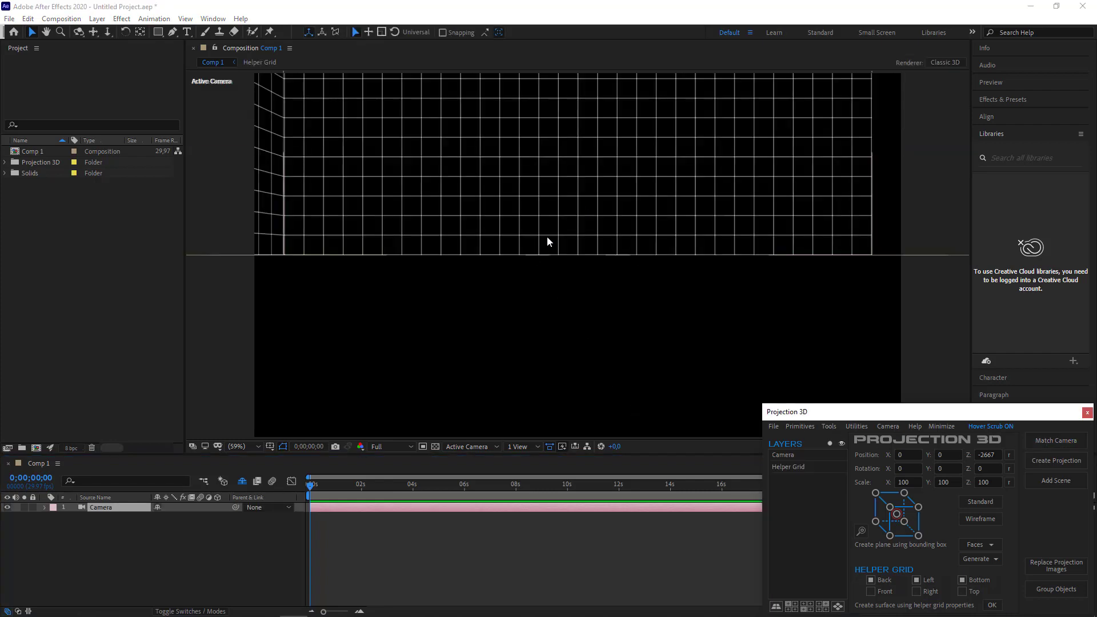
# Step: Orbit the camera and pull it back until the helper grid's back, left and floor planes are seen at an angle
pyautogui.click(569, 234)
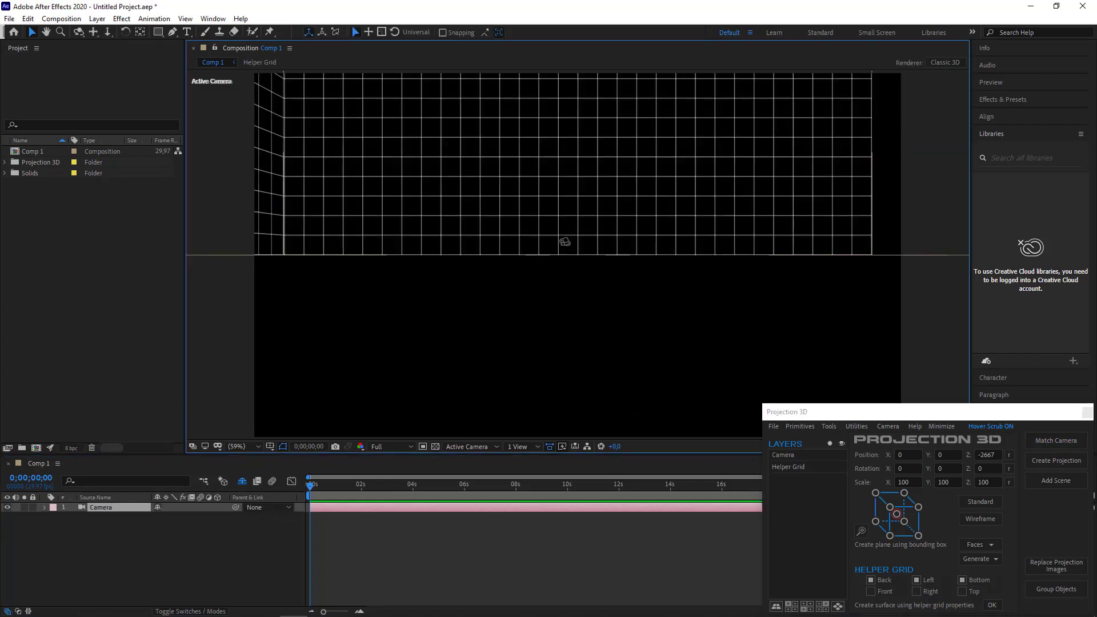
pyautogui.scroll(5, 565, 241)
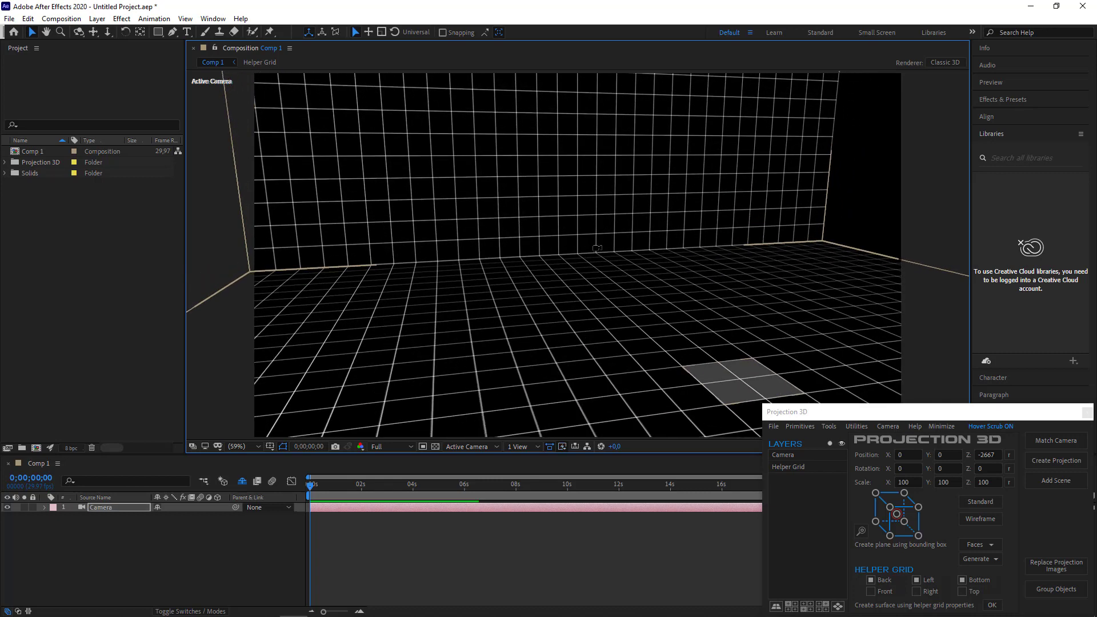
pyautogui.moveTo(597, 247)
pyautogui.mouseDown()
pyautogui.moveTo(575, 240)
pyautogui.moveTo(605, 244)
pyautogui.mouseUp()
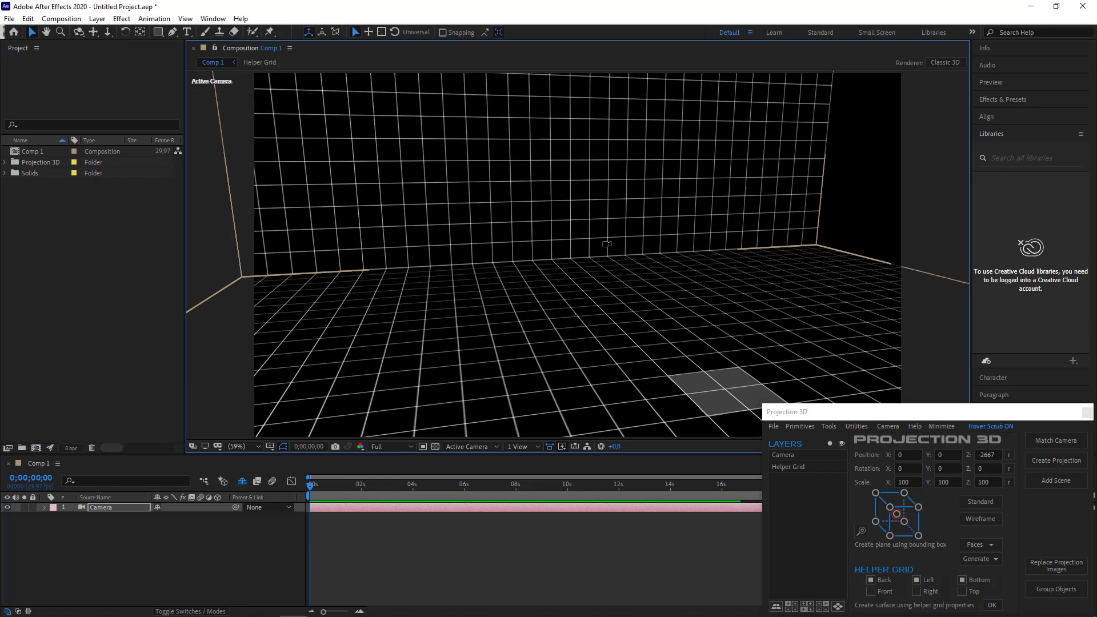
pyautogui.moveTo(606, 244); pyautogui.dragTo(422, 384)
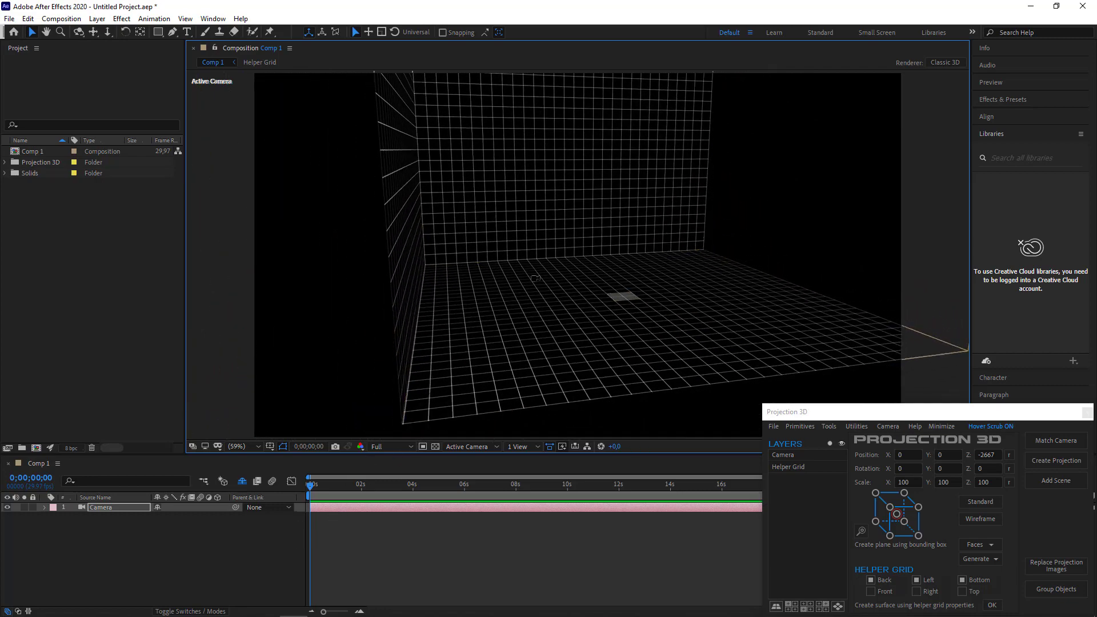
pyautogui.moveTo(525, 306); pyautogui.dragTo(551, 292)
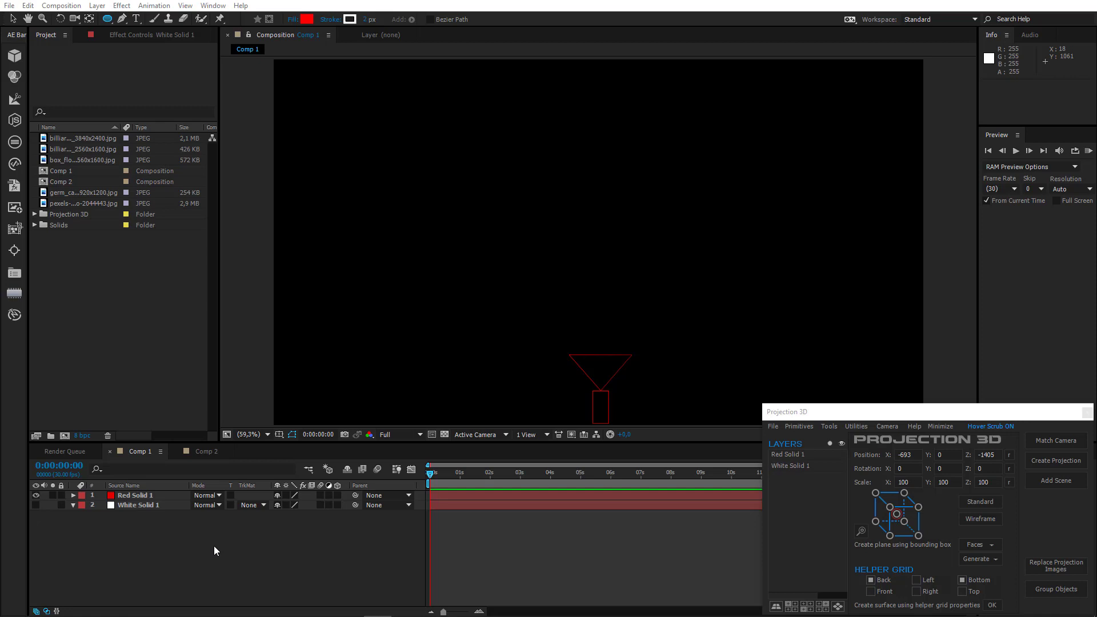
# Step: Make White Solid 1 visible and draw a flat elliptical mask about 1369 by 46 px across its upper part
pyautogui.click(137, 506)
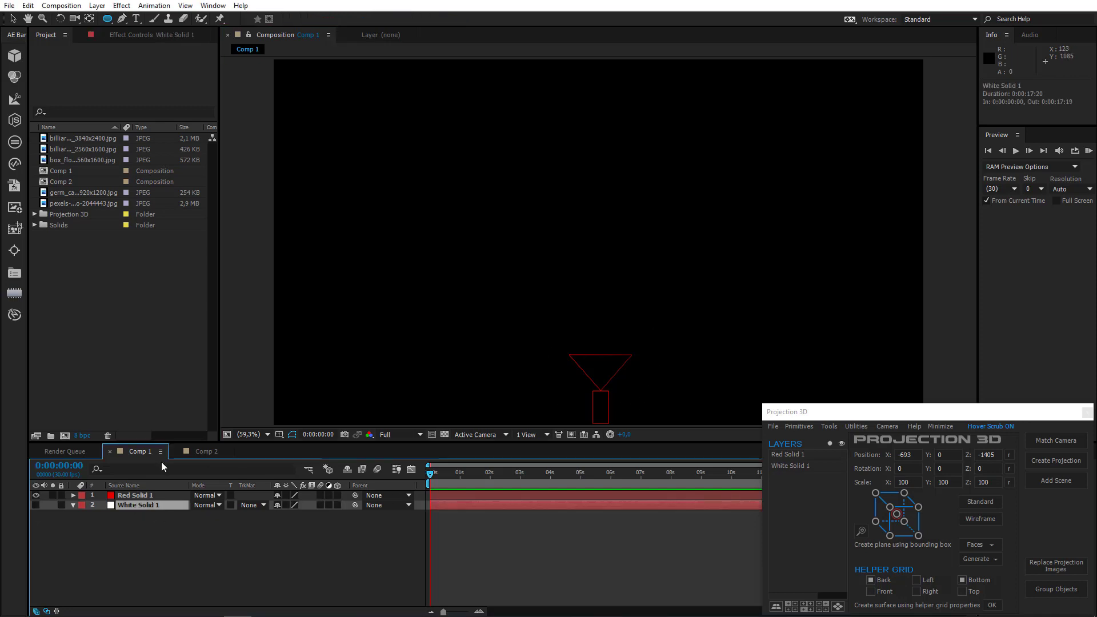
pyautogui.click(36, 505)
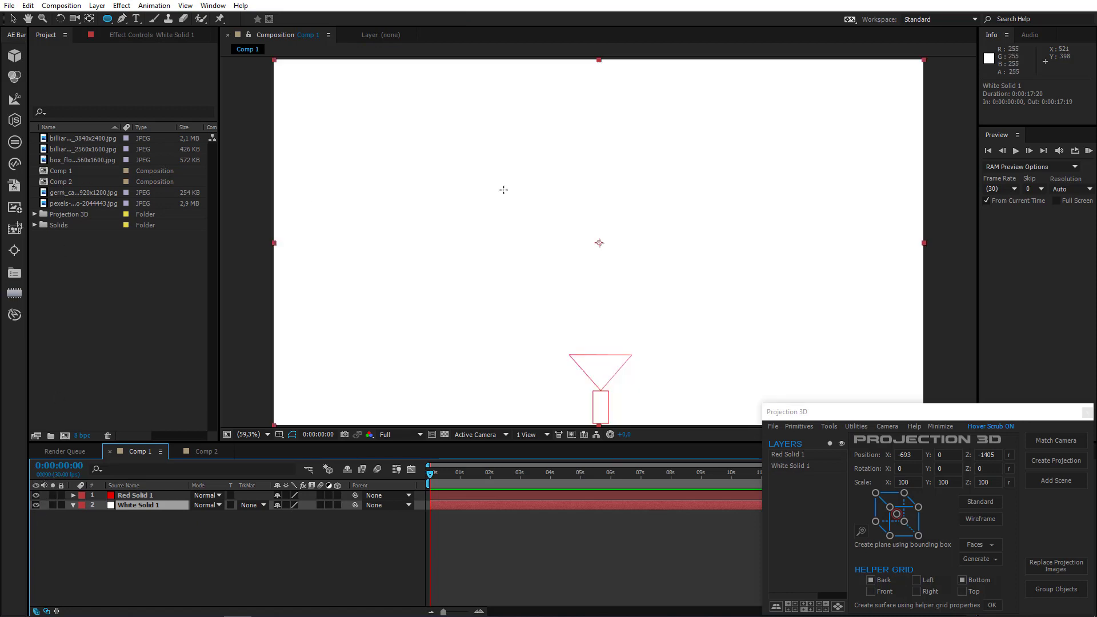
pyautogui.moveTo(365, 141)
pyautogui.mouseDown()
pyautogui.moveTo(768, 166)
pyautogui.moveTo(831, 156)
pyautogui.mouseUp()
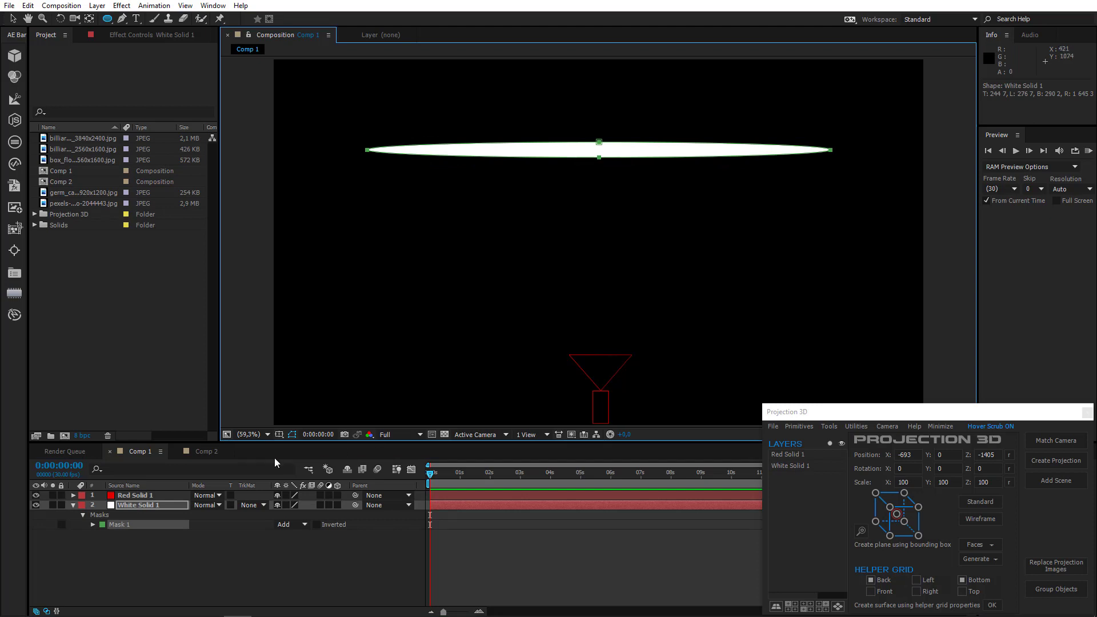
# Step: Check the road photo in Comp 2, and add an elliptical mask about 228 by 172 px just above the camera drawing in Comp 1
pyautogui.click(207, 452)
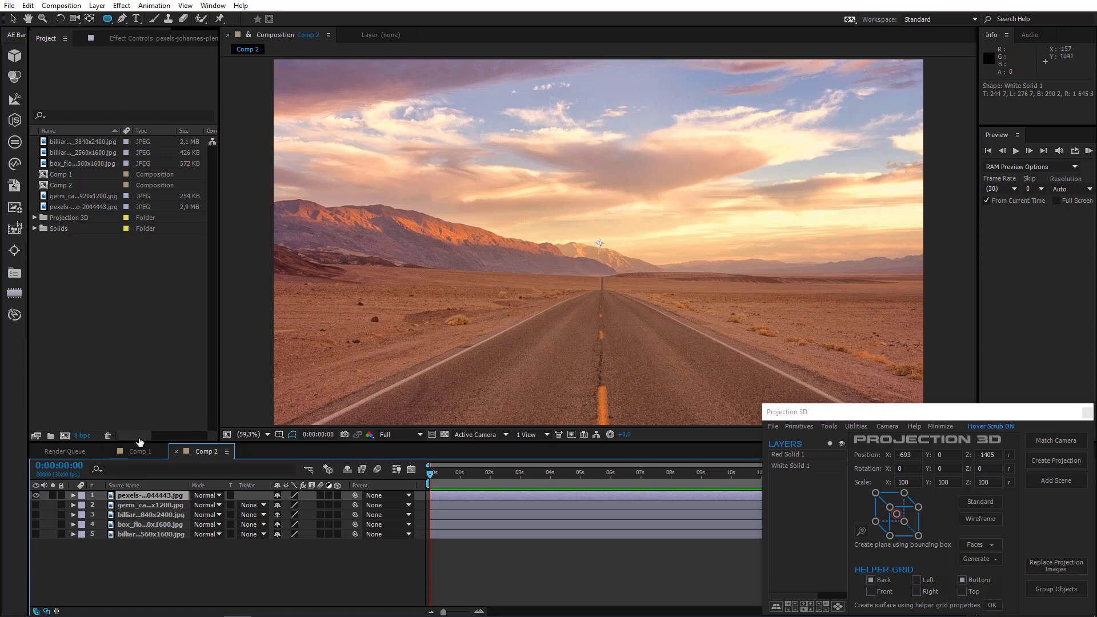
pyautogui.click(140, 451)
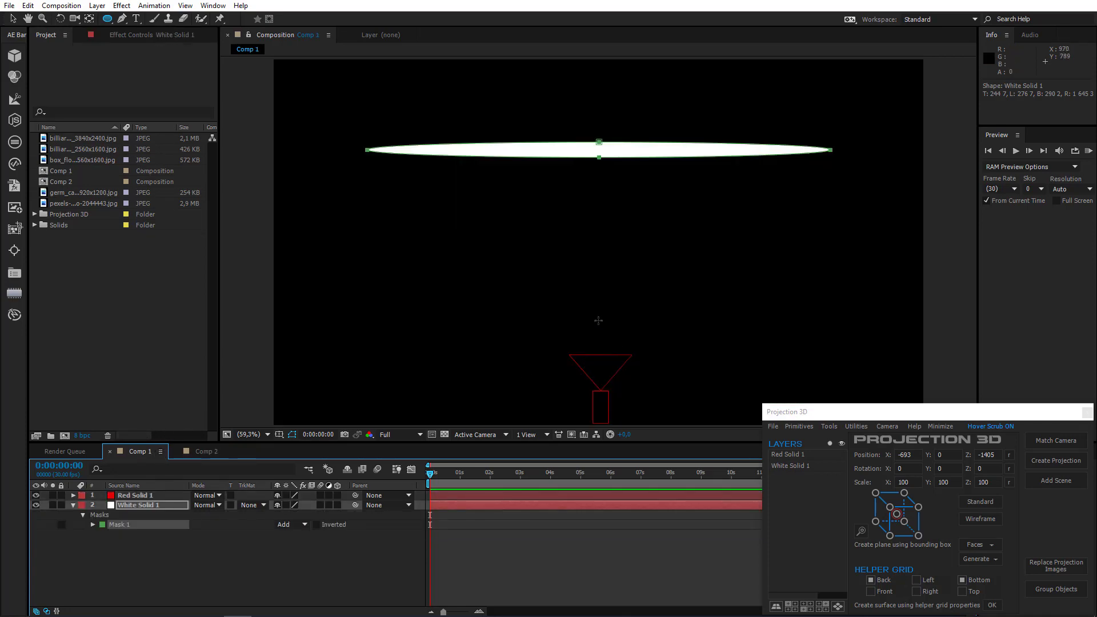
pyautogui.moveTo(577, 277); pyautogui.dragTo(655, 336)
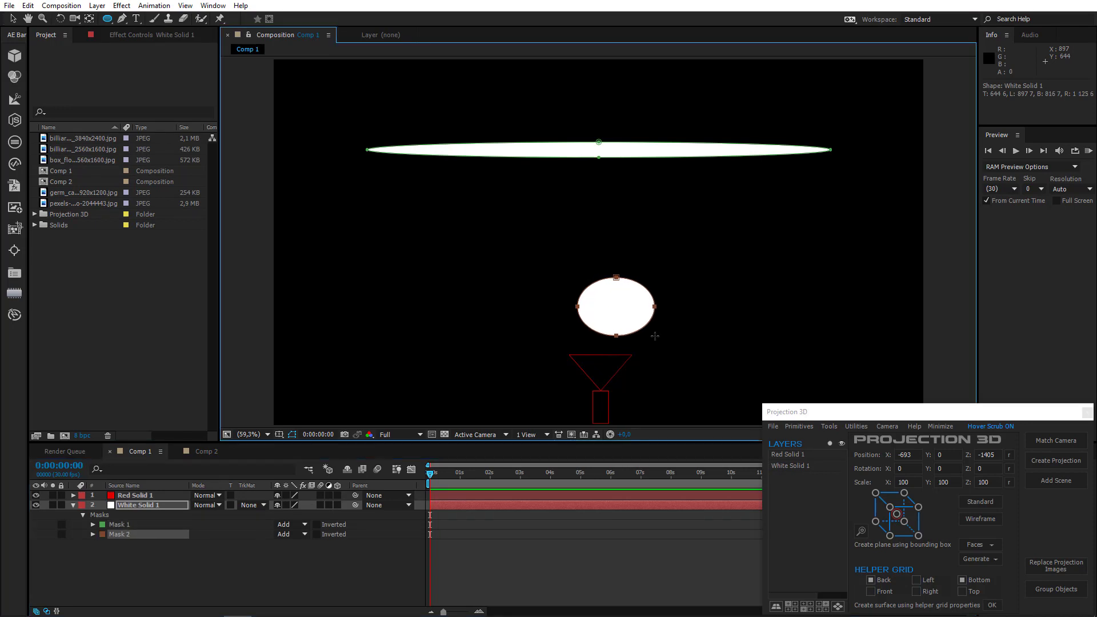
# Step: In Comp 2, show the germ_ca...x1200.jpg easel image and hide the road photo
pyautogui.click(204, 452)
pyautogui.click(35, 505)
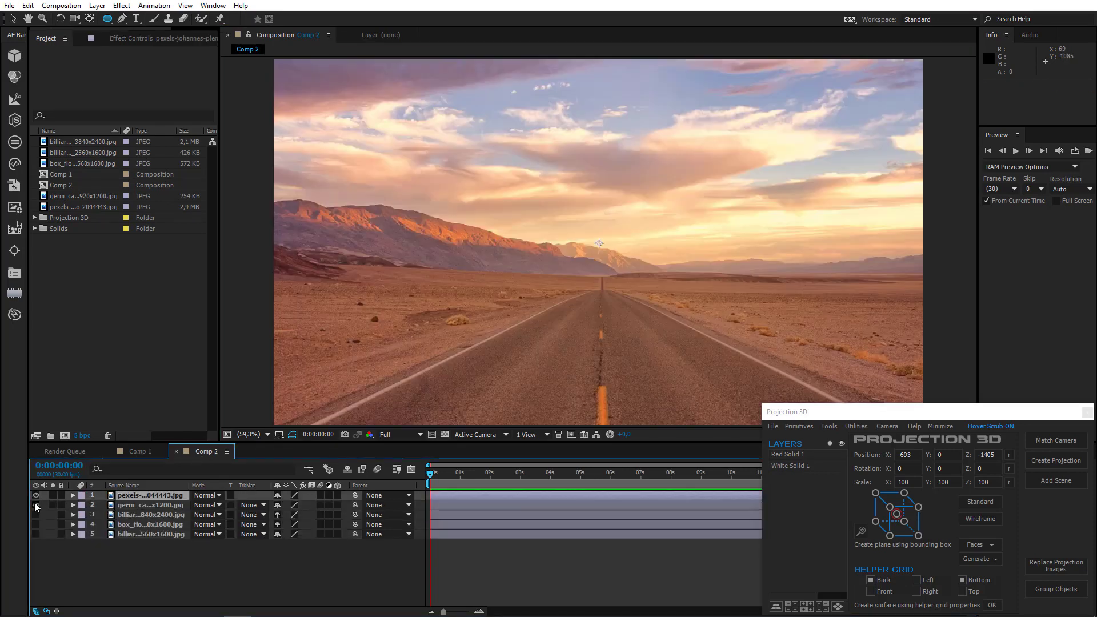
pyautogui.click(35, 495)
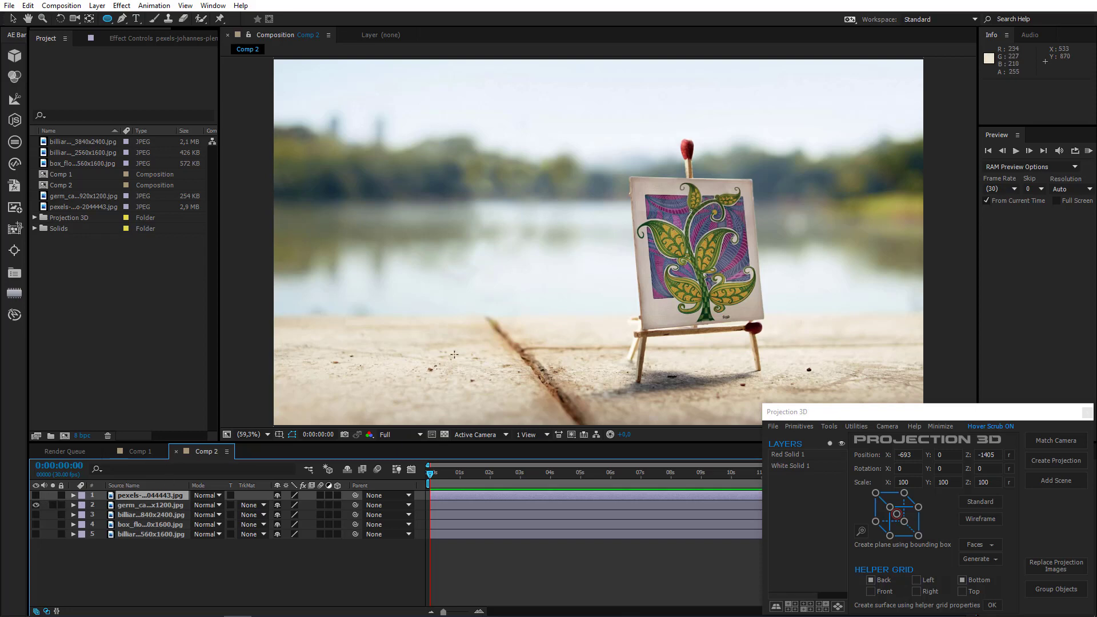
# Step: Add a third elliptical mask about 167 by 142 px to White Solid 1 in Comp 1, below the flat ellipse's left half
pyautogui.click(143, 453)
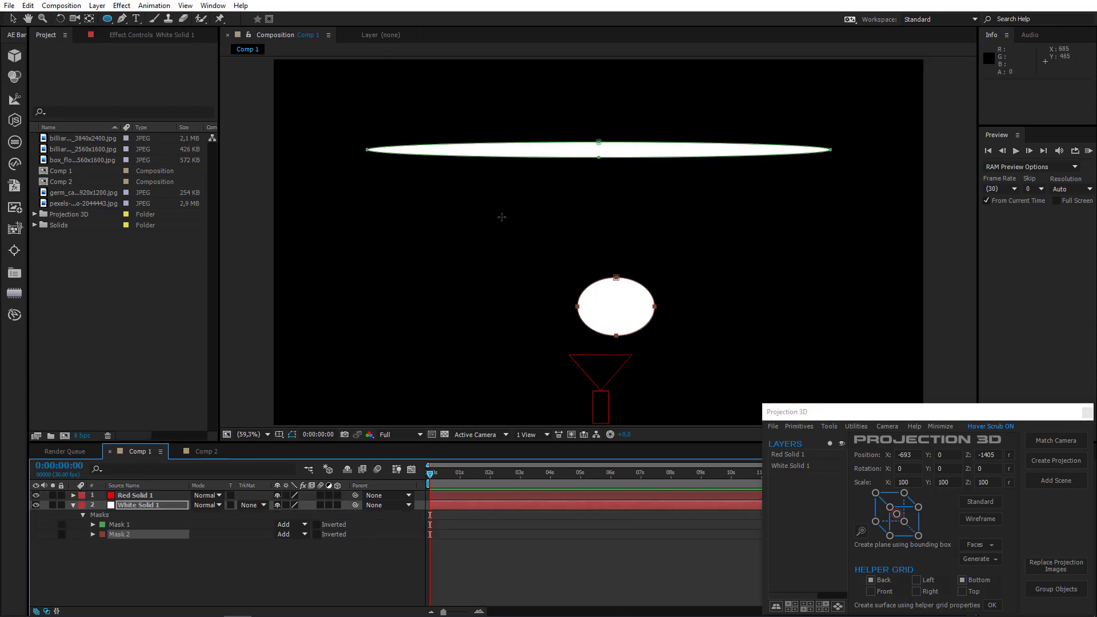
pyautogui.moveTo(468, 212)
pyautogui.mouseDown()
pyautogui.moveTo(521, 240)
pyautogui.moveTo(525, 260)
pyautogui.mouseUp()
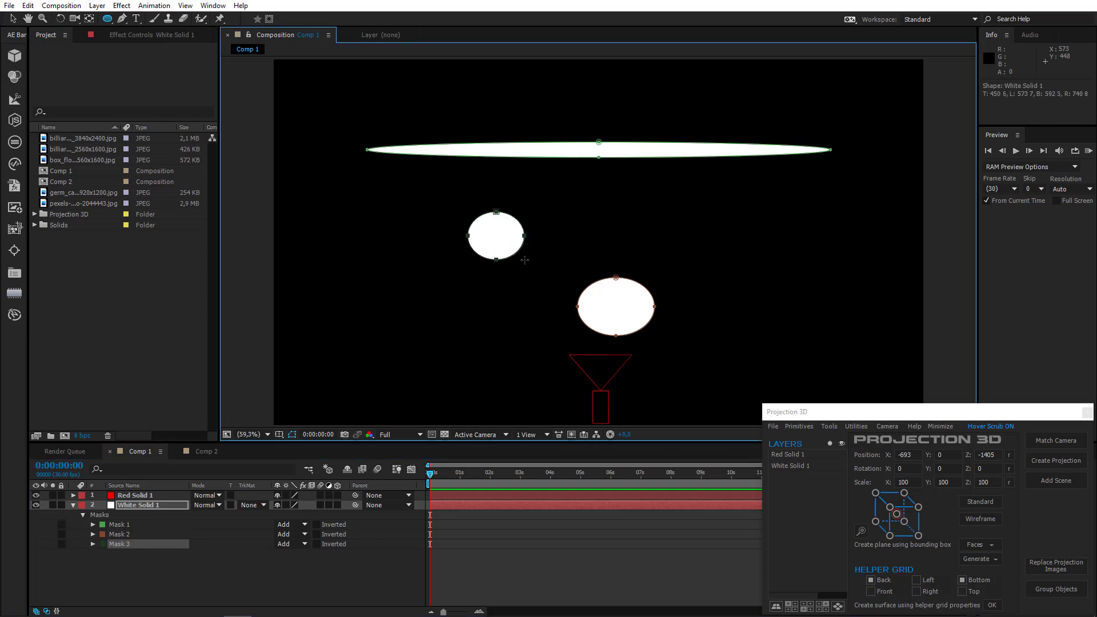
# Step: In Comp 2, show the billiar...840x2400.jpg billiard ball image and hide the easel image
pyautogui.click(206, 451)
pyautogui.click(36, 515)
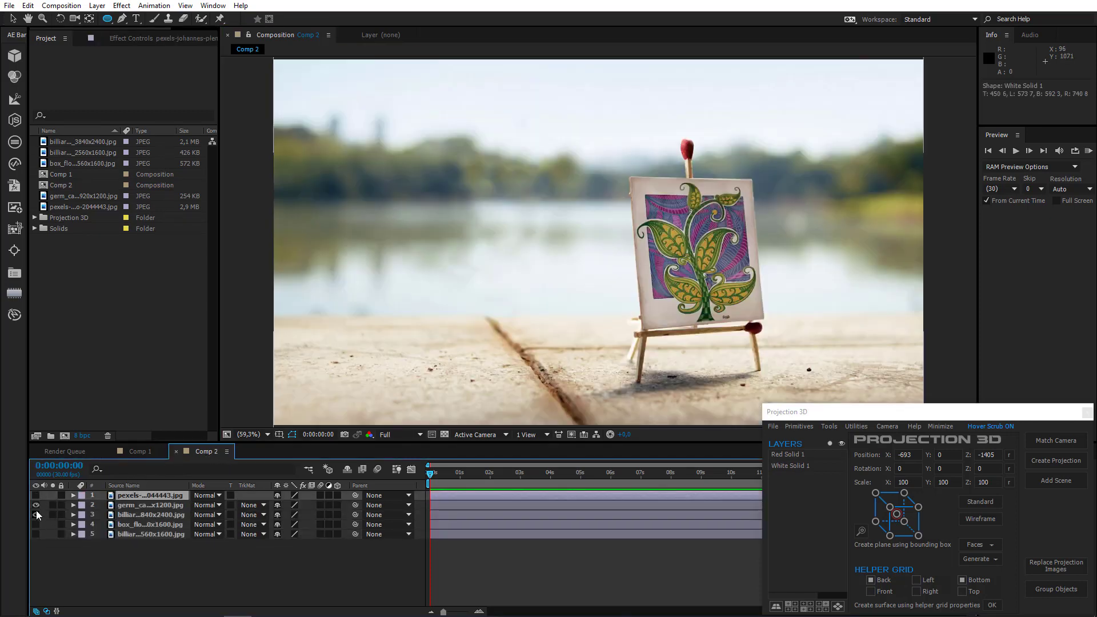
pyautogui.click(36, 505)
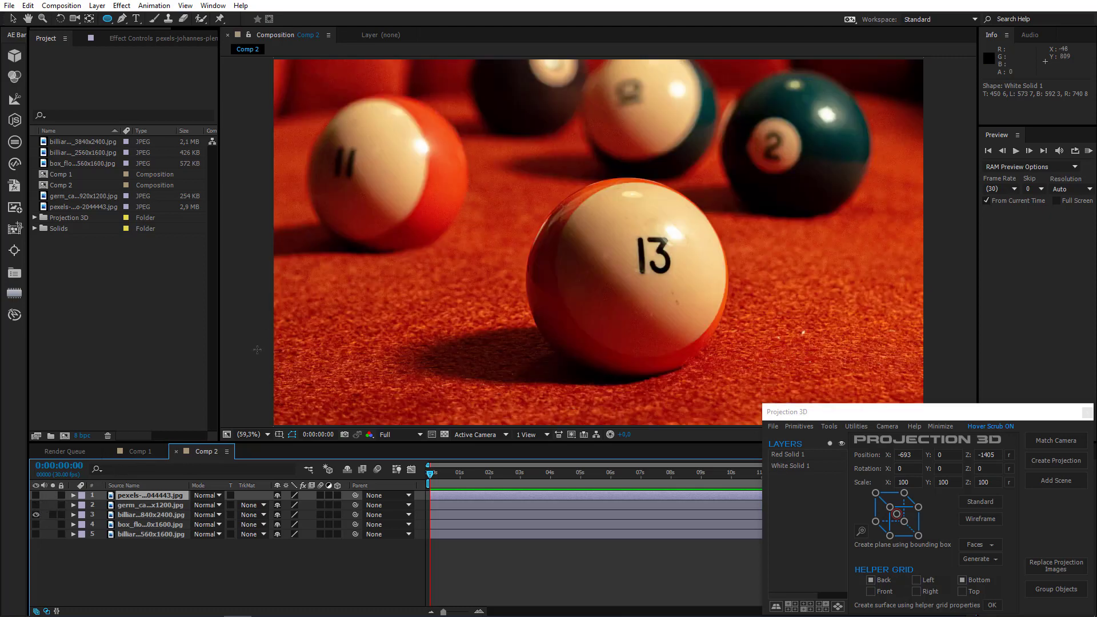
# Step: In Comp 1, move the smallest elliptical mask between the flat ellipse and the oval nearest the camera drawing
pyautogui.click(137, 451)
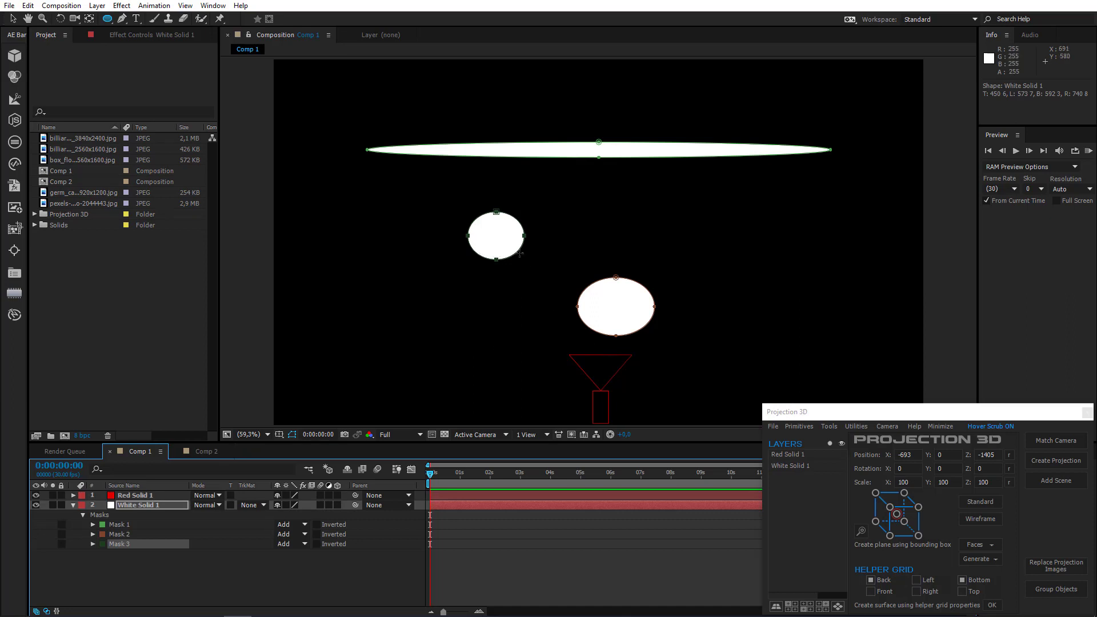
pyautogui.click(13, 19)
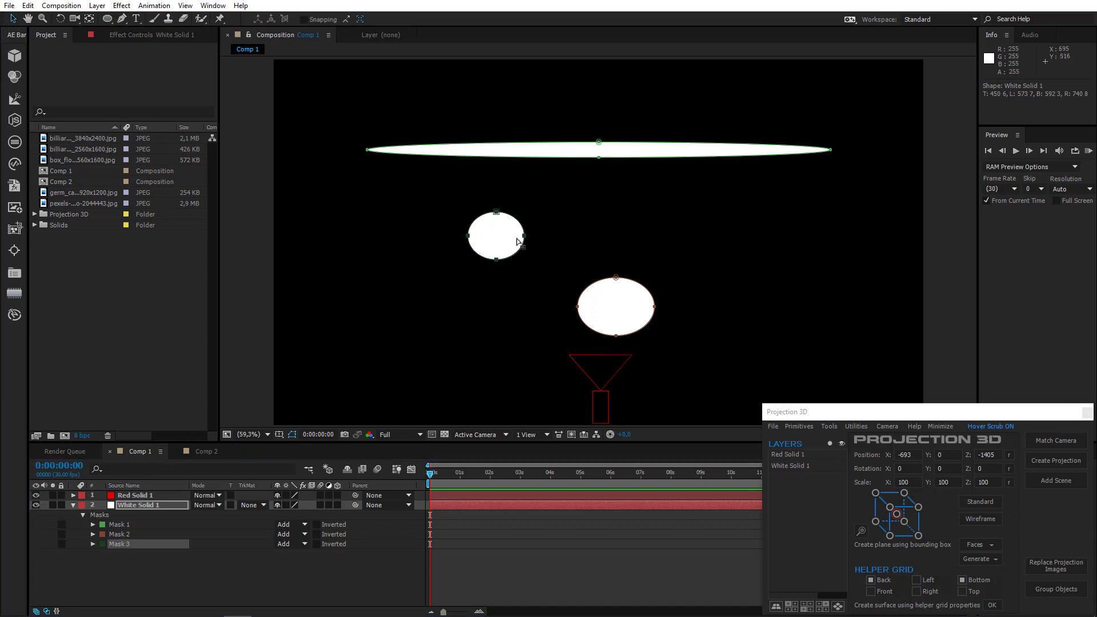
pyautogui.moveTo(523, 241); pyautogui.dragTo(617, 226)
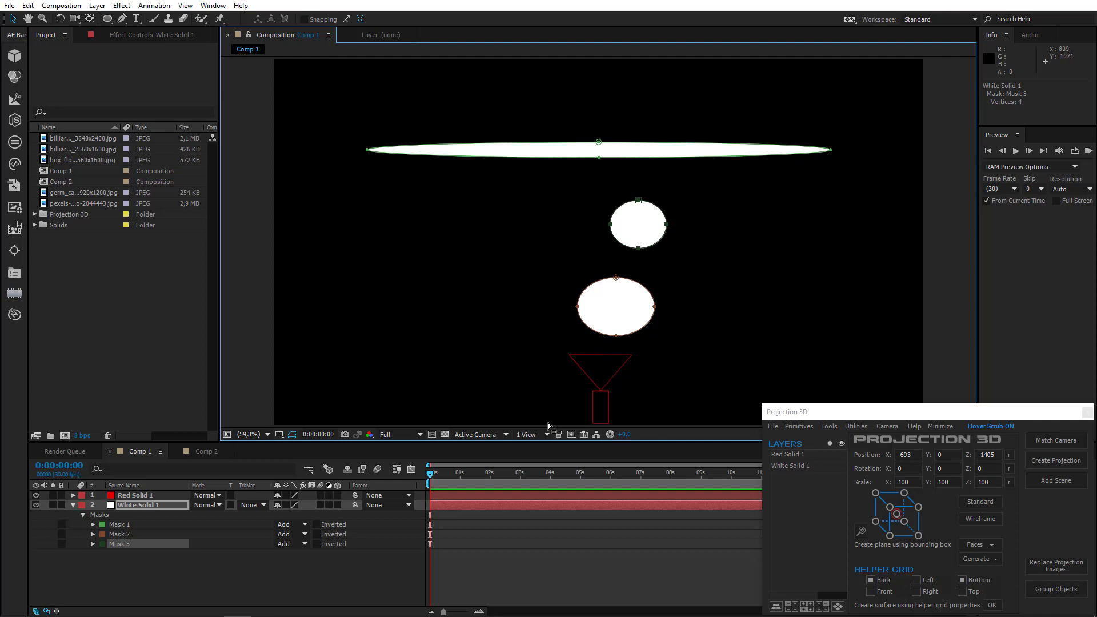
# Step: In Comp 2, show the box_flo...0x1600.jpg wooden boxes image, hide the billiard ball image, and return to Comp 1
pyautogui.click(220, 451)
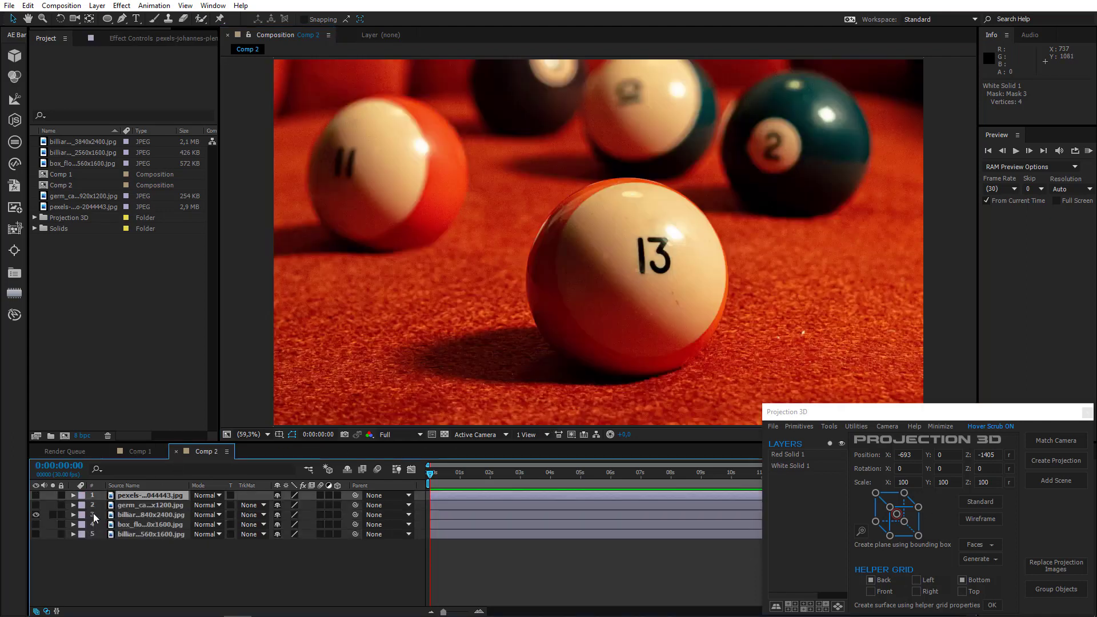
pyautogui.click(37, 525)
pyautogui.click(37, 514)
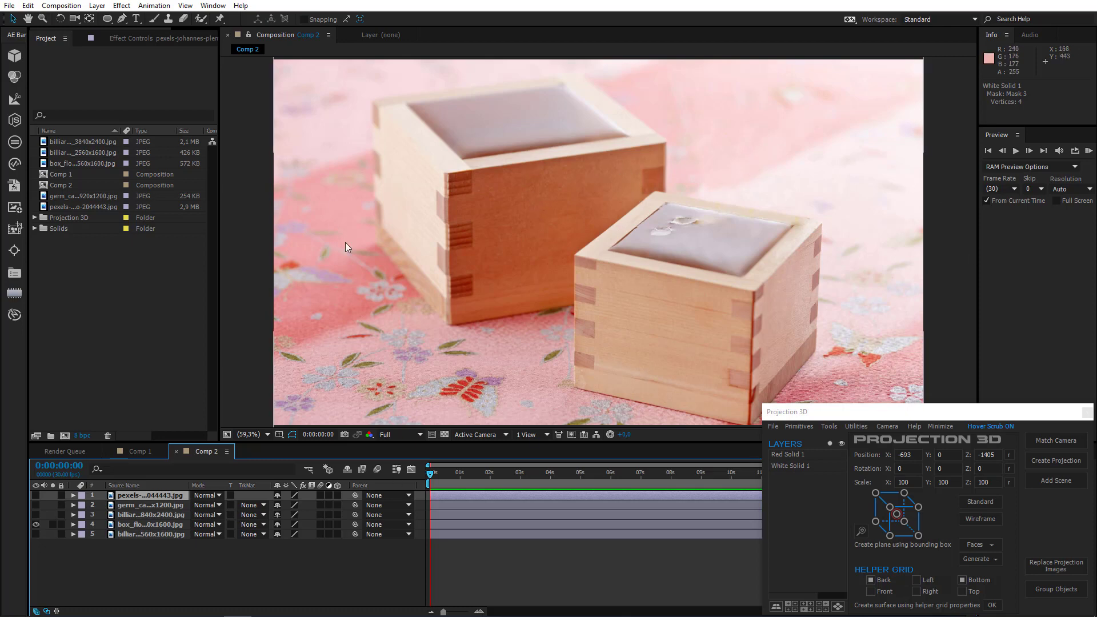
pyautogui.click(135, 451)
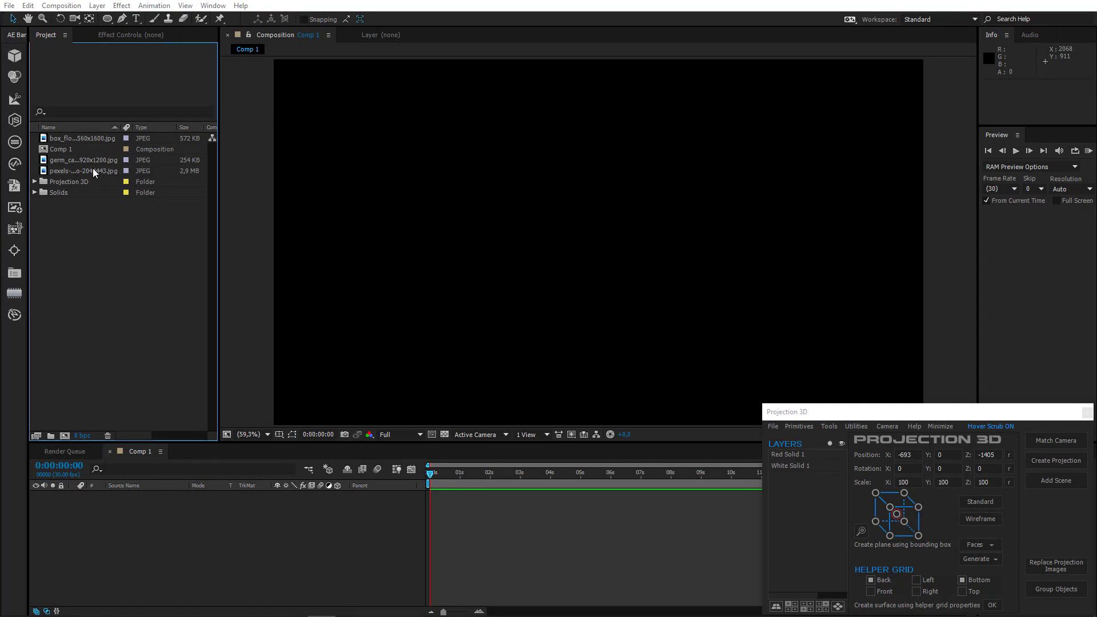
# Step: Add the pexels-...044443.jpg road photo to Comp 1 and match a Projection 3D camera, aligning the helper grid with the road and horizon
pyautogui.moveTo(92, 168); pyautogui.dragTo(192, 539)
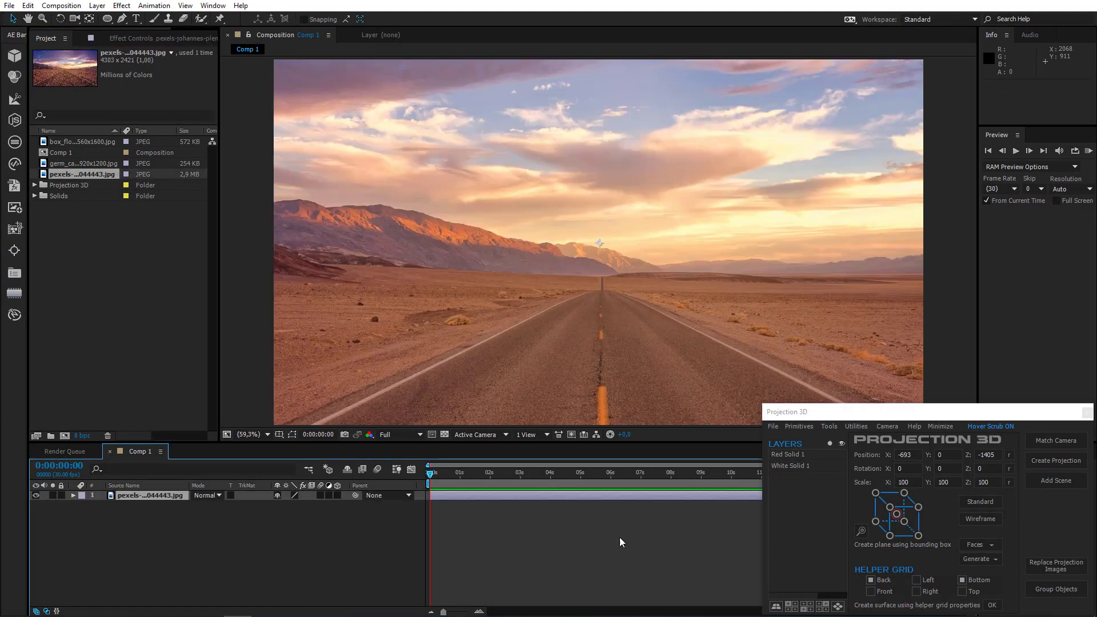
pyautogui.click(1074, 440)
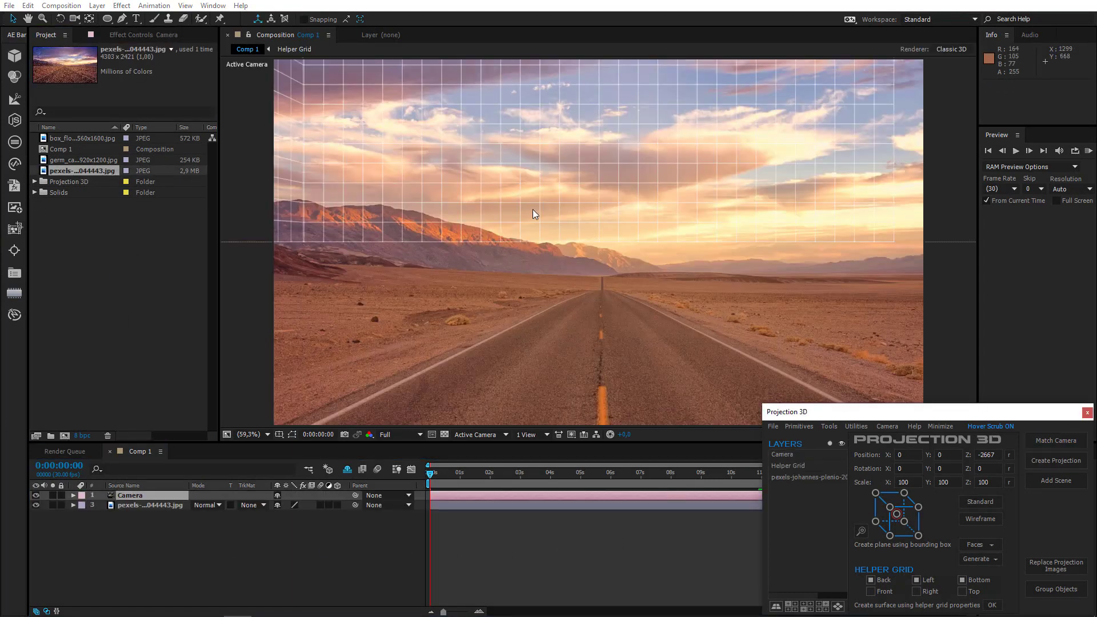
pyautogui.click(74, 18)
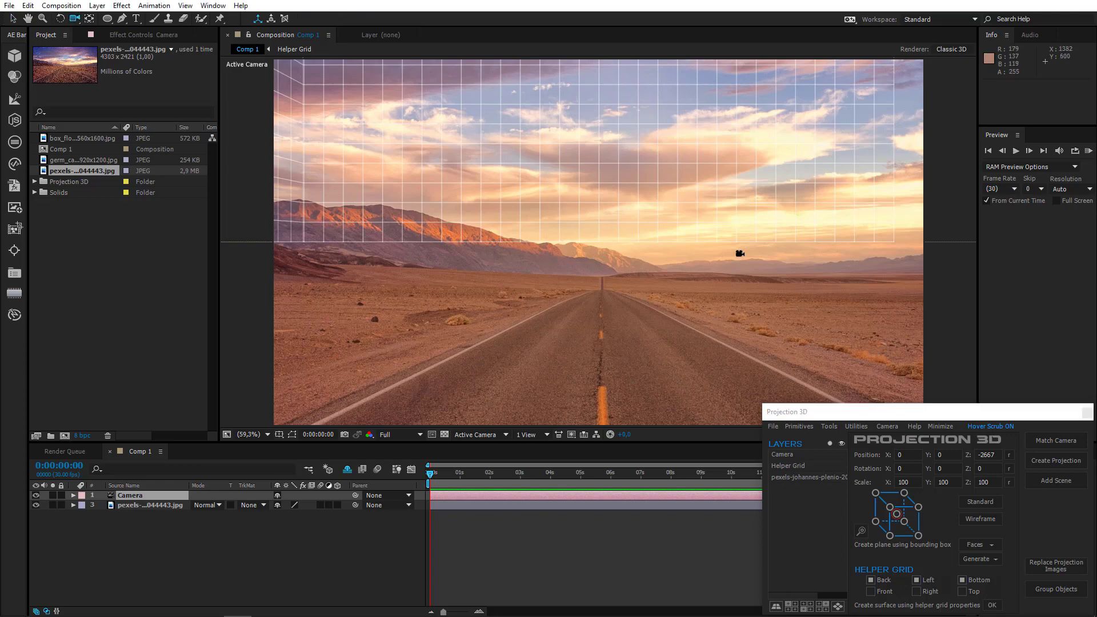
pyautogui.moveTo(641, 222); pyautogui.dragTo(628, 314)
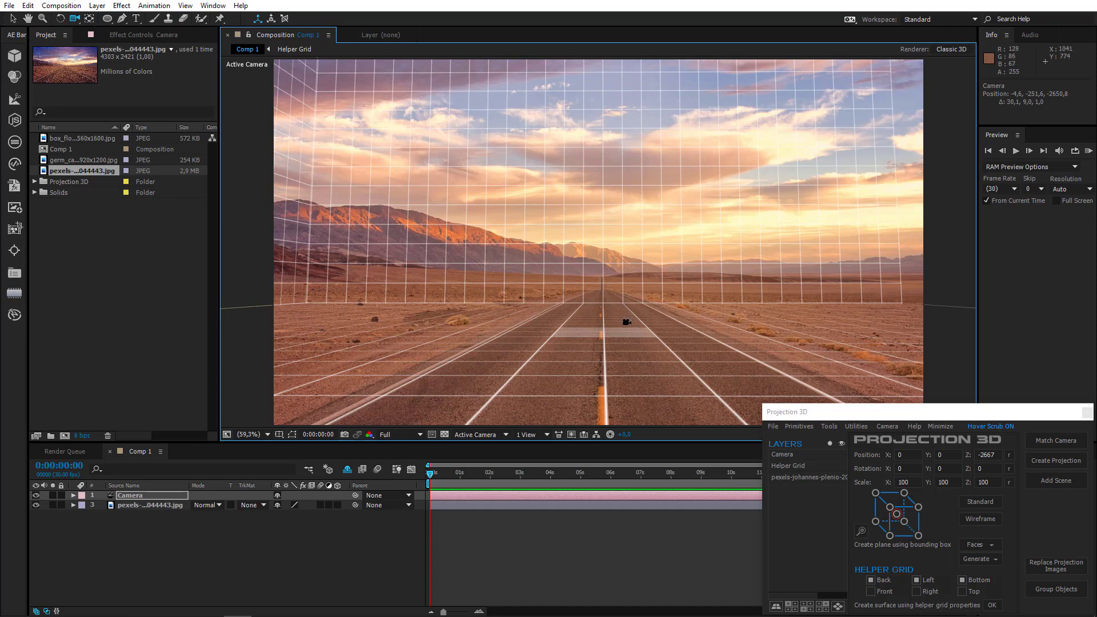
# Step: Reveal the hidden Helper Grid layer, stretch its Z scale to about 535% to deepen the grid, and hide the layer again
pyautogui.click(346, 469)
pyautogui.click(163, 507)
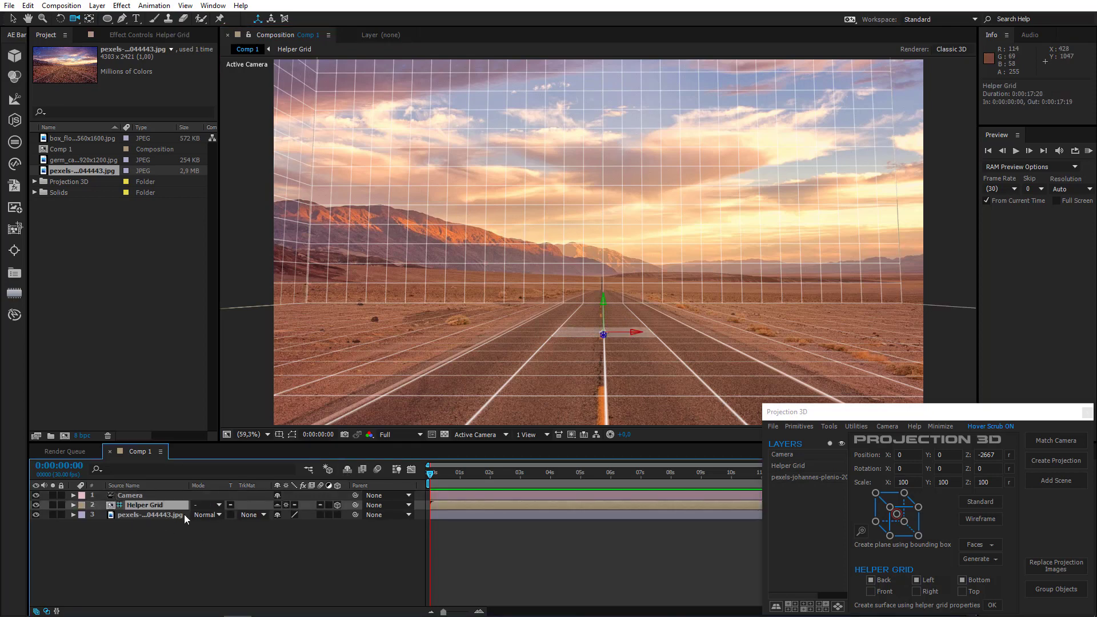
pyautogui.press('s')
pyautogui.click(277, 515)
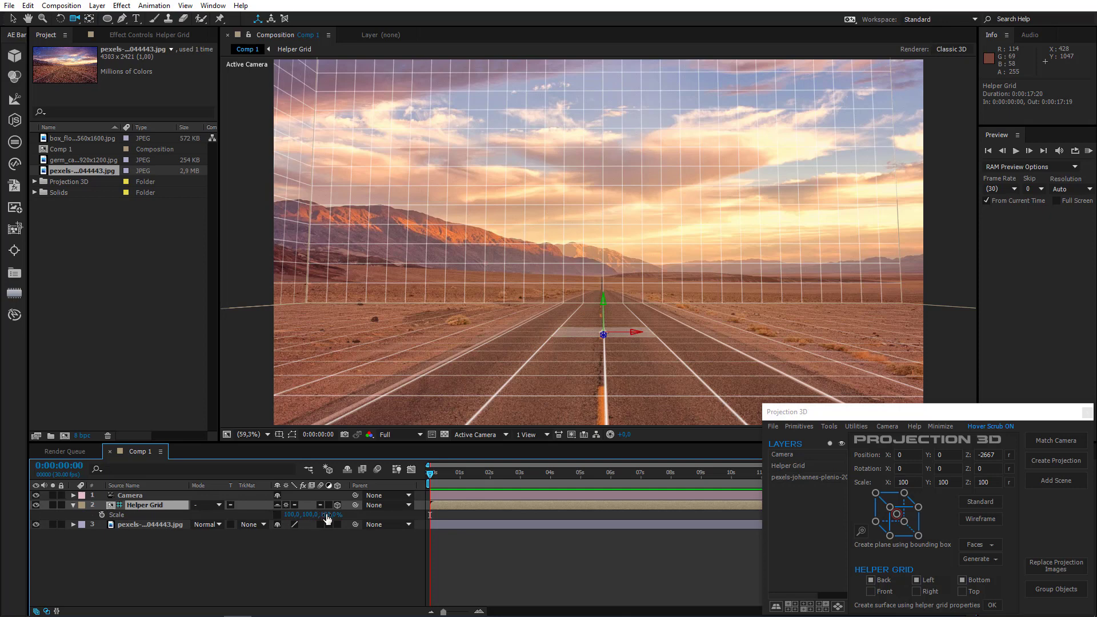
pyautogui.moveTo(328, 514); pyautogui.dragTo(559, 502)
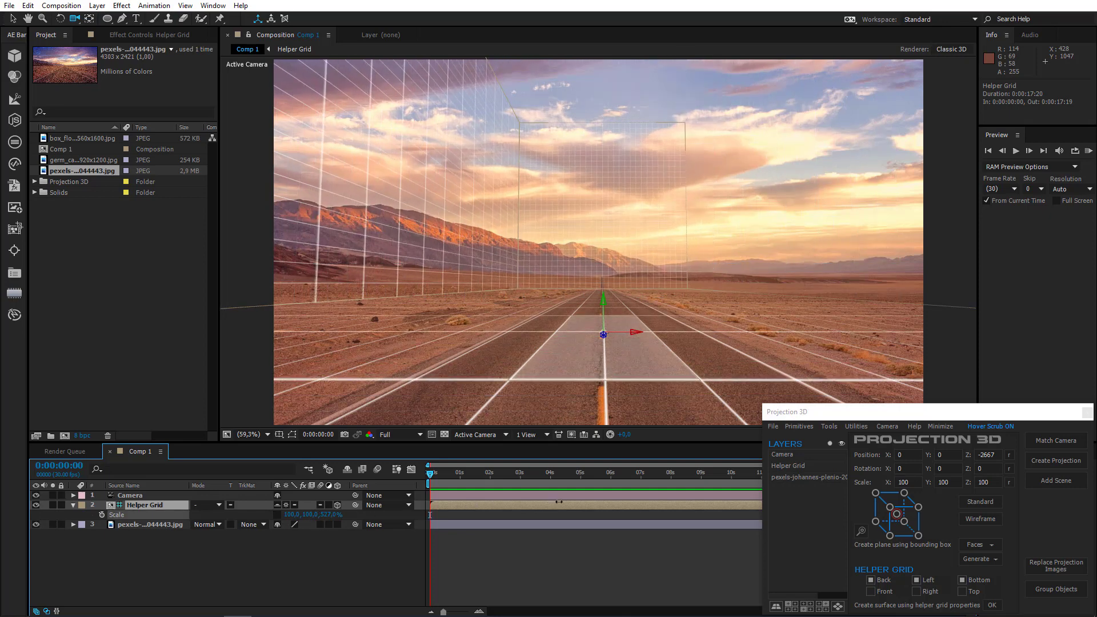
pyautogui.moveTo(559, 502); pyautogui.dragTo(563, 503)
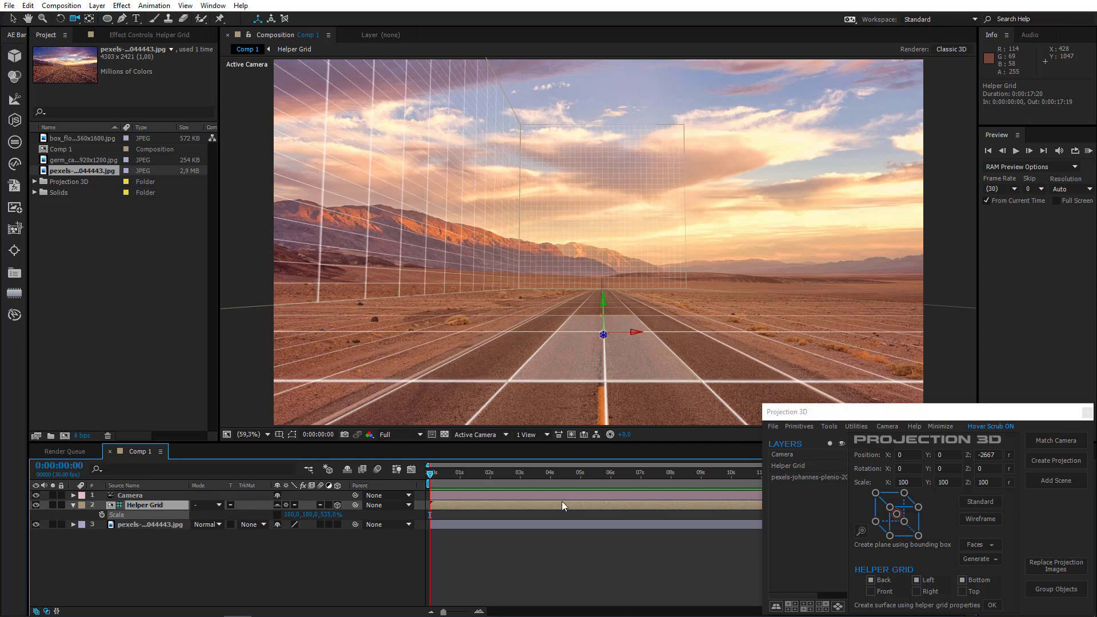
pyautogui.click(347, 469)
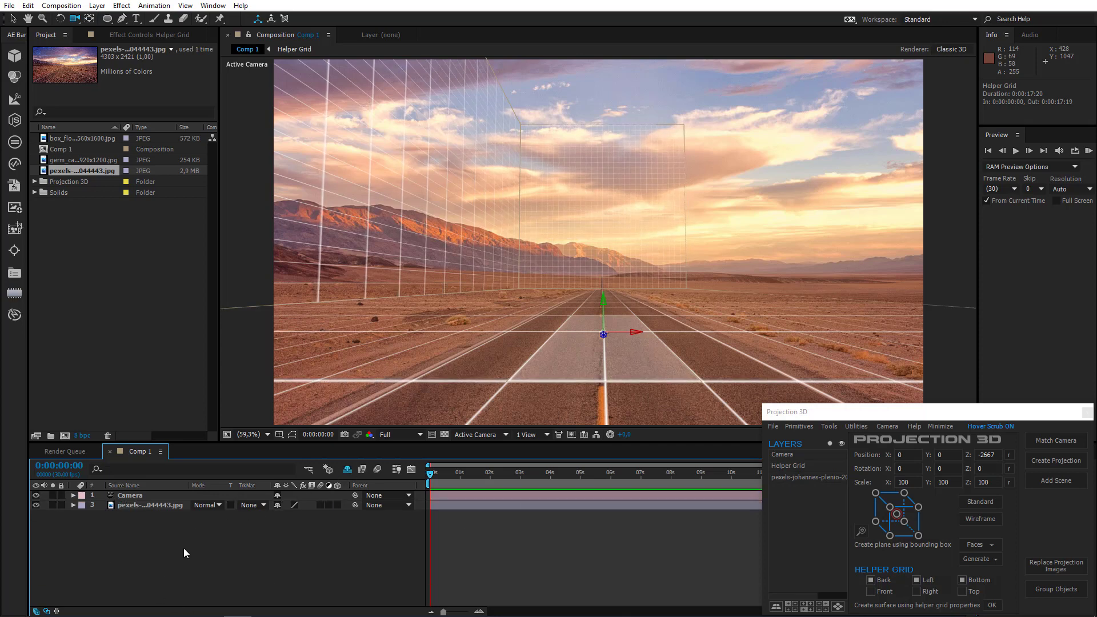
# Step: Create a projection with 1 scene from the Camera and road photo layers
pyautogui.click(144, 527)
pyautogui.click(150, 492)
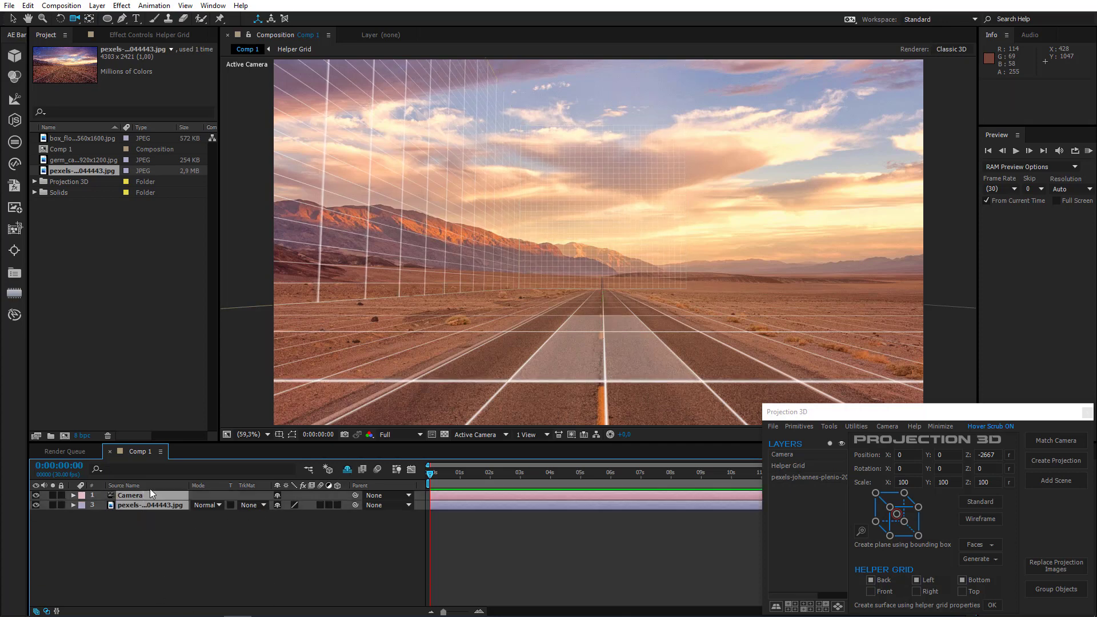
pyautogui.click(1051, 461)
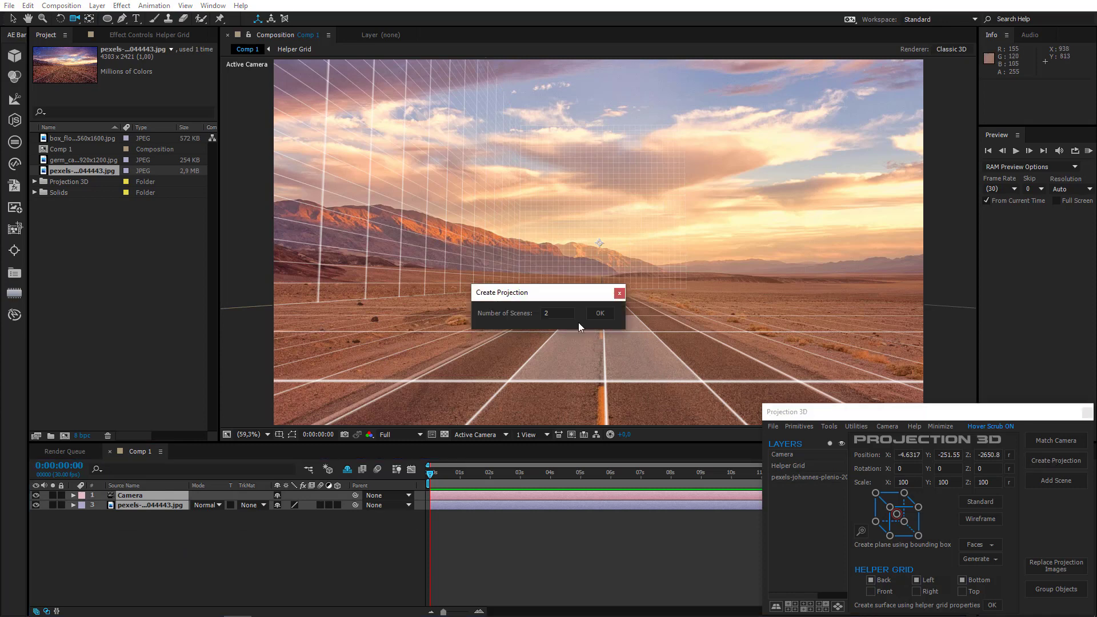
pyautogui.doubleClick(558, 313)
pyautogui.moveTo(549, 301); pyautogui.dragTo(166, 226)
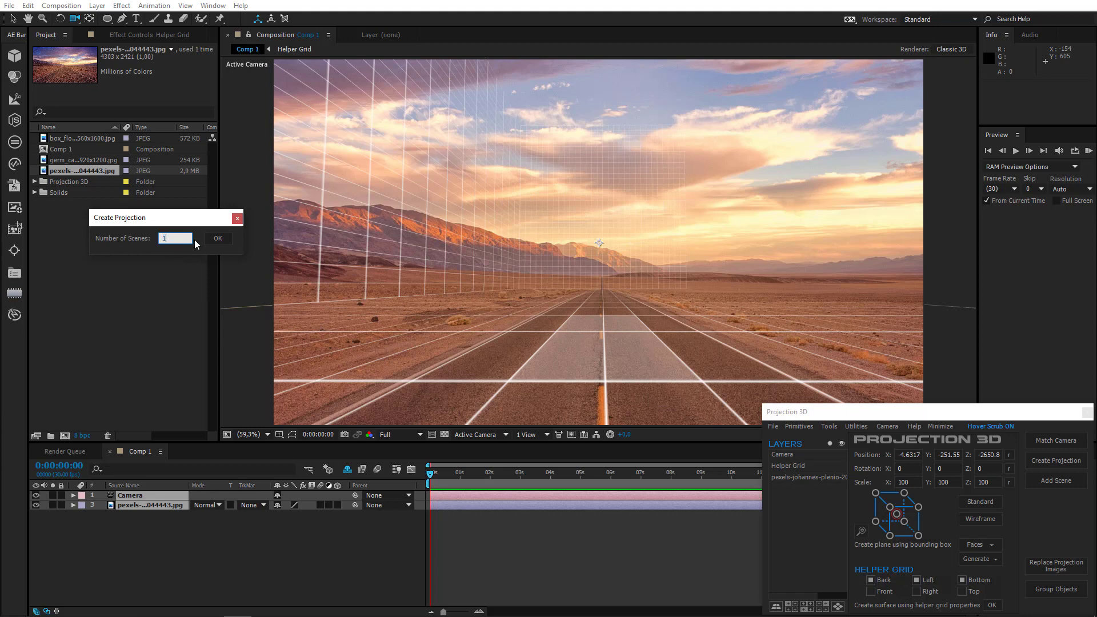
pyautogui.write('1')
pyautogui.click(221, 236)
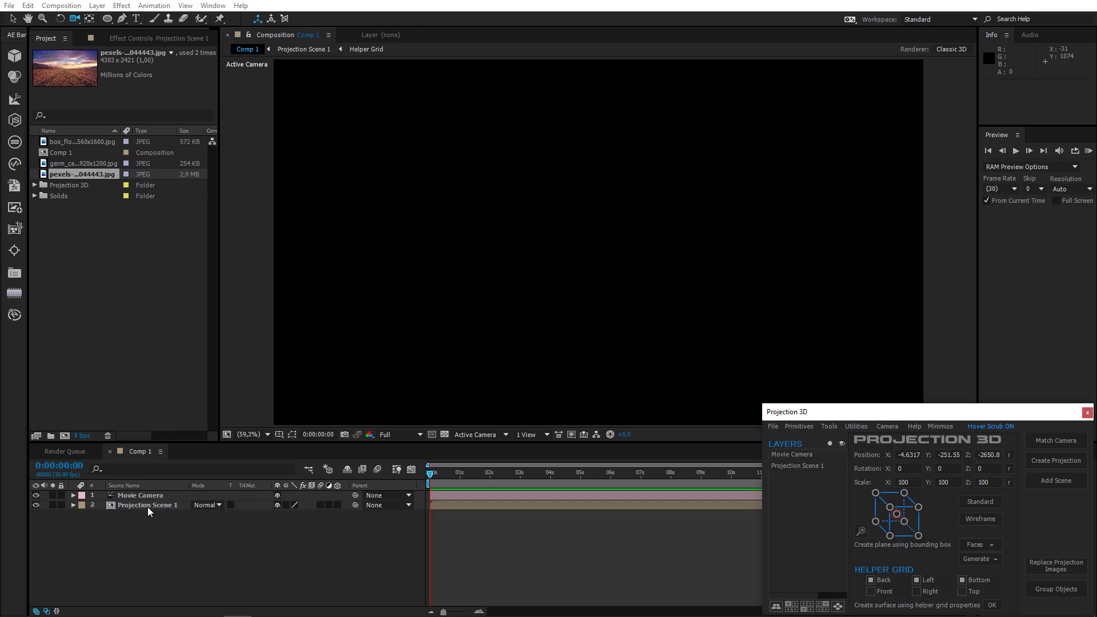
# Step: In Projection Scene 1, turn off the helper grid's Left side and create surfaces from its Back and Bottom sides
pyautogui.doubleClick(148, 505)
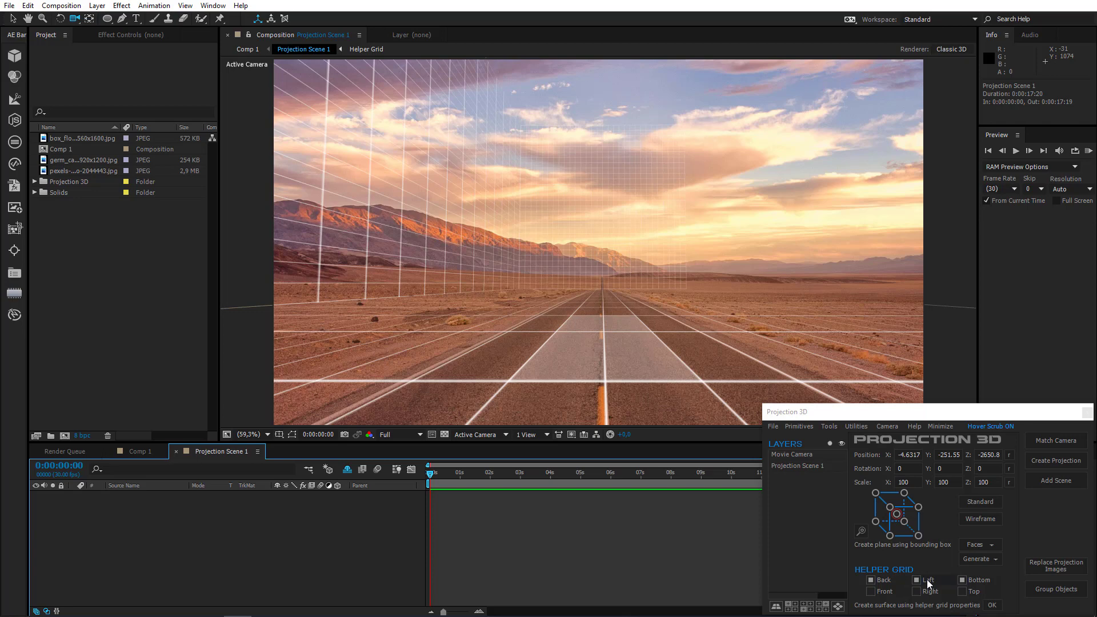
pyautogui.click(926, 579)
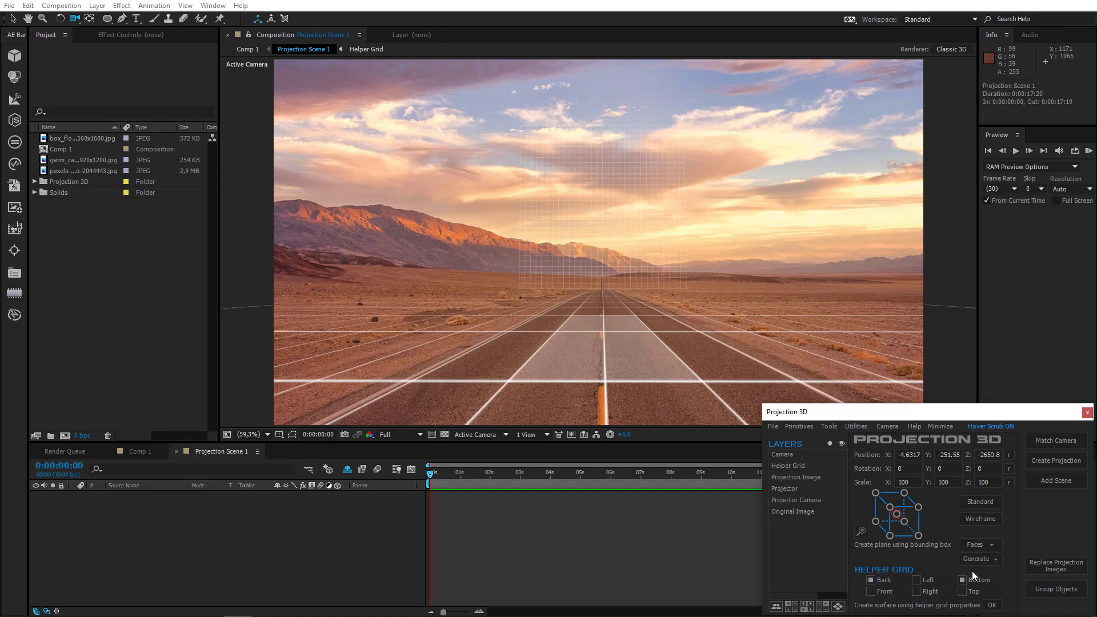
pyautogui.click(991, 607)
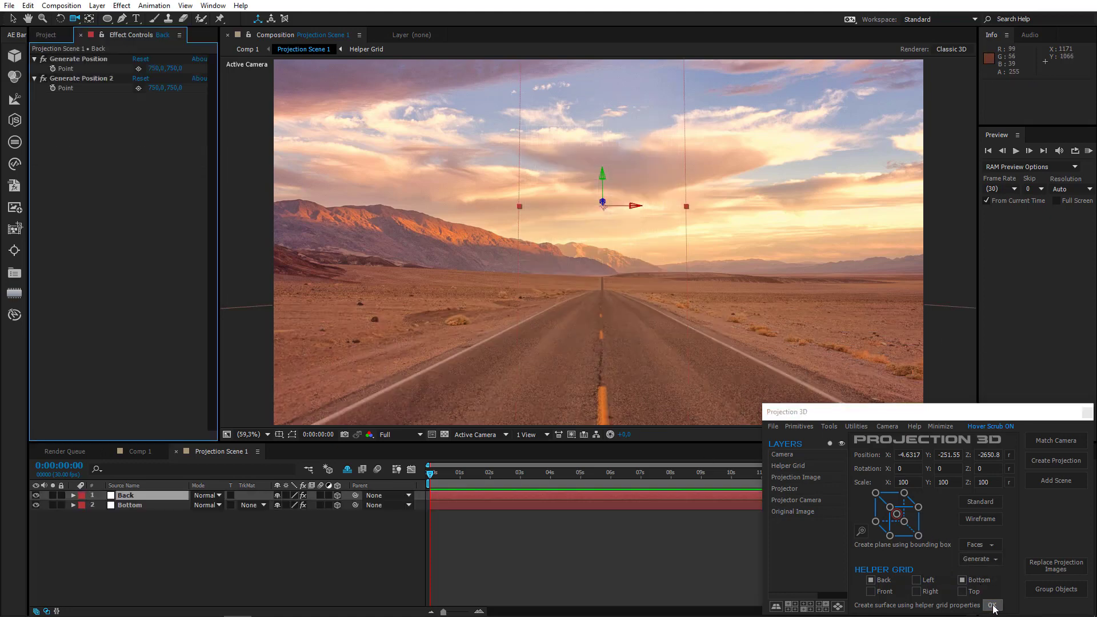
# Step: Widen the Back surface in Projection Scene 1 to about 2105% horizontal scale so it fills the frame, and check Comp 1
pyautogui.click(139, 506)
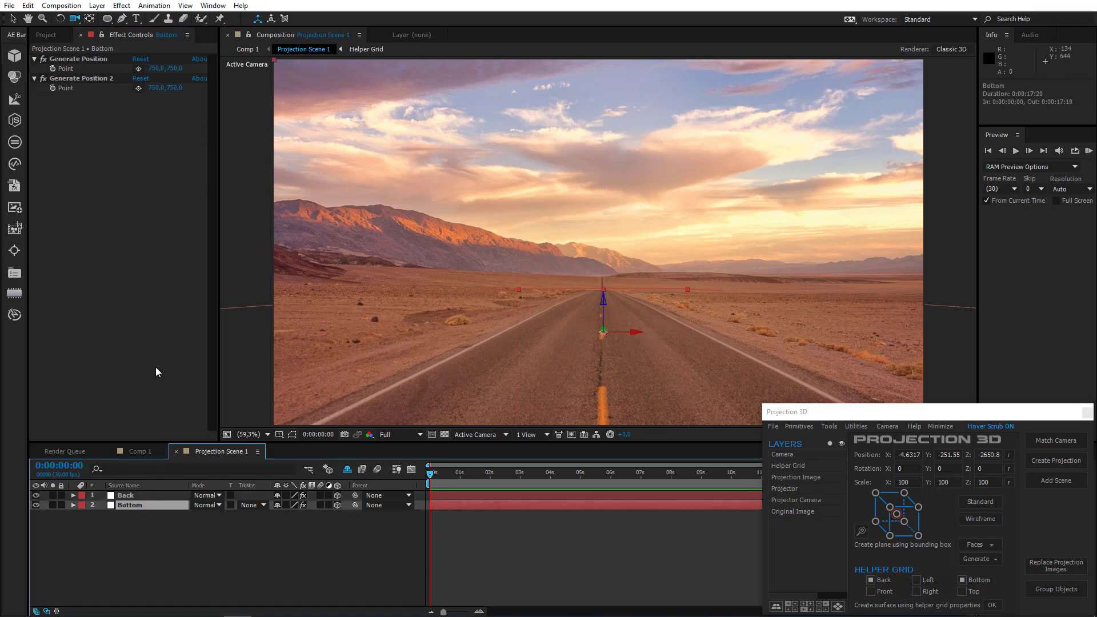
pyautogui.click(129, 495)
pyautogui.click(142, 453)
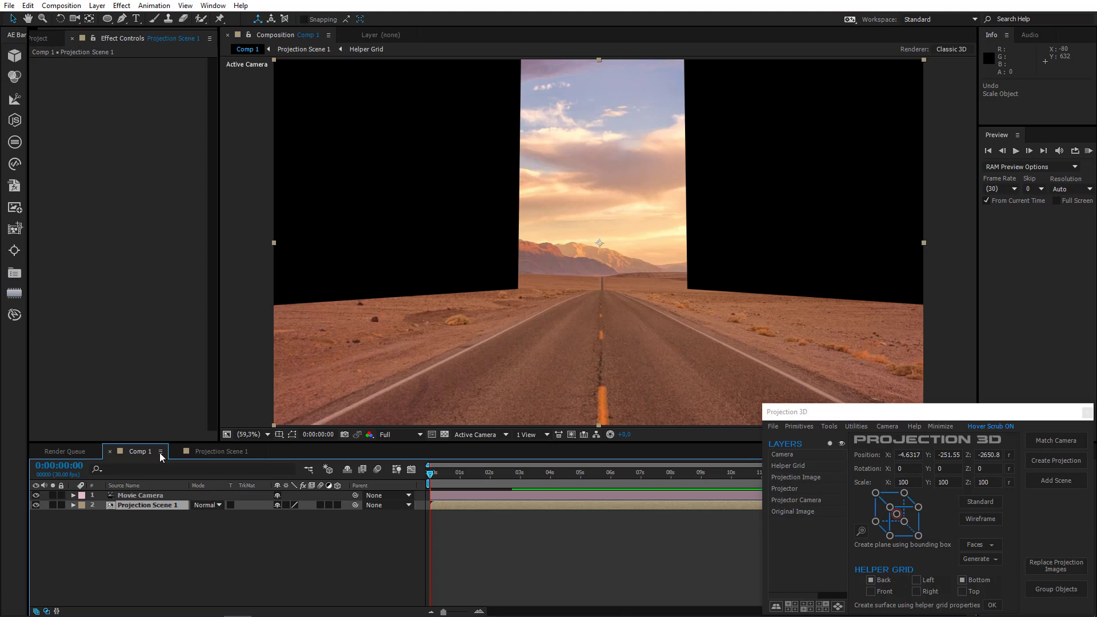
pyautogui.click(203, 451)
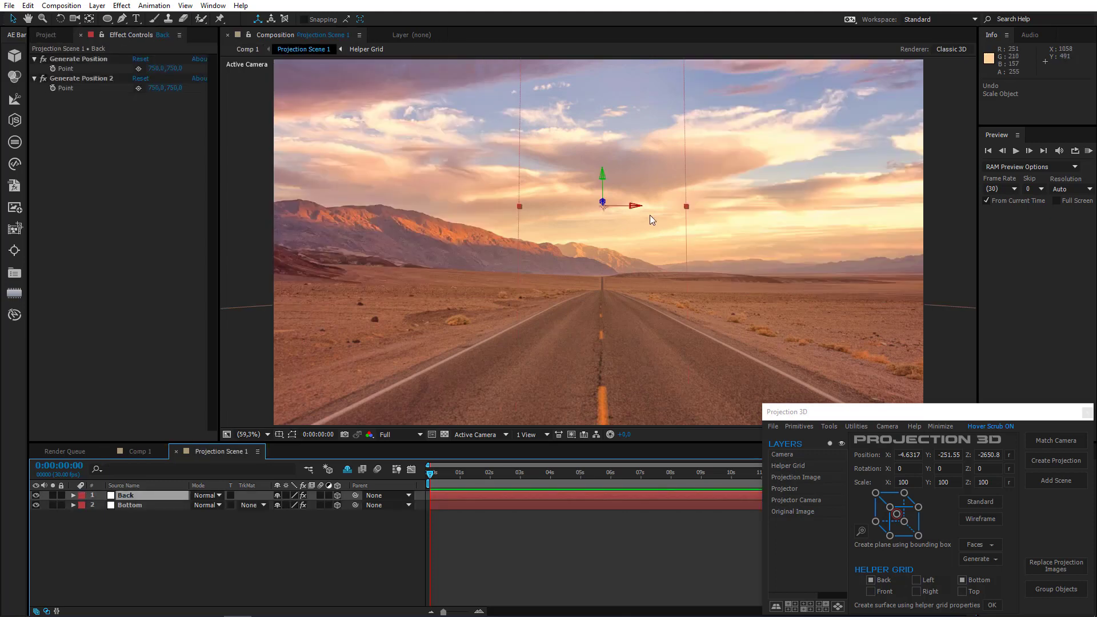
pyautogui.moveTo(686, 207); pyautogui.dragTo(954, 224)
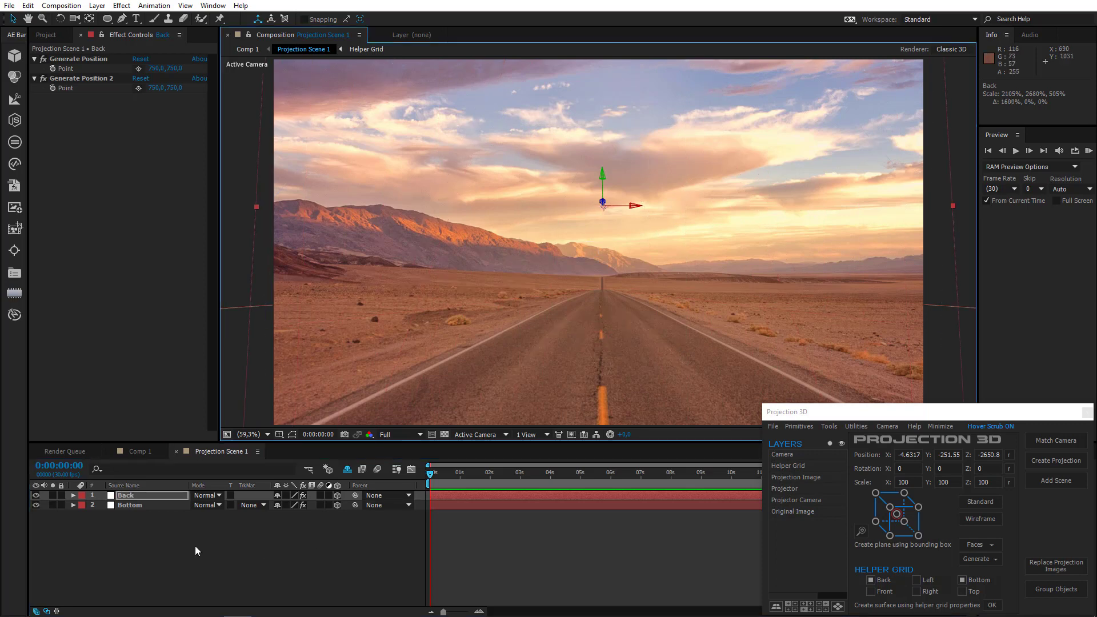
pyautogui.click(137, 452)
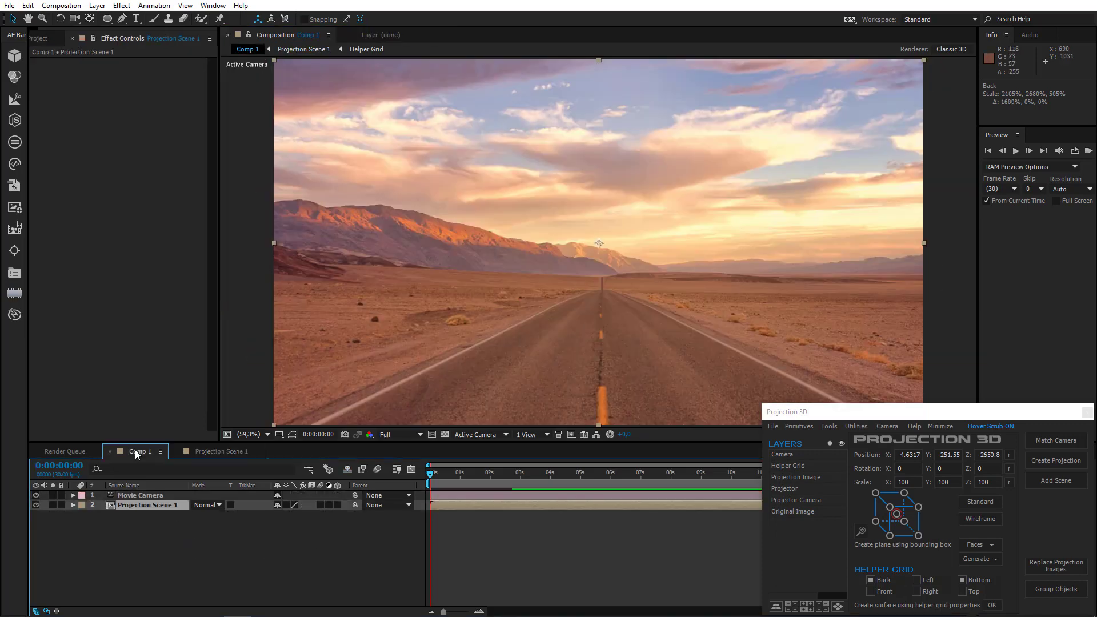
# Step: Try moving the Movie Camera in Comp 1 with the camera tool to test the projection
pyautogui.click(144, 494)
pyautogui.click(74, 19)
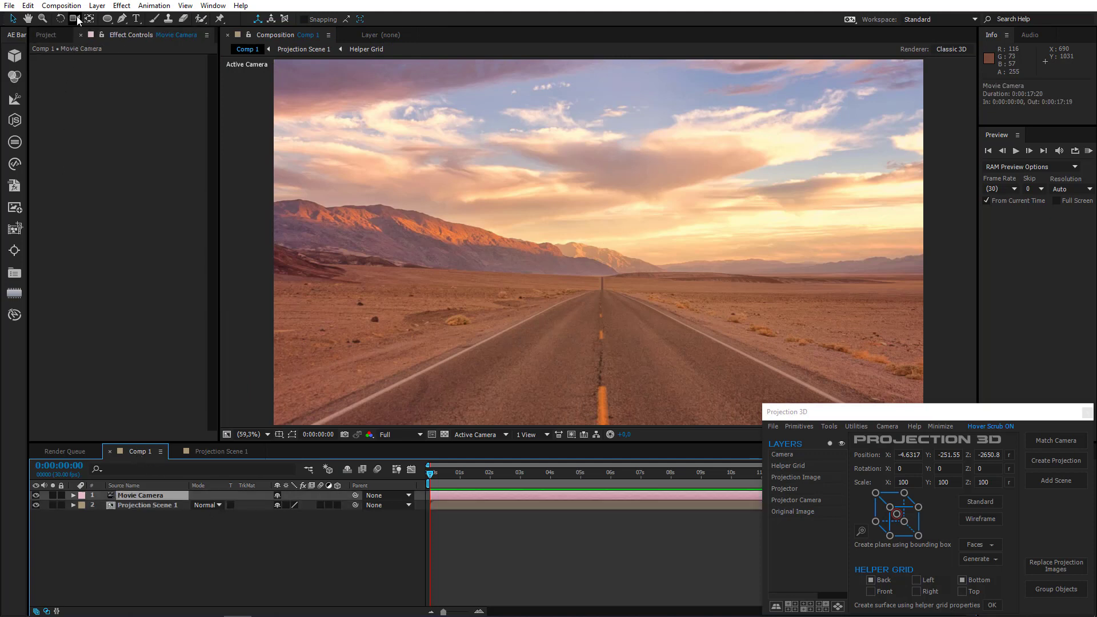
pyautogui.moveTo(635, 321); pyautogui.dragTo(668, 290)
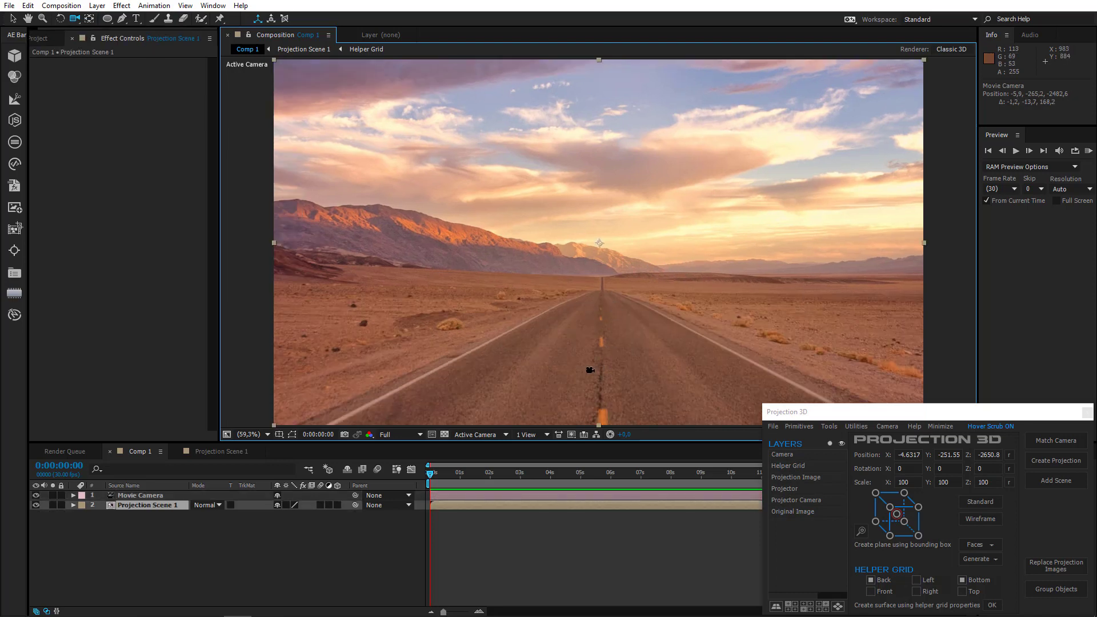
# Step: Keyframe the Movie Camera's Position at 0 s, and at 4 s move it forward to about -119.4, -180.5, -1698.8
pyautogui.click(153, 494)
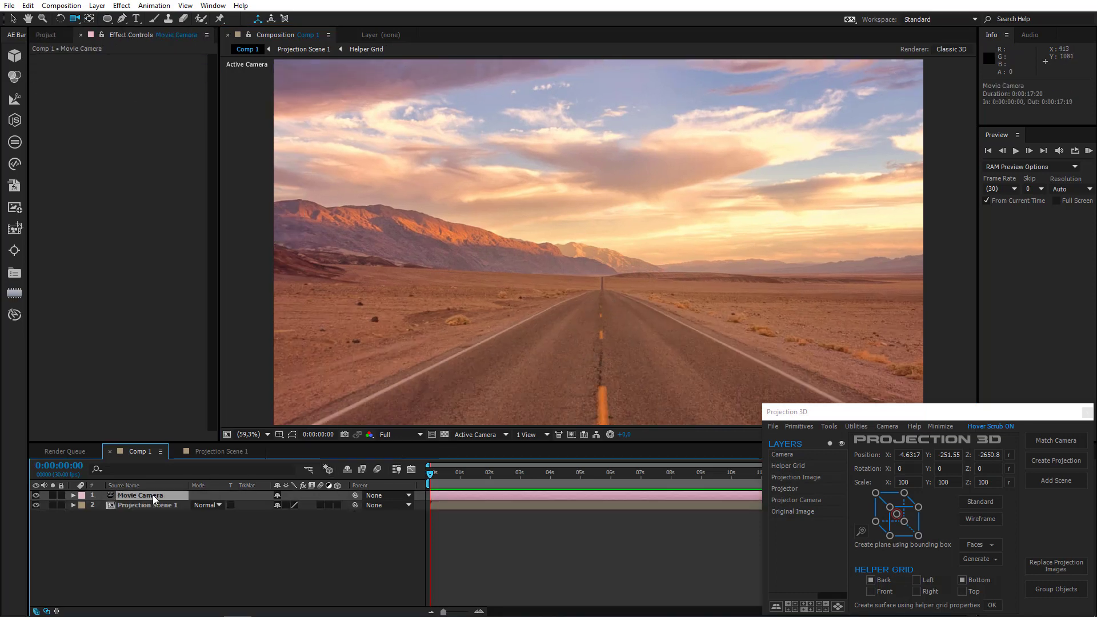
pyautogui.press('p')
pyautogui.click(102, 505)
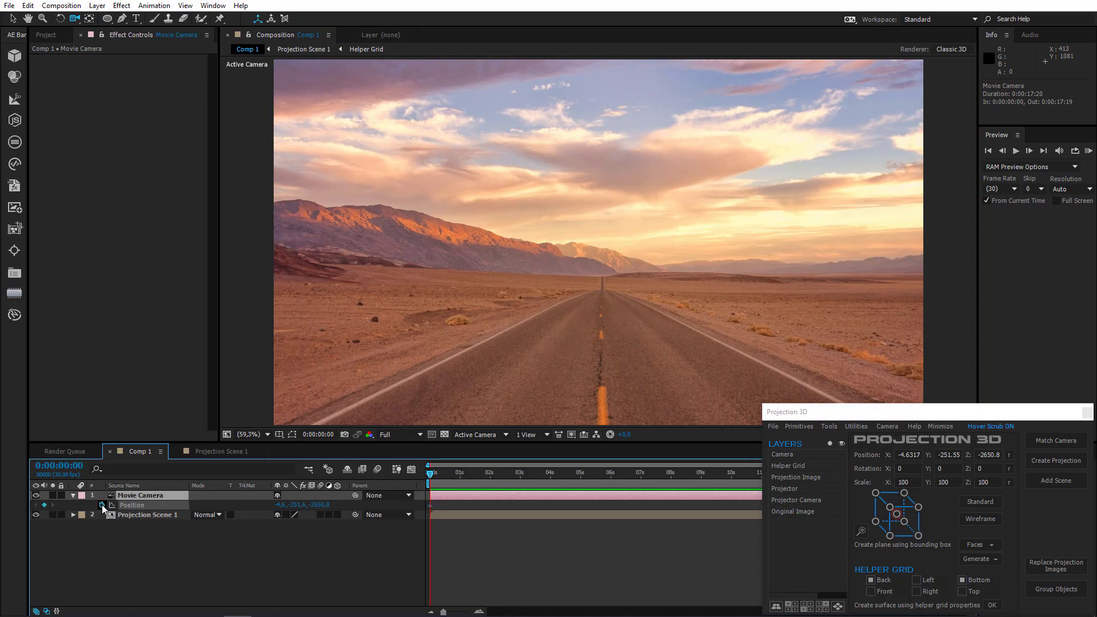
pyautogui.click(550, 479)
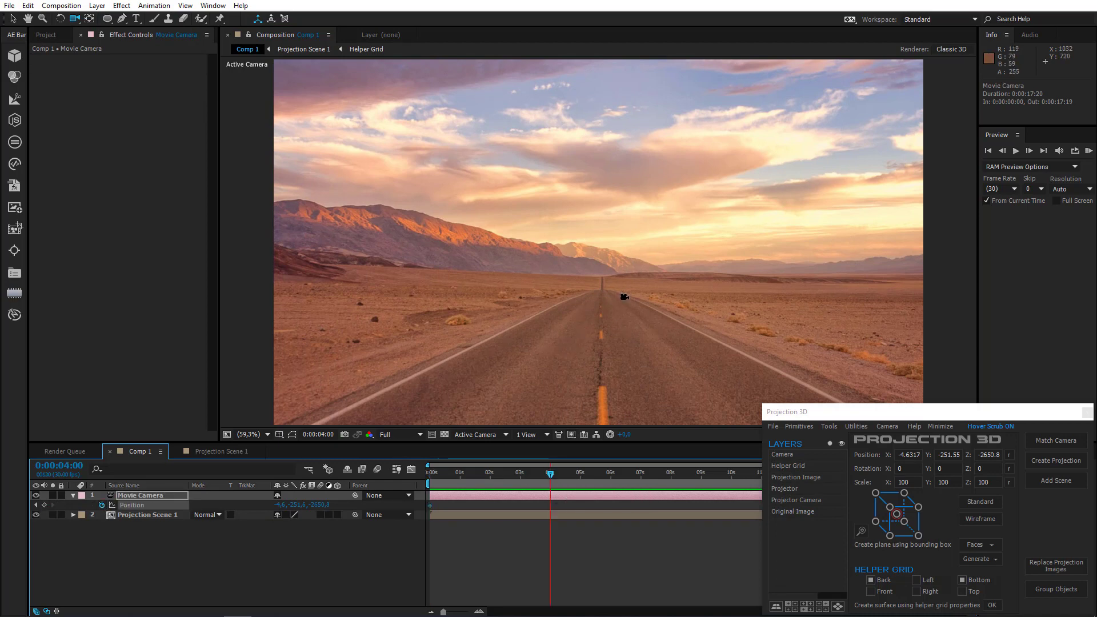
pyautogui.moveTo(624, 294); pyautogui.dragTo(565, 291)
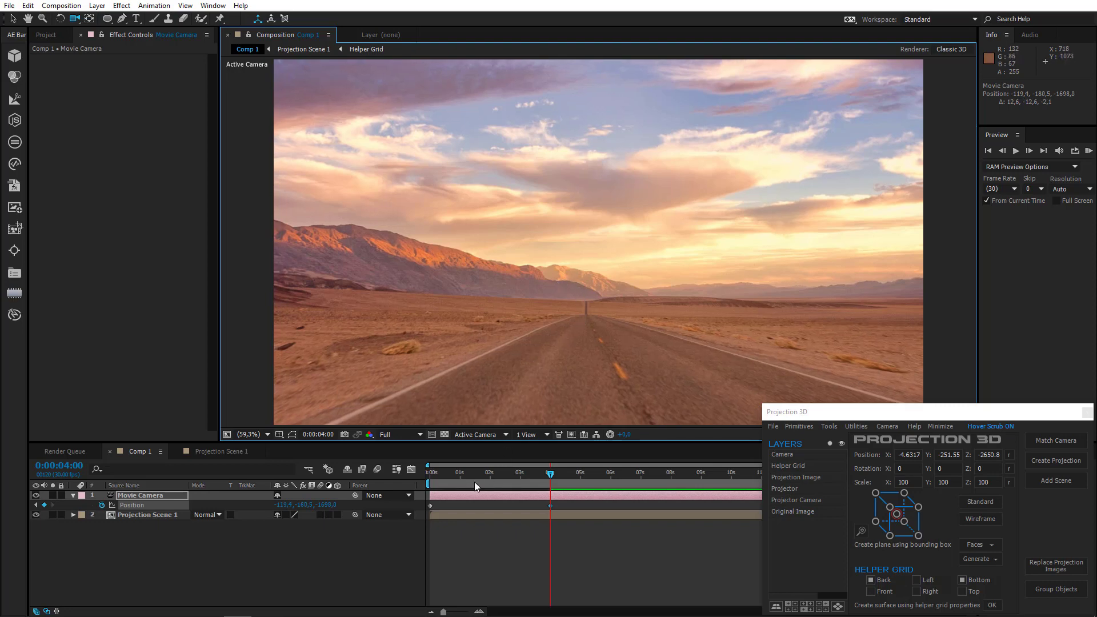
# Step: Play a RAM preview of the camera move in Comp 1 from the first frame, and stop it
pyautogui.click(417, 484)
pyautogui.press('Home')
pyautogui.press('space')
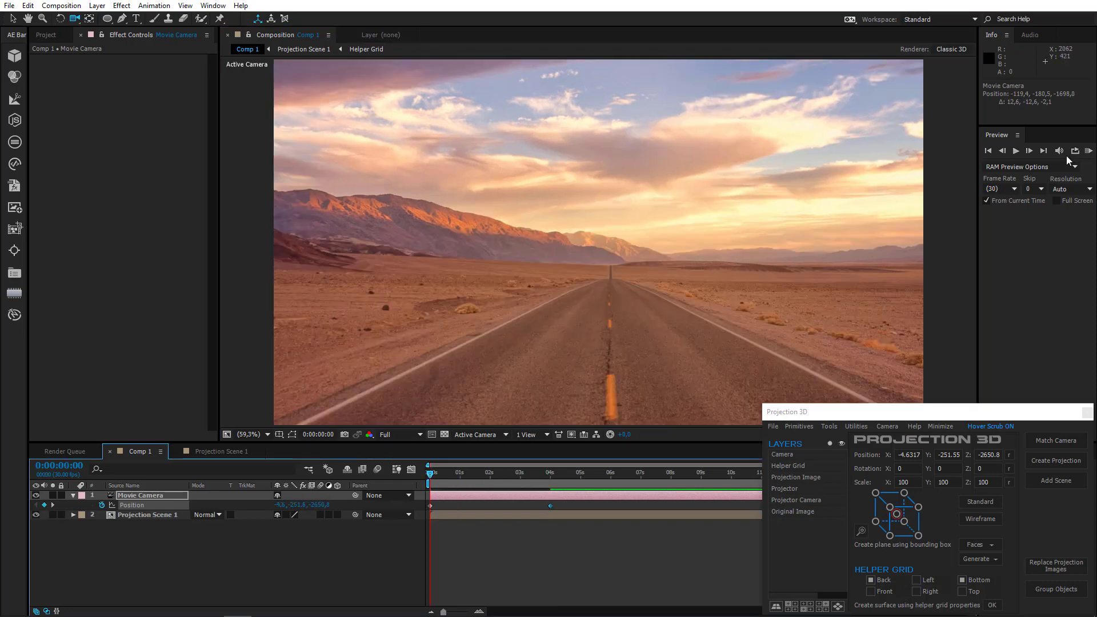
pyautogui.click(1089, 151)
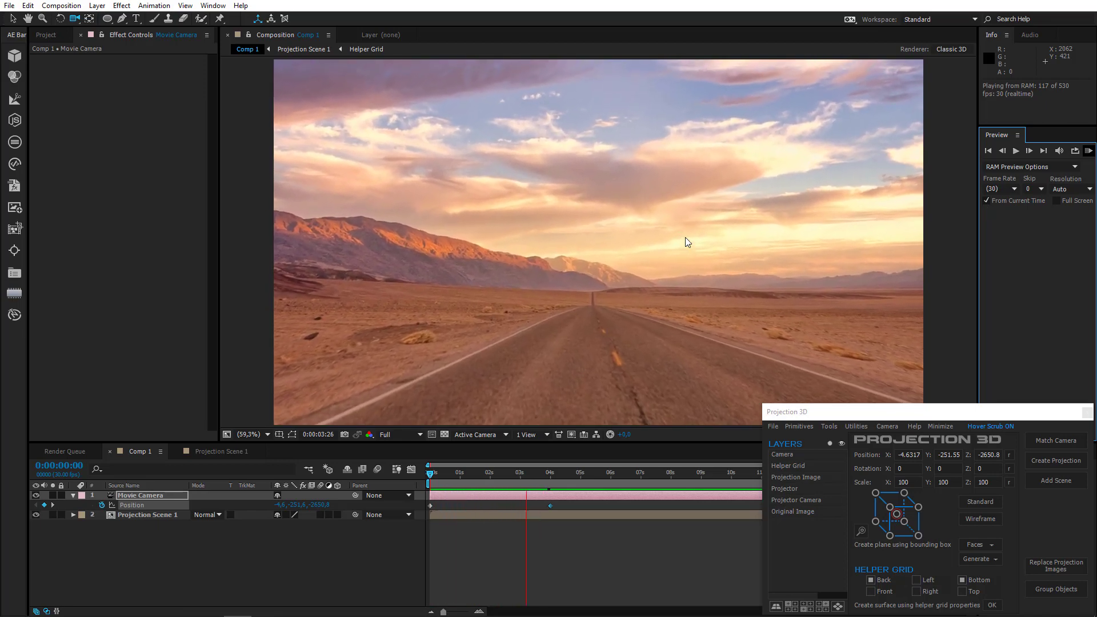
pyautogui.press('space')
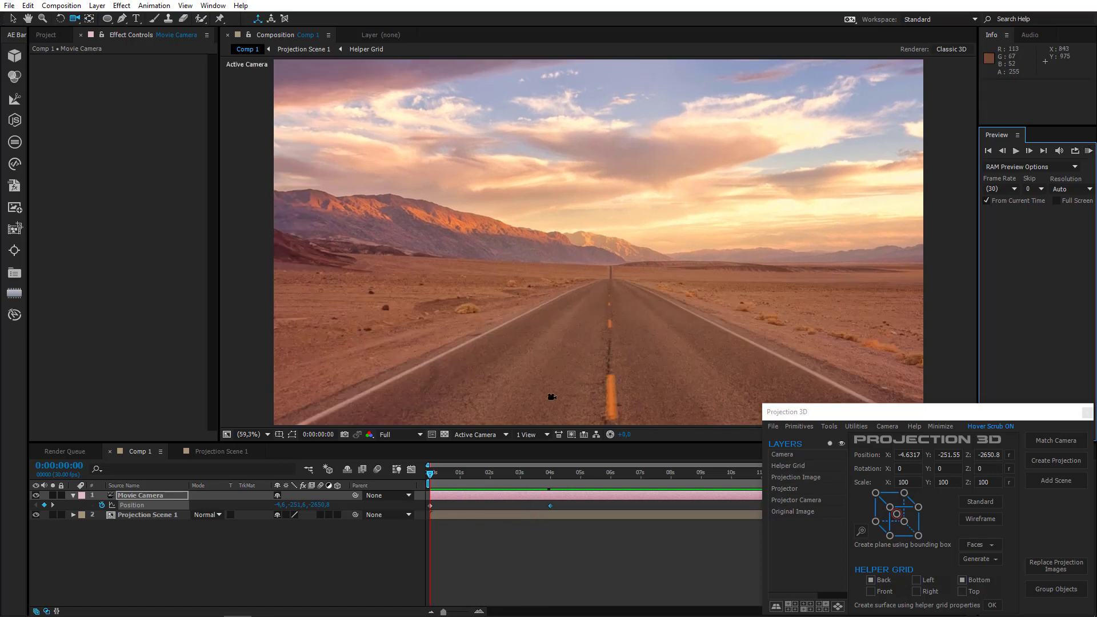
# Step: Examine the Back and Bottom surfaces of Projection Scene 1 in Custom View 1, and return to the start of Comp 1
pyautogui.click(228, 454)
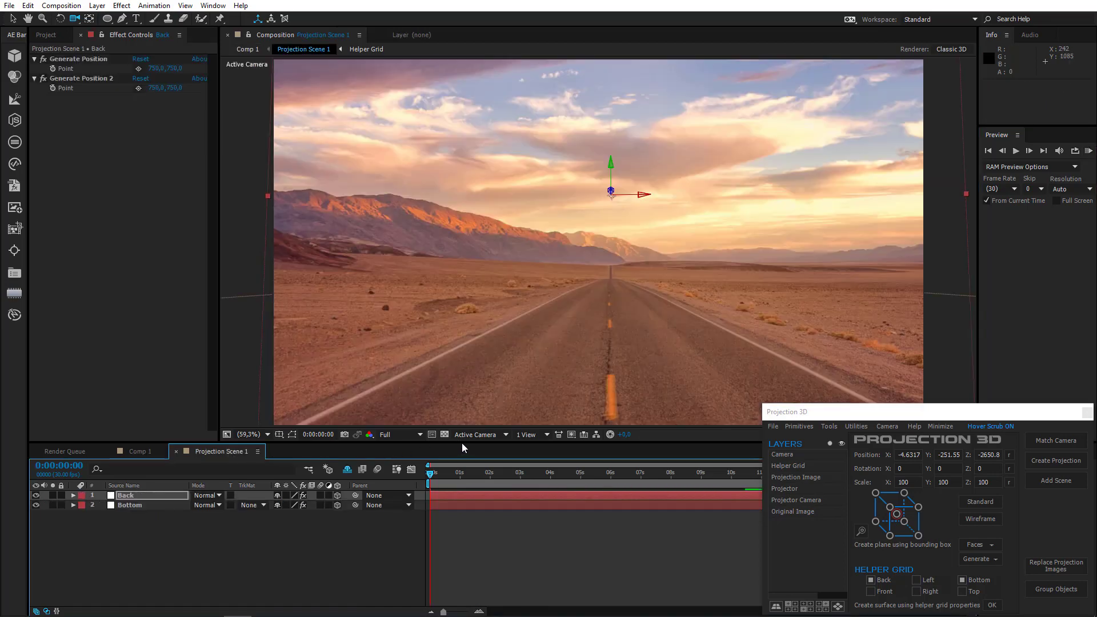
pyautogui.click(466, 435)
pyautogui.click(496, 575)
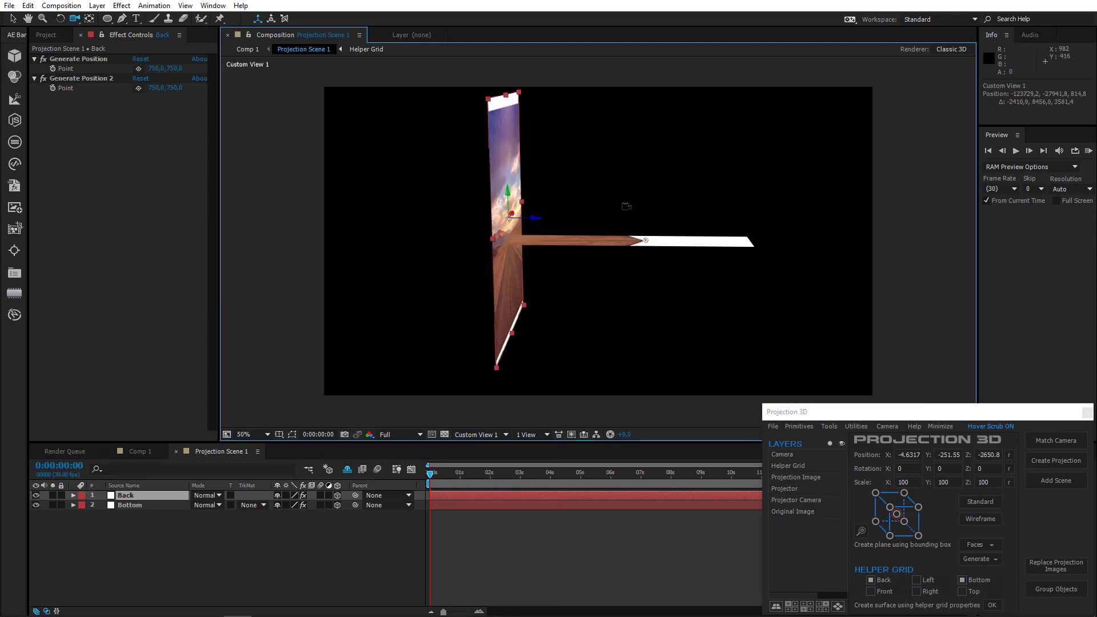
pyautogui.moveTo(568, 269); pyautogui.dragTo(705, 245)
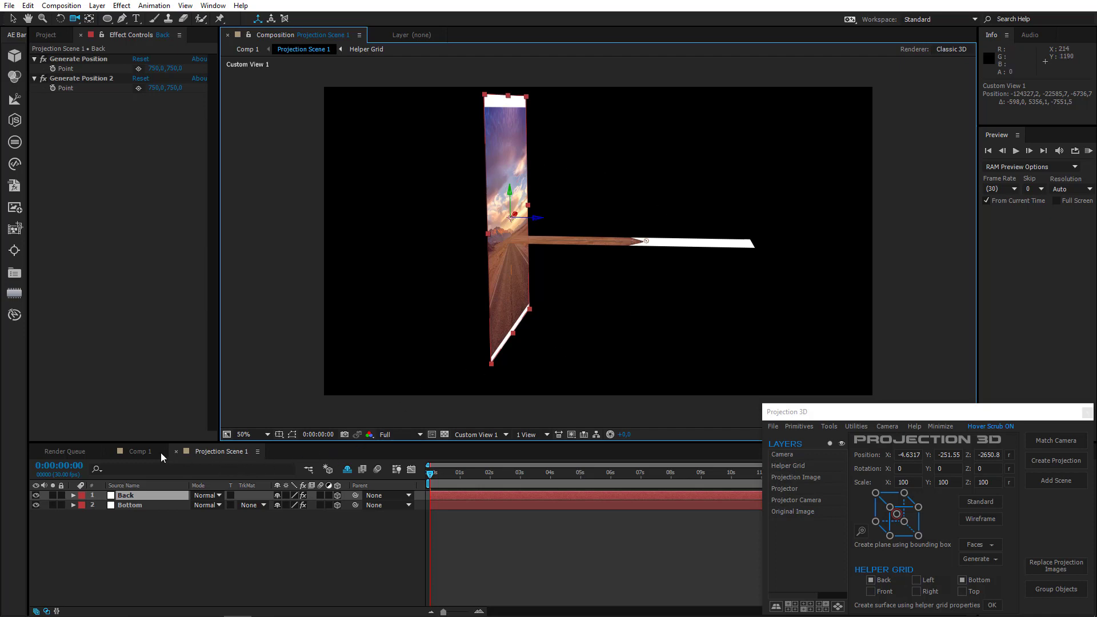
pyautogui.click(143, 449)
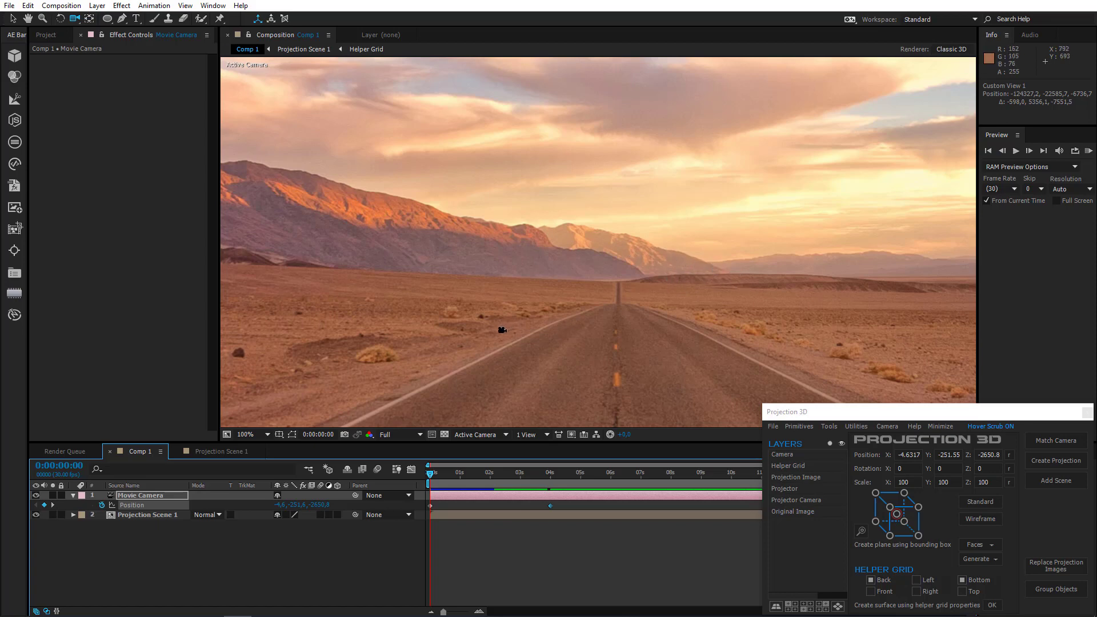
pyautogui.moveTo(449, 478); pyautogui.dragTo(420, 483)
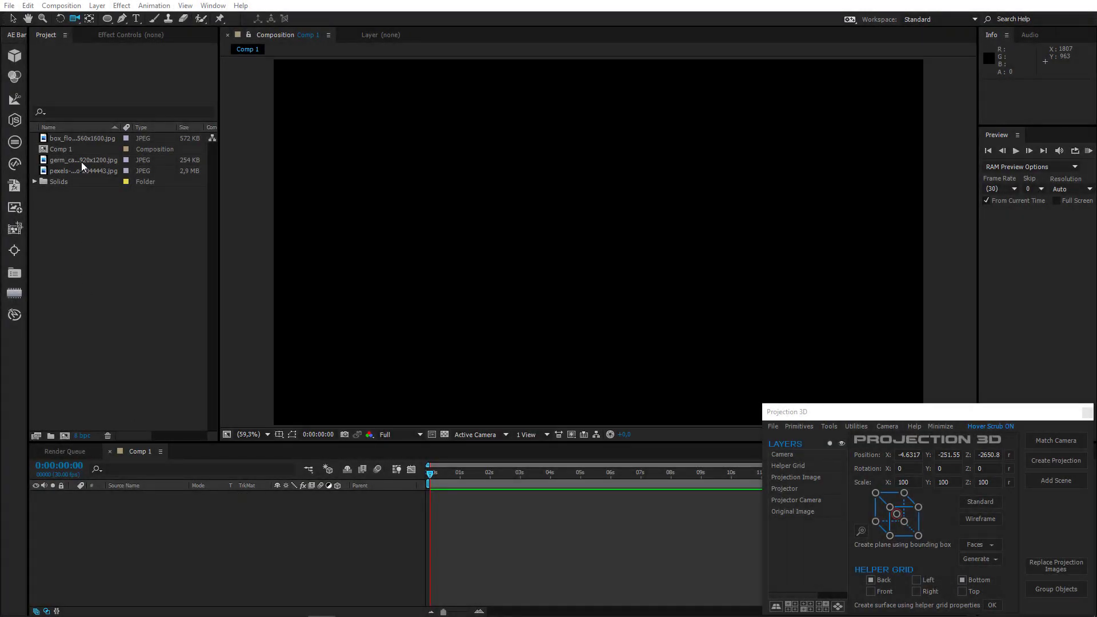
# Step: Add the germ_canvas easel photo to Comp 1 and match a Projection 3D camera to its ground perspective using the helper grid
pyautogui.moveTo(81, 162); pyautogui.dragTo(122, 505)
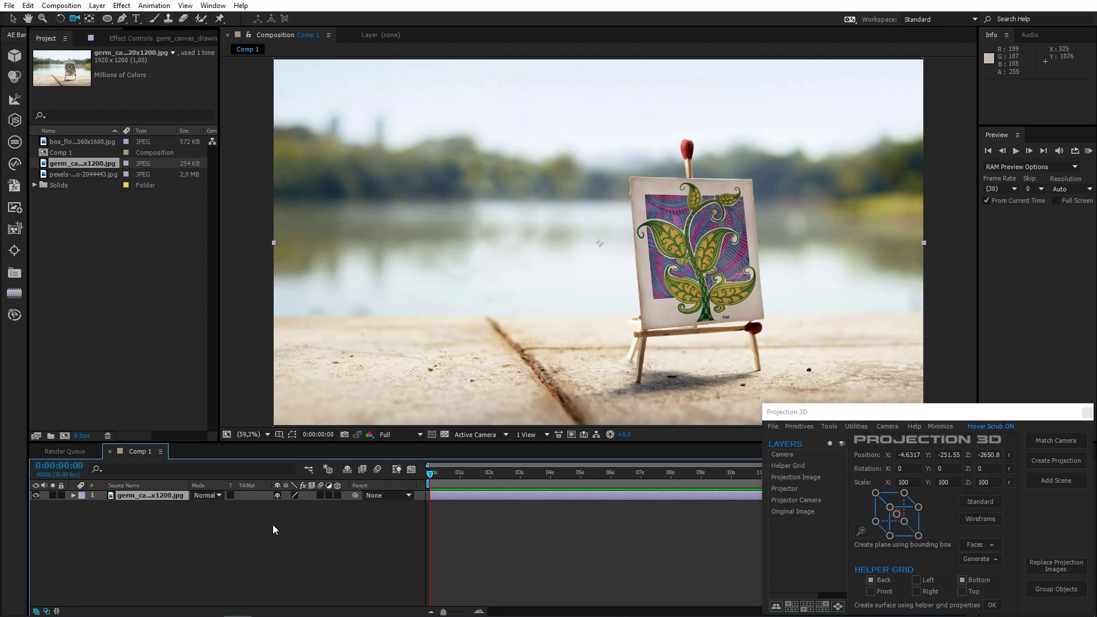
pyautogui.click(1056, 441)
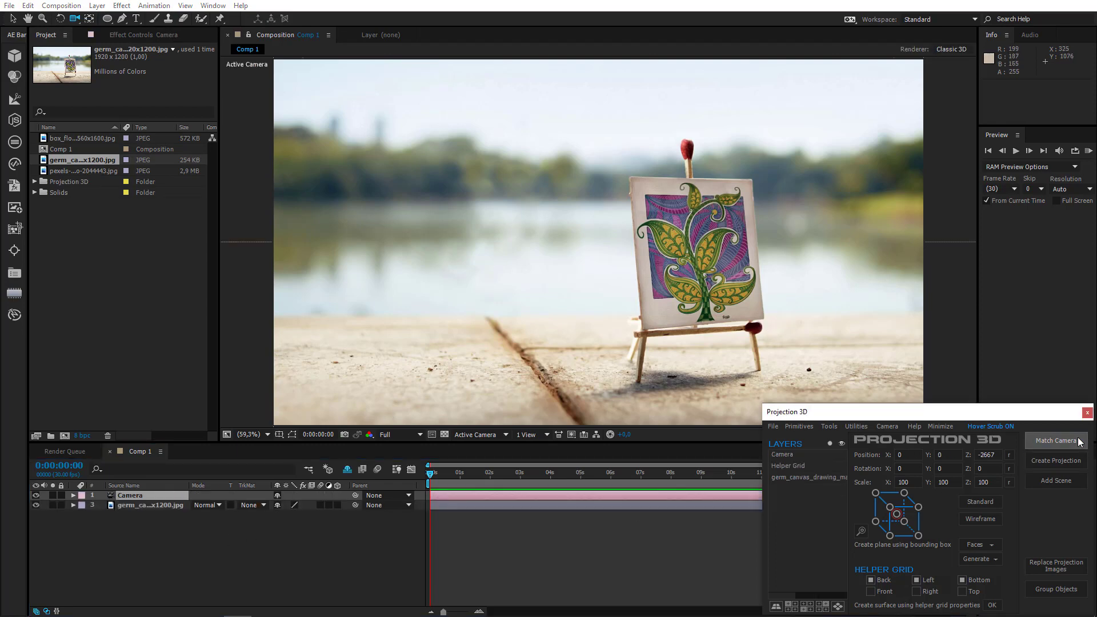
pyautogui.moveTo(598, 218); pyautogui.dragTo(622, 262)
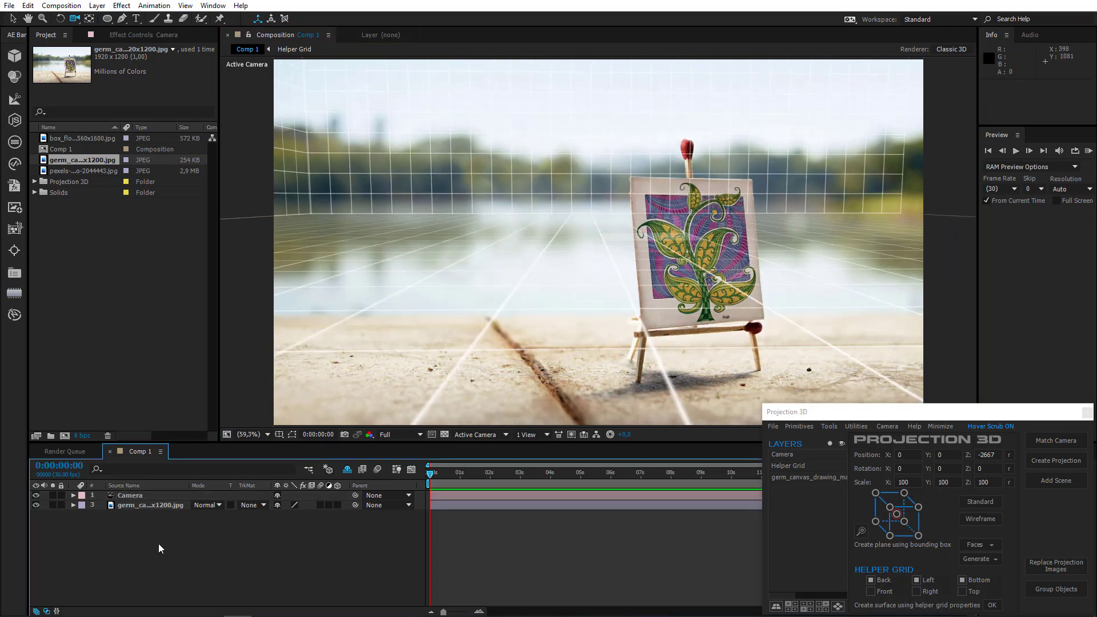
# Step: Create a projection with 2 scenes from the Camera and easel photo layers
pyautogui.moveTo(159, 543); pyautogui.dragTo(186, 495)
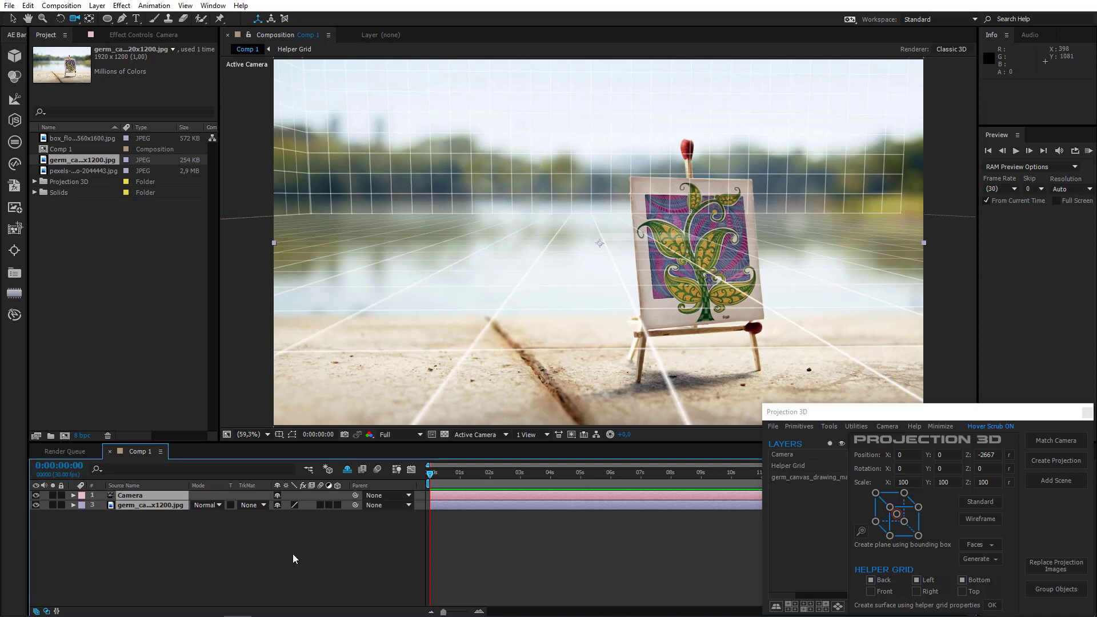
pyautogui.click(1039, 444)
pyautogui.click(1058, 458)
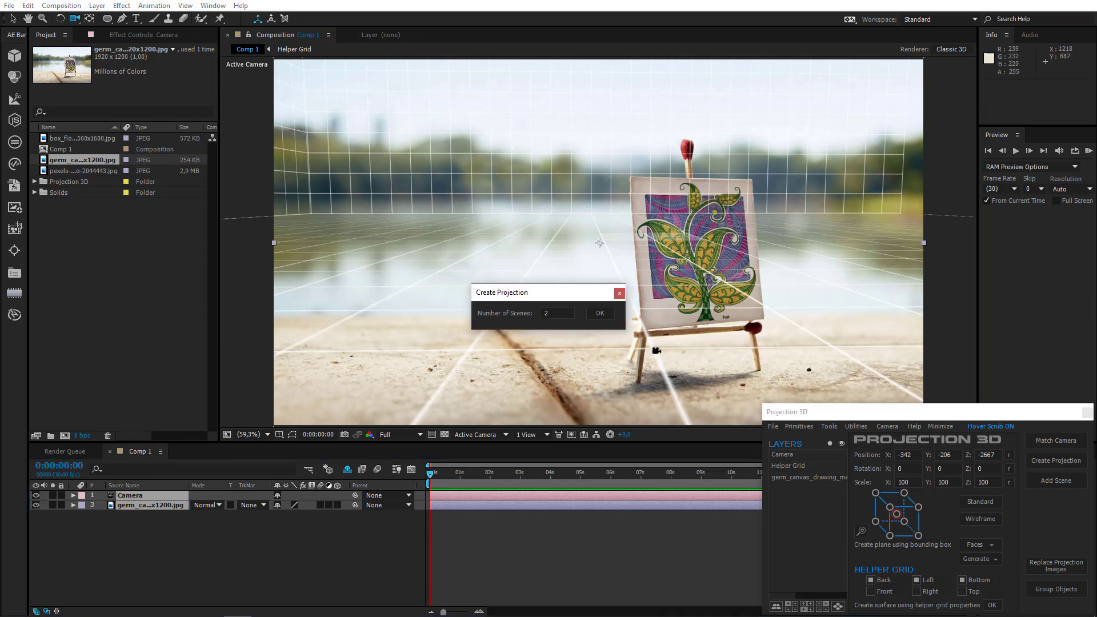
pyautogui.click(609, 316)
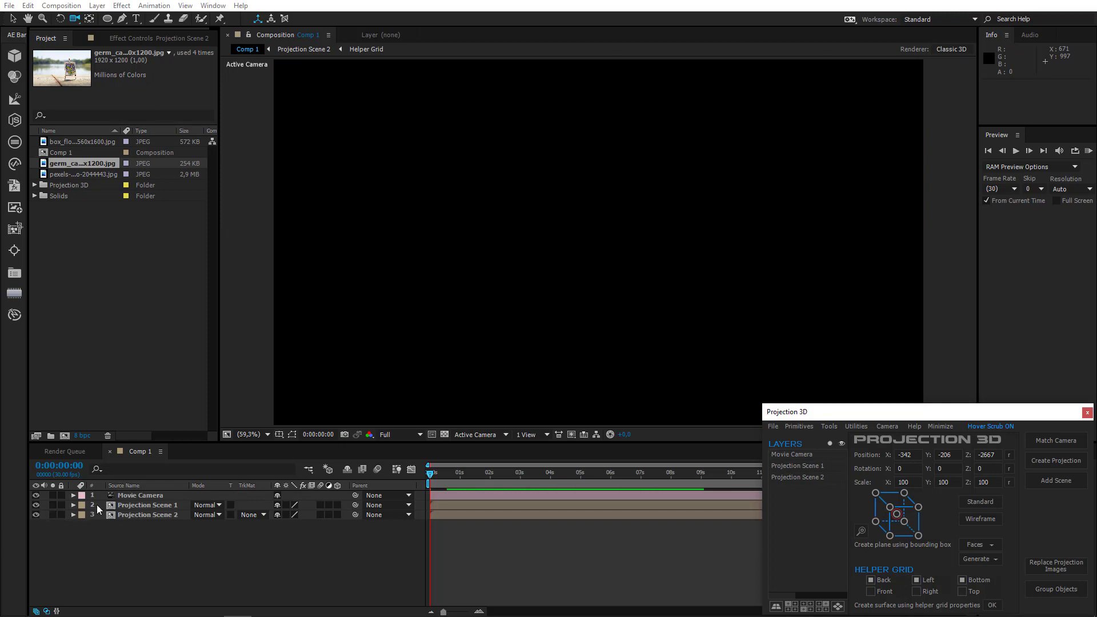
# Step: In Projection Scene 2, turn off the Left side of the helper grid and create the Back and Bottom surfaces
pyautogui.doubleClick(157, 515)
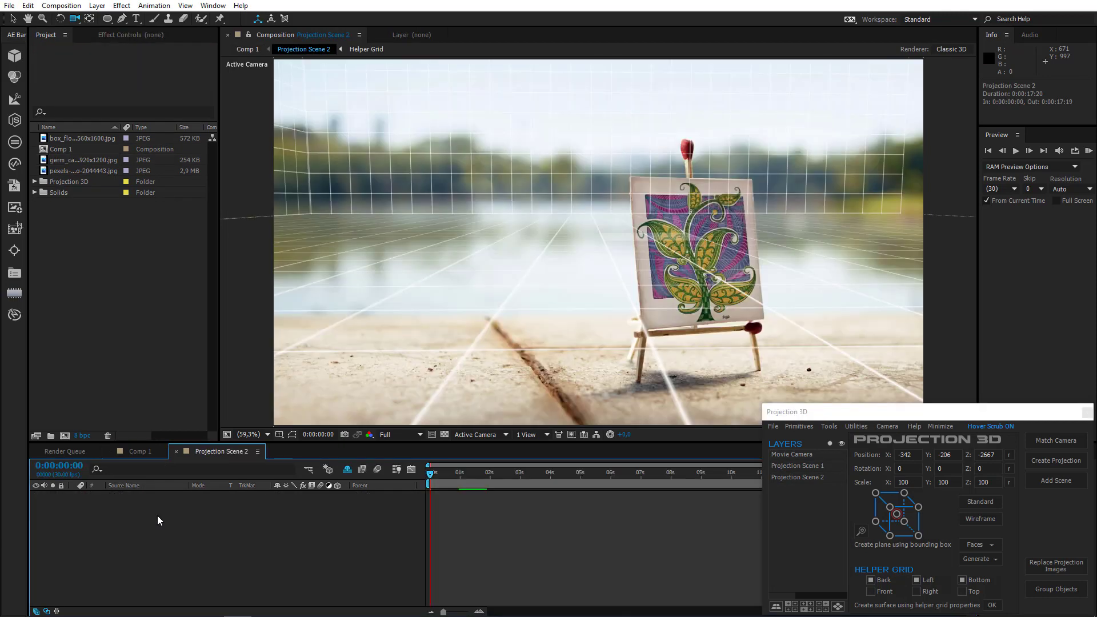
pyautogui.click(928, 581)
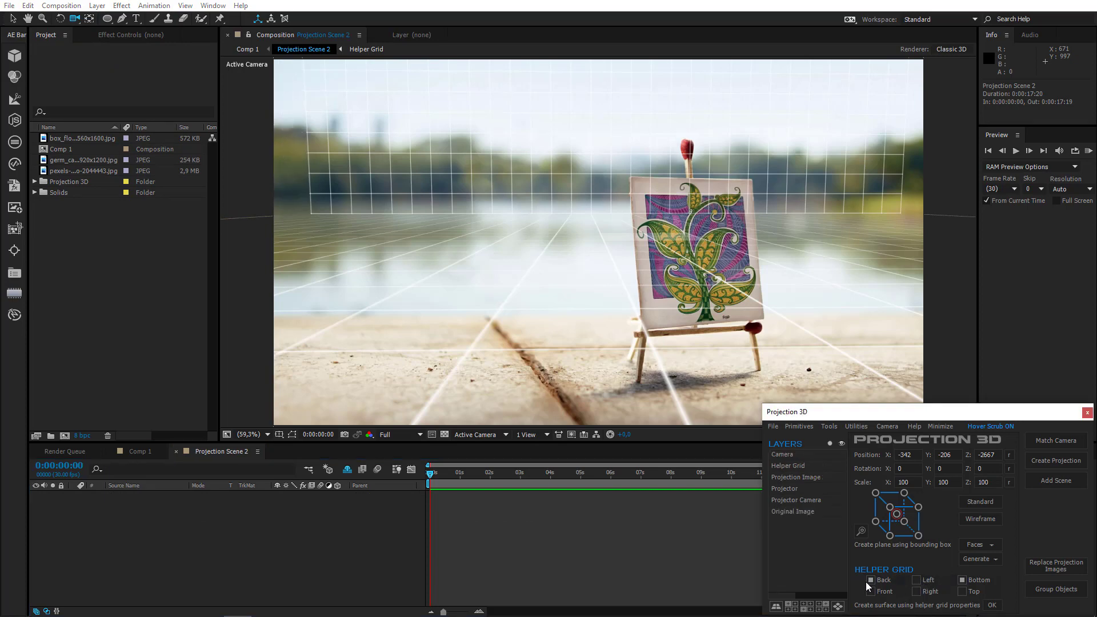
pyautogui.click(992, 605)
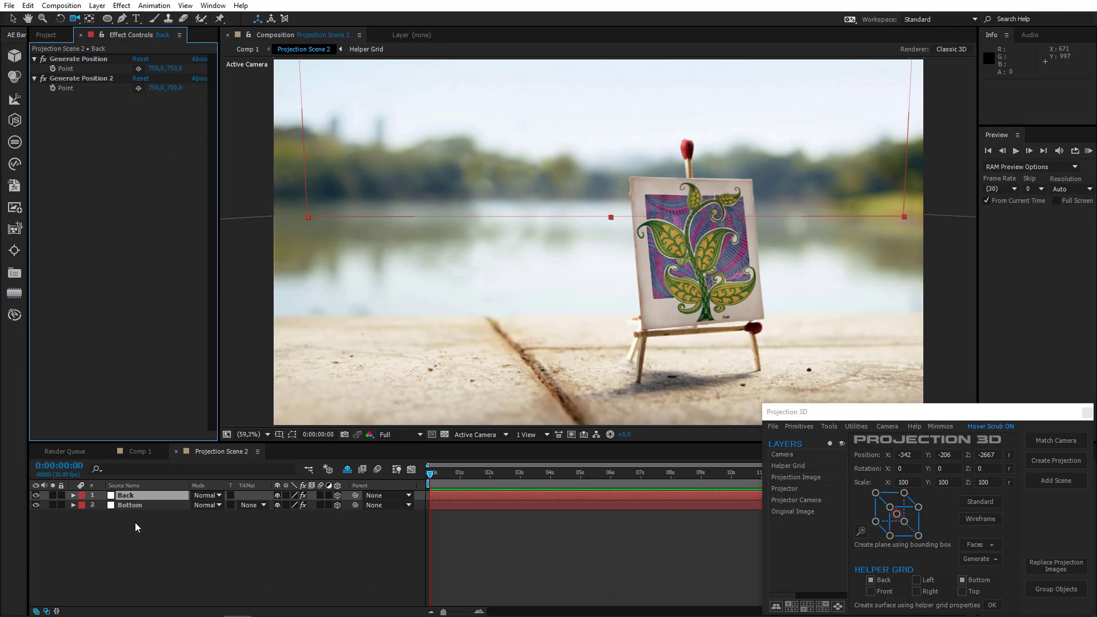
# Step: Widen the Back surface beyond the image edges to a horizontal scale of about 591%
pyautogui.press(',')
pyautogui.press(',')
pyautogui.press(',')
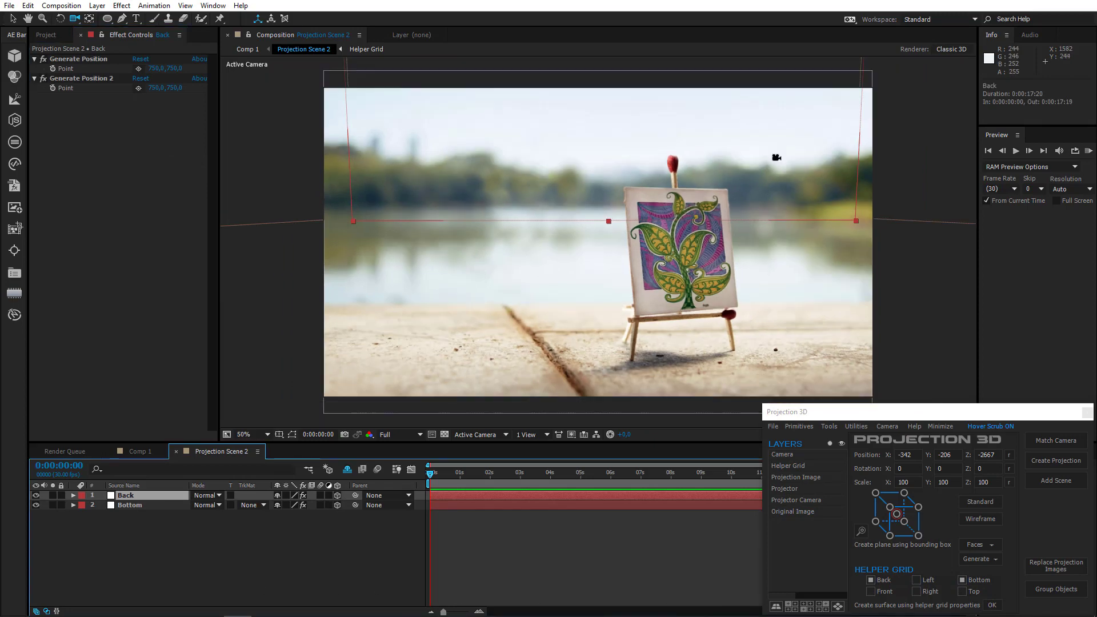
pyautogui.press('v')
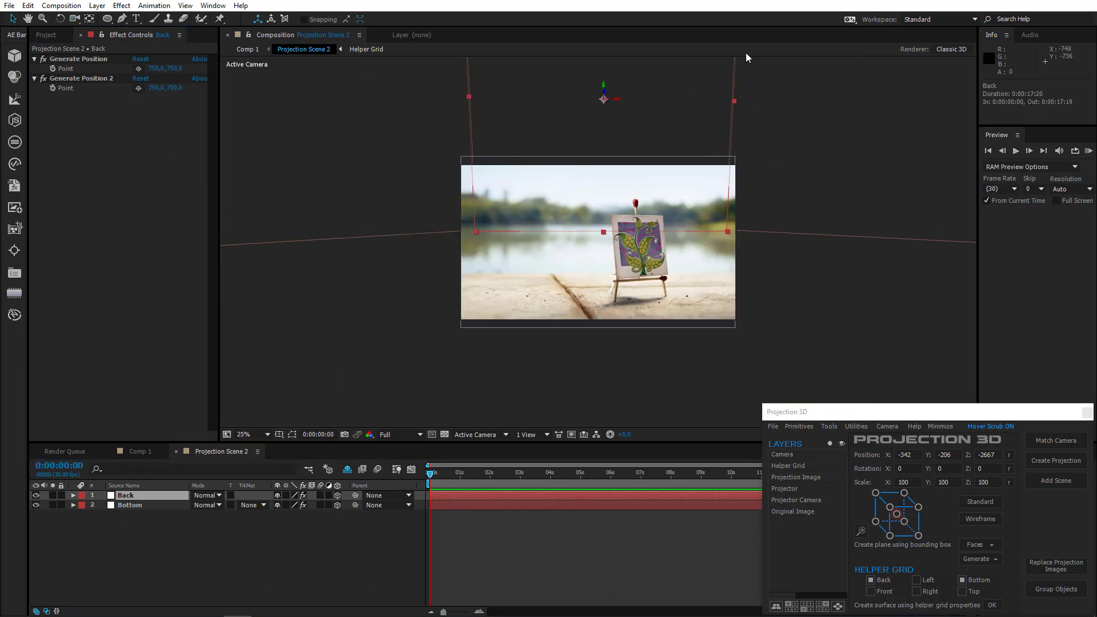
pyautogui.moveTo(732, 100); pyautogui.dragTo(757, 102)
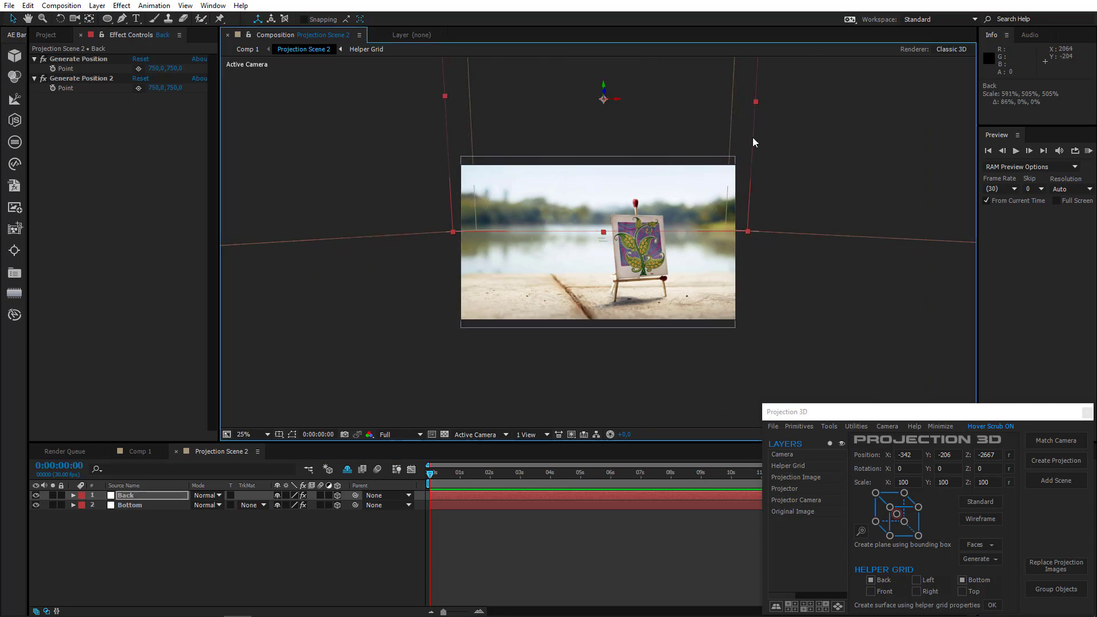
pyautogui.press('.')
pyautogui.press('.')
pyautogui.scroll(3, 721, 200)
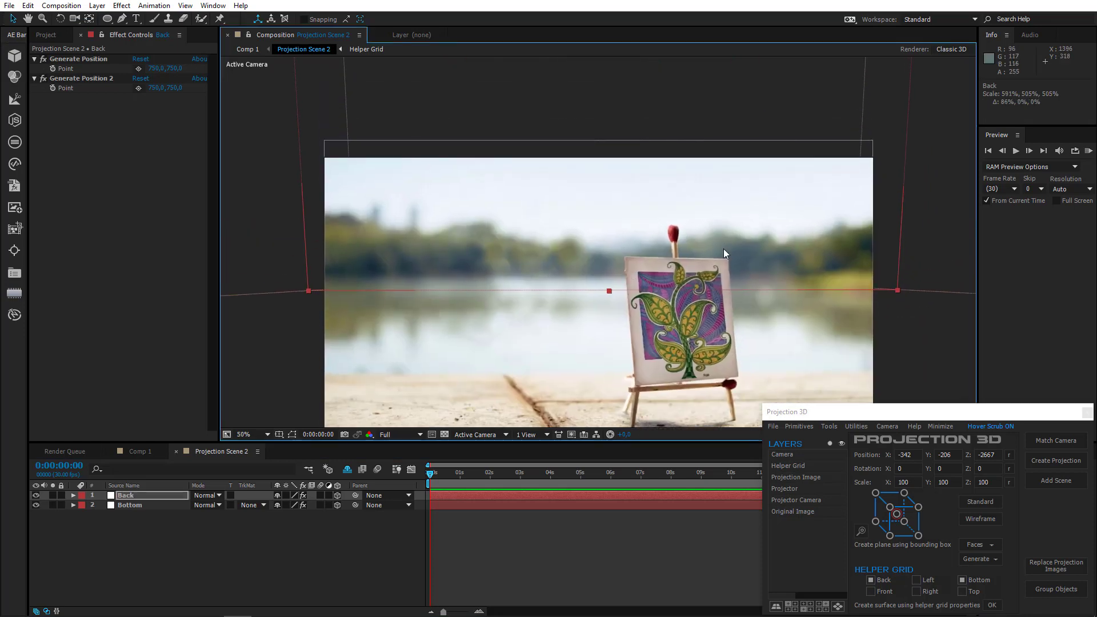
# Step: Try orbiting the Movie Camera in Comp 1 to test the projection, and undo the orbit
pyautogui.click(138, 451)
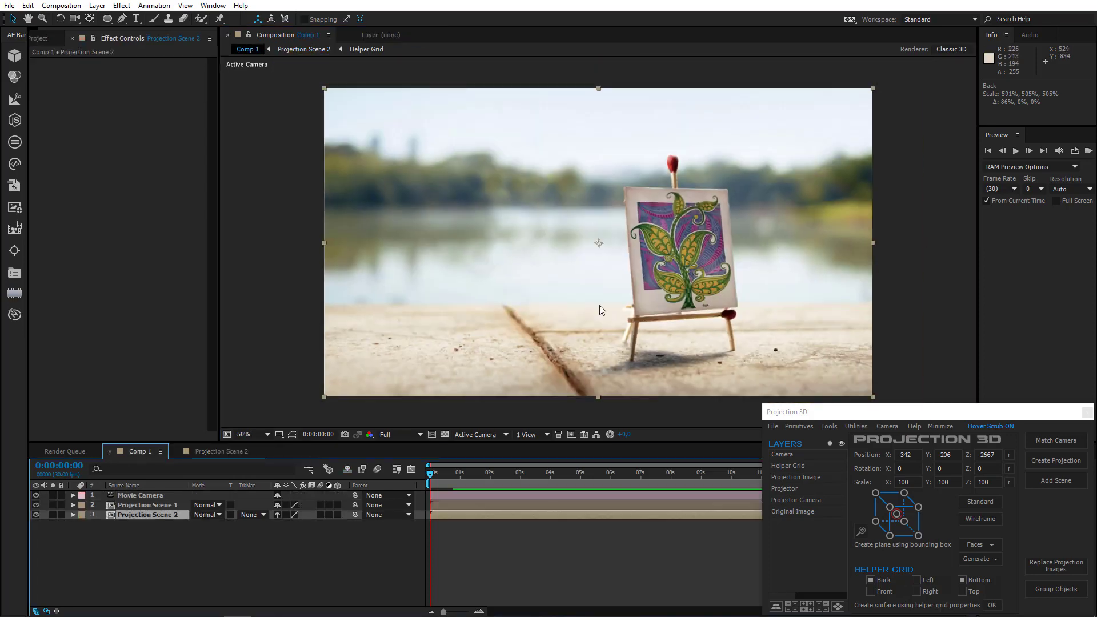
pyautogui.press('c')
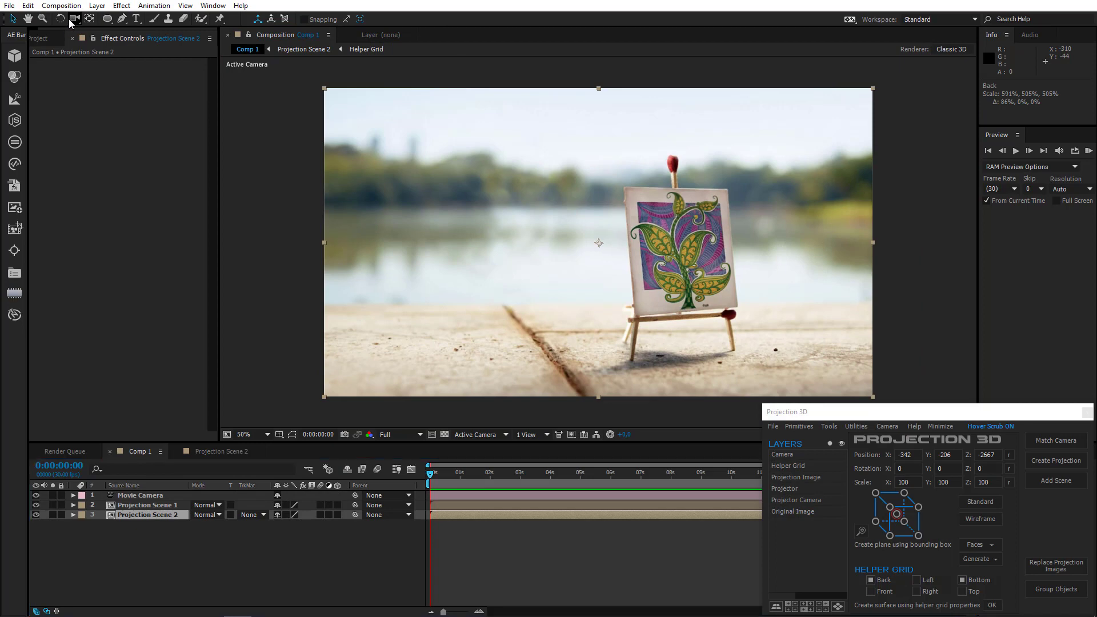
pyautogui.moveTo(646, 295); pyautogui.dragTo(623, 307)
pyautogui.hotkey('ctrl', 'z')
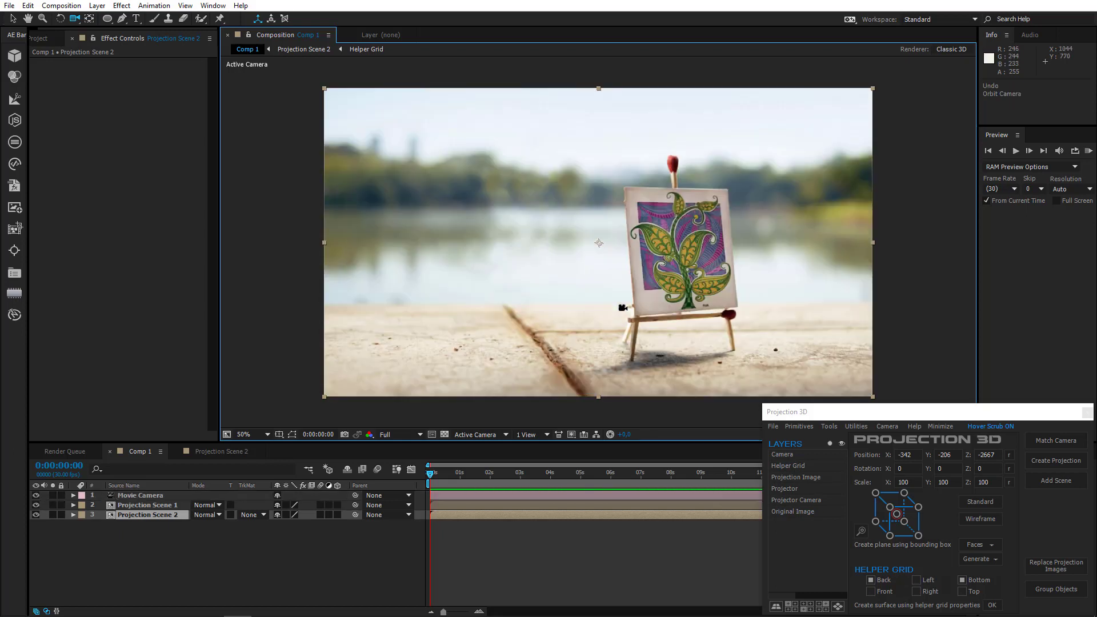
# Step: In Projection Scene 2, place the Bottom surface's Generate Position point at the foot of the easel's left front leg, about 694.2, 1170.1
pyautogui.click(224, 455)
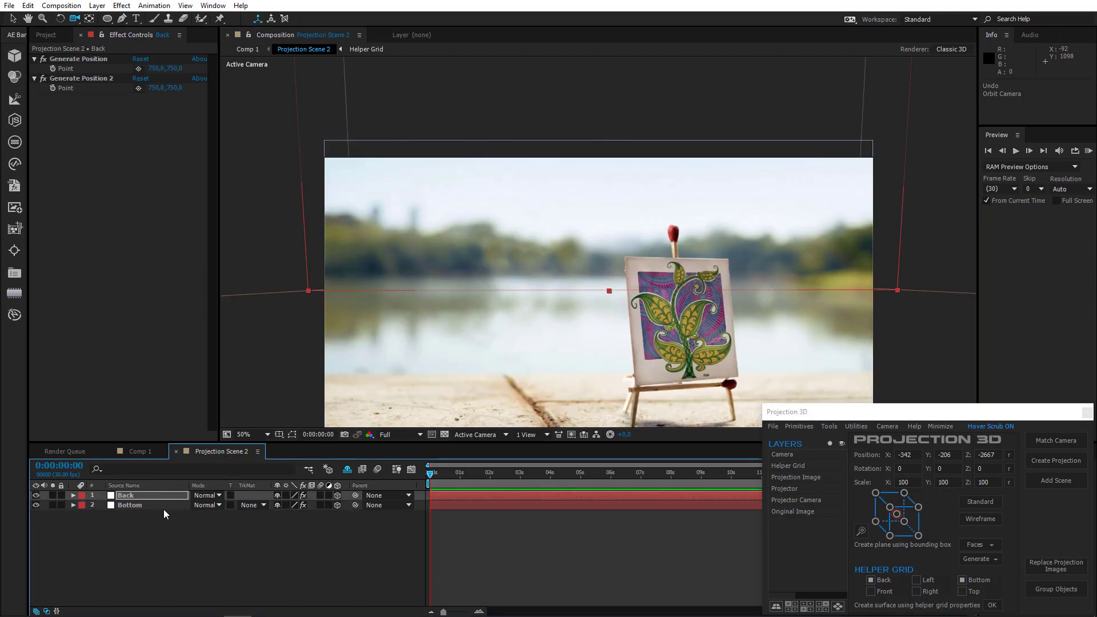
pyautogui.click(166, 531)
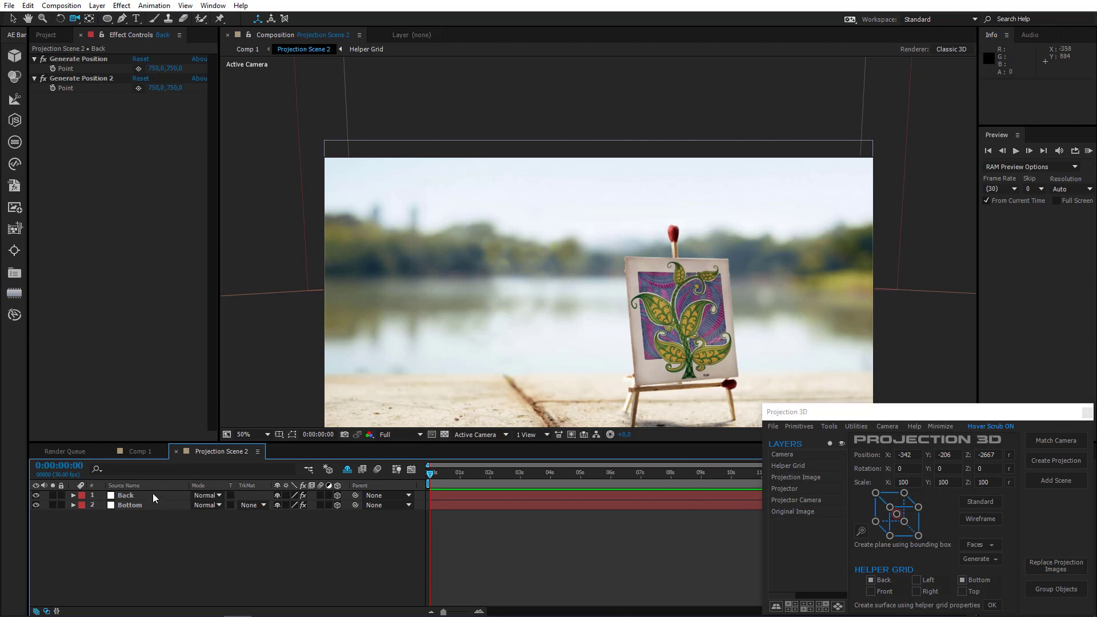
pyautogui.click(142, 505)
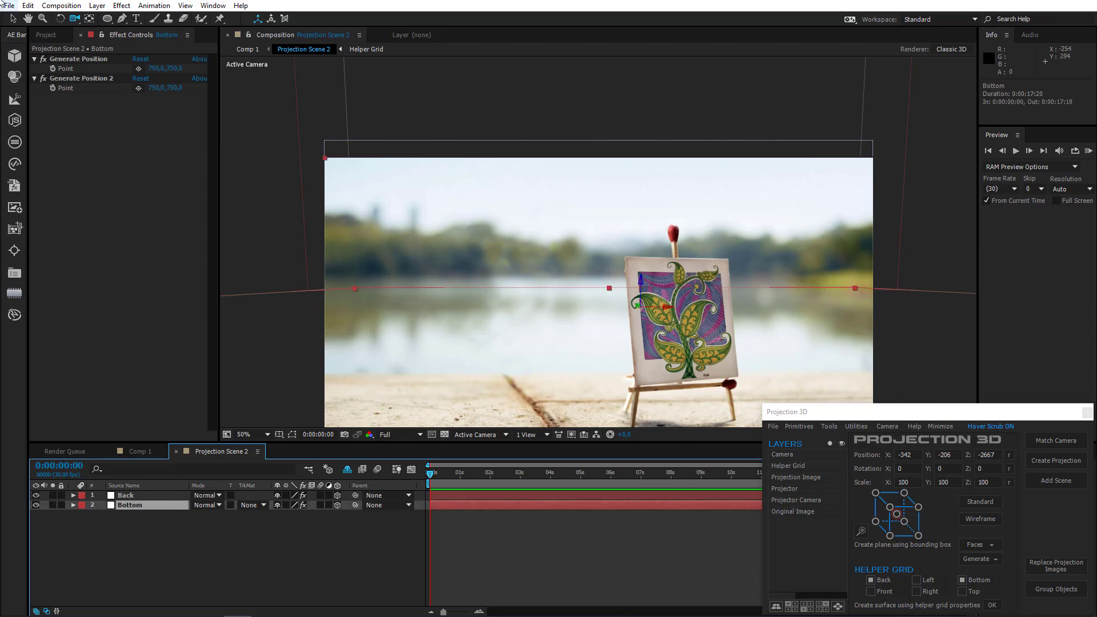
pyautogui.click(11, 20)
pyautogui.moveTo(700, 409); pyautogui.dragTo(679, 326)
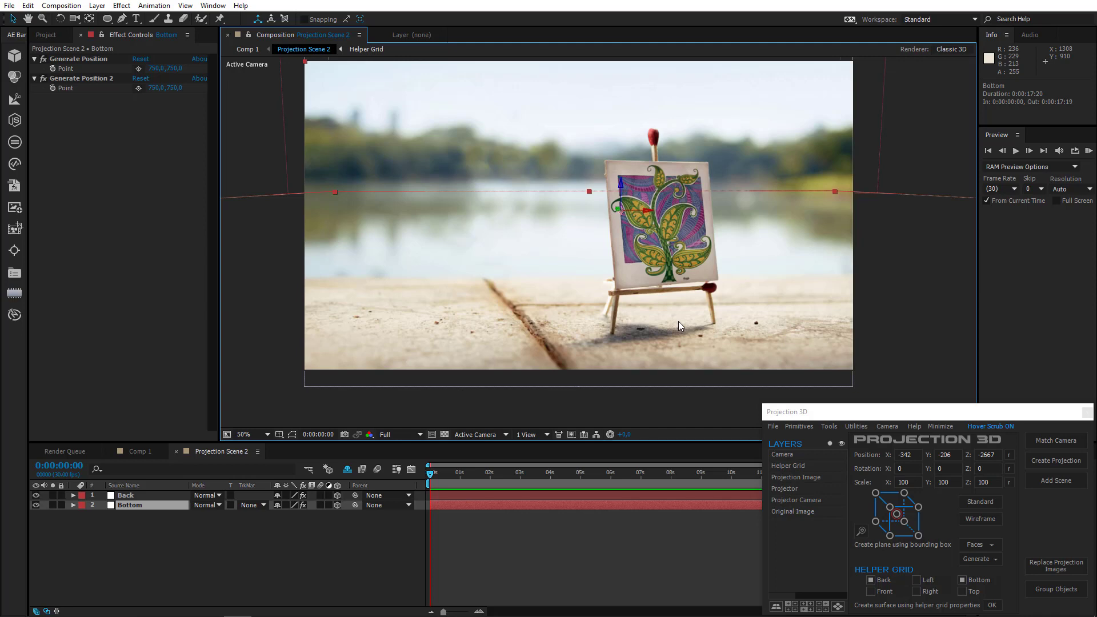
pyautogui.scroll(2, 677, 321)
pyautogui.moveTo(678, 321); pyautogui.dragTo(578, 316)
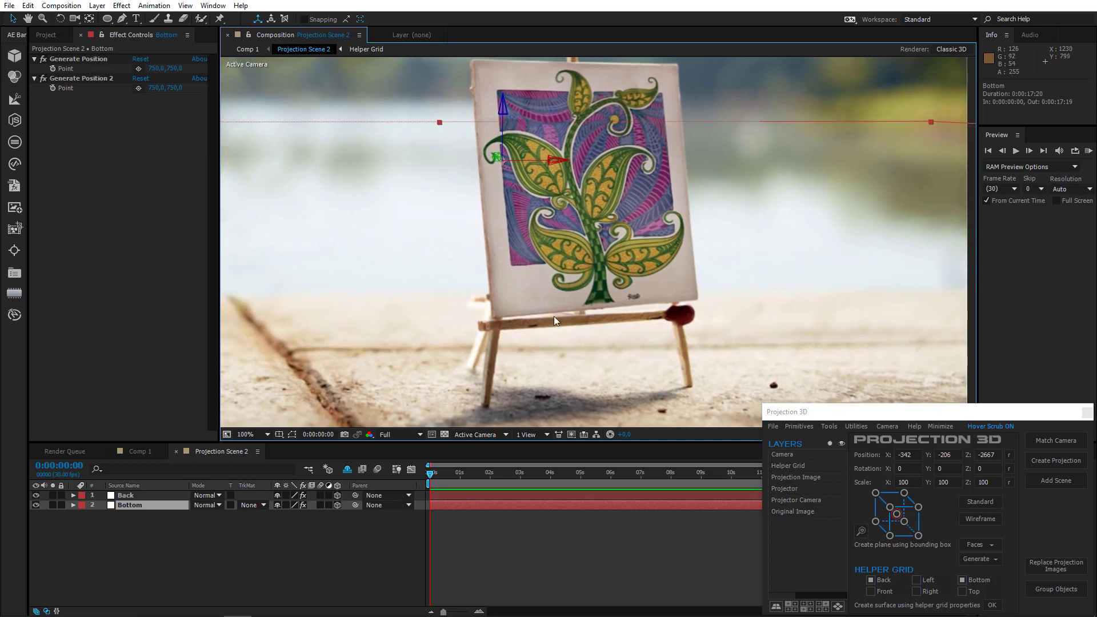
pyautogui.click(99, 61)
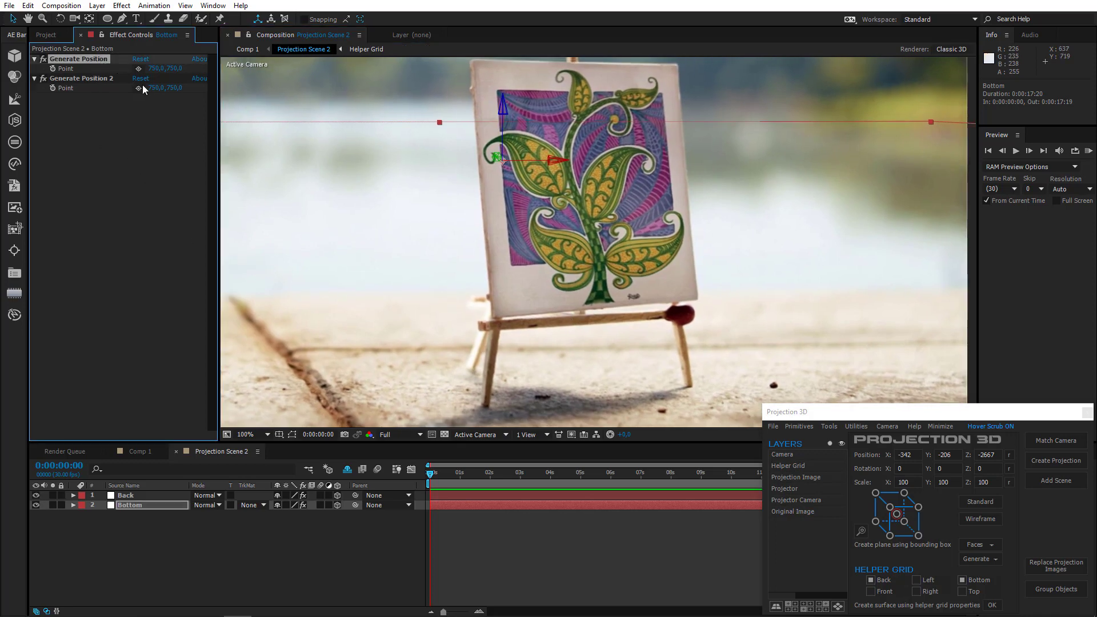
pyautogui.click(138, 68)
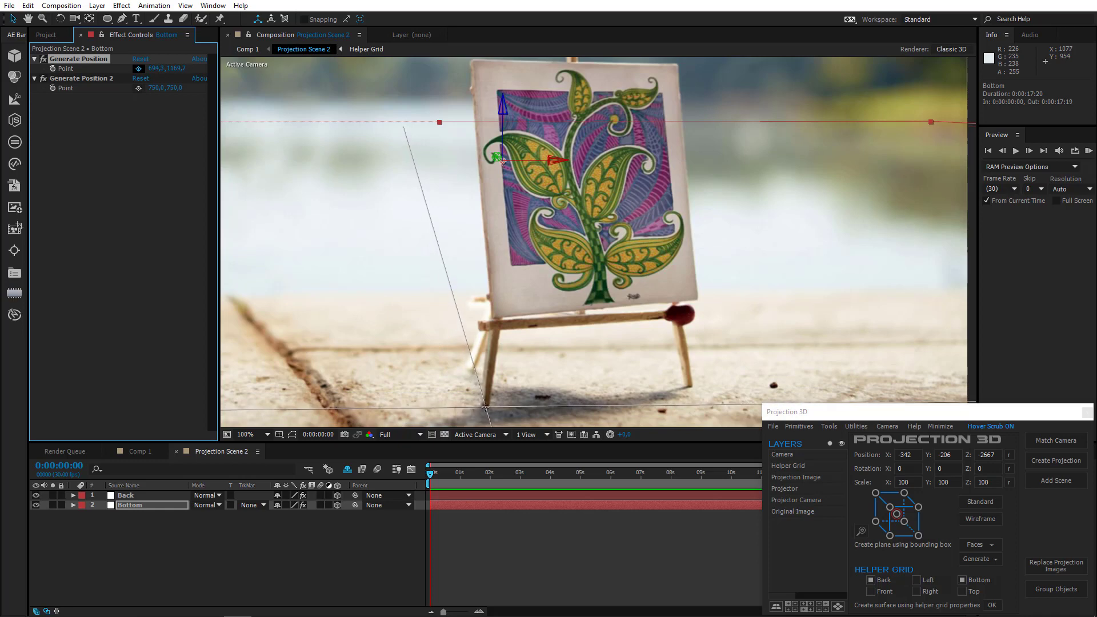
pyautogui.click(486, 408)
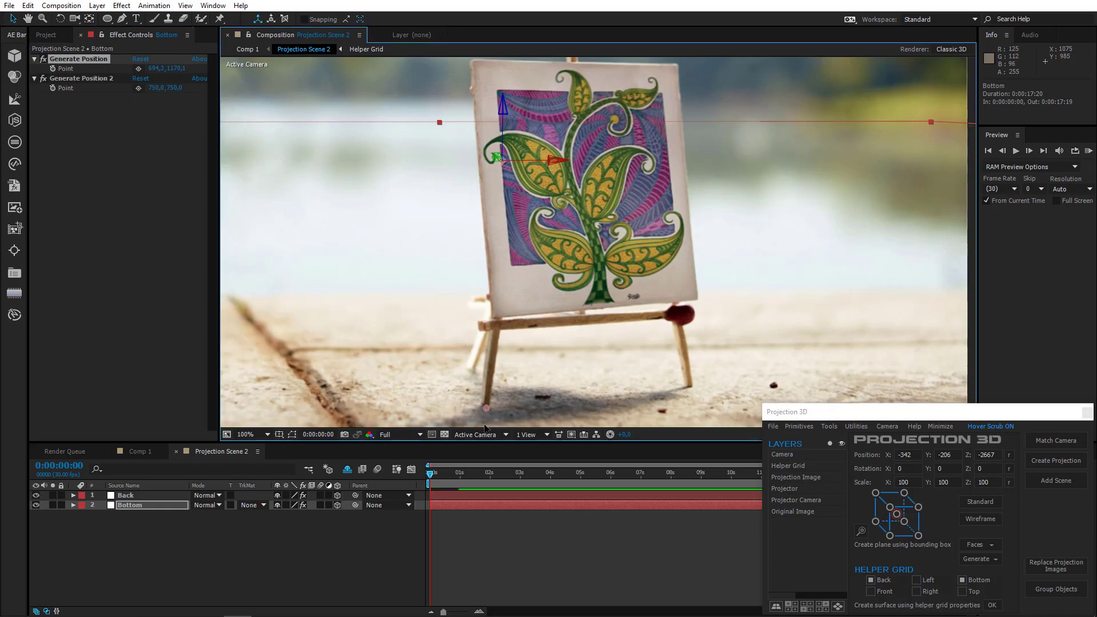
# Step: Place the Bottom surface's Generate Position 2 point at the foot of the easel's right front leg, about 723.7, 1162.9
pyautogui.click(105, 78)
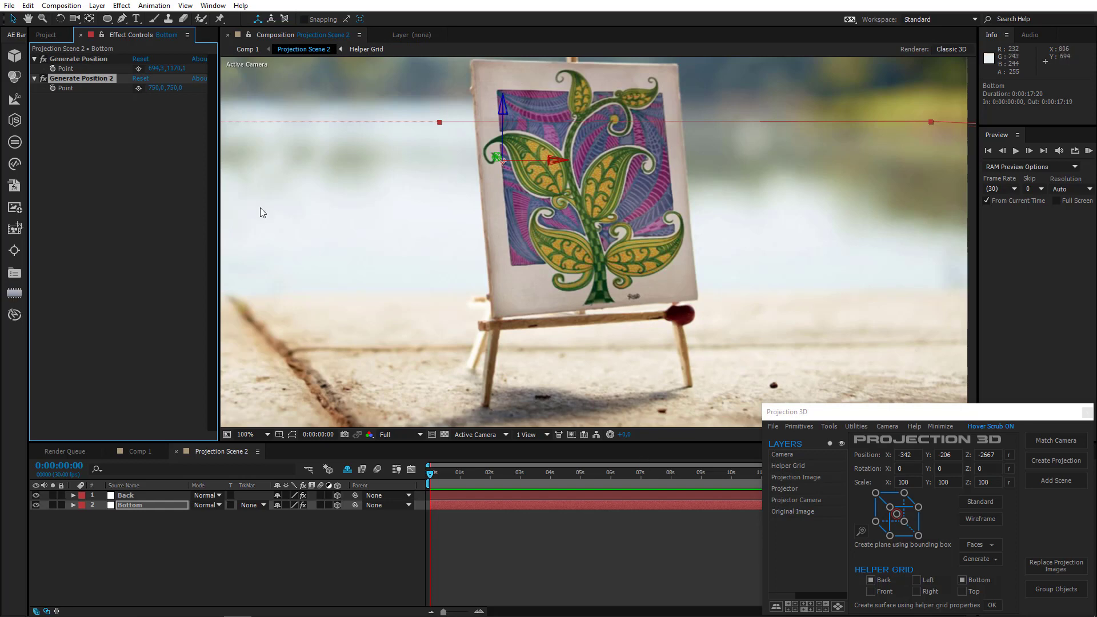
pyautogui.click(139, 88)
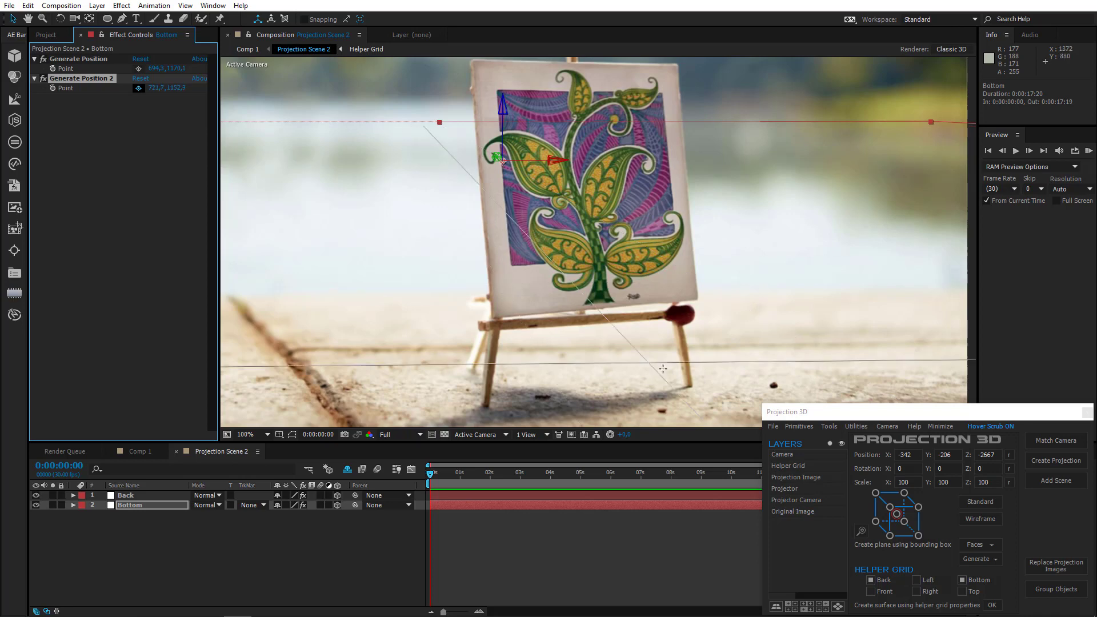
pyautogui.click(691, 388)
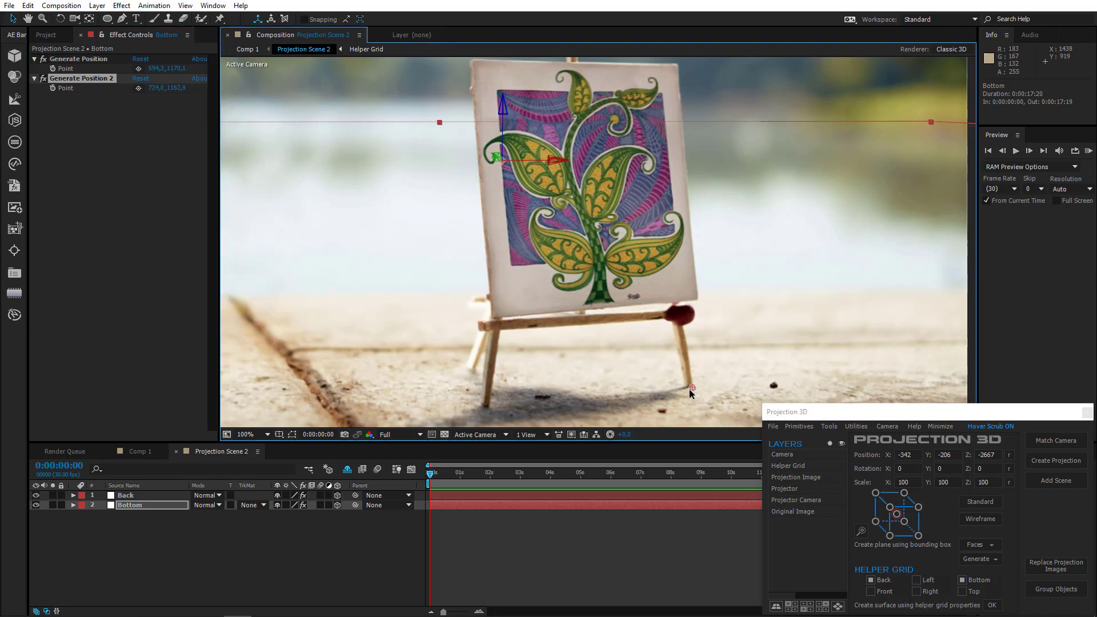
pyautogui.moveTo(693, 388); pyautogui.dragTo(691, 389)
# Step: Generate a plane from the two Generate Position points of the Bottom surface, and check its extent around the easel
pyautogui.keyDown('ctrl'); pyautogui.click(98, 80); pyautogui.keyUp('ctrl')
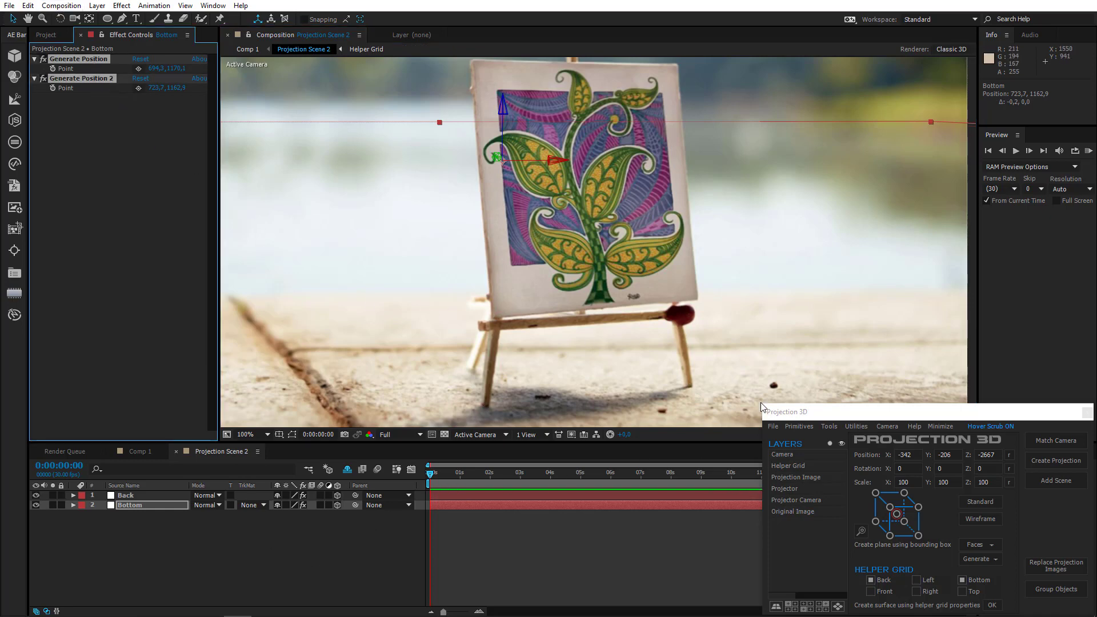
pyautogui.click(828, 429)
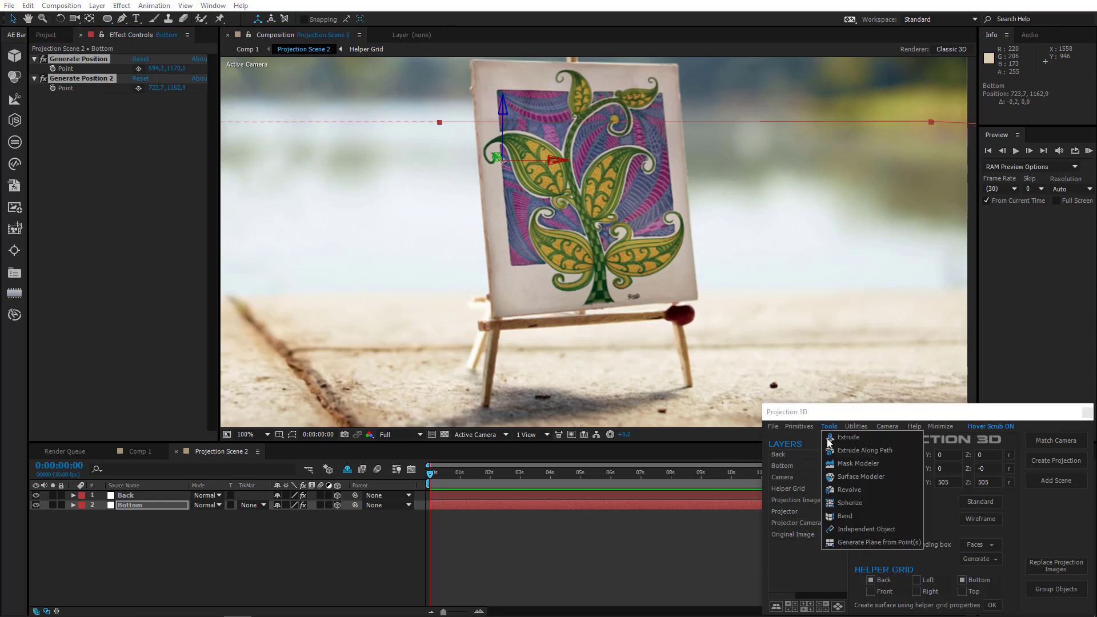
pyautogui.click(853, 541)
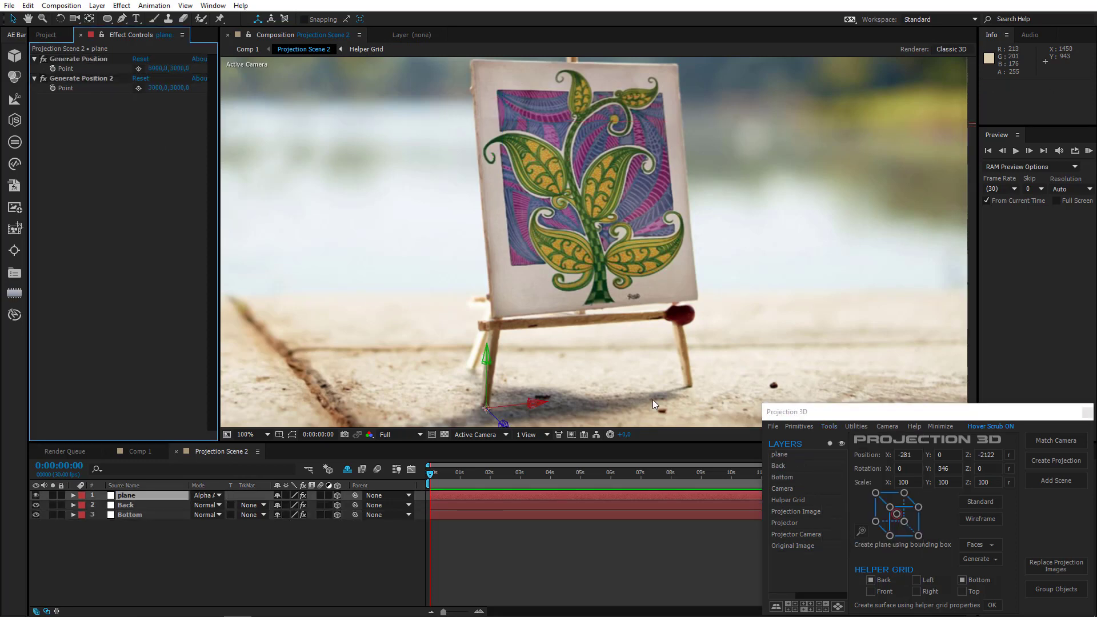
pyautogui.scroll(-9, 534, 393)
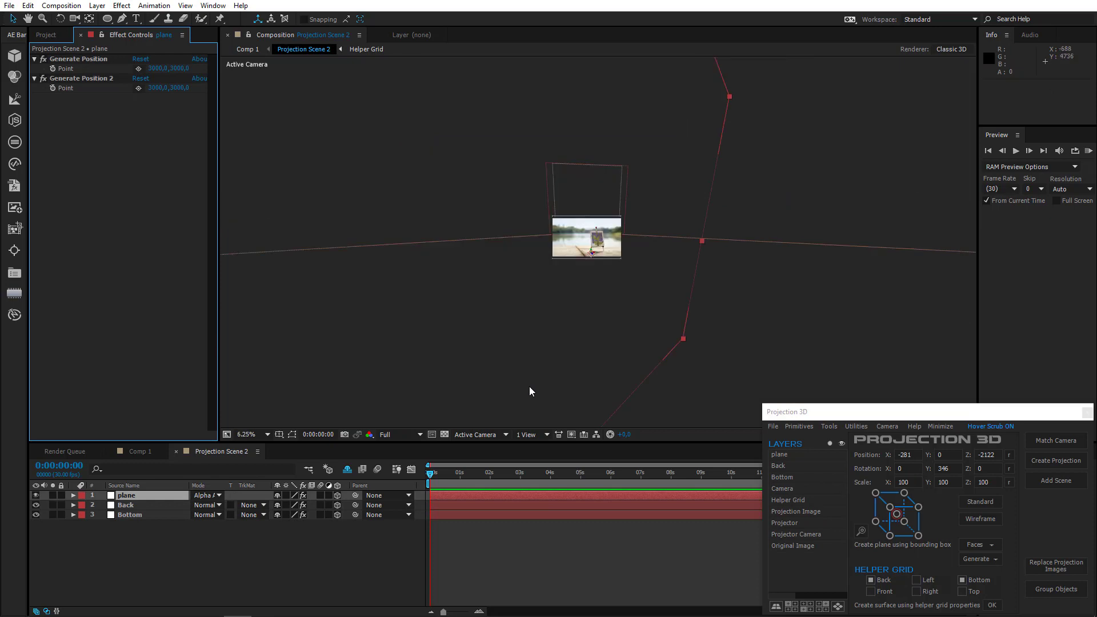
pyautogui.scroll(9, 554, 369)
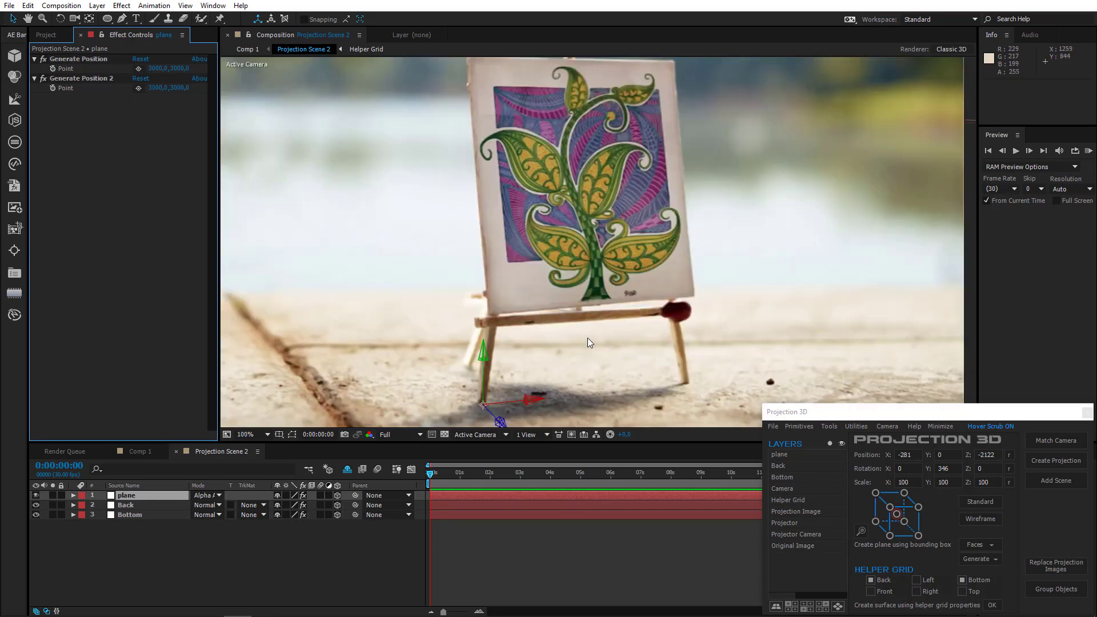
# Step: With the Pen tool, start a mask on the plane layer, tracing from the left front leg's foot past the crossbar's left end
pyautogui.click(122, 18)
pyautogui.moveTo(489, 423); pyautogui.dragTo(503, 332)
pyautogui.press('.')
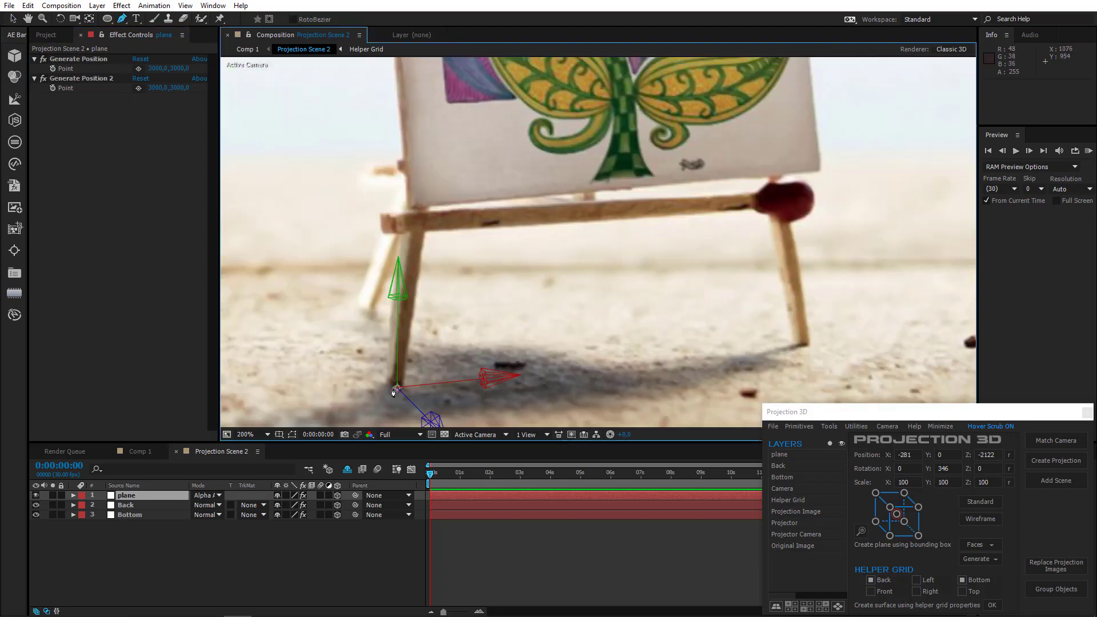
pyautogui.click(398, 389)
pyautogui.press('.')
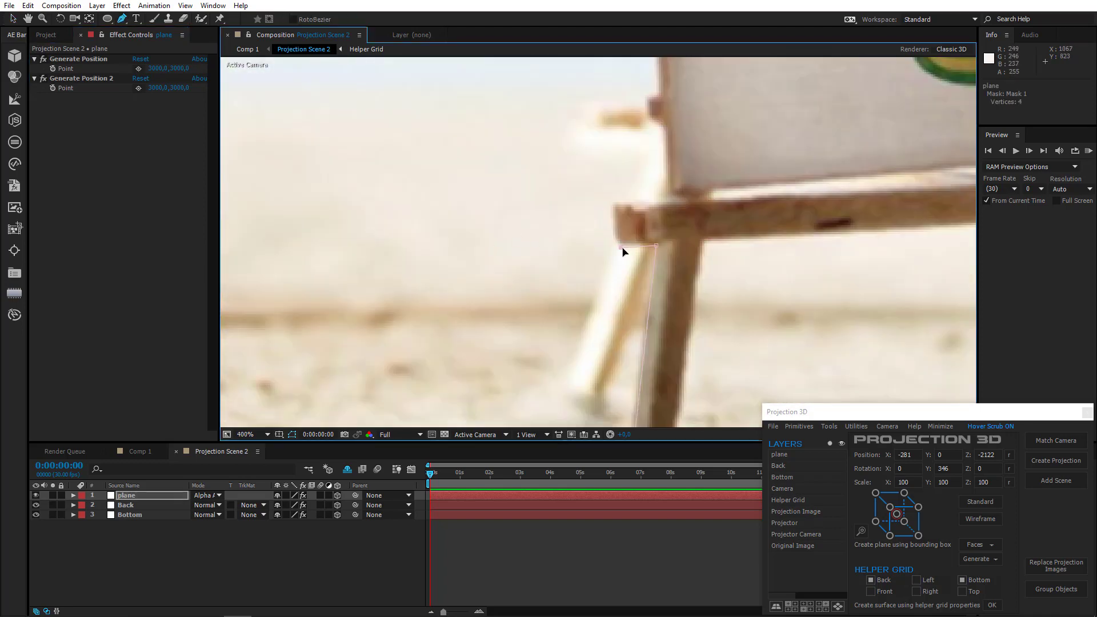
pyautogui.click(615, 241)
pyautogui.moveTo(652, 132); pyautogui.dragTo(559, 343)
pyautogui.click(566, 312)
pyautogui.moveTo(565, 243)
pyautogui.mouseDown()
pyautogui.moveTo(554, 394)
pyautogui.moveTo(554, 347)
pyautogui.mouseUp()
pyautogui.click(537, 243)
# Step: Continue the mask up the canvas's left edge, around its upper left corner and along the top edge to the upright matchstick
pyautogui.press(',')
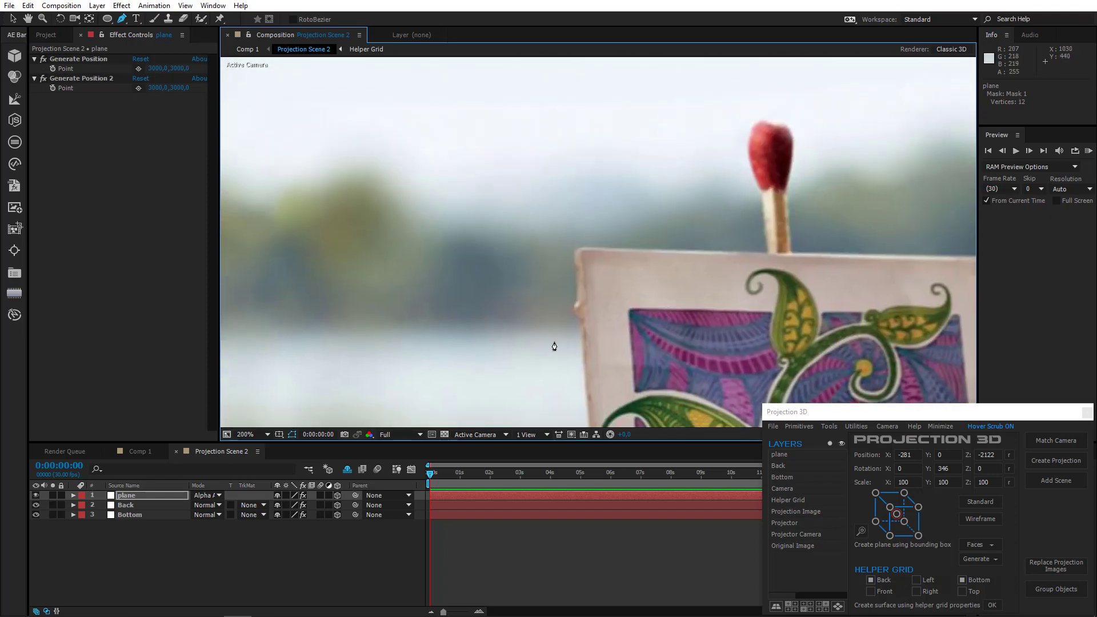
pyautogui.click(581, 320)
pyautogui.click(578, 297)
pyautogui.click(574, 254)
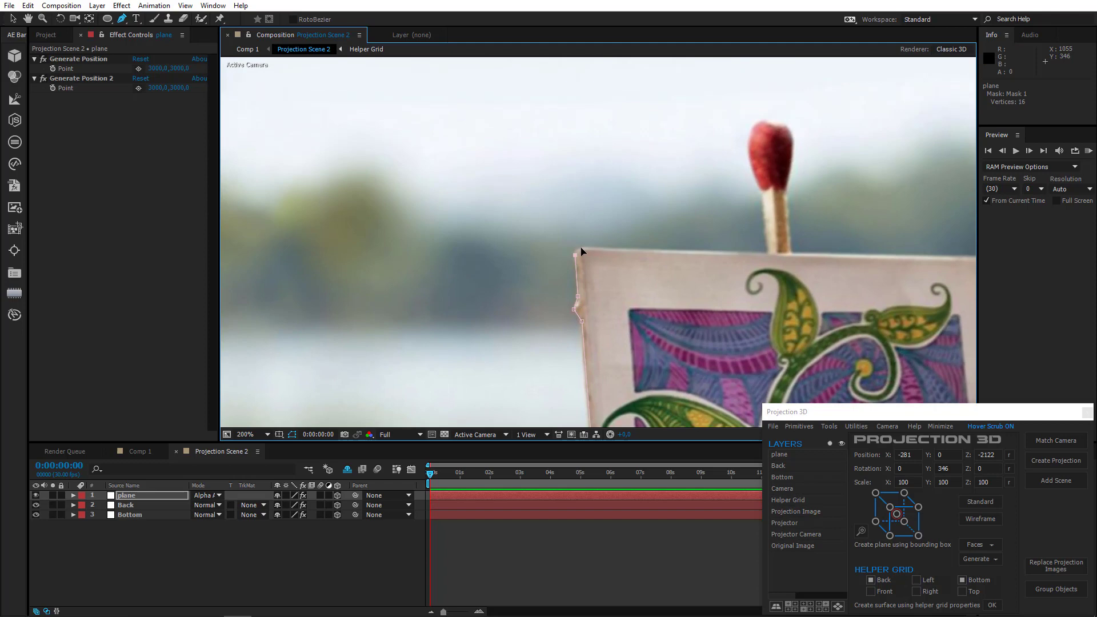
pyautogui.click(766, 255)
pyautogui.click(761, 191)
pyautogui.moveTo(701, 189); pyautogui.dragTo(533, 271)
# Step: Trace the mask around the upright red match head and back down its stick to the canvas's top edge
pyautogui.press('.')
pyautogui.moveTo(563, 234); pyautogui.dragTo(564, 212)
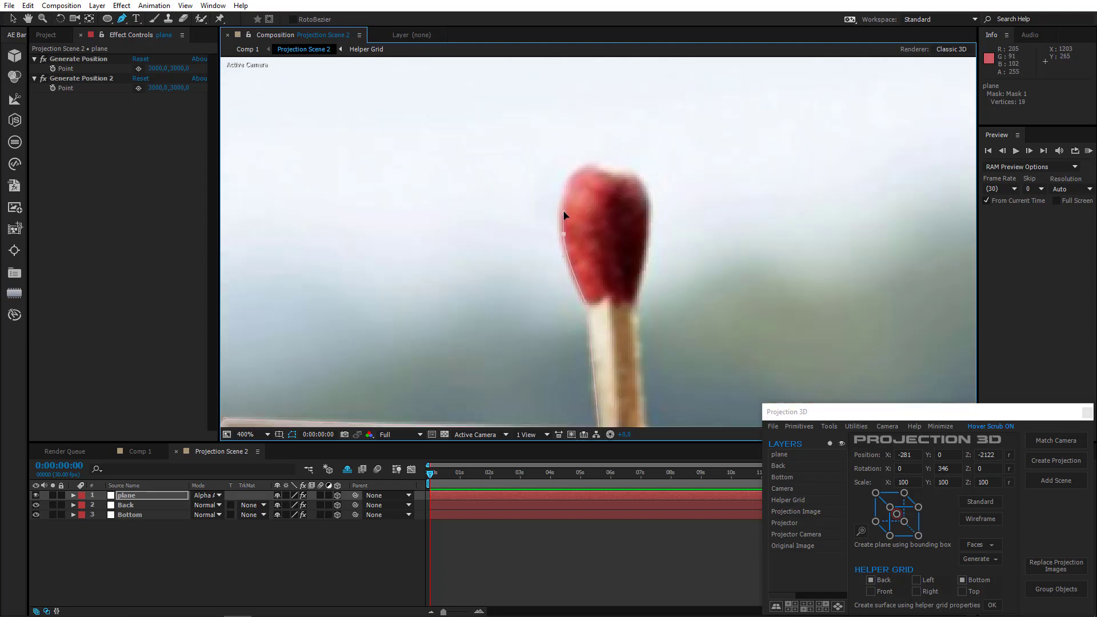
pyautogui.moveTo(650, 203); pyautogui.dragTo(650, 213)
pyautogui.moveTo(641, 279); pyautogui.dragTo(636, 329)
pyautogui.moveTo(641, 388)
pyautogui.mouseDown()
pyautogui.moveTo(541, 209)
pyautogui.moveTo(468, 221)
pyautogui.mouseUp()
pyautogui.click(474, 257)
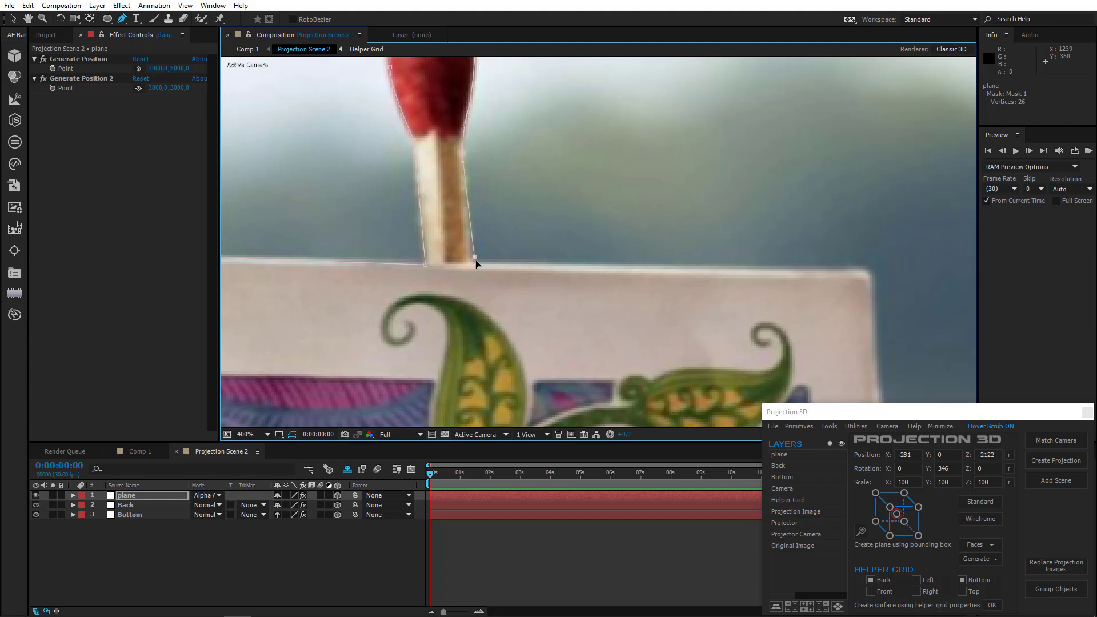
# Step: Extend the mask along the rest of the top edge, around the upper right corner and down the canvas's right side
pyautogui.click(854, 268)
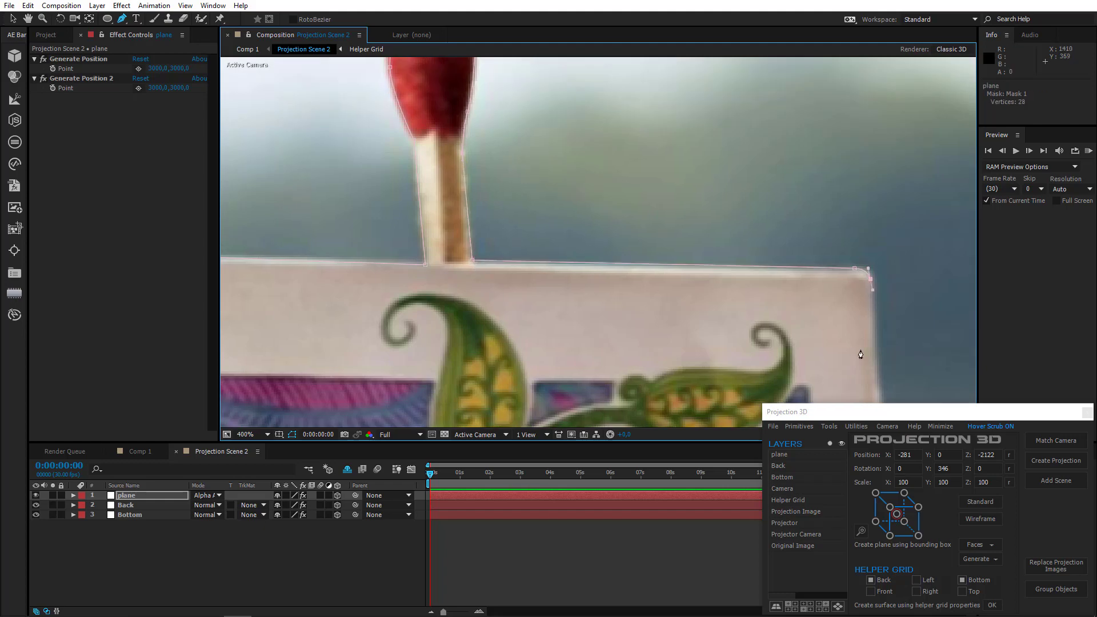
pyautogui.moveTo(860, 354); pyautogui.dragTo(749, 74)
pyautogui.moveTo(771, 400); pyautogui.dragTo(674, 149)
pyautogui.moveTo(686, 394); pyautogui.dragTo(657, 108)
pyautogui.click(676, 302)
pyautogui.hotkey('ctrl', 'z')
pyautogui.click(667, 282)
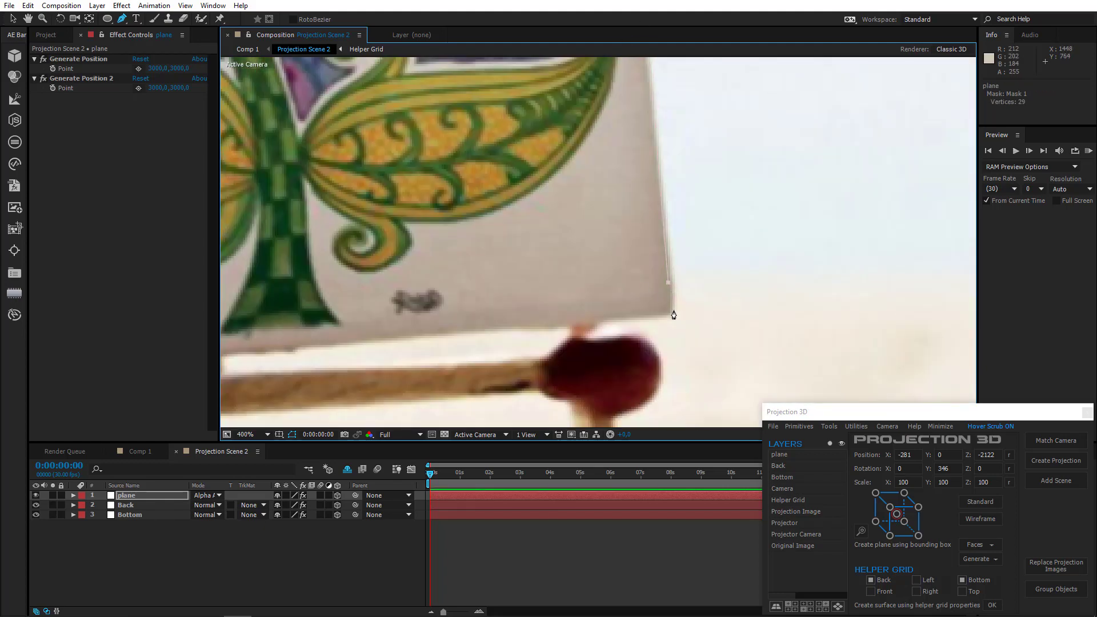
# Step: Trace the mask around the canvas's lower right corner and along its bottom edge to the rear support above the crossbar
pyautogui.click(568, 329)
pyautogui.moveTo(325, 364); pyautogui.dragTo(572, 333)
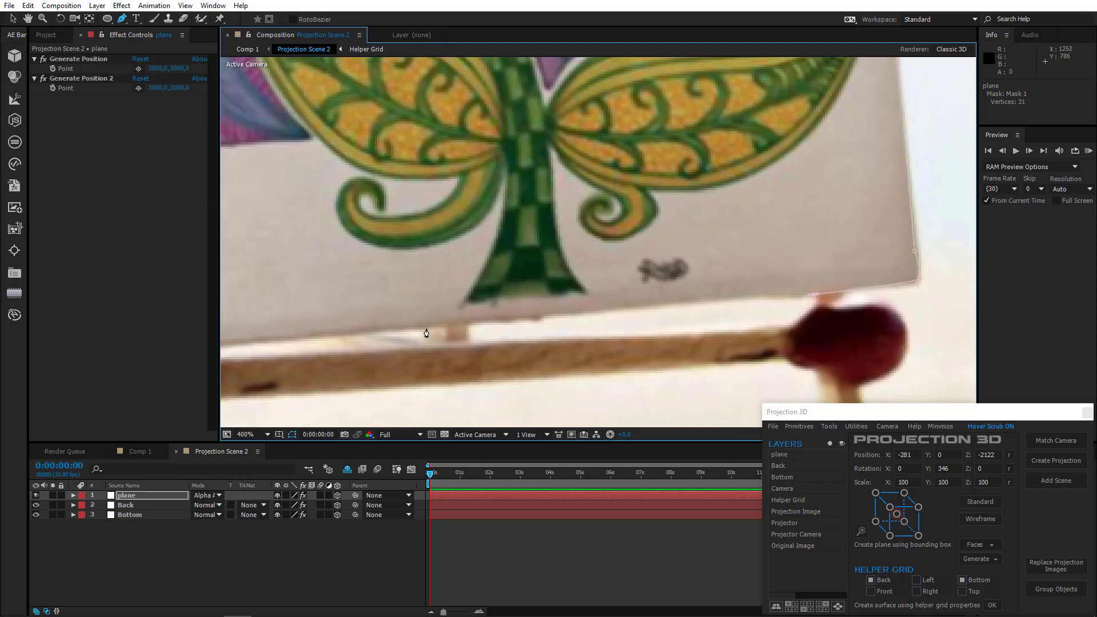
pyautogui.scroll(-2, 539, 297)
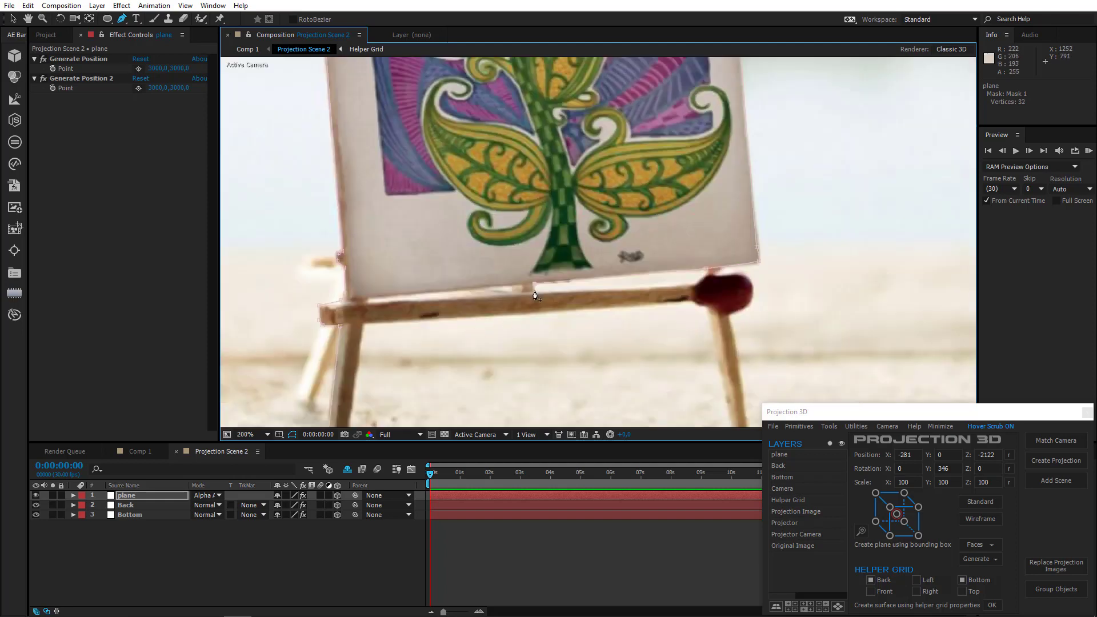
# Step: Trace the mask along the crossbar's upper edge, around its red match head and down the outside of the right front leg
pyautogui.click(694, 285)
pyautogui.click(709, 277)
pyautogui.click(727, 316)
pyautogui.moveTo(716, 343); pyautogui.dragTo(644, 206)
pyautogui.click(669, 231)
pyautogui.click(672, 269)
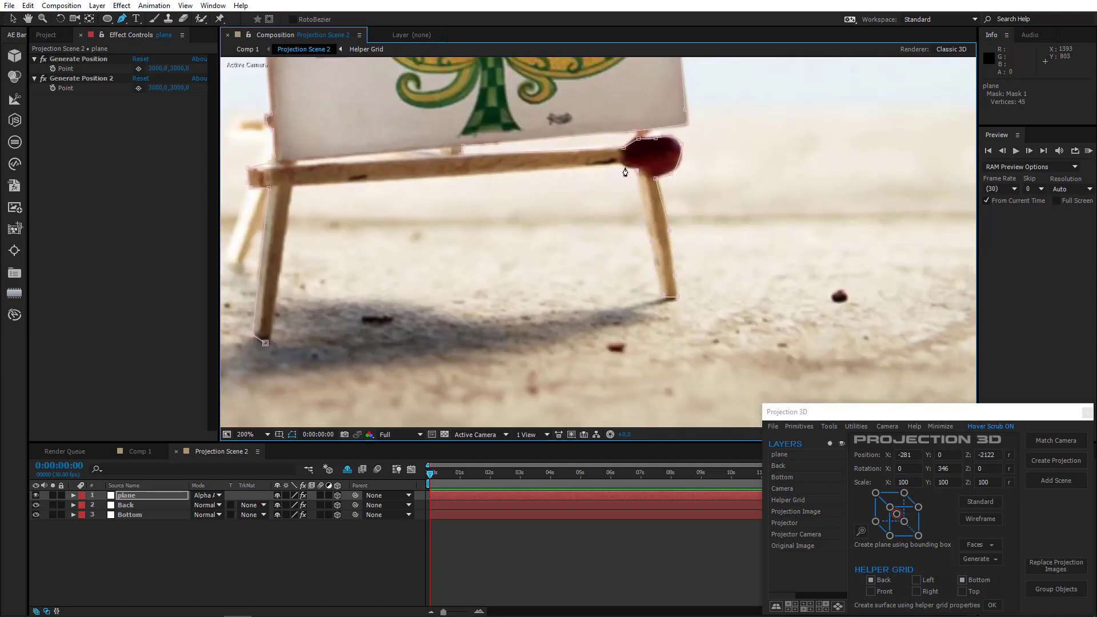
# Step: Trace the mask along the crossbar's underside and down the left front leg's inner edge, closing it at the starting point
pyautogui.moveTo(525, 180); pyautogui.dragTo(655, 194)
pyautogui.click(424, 201)
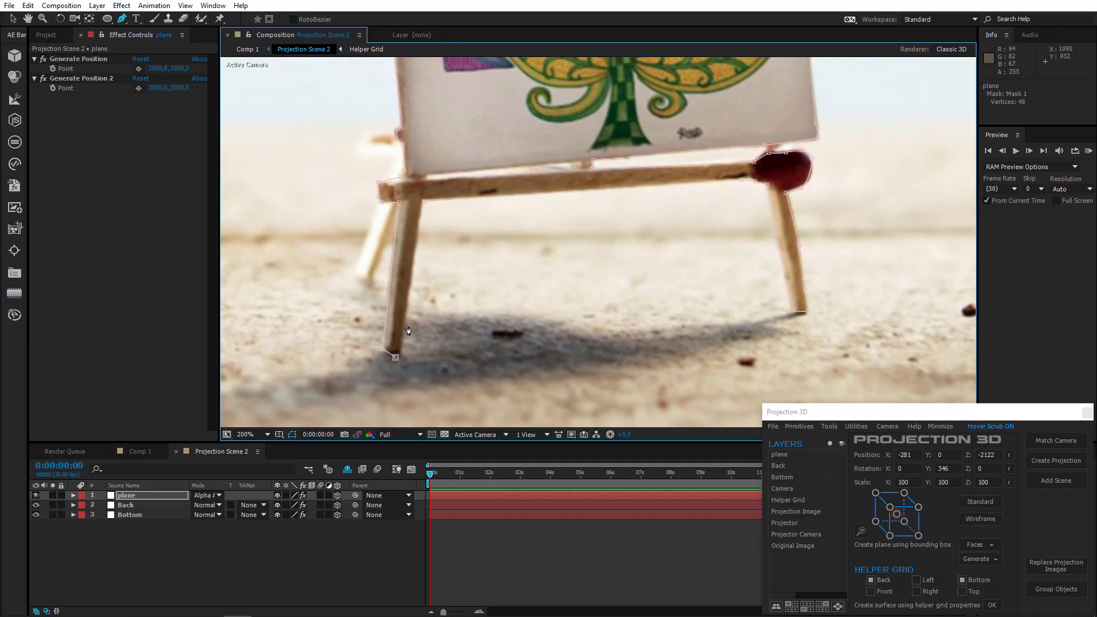
pyautogui.click(405, 326)
pyautogui.click(396, 357)
pyautogui.moveTo(395, 357); pyautogui.dragTo(401, 357)
pyautogui.press(',')
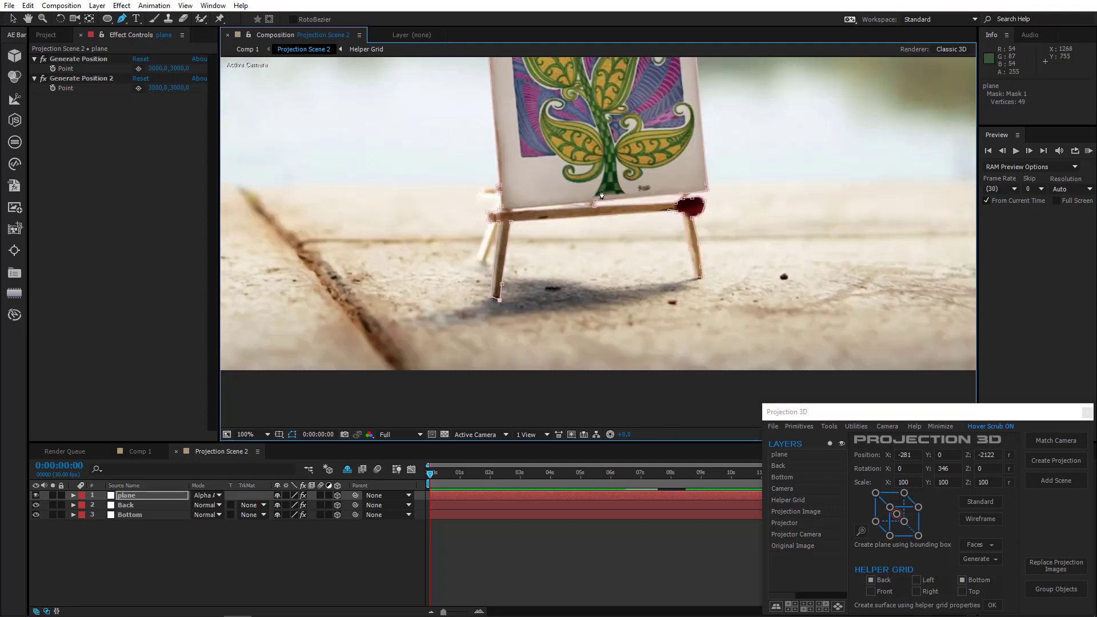
pyautogui.moveTo(597, 207); pyautogui.dragTo(615, 382)
pyautogui.press(',')
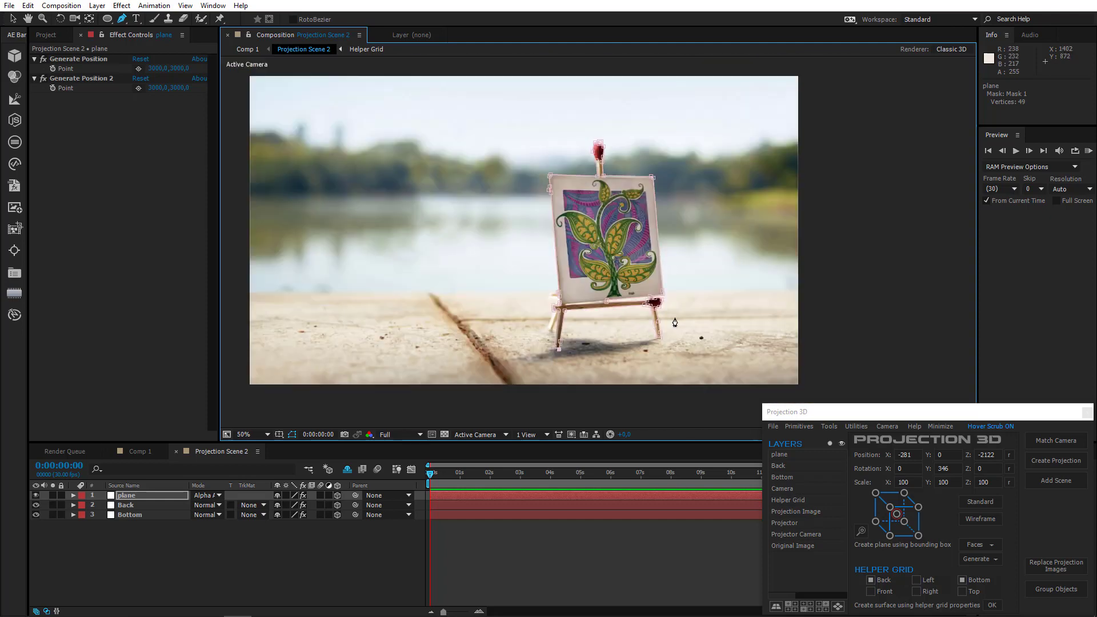
# Step: Open Comp 1, orbit the Movie Camera to check the masked easel plane, and undo the orbit
pyautogui.click(137, 451)
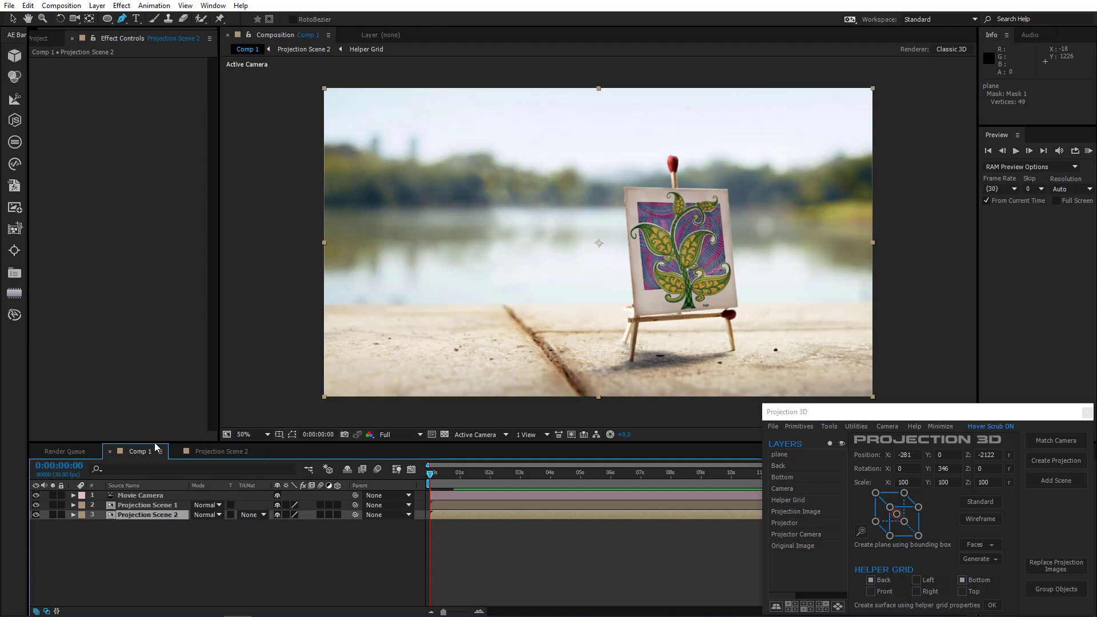
pyautogui.click(74, 18)
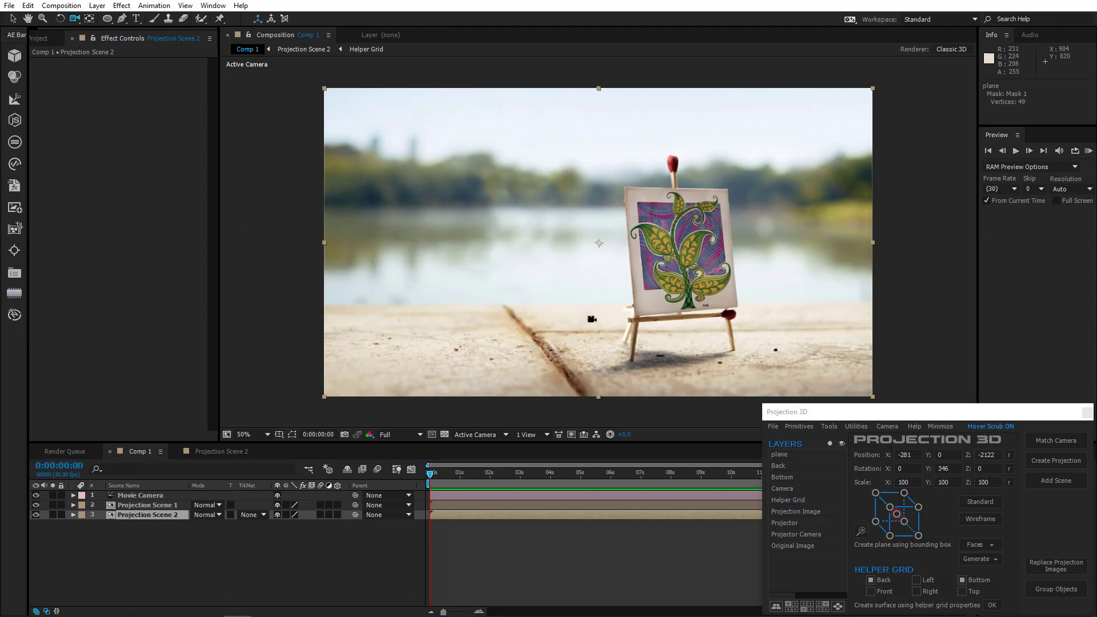
pyautogui.moveTo(667, 307); pyautogui.dragTo(737, 340)
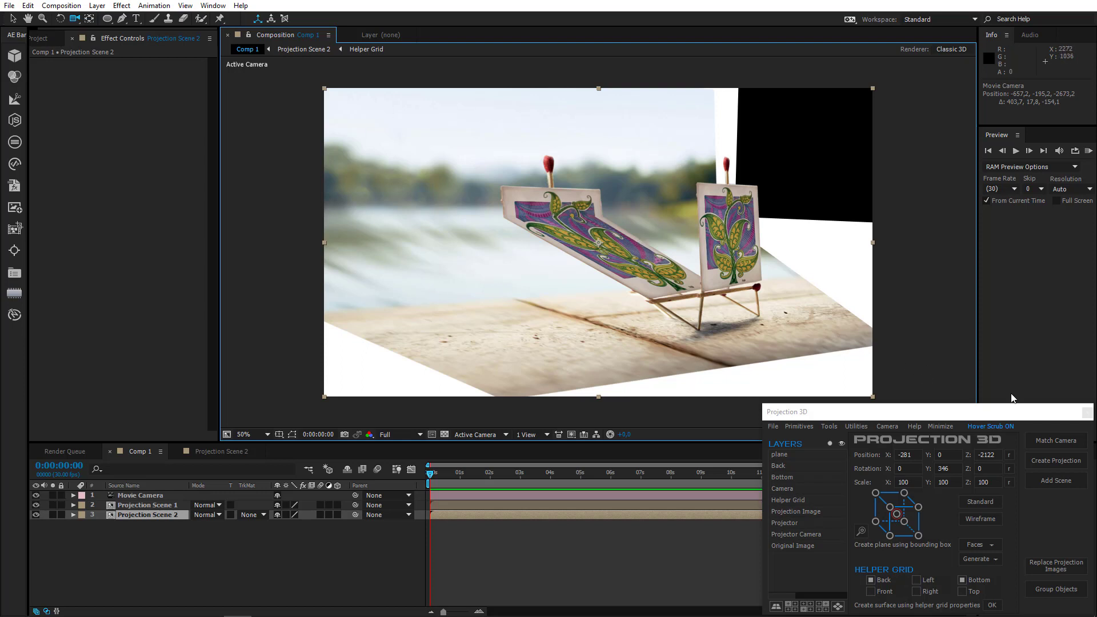
pyautogui.hotkey('ctrl', 'z')
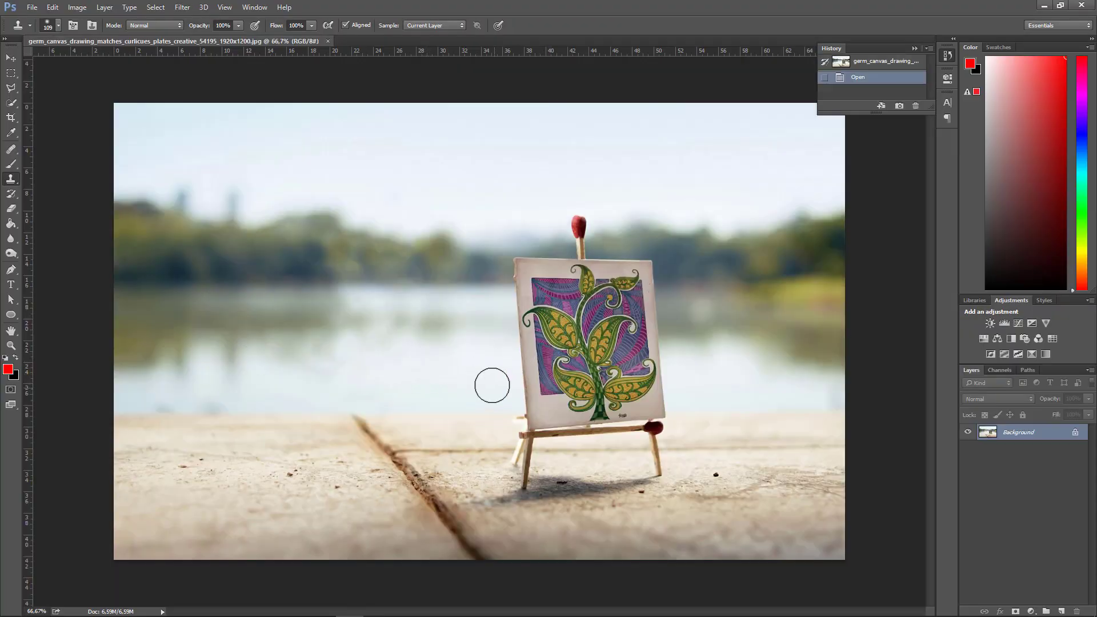
# Step: In Photoshop, use the Clone Stamp to cover the lower and right parts of the easel's canvas with water and ground
pyautogui.press('alt')
pyautogui.press('alt')
pyautogui.moveTo(445, 407); pyautogui.dragTo(456, 411)
pyautogui.moveTo(559, 408)
pyautogui.mouseDown()
pyautogui.moveTo(523, 412)
pyautogui.moveTo(655, 404)
pyautogui.moveTo(656, 417)
pyautogui.moveTo(650, 356)
pyautogui.moveTo(639, 384)
pyautogui.moveTo(529, 384)
pyautogui.moveTo(571, 369)
pyautogui.moveTo(565, 354)
pyautogui.moveTo(607, 331)
pyautogui.moveTo(644, 325)
pyautogui.moveTo(613, 334)
pyautogui.moveTo(579, 315)
pyautogui.moveTo(567, 320)
pyautogui.moveTo(646, 304)
pyautogui.moveTo(623, 266)
pyautogui.moveTo(600, 275)
pyautogui.mouseUp()
pyautogui.keyDown('alt'); pyautogui.click(713, 345); pyautogui.keyUp('alt')
pyautogui.keyDown('alt'); pyautogui.click(416, 326); pyautogui.keyUp('alt')
pyautogui.keyDown('alt'); pyautogui.click(733, 303); pyautogui.keyUp('alt')
pyautogui.keyDown('alt'); pyautogui.click(709, 277); pyautogui.keyUp('alt')
pyautogui.keyDown('alt'); pyautogui.click(458, 271); pyautogui.keyUp('alt')
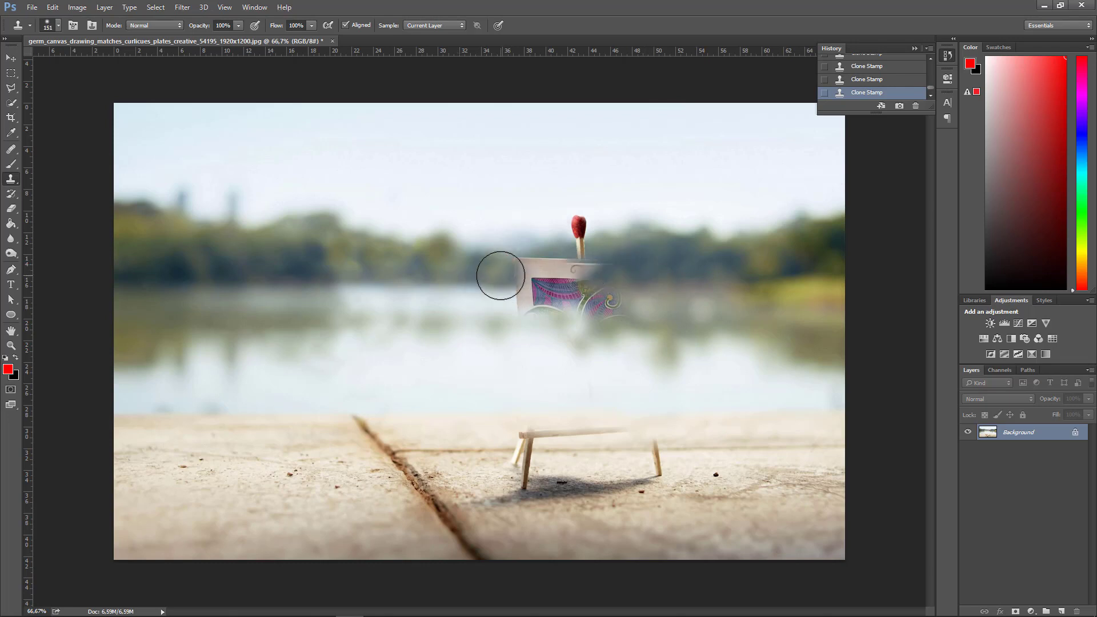
# Step: Clone the tree line and sky over the canvas's remaining upper strip and the upright red matchstick, using a smaller brush
pyautogui.press('[')
pyautogui.press('[')
pyautogui.press('[')
pyautogui.keyDown('alt'); pyautogui.click(442, 278); pyautogui.keyUp('alt')
pyautogui.moveTo(509, 278); pyautogui.dragTo(593, 291)
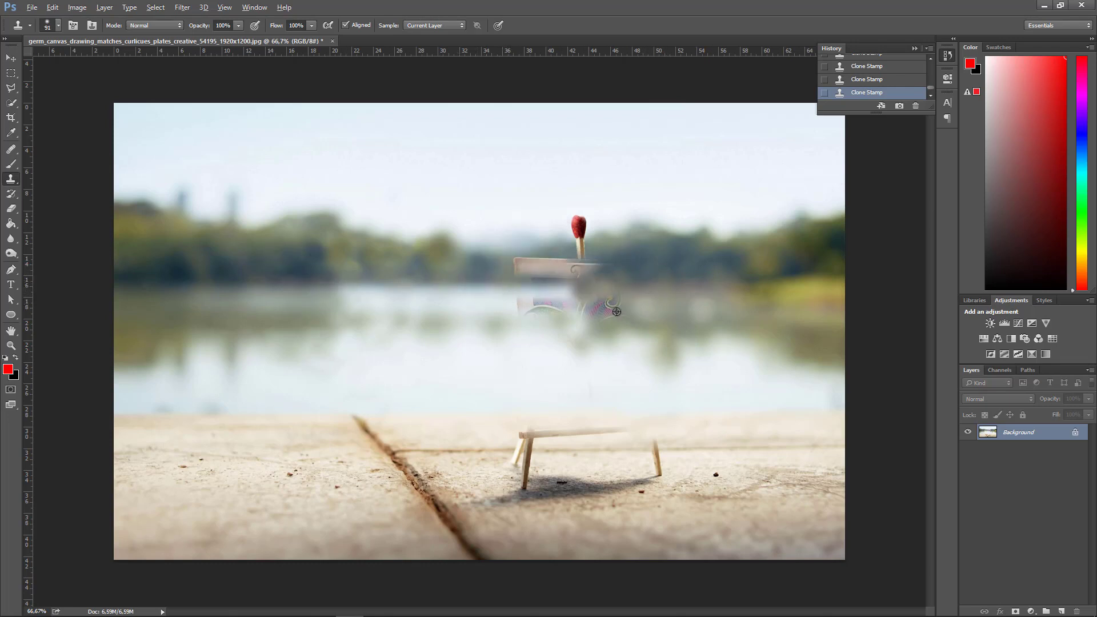
pyautogui.keyDown('alt'); pyautogui.rightClick(475, 301); pyautogui.keyUp('alt')
pyautogui.moveTo(514, 257)
pyautogui.mouseDown()
pyautogui.moveTo(563, 263)
pyautogui.moveTo(510, 269)
pyautogui.mouseUp()
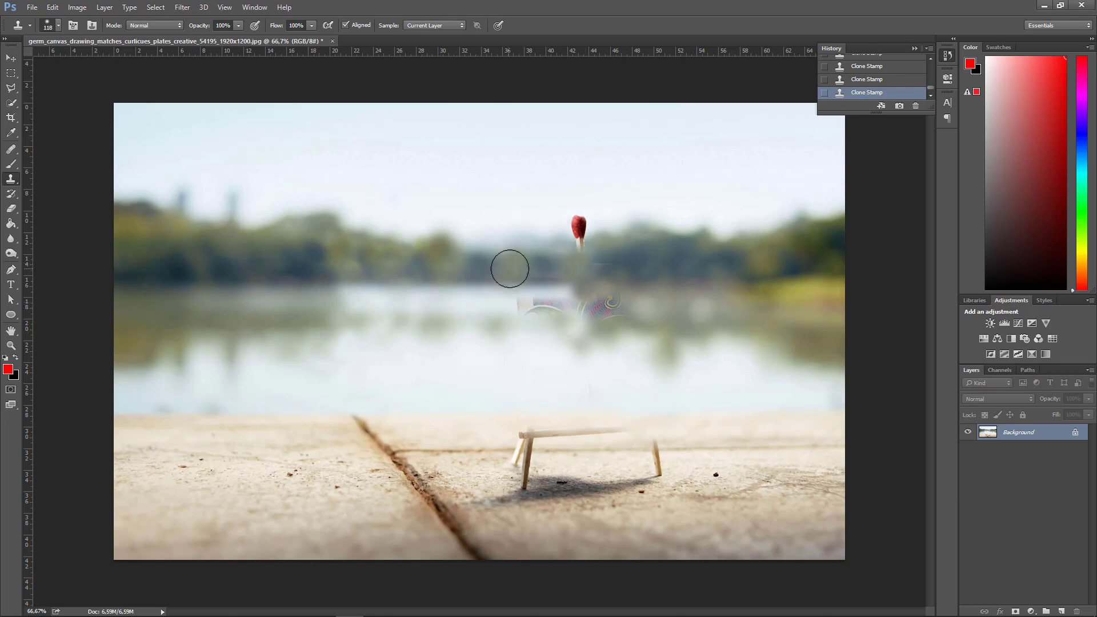
pyautogui.moveTo(577, 263); pyautogui.dragTo(595, 262)
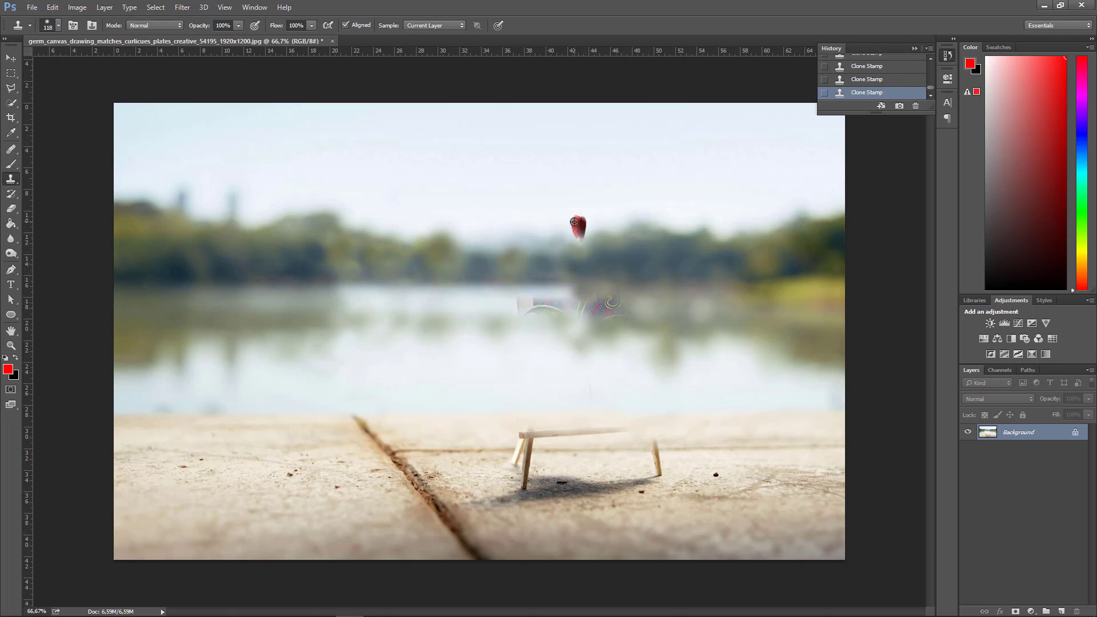
pyautogui.click(576, 224)
# Step: Clone nearby water over the canvas remnants left just below the far shoreline
pyautogui.keyDown('alt'); pyautogui.click(686, 300); pyautogui.keyUp('alt')
pyautogui.click(614, 308)
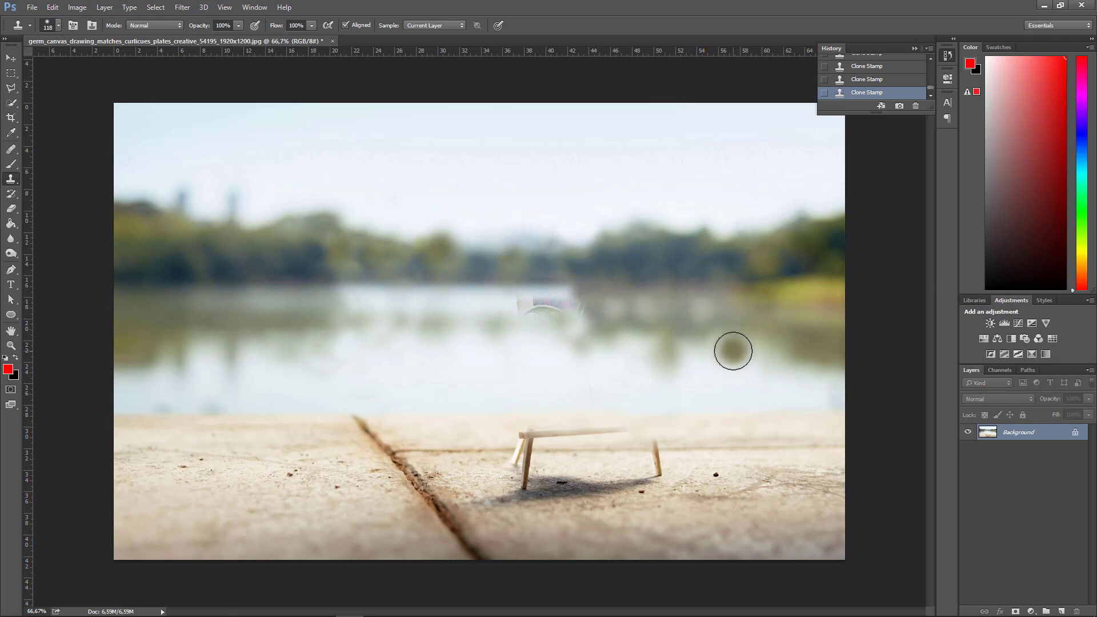
pyautogui.moveTo(526, 299); pyautogui.dragTo(573, 314)
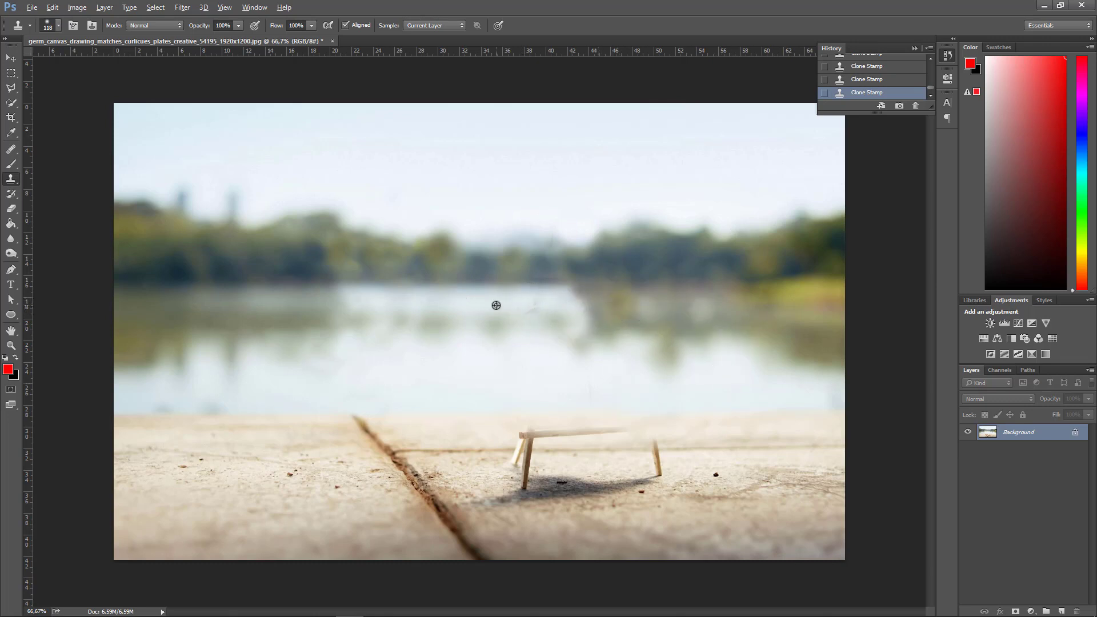
pyautogui.keyDown('alt'); pyautogui.click(496, 305); pyautogui.keyUp('alt')
pyautogui.click(533, 302)
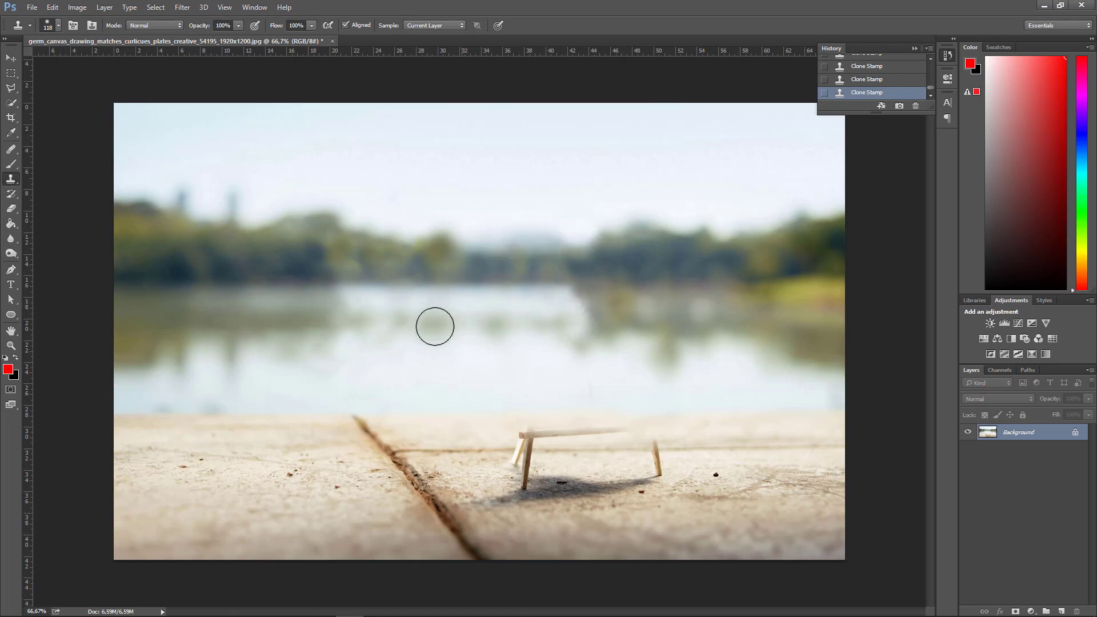
# Step: Clone the stone ground over the crossbar and easel legs, shrinking the brush for the left front leg
pyautogui.keyDown('alt'); pyautogui.click(479, 456); pyautogui.keyUp('alt')
pyautogui.moveTo(514, 446)
pyautogui.mouseDown()
pyautogui.moveTo(612, 436)
pyautogui.moveTo(646, 446)
pyautogui.moveTo(657, 463)
pyautogui.mouseUp()
pyautogui.keyDown('alt'); pyautogui.click(538, 455); pyautogui.keyUp('alt')
pyautogui.press('[')
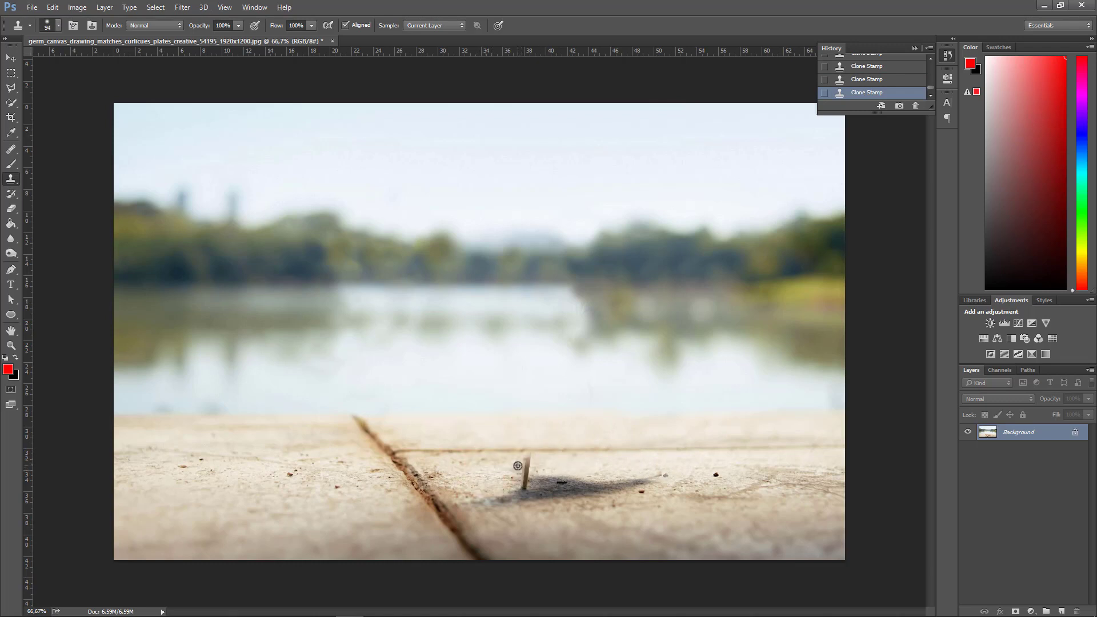
pyautogui.moveTo(525, 464); pyautogui.dragTo(499, 475)
pyautogui.scroll(-1, 554, 337)
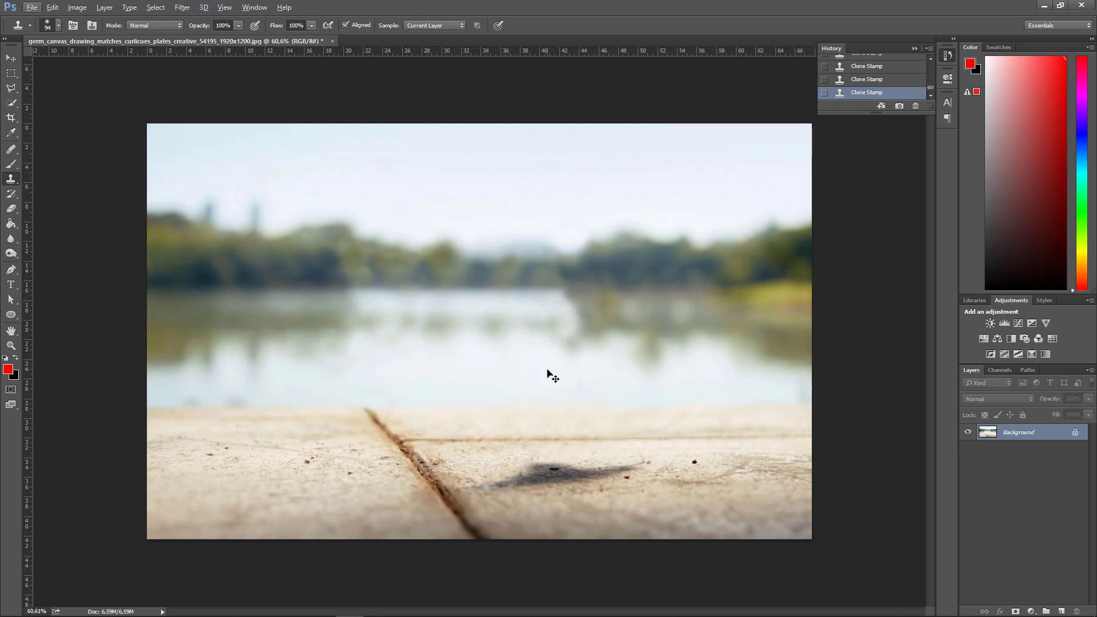
# Step: Save a copy of the retouched photo as a JPEG named BG in the tut folder
pyautogui.hotkey('ctrl', 'shift', 's')
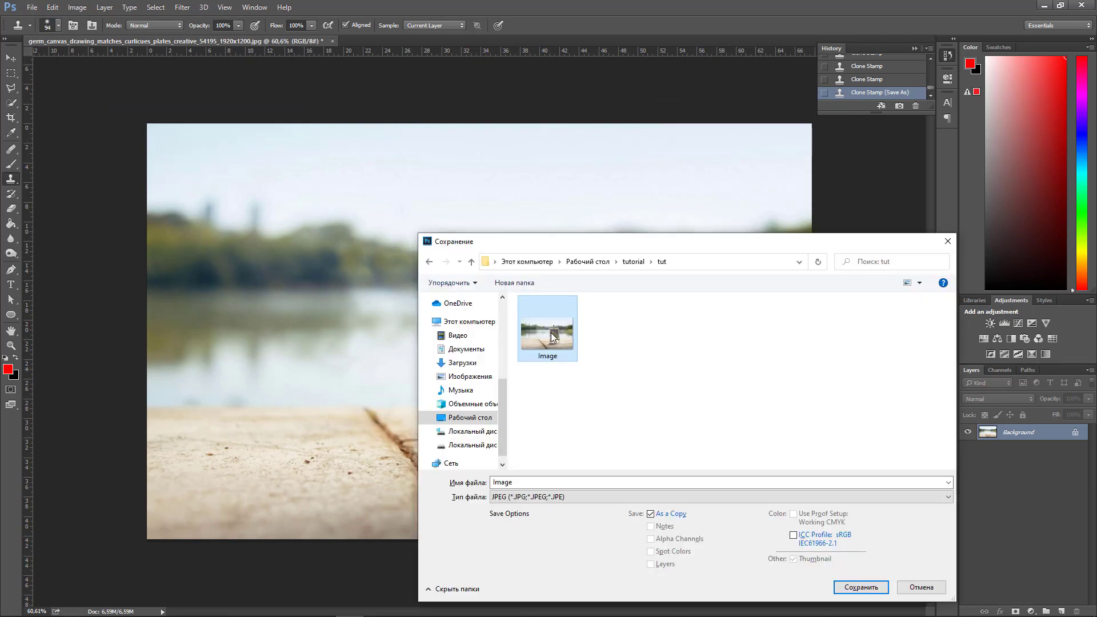
pyautogui.click(551, 482)
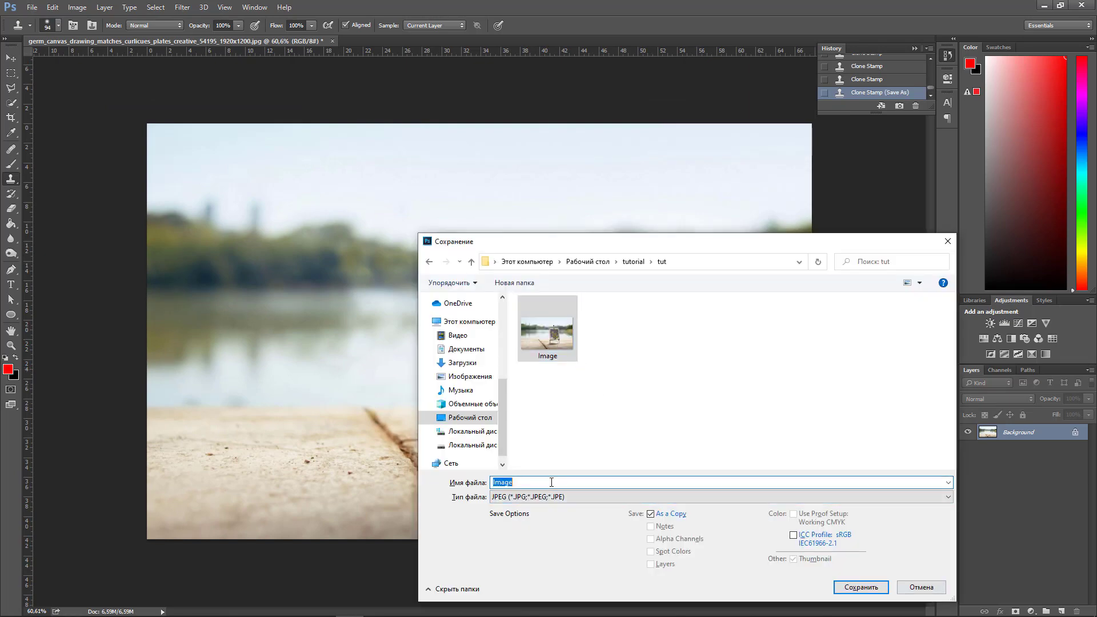
pyautogui.write('BG')
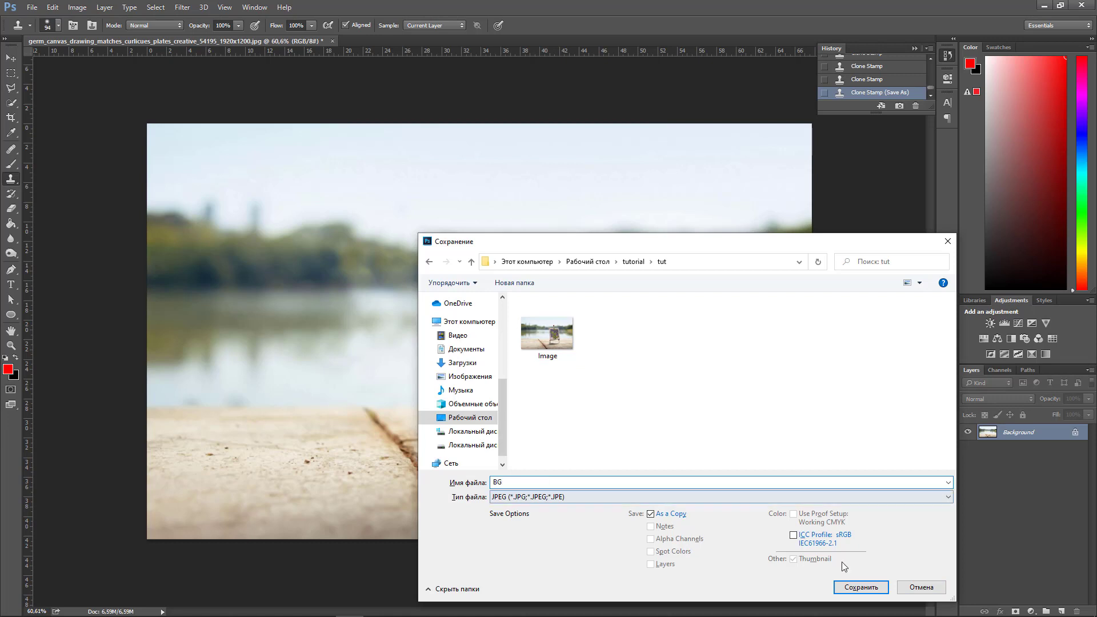
pyautogui.click(861, 588)
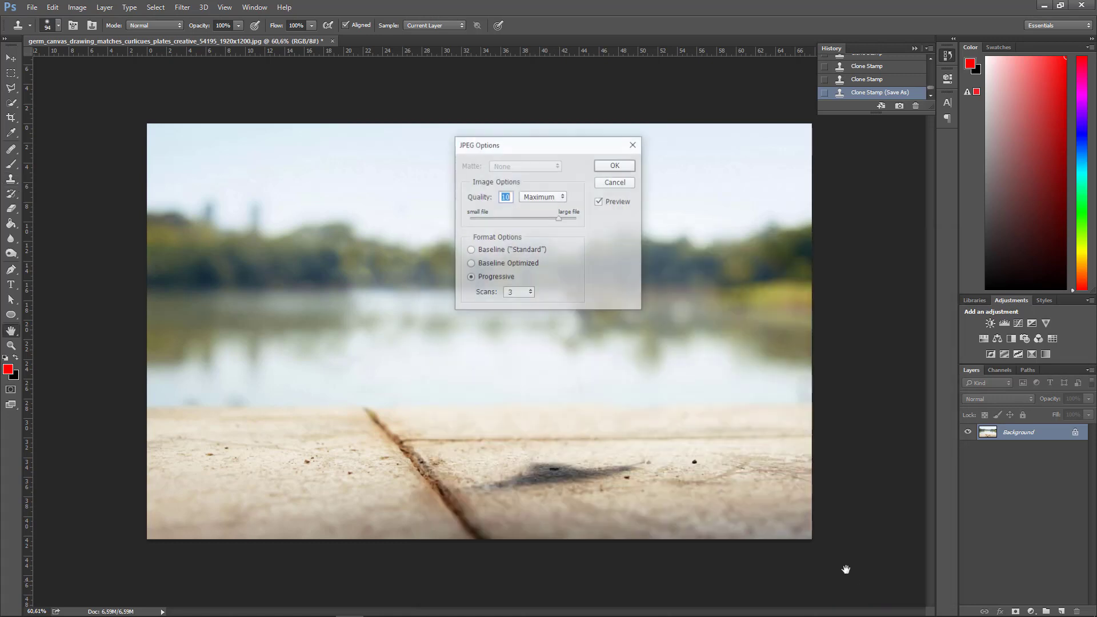
pyautogui.click(616, 170)
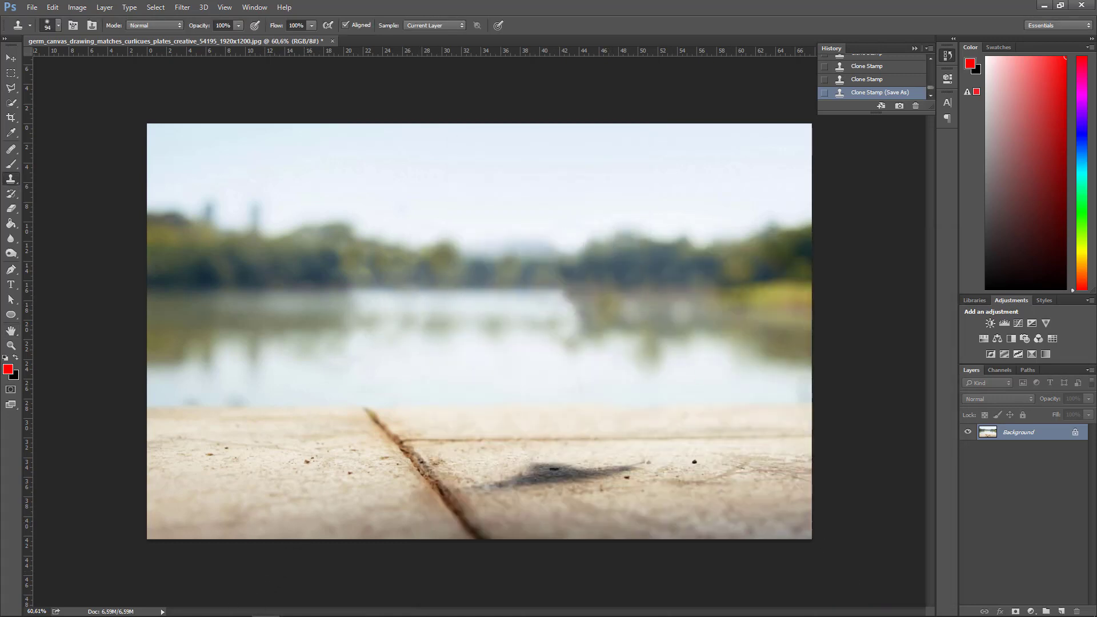
# Step: Switch to After Effects and replace the projection image of Projection Scene 2 with BG from the tut folder
pyautogui.click(239, 605)
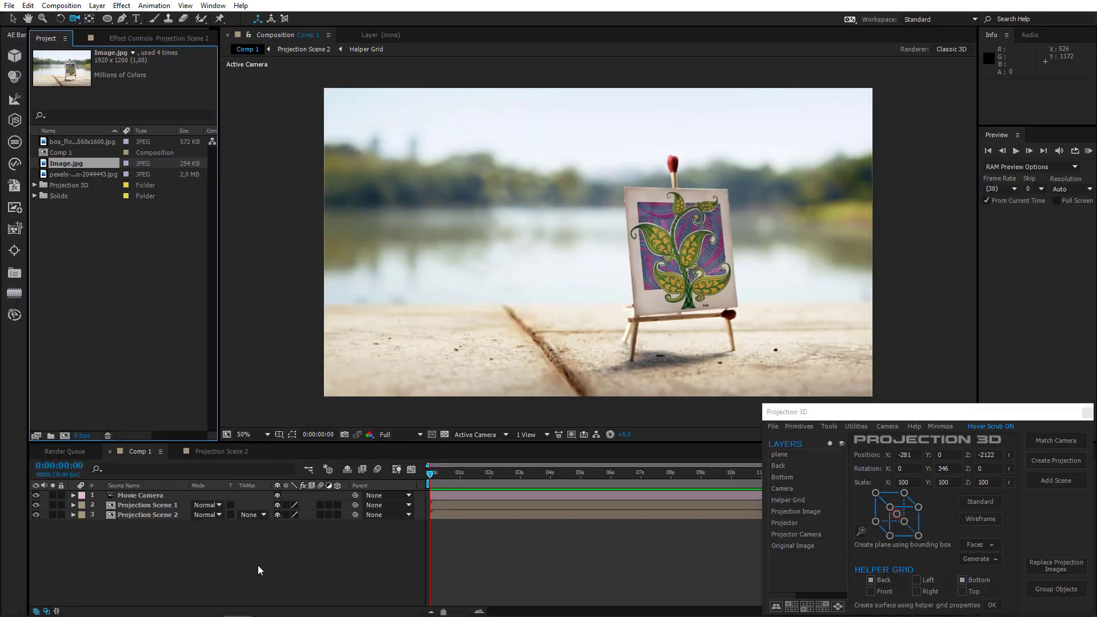
pyautogui.click(144, 514)
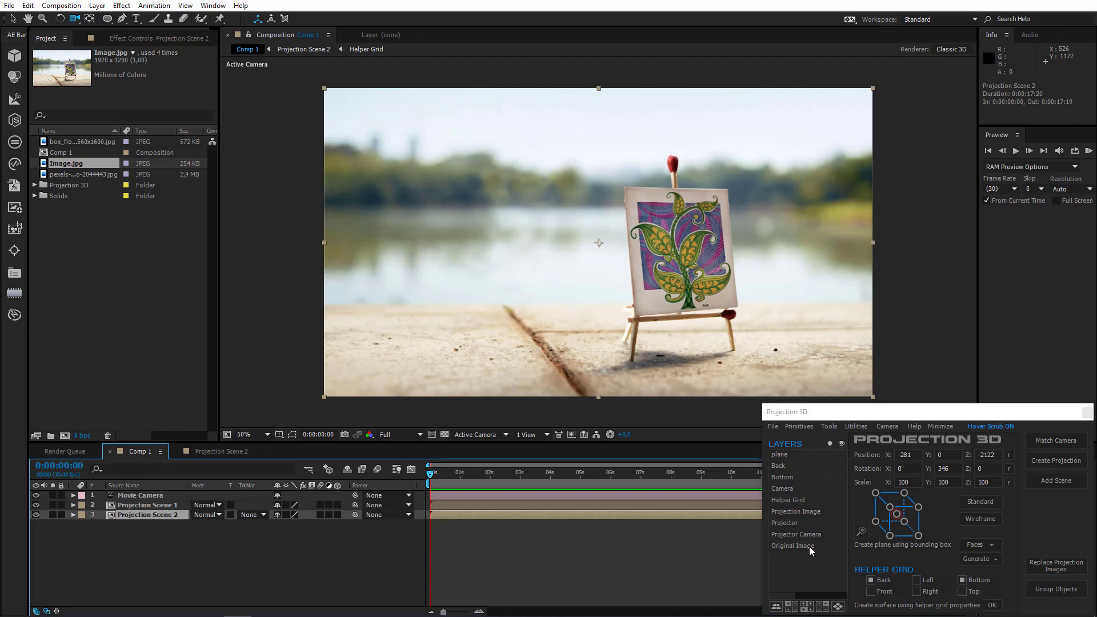
pyautogui.click(1045, 571)
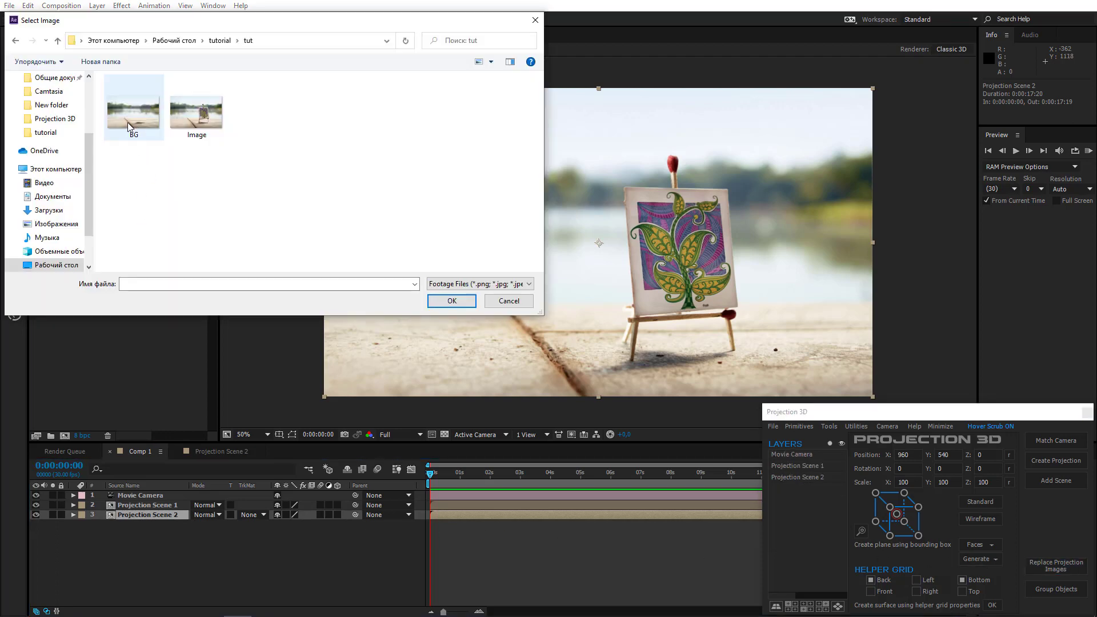
pyautogui.doubleClick(131, 117)
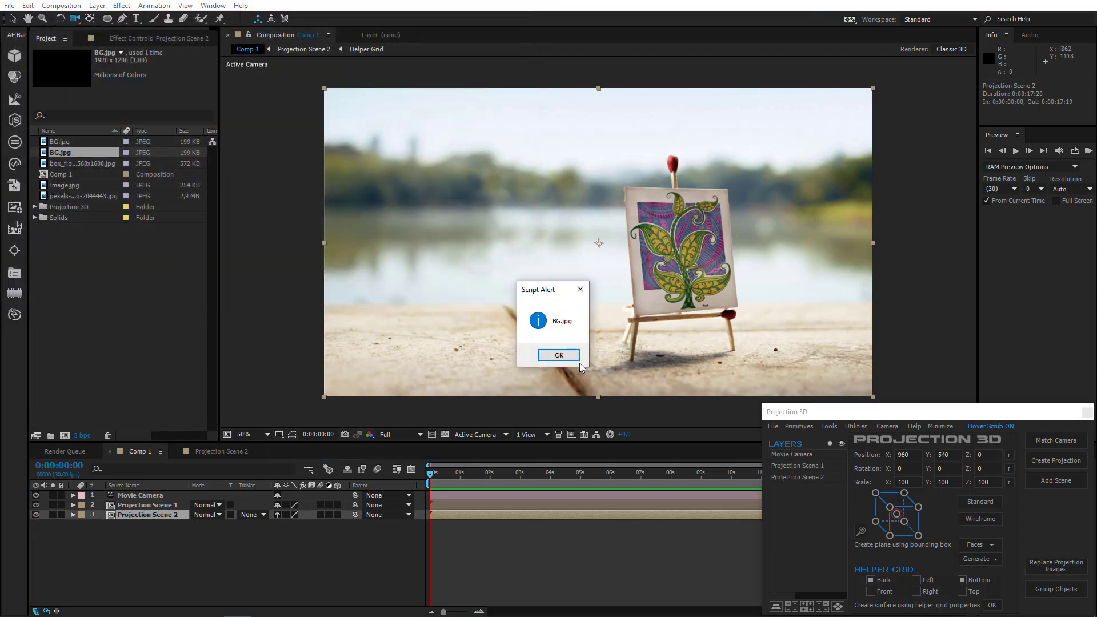
pyautogui.click(578, 365)
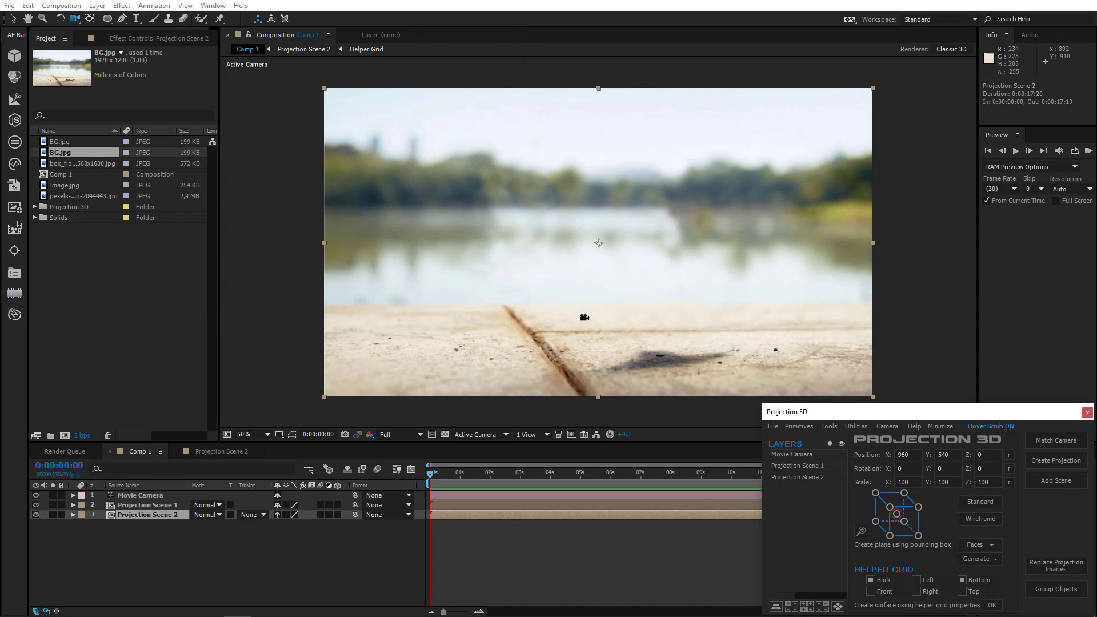
# Step: Orbit the movie camera to inspect the background projection in a fitted view, and undo the camera orbit
pyautogui.moveTo(584, 318); pyautogui.dragTo(617, 306)
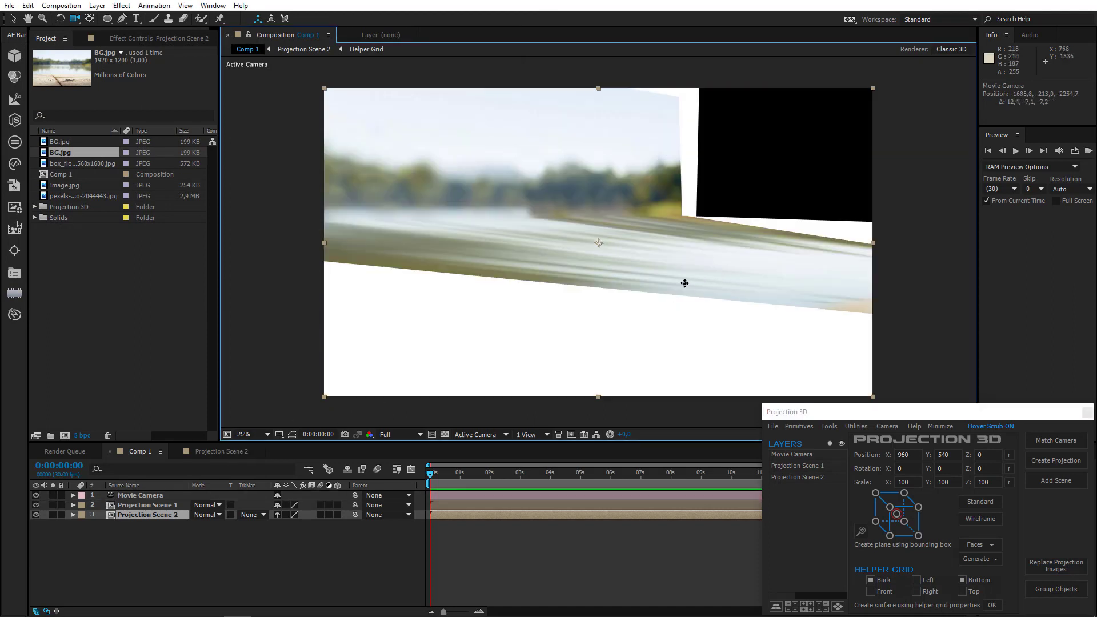
pyautogui.scroll(-1, 680, 284)
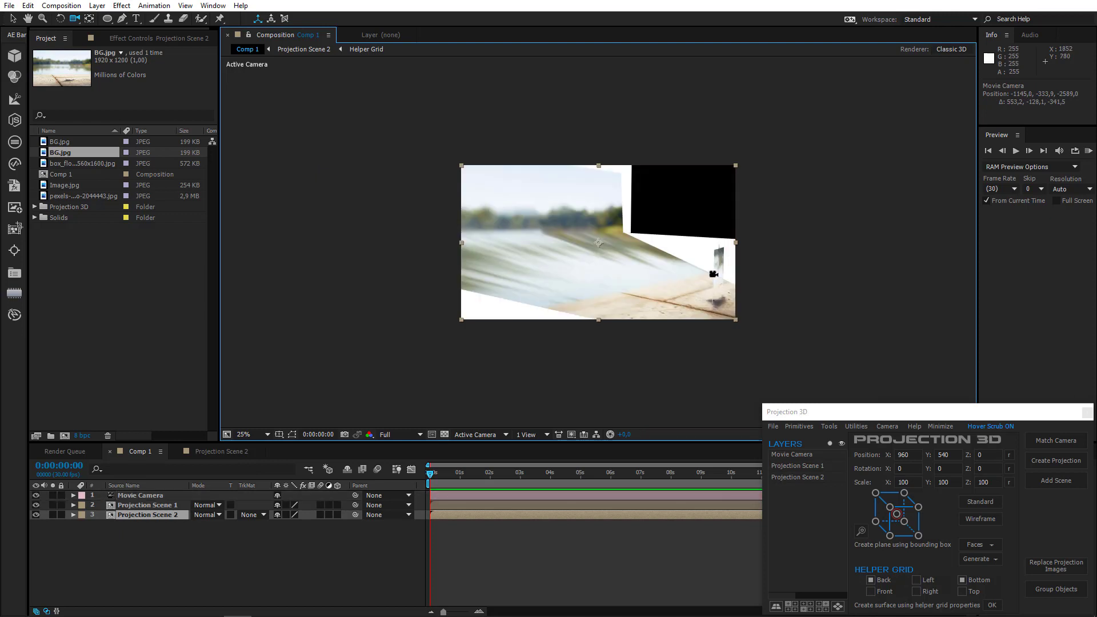
pyautogui.click(242, 437)
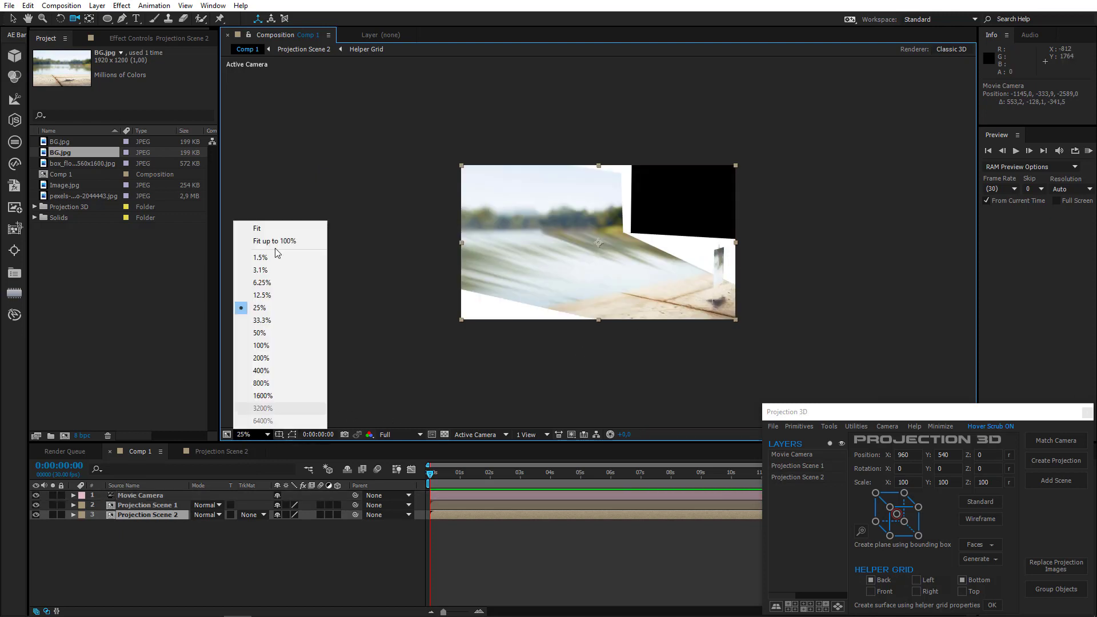
pyautogui.click(285, 227)
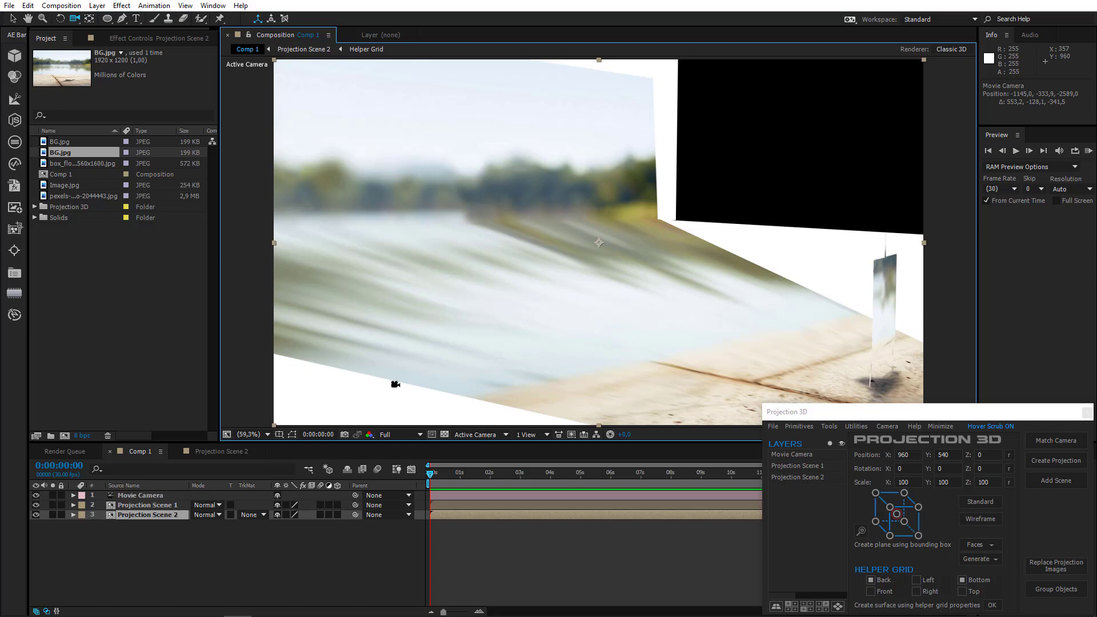
pyautogui.moveTo(395, 384); pyautogui.dragTo(394, 384)
pyautogui.hotkey('ctrl', 'z')
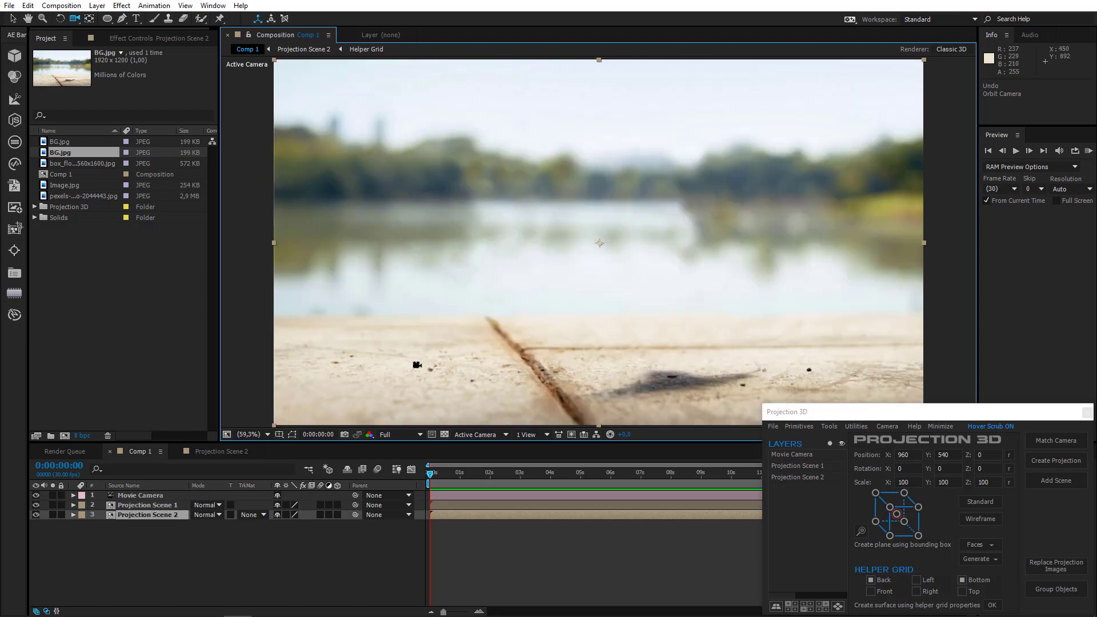
# Step: Cut the plane layer from Projection Scene 2, paste it into Projection Scene 1, and return to Comp 1
pyautogui.click(134, 505)
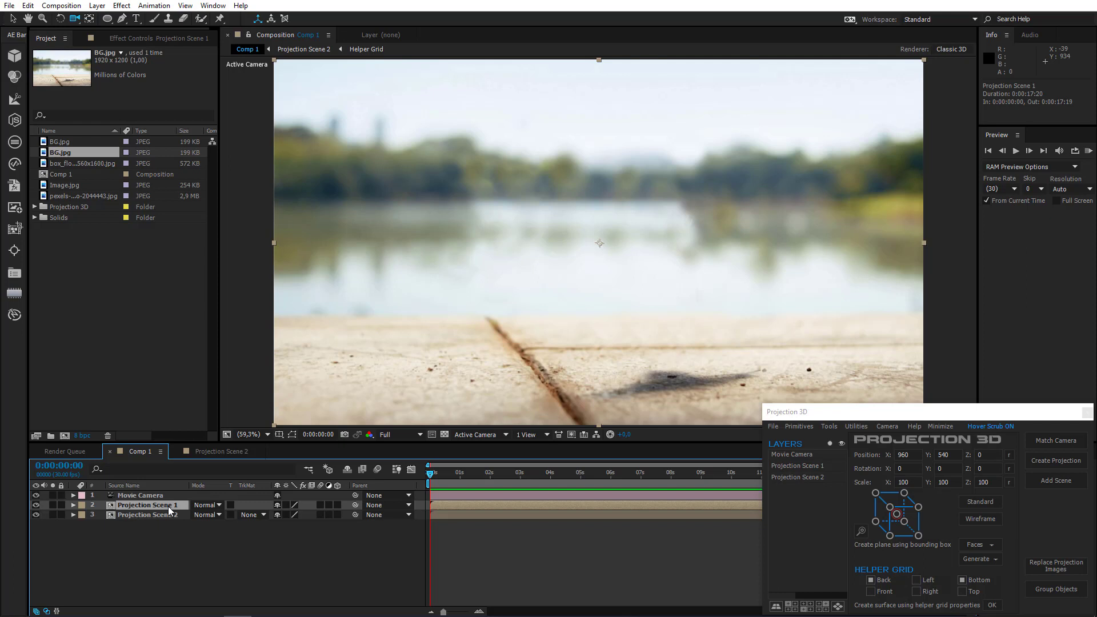
pyautogui.scroll(-1, 531, 348)
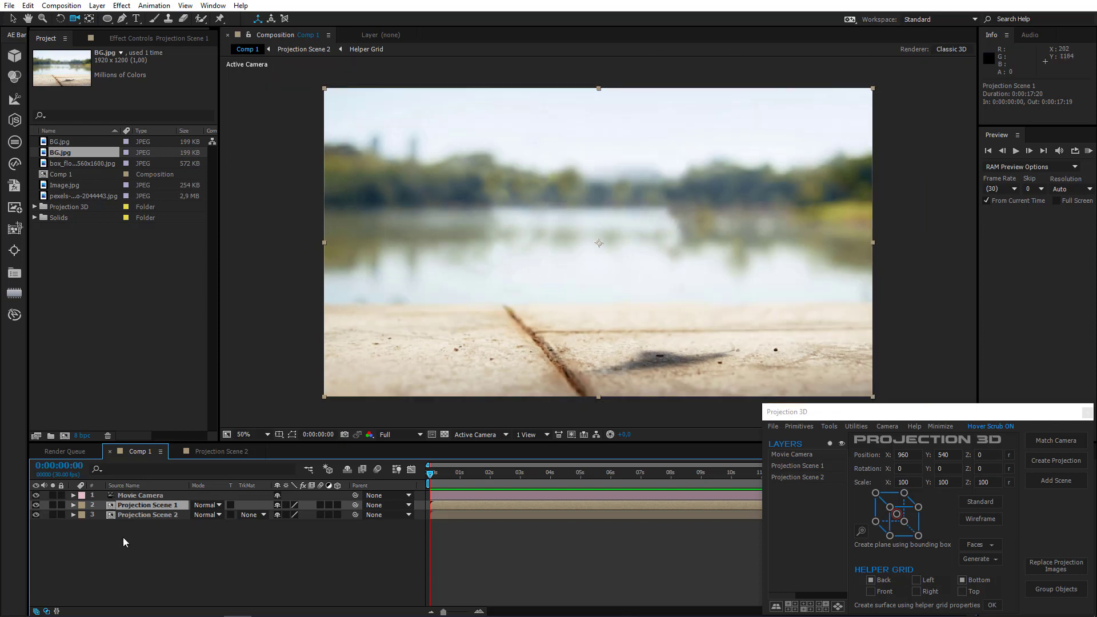
pyautogui.doubleClick(159, 514)
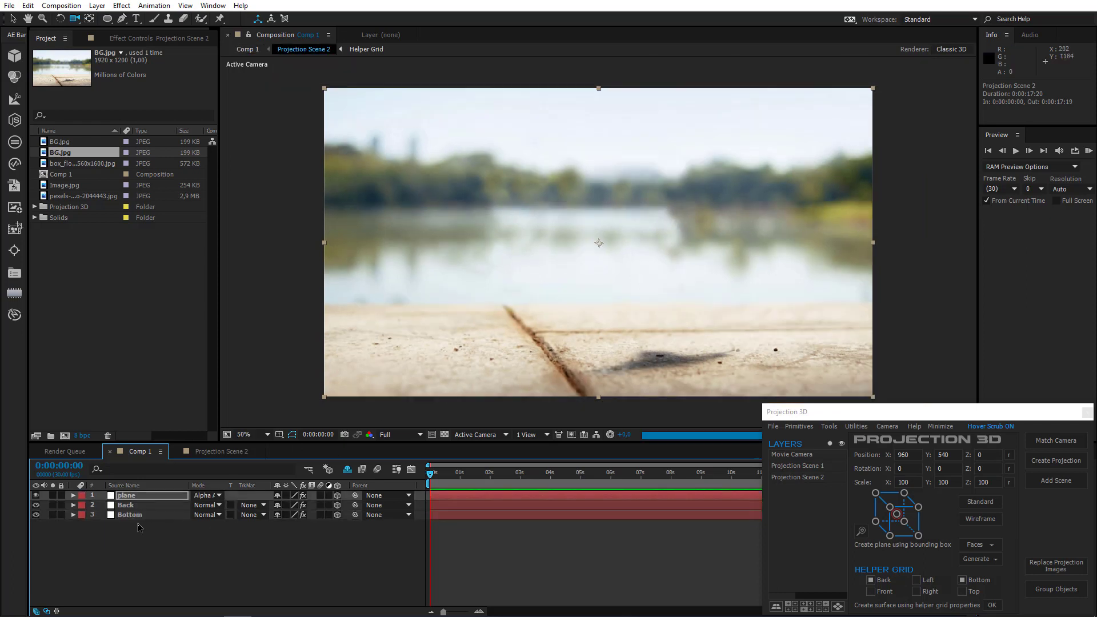
pyautogui.click(134, 496)
pyautogui.hotkey('ctrl', 'x')
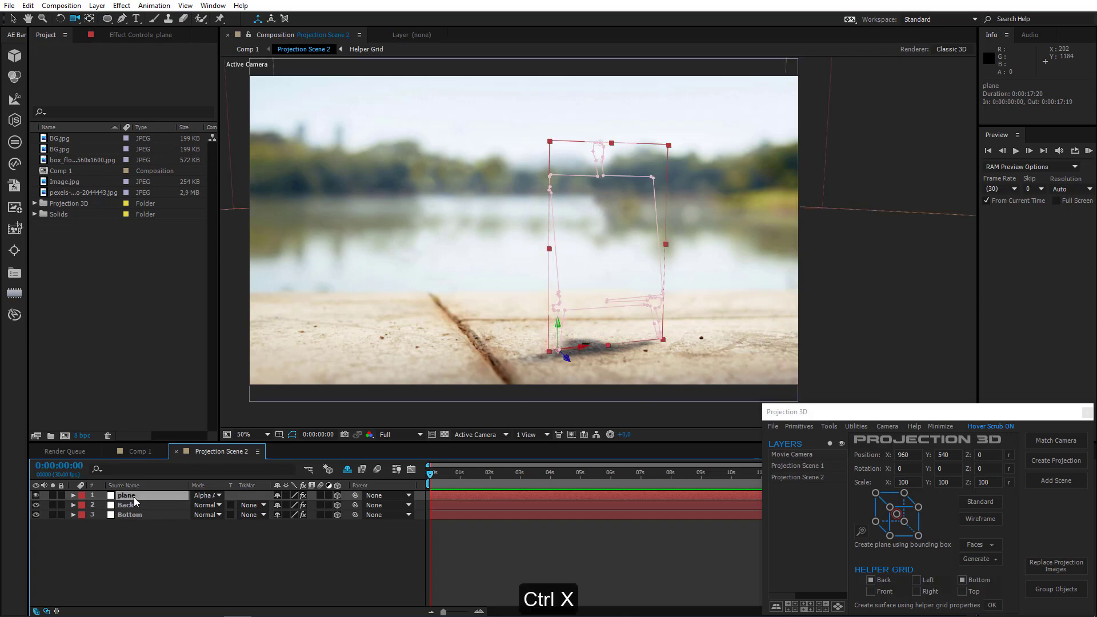
pyautogui.click(142, 451)
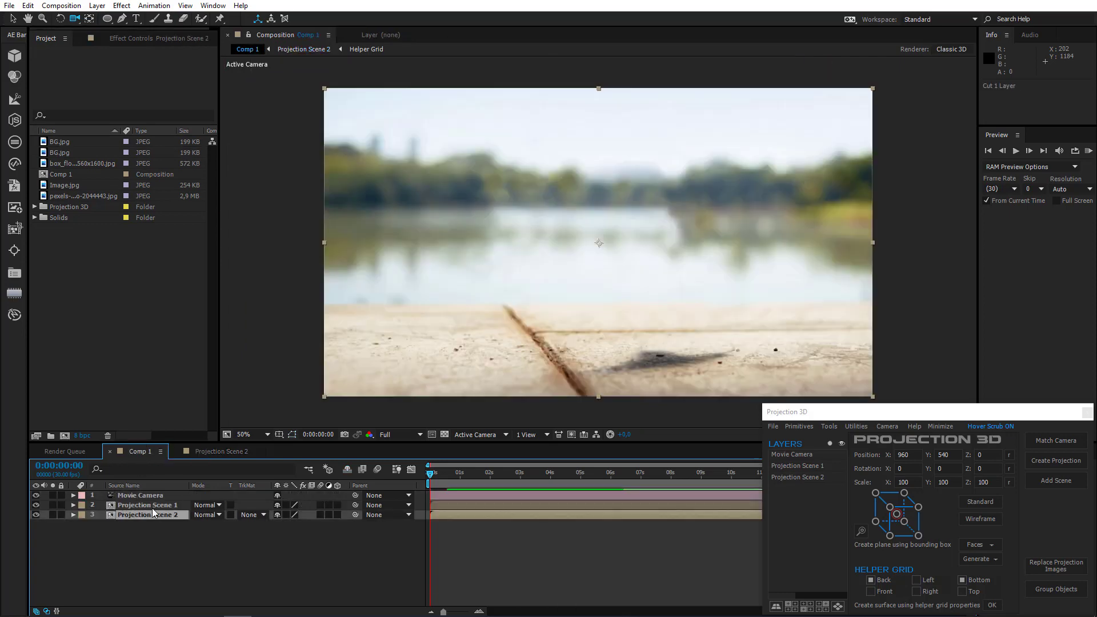
pyautogui.doubleClick(152, 509)
pyautogui.hotkey('ctrl', 'v')
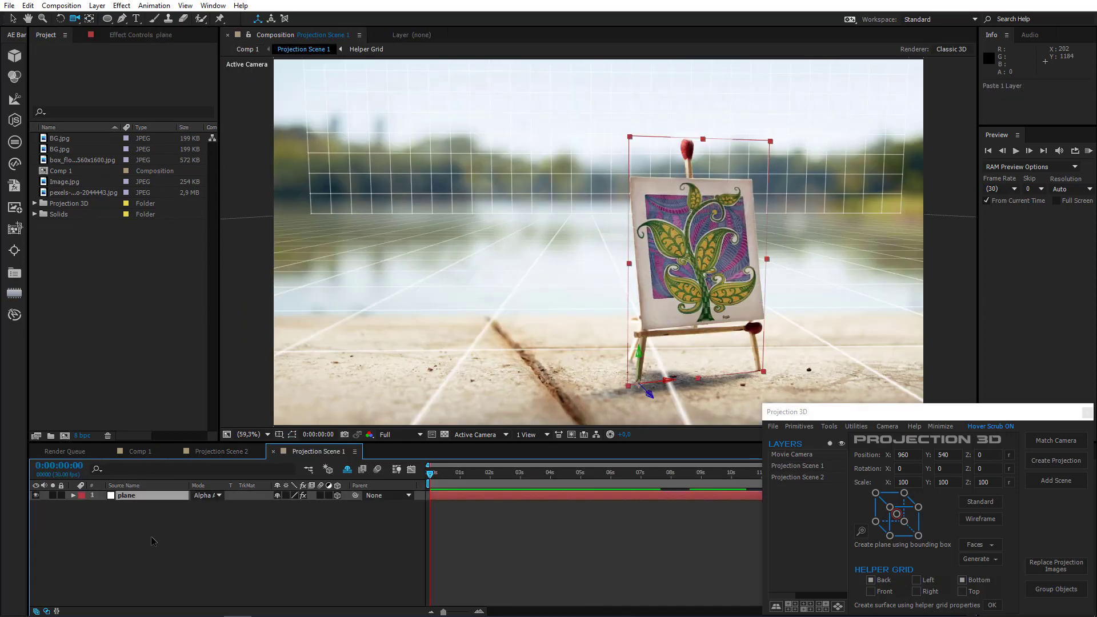
pyautogui.click(132, 450)
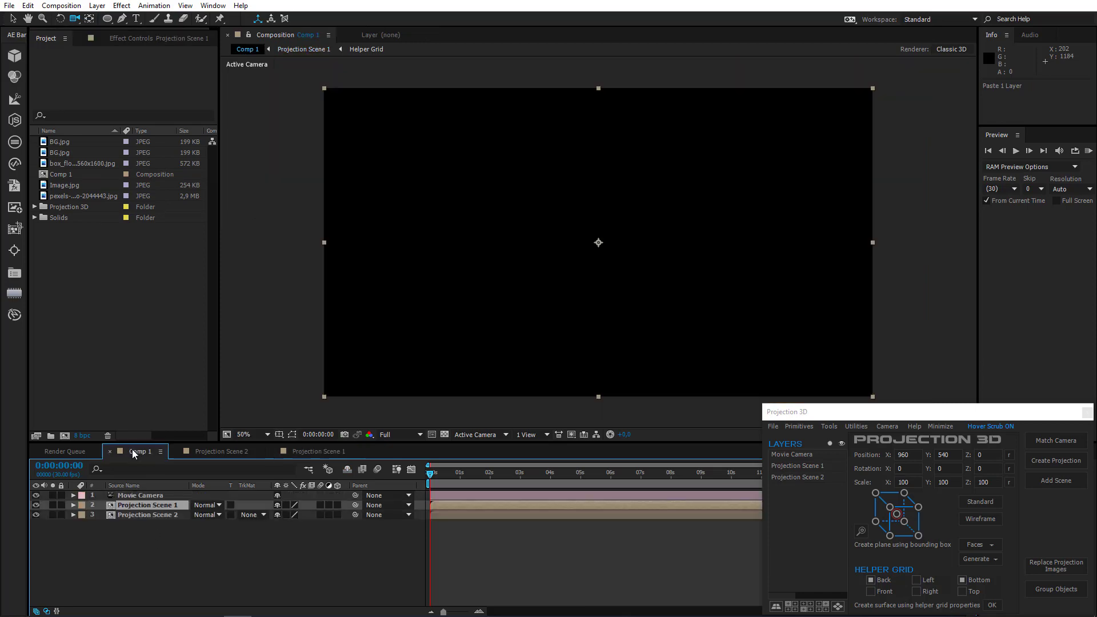
pyautogui.click(187, 542)
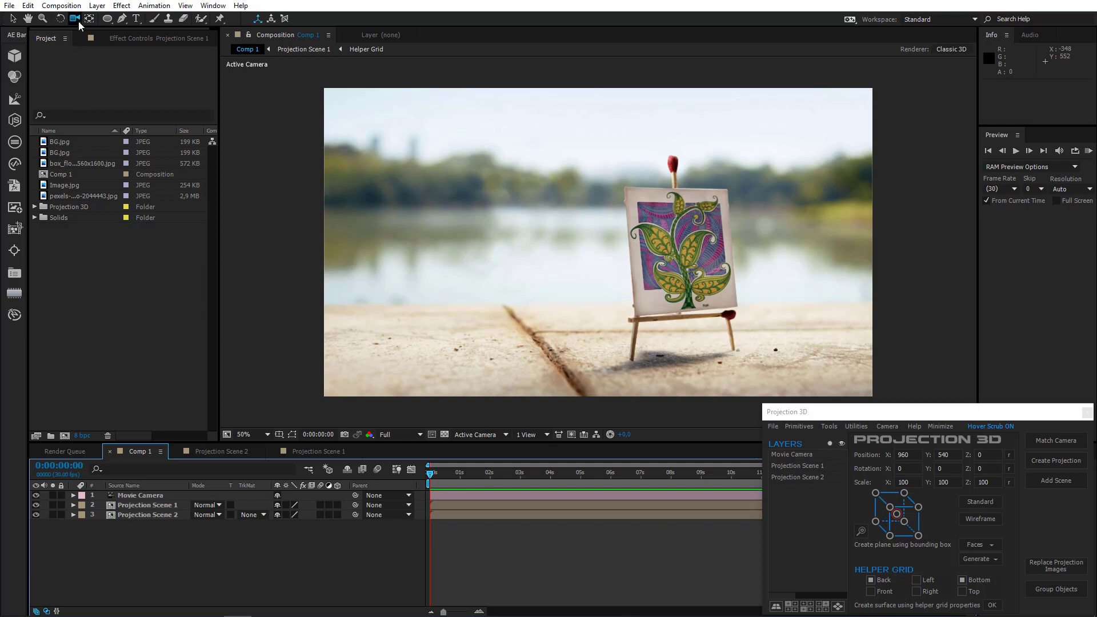
# Step: Orbit the movie camera and hide Projection Scene 2 to inspect the easel plane on its own
pyautogui.moveTo(595, 276); pyautogui.dragTo(558, 326)
pyautogui.click(40, 546)
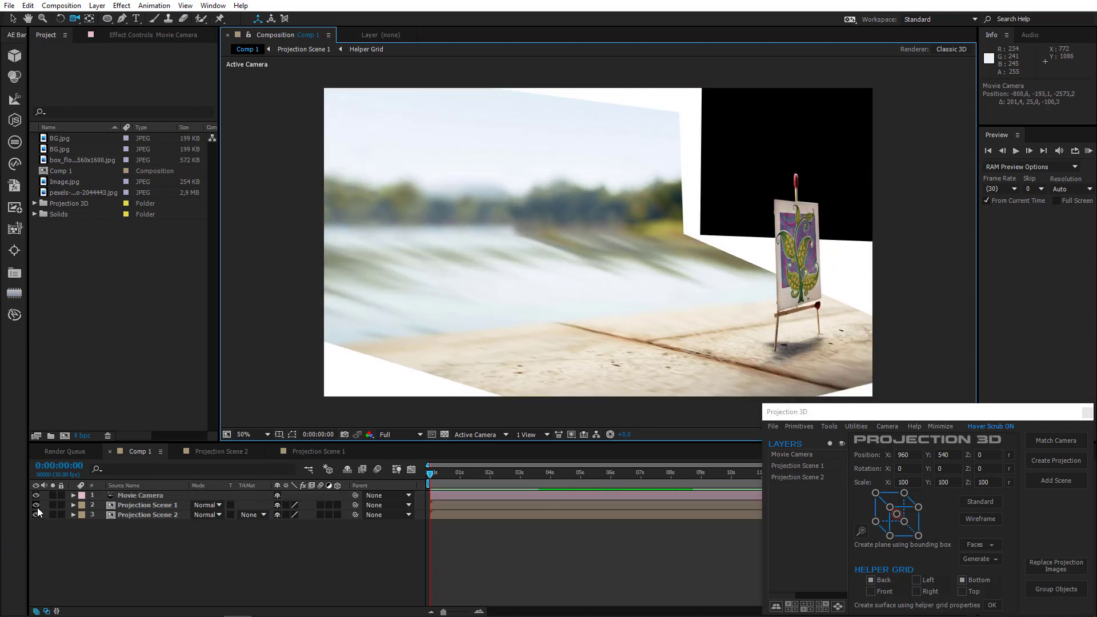
pyautogui.moveTo(36, 519); pyautogui.dragTo(36, 519)
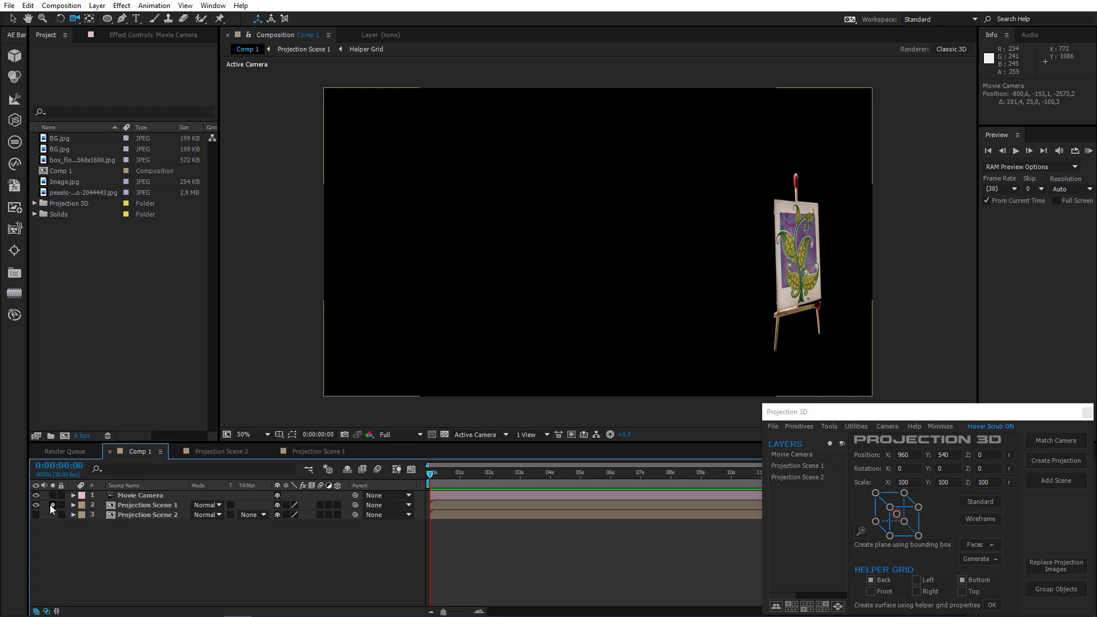
# Step: Open Projection Scene 1 and examine the easel plane in 3D space from Custom View 1
pyautogui.doubleClick(149, 505)
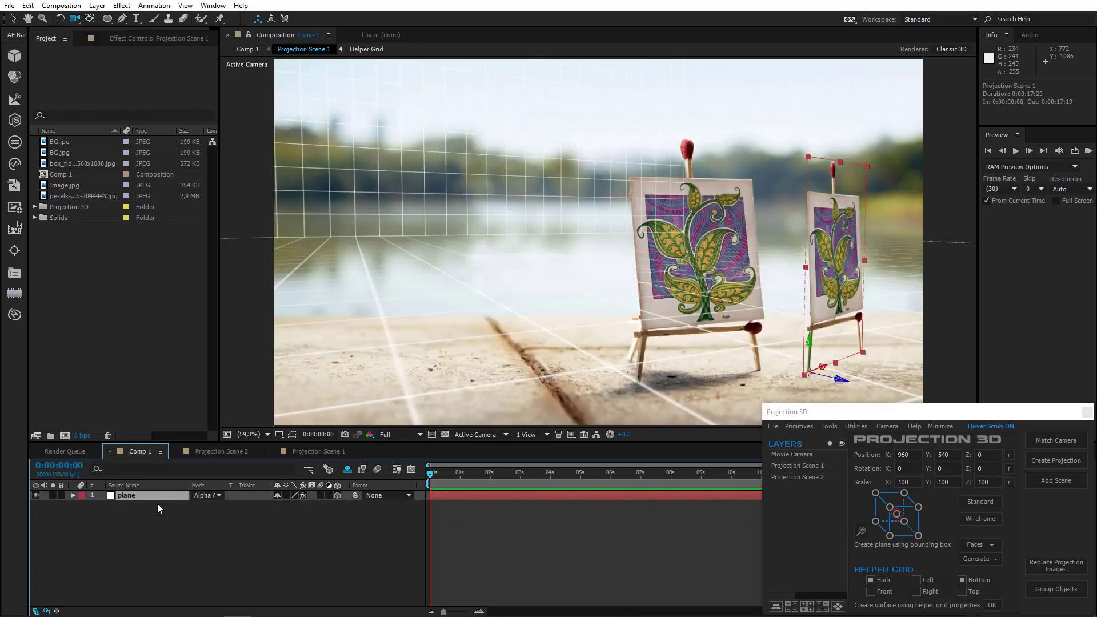
pyautogui.click(483, 434)
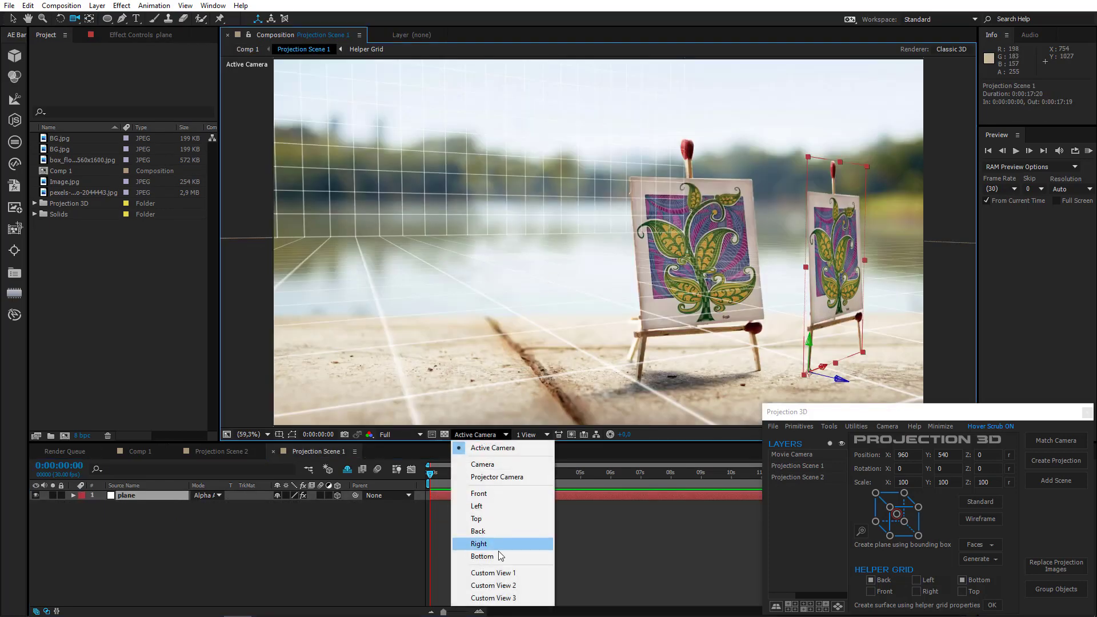
pyautogui.click(500, 573)
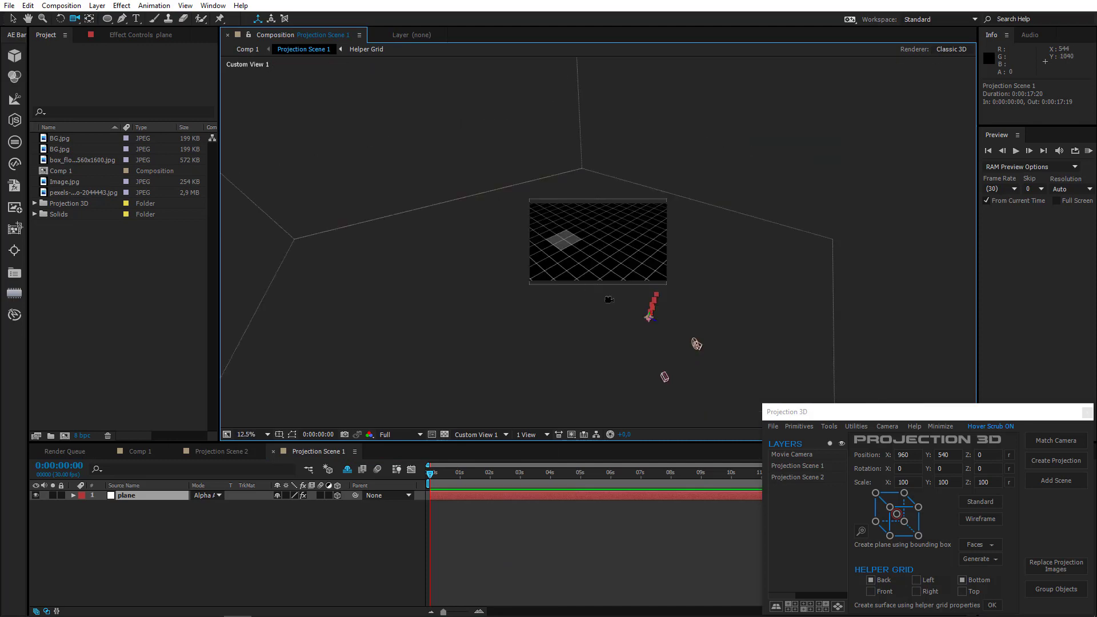
pyautogui.moveTo(577, 189); pyautogui.dragTo(573, 350)
pyautogui.scroll(3, 622, 267)
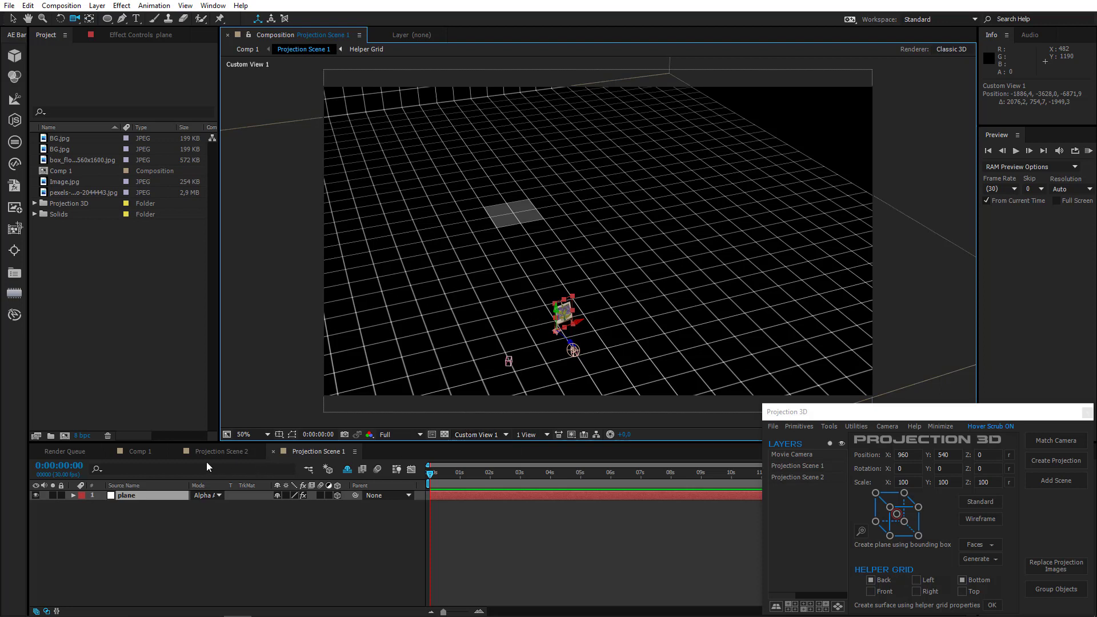
# Step: Return to Comp 1 and toggle the visibility of Projection Scene 1 and Projection Scene 2 to compare them, leaving both shown
pyautogui.click(131, 451)
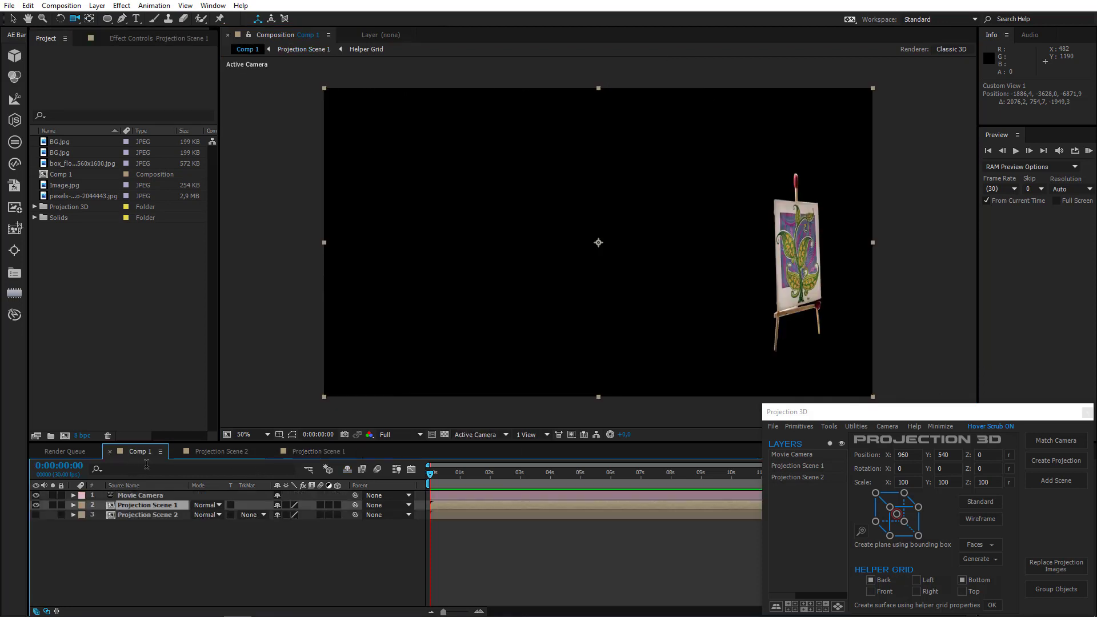
pyautogui.click(36, 505)
pyautogui.click(36, 505)
pyautogui.click(34, 515)
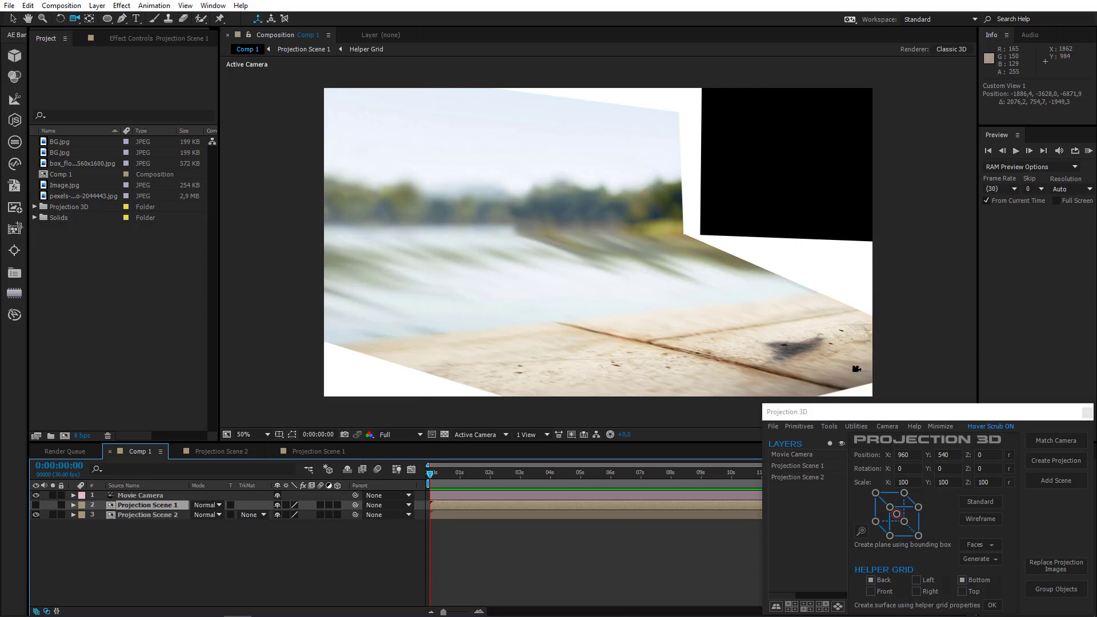
pyautogui.click(36, 505)
pyautogui.click(35, 506)
pyautogui.click(38, 515)
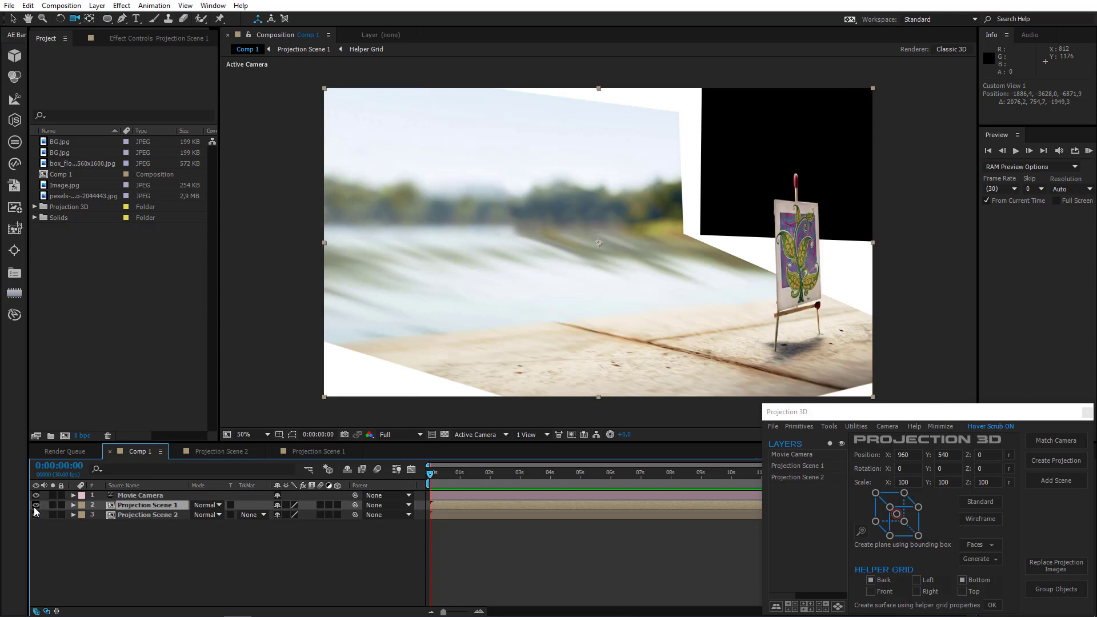
pyautogui.click(36, 514)
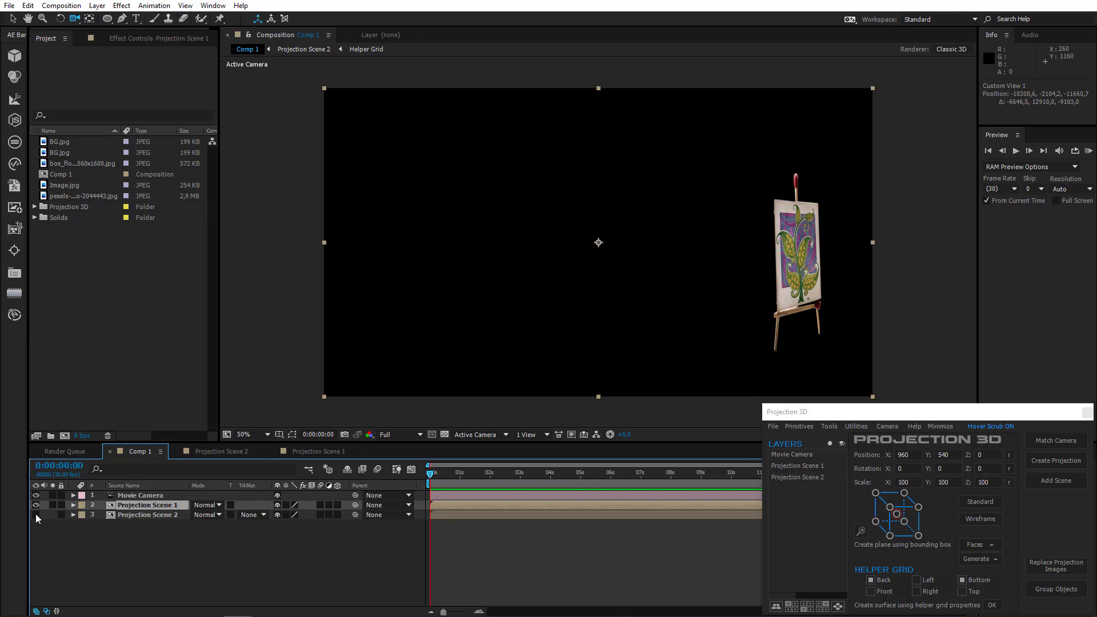
pyautogui.click(36, 514)
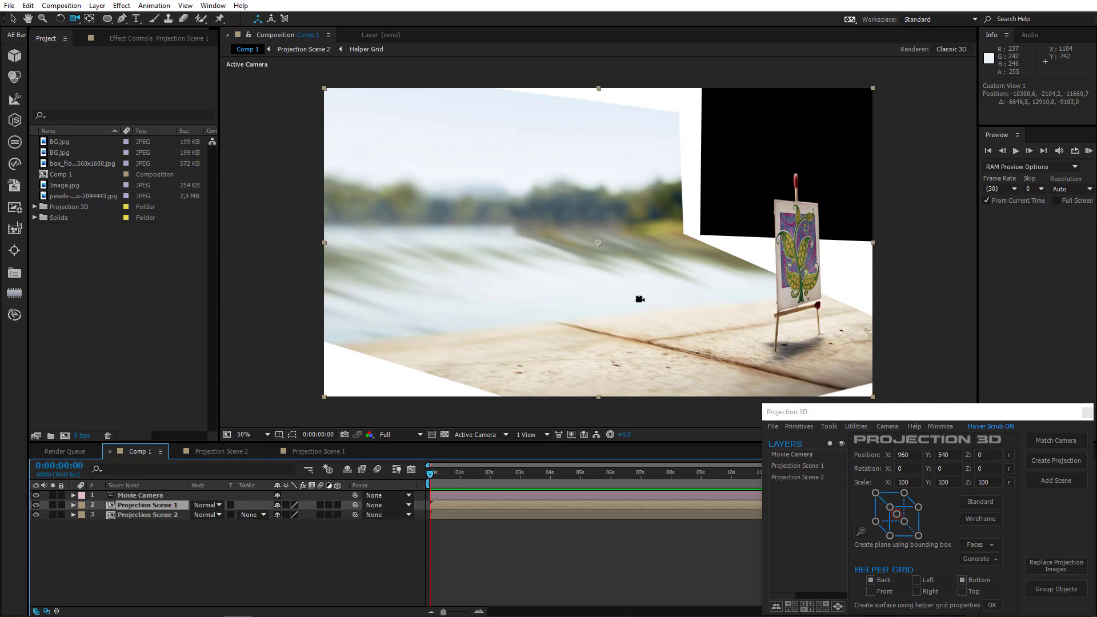
# Step: Orbit the movie camera around the combined scenes, and restore the camera to its original view
pyautogui.moveTo(640, 299)
pyautogui.mouseDown()
pyautogui.moveTo(618, 298)
pyautogui.moveTo(688, 318)
pyautogui.moveTo(643, 315)
pyautogui.mouseUp()
pyautogui.hotkey('ctrl', 'z')
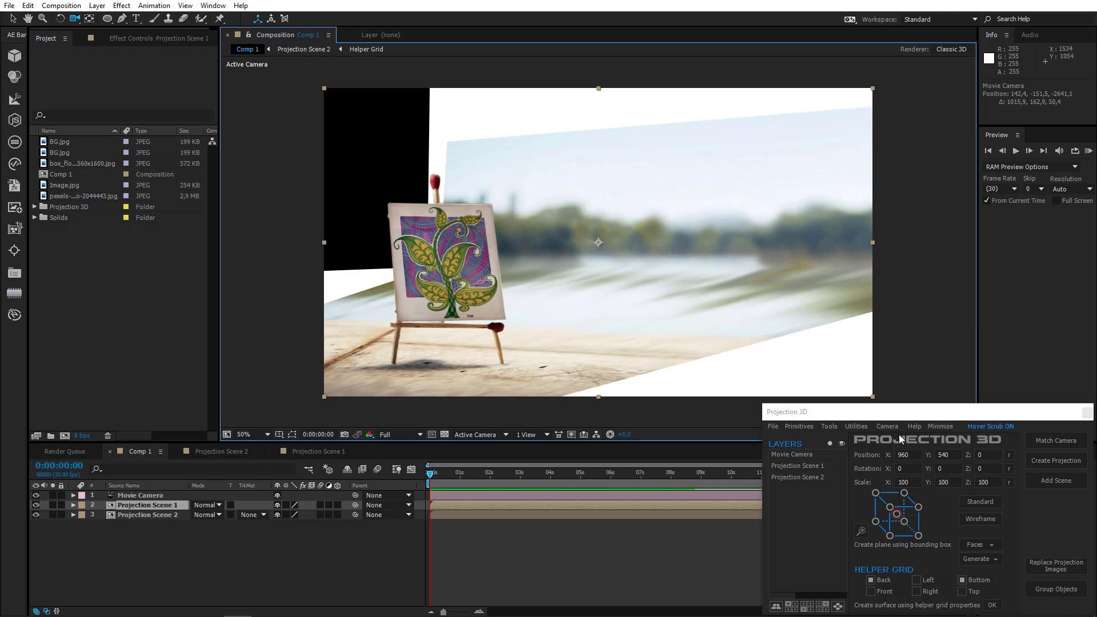
pyautogui.click(886, 426)
pyautogui.click(913, 437)
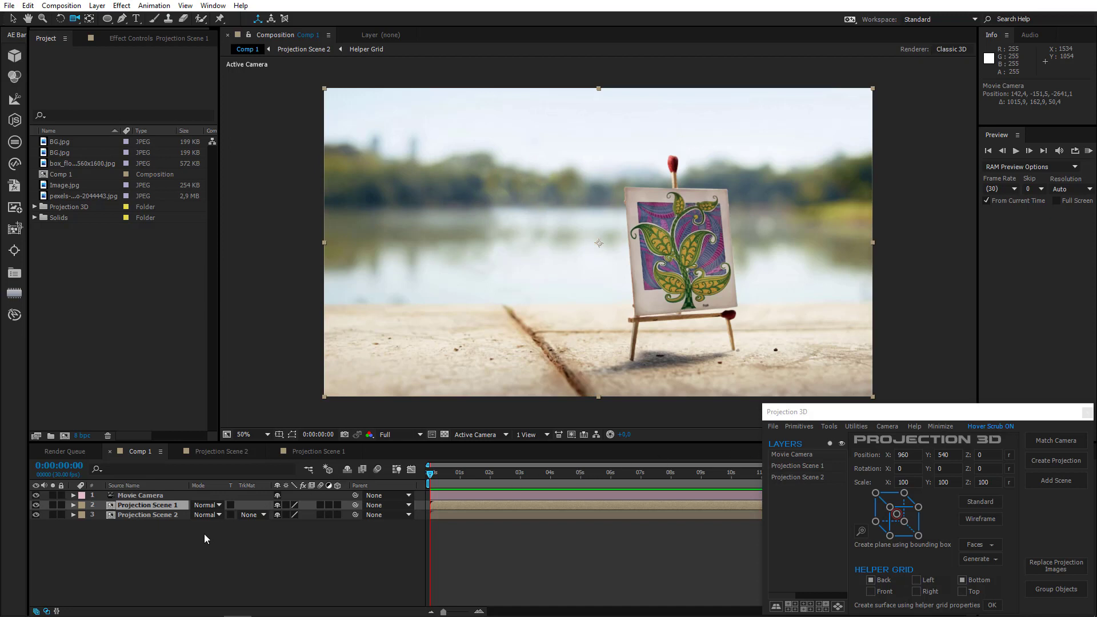
# Step: Set a Position keyframe on the Movie Camera at the start of the timeline
pyautogui.click(141, 496)
pyautogui.press('p')
pyautogui.click(102, 505)
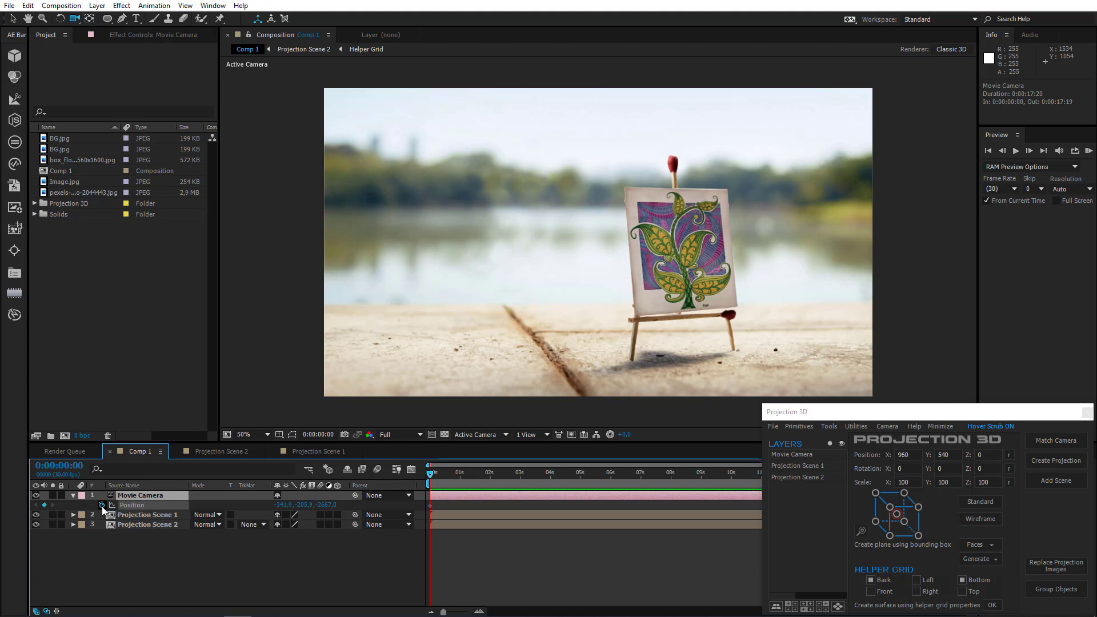
# Step: Keyframe the movie camera closer to the easel at 4 seconds, undo the last XY tracking move, and return to the timeline start
pyautogui.click(549, 474)
pyautogui.click(74, 20)
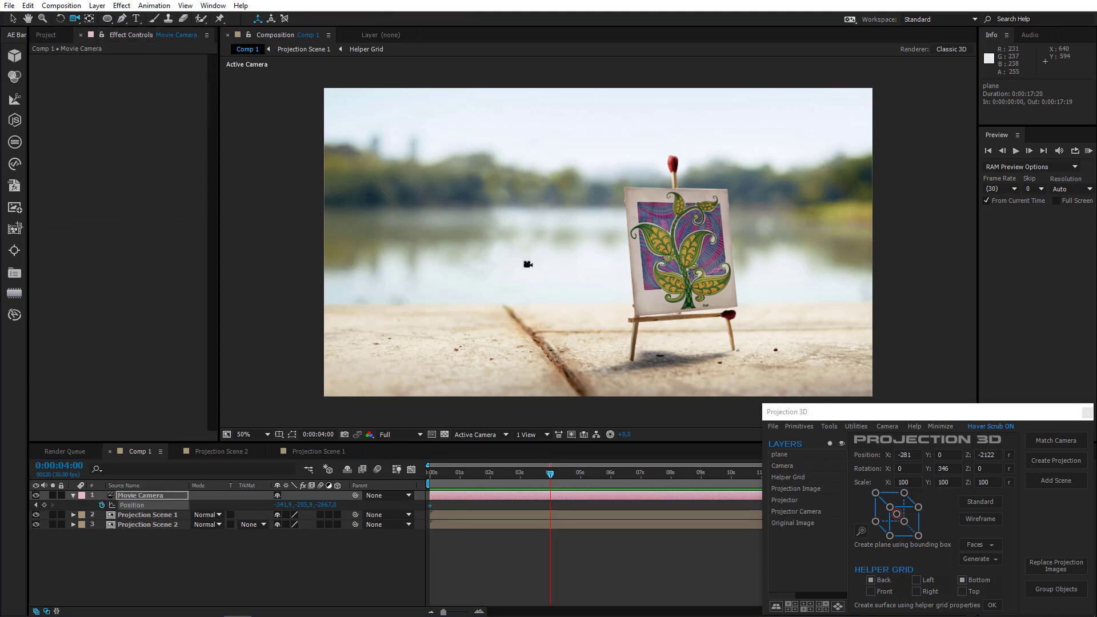
pyautogui.moveTo(658, 282); pyautogui.dragTo(702, 285)
pyautogui.hotkey('ctrl', 'z')
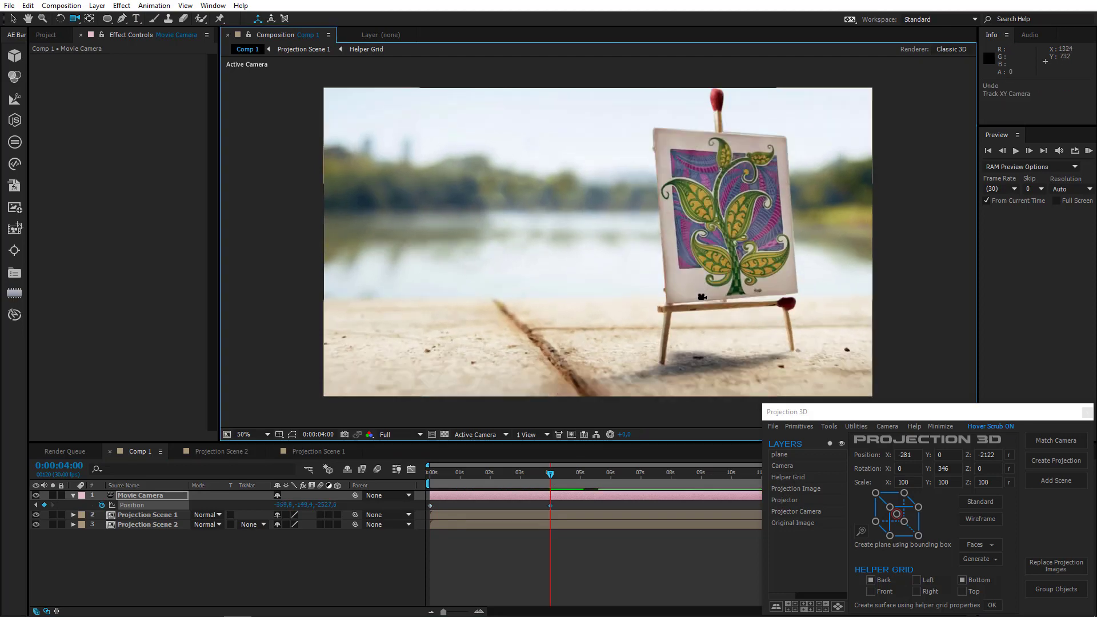
pyautogui.moveTo(463, 481); pyautogui.dragTo(330, 489)
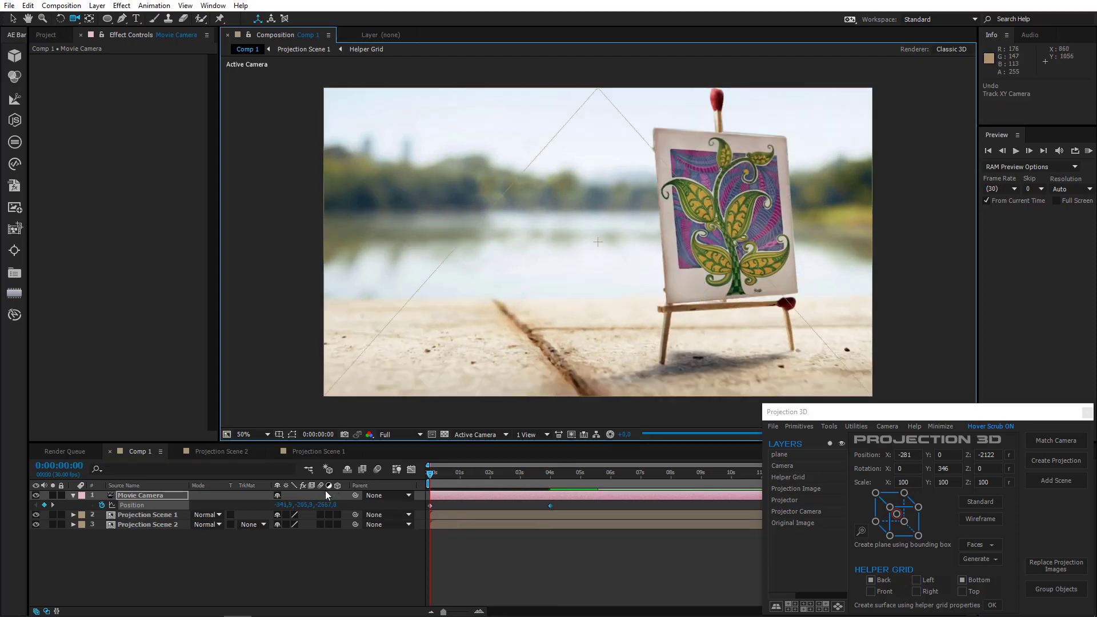
# Step: Play a RAM preview of the easel camera move and stop it
pyautogui.click(1089, 151)
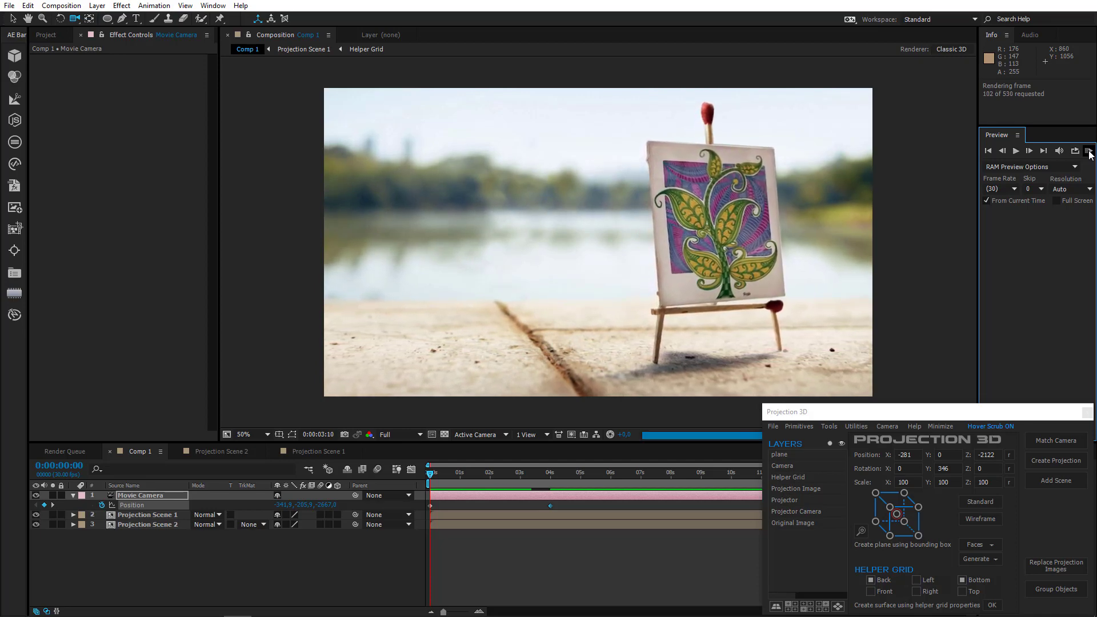
pyautogui.click(1090, 153)
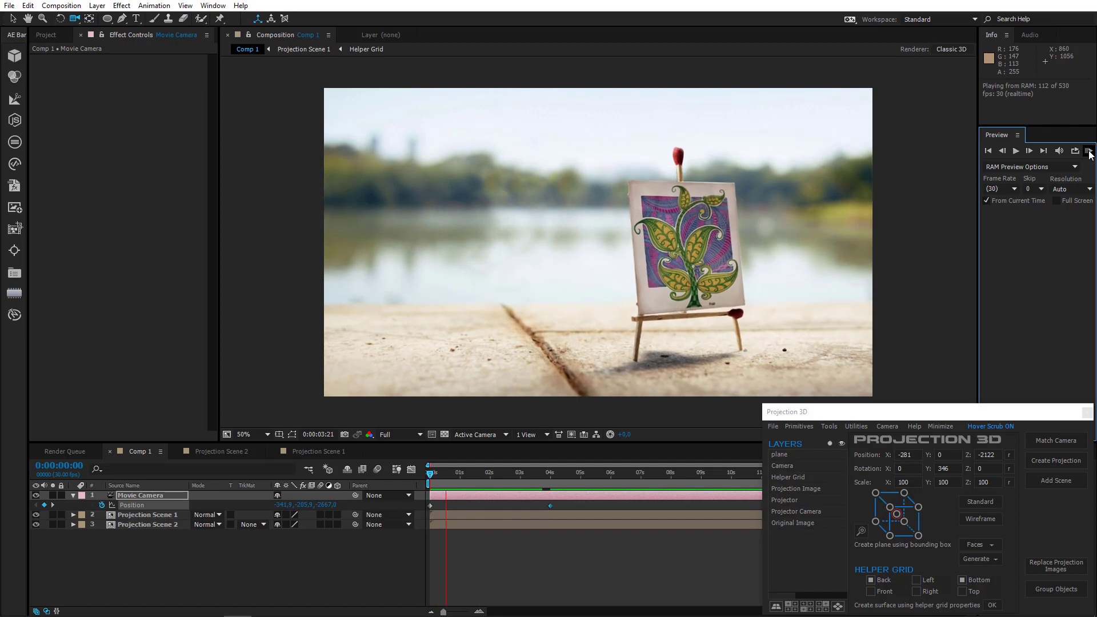
pyautogui.click(1089, 153)
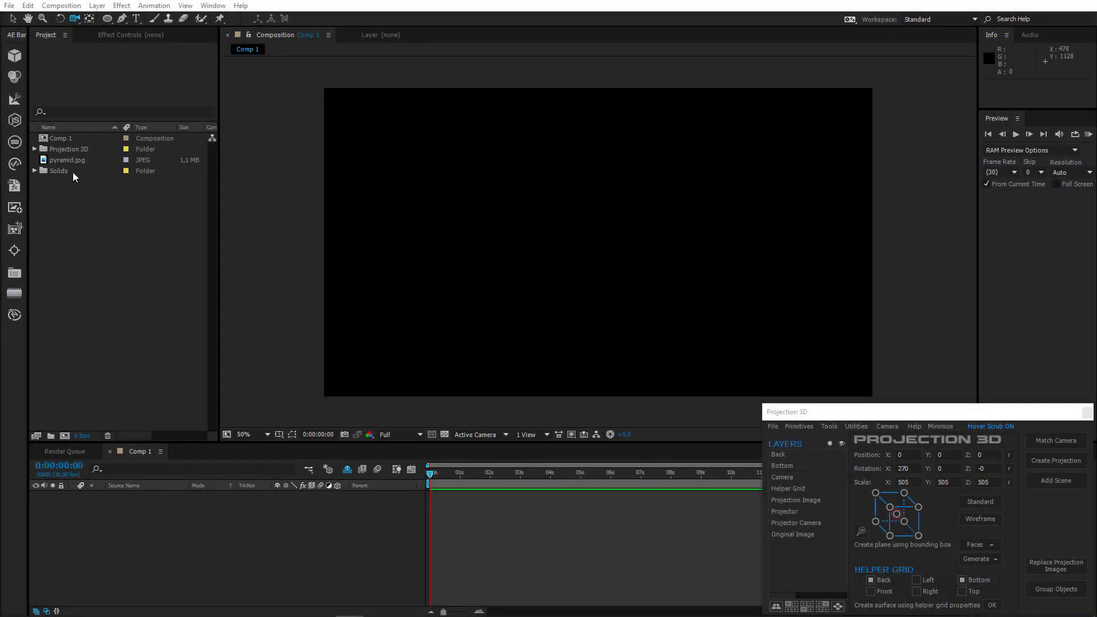
# Step: Add pyramid.jpg to Comp 1 and set its scale to 50%
pyautogui.moveTo(83, 159); pyautogui.dragTo(120, 531)
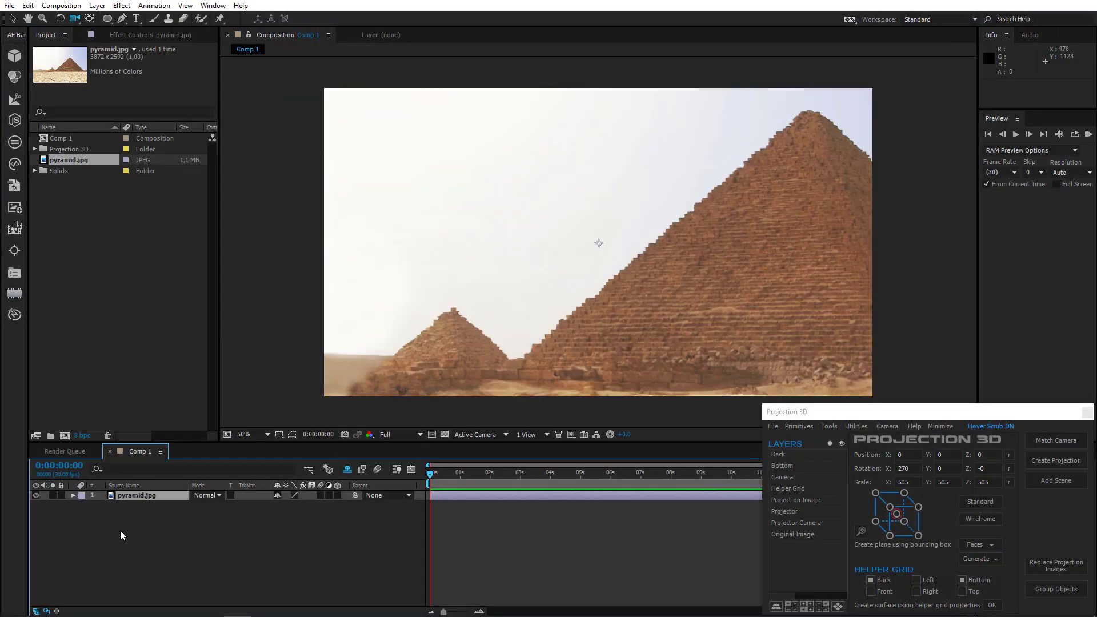
pyautogui.press('s')
pyautogui.moveTo(293, 505)
pyautogui.mouseDown()
pyautogui.moveTo(265, 511)
pyautogui.moveTo(287, 522)
pyautogui.mouseUp()
pyautogui.click(287, 522)
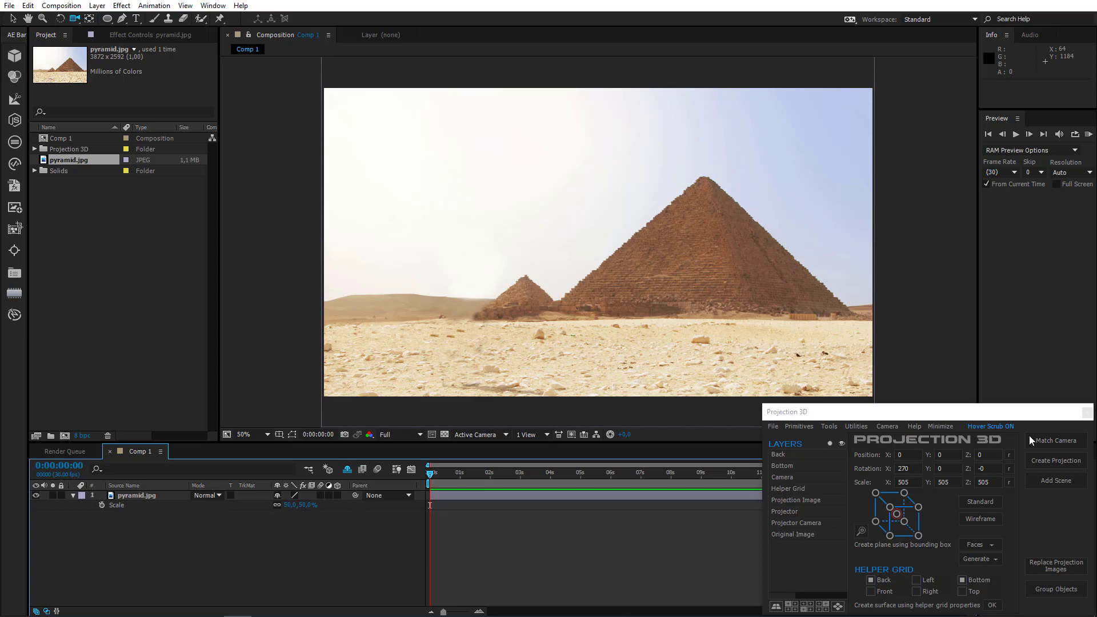
# Step: Match a camera's helper grid to the desert ground and horizon, and create a single-scene projection from pyramid.jpg
pyautogui.click(1043, 438)
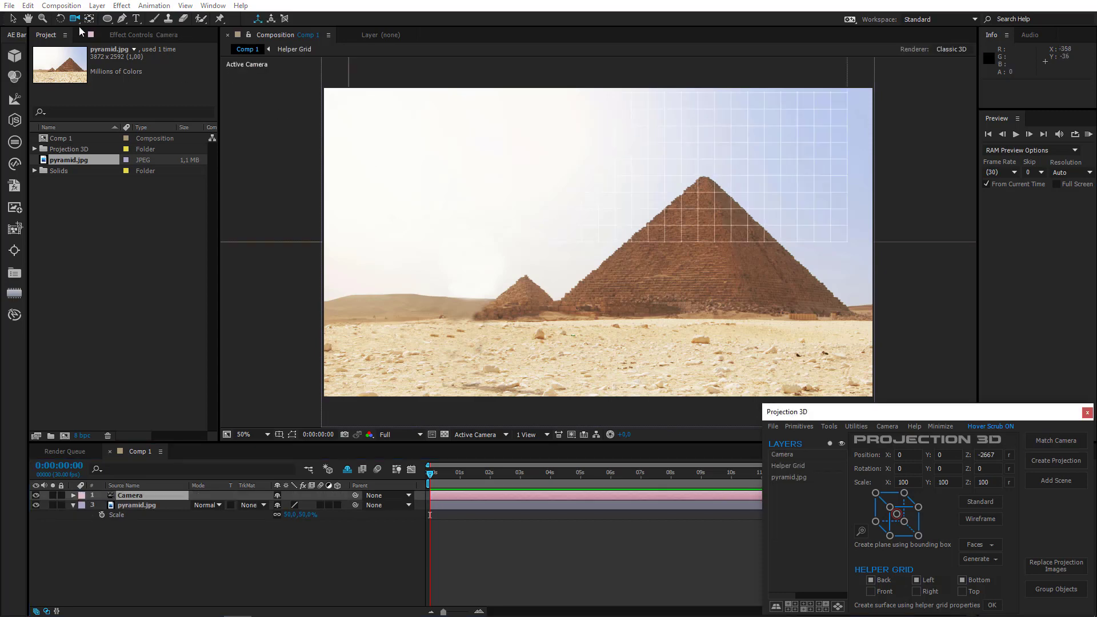
pyautogui.moveTo(592, 205); pyautogui.dragTo(617, 336)
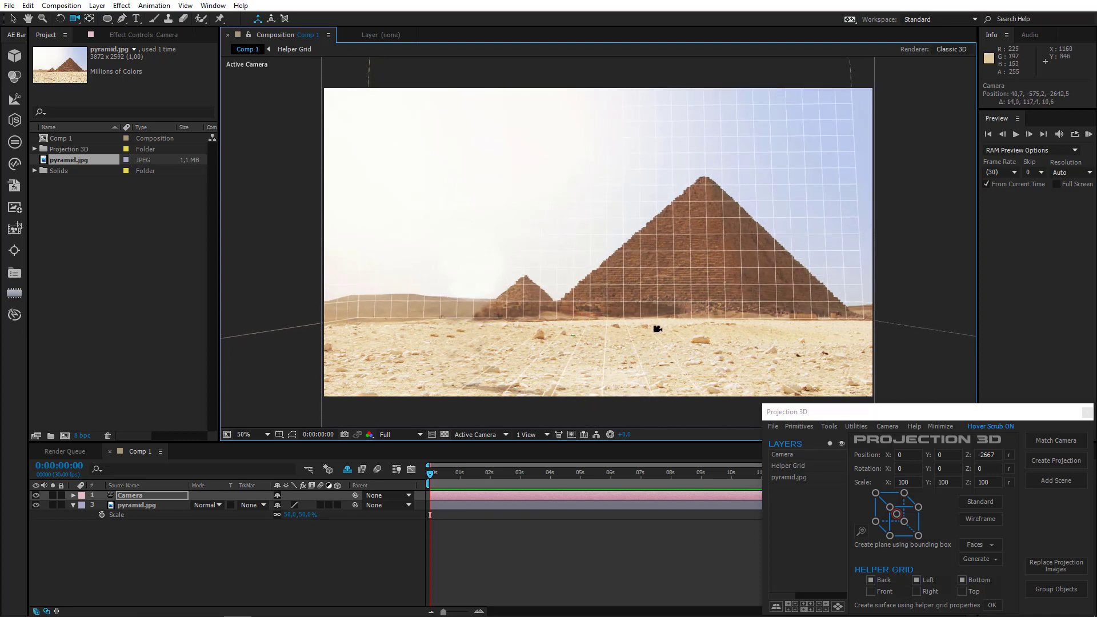
pyautogui.click(140, 505)
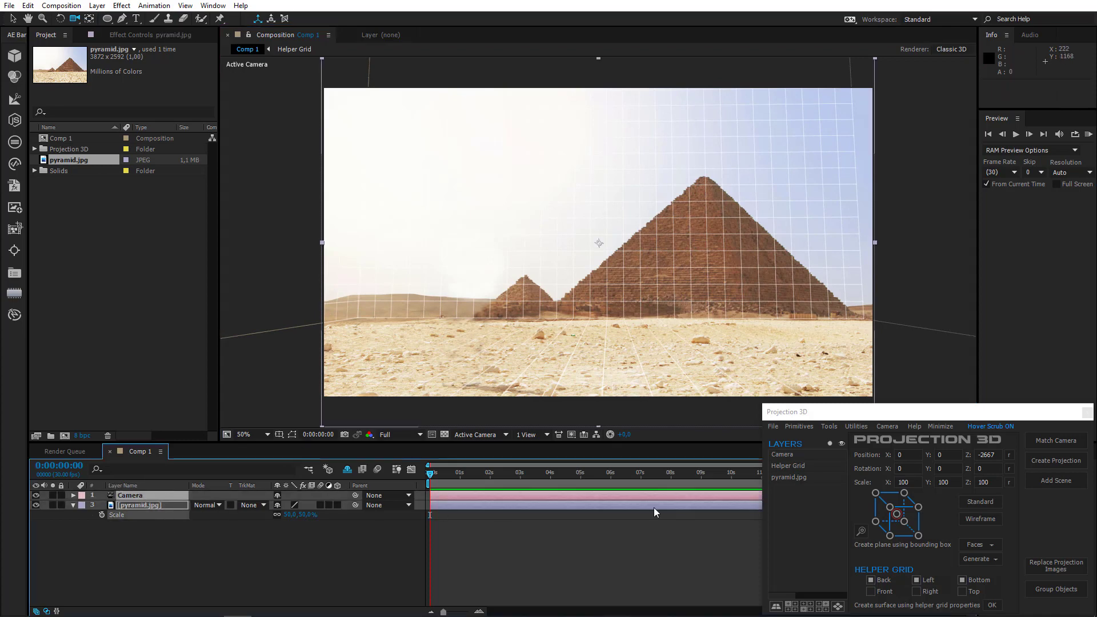
pyautogui.click(1056, 461)
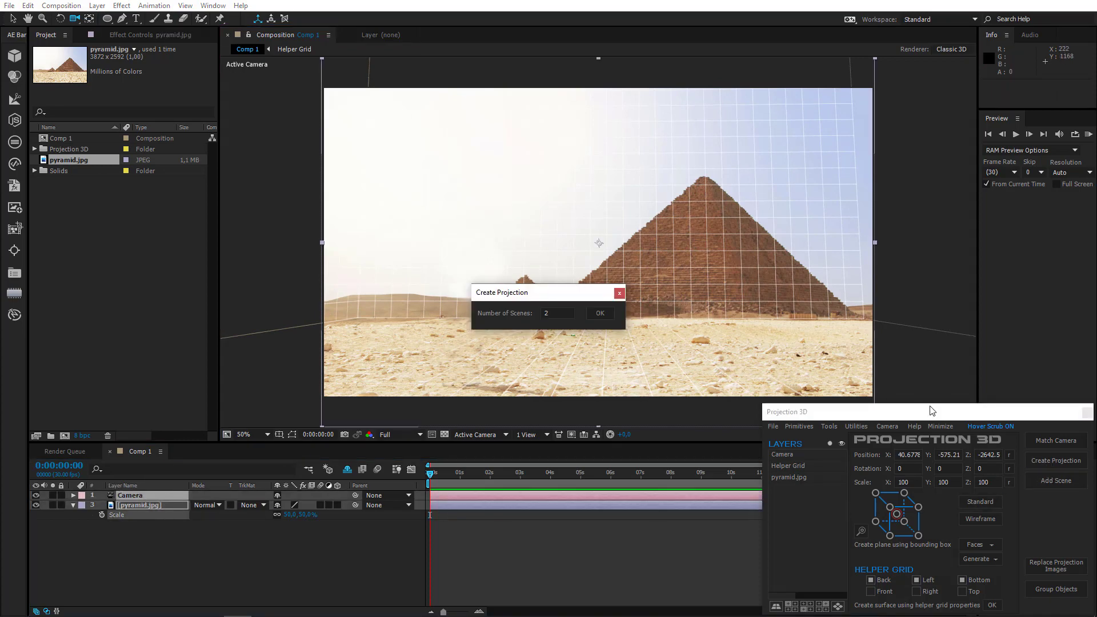
pyautogui.doubleClick(554, 313)
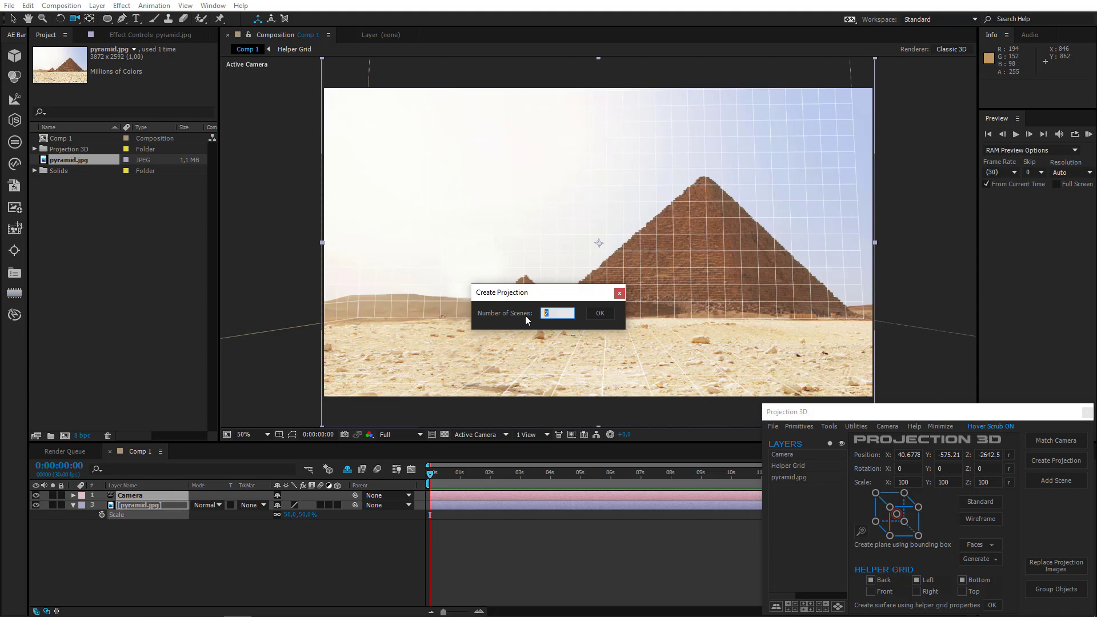
pyautogui.click(600, 313)
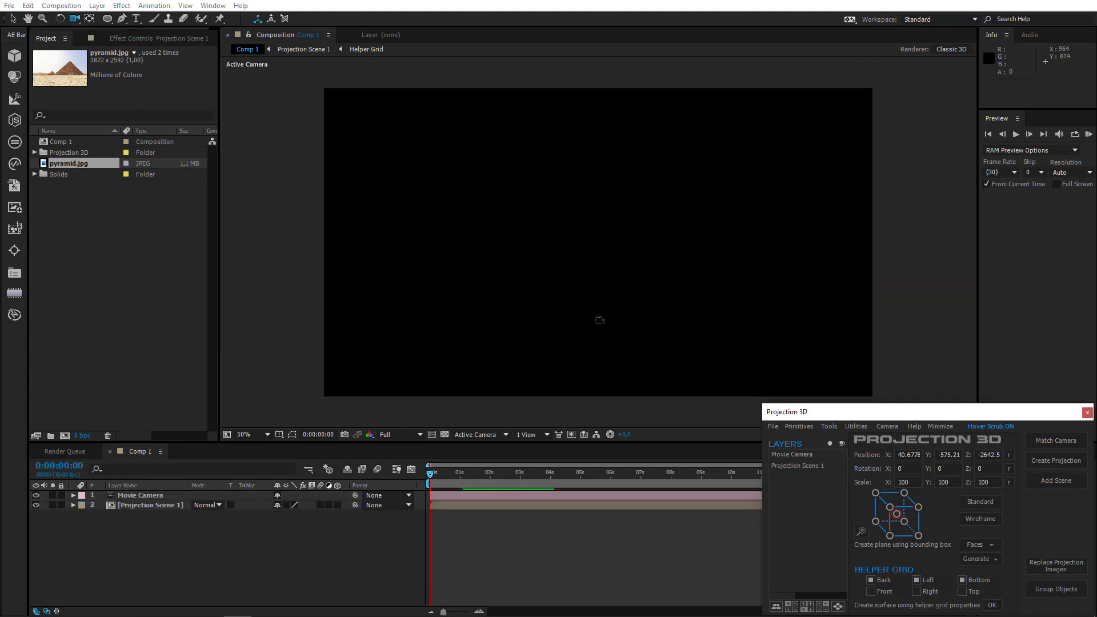
# Step: In Projection Scene 1, create only back and bottom surfaces from the helper grid, and widen the Back surface to about 603%
pyautogui.doubleClick(169, 505)
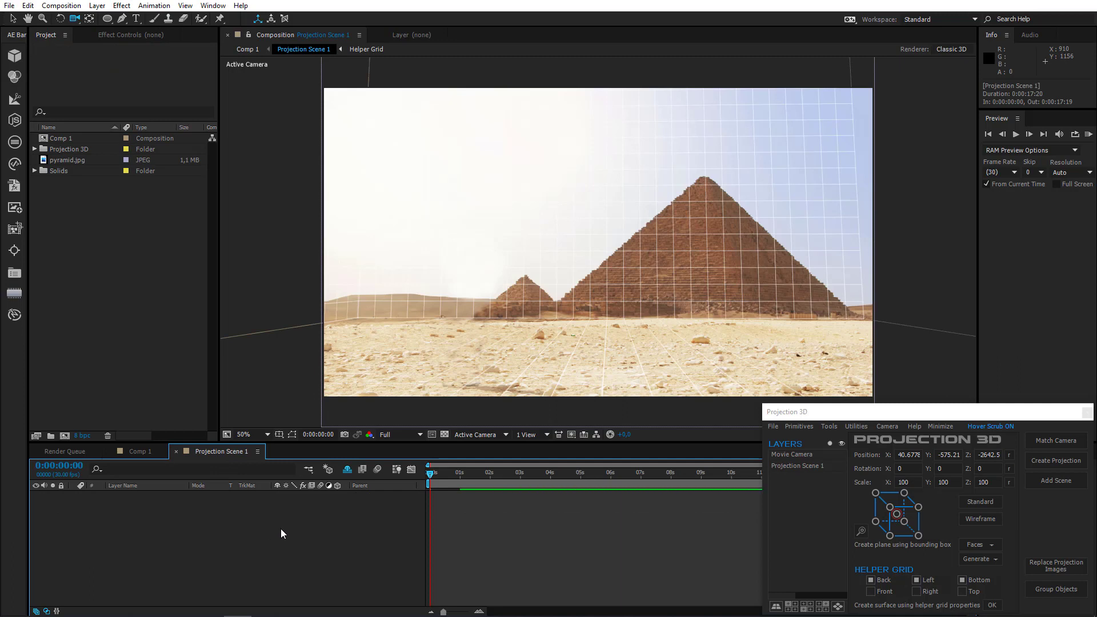
pyautogui.click(918, 580)
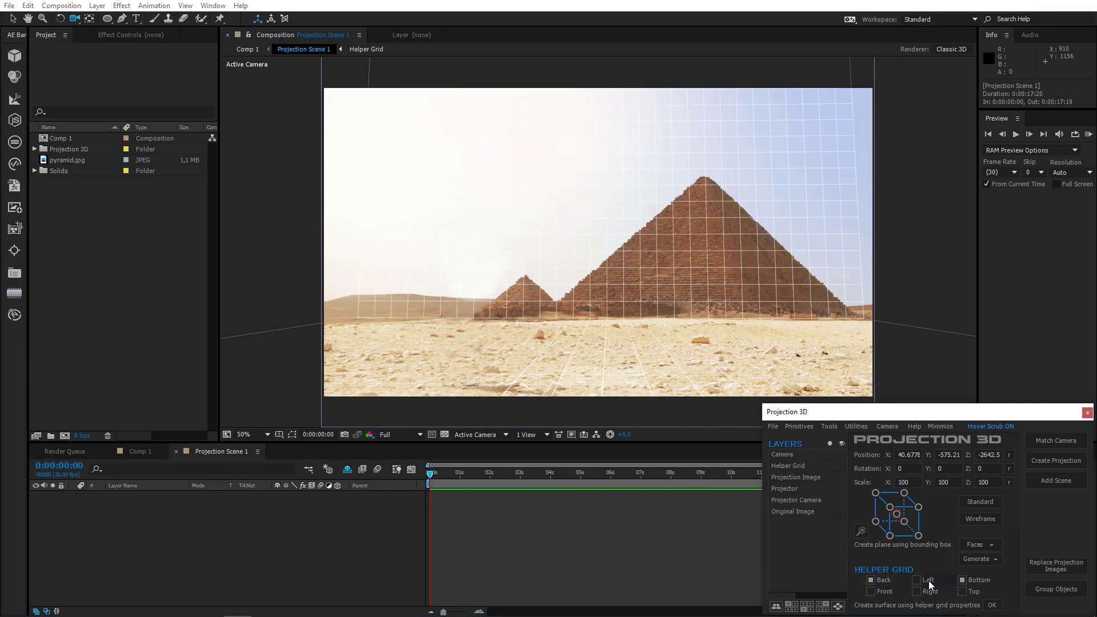
pyautogui.click(990, 604)
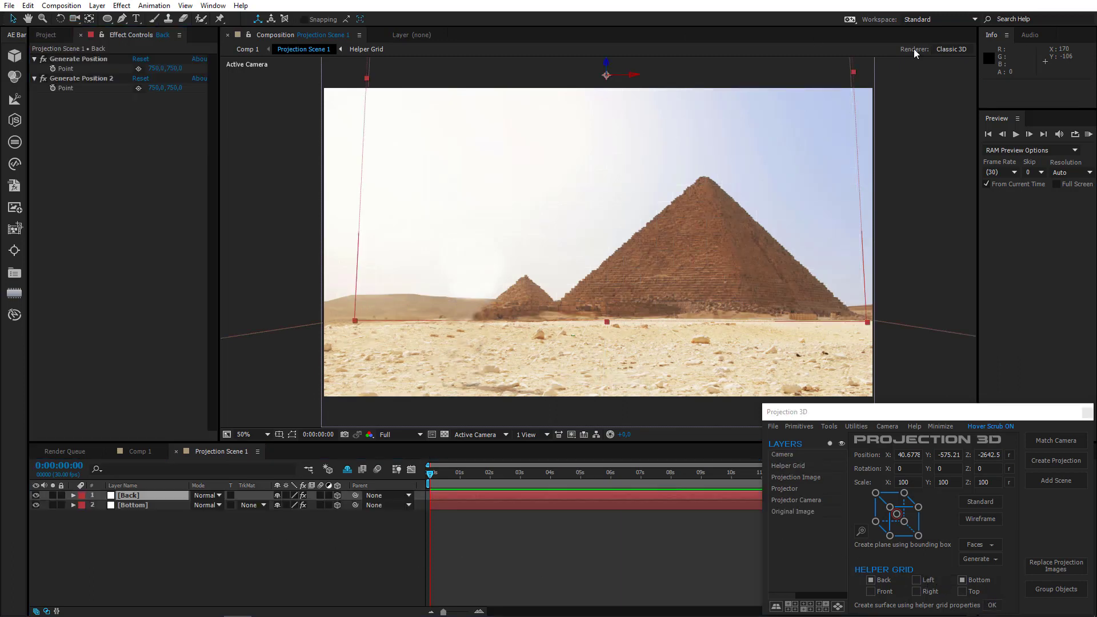
pyautogui.moveTo(853, 72); pyautogui.dragTo(900, 78)
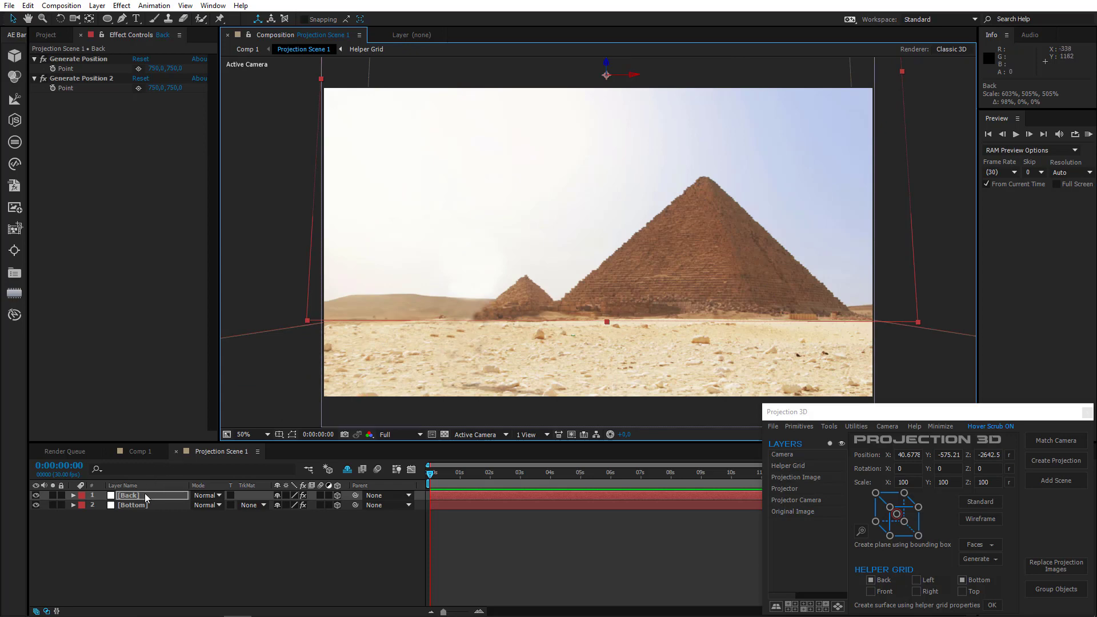
# Step: Move the Bottom surface's Generate Position point to the foreground sand below the small pyramid, and import the man image there
pyautogui.click(149, 508)
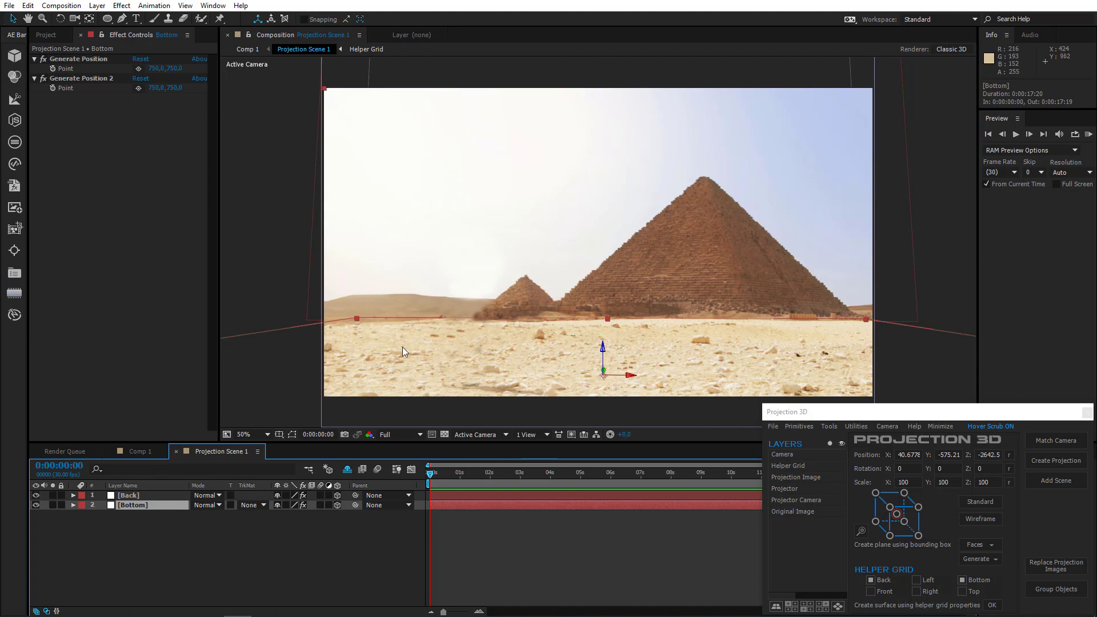
pyautogui.moveTo(603, 375); pyautogui.dragTo(506, 387)
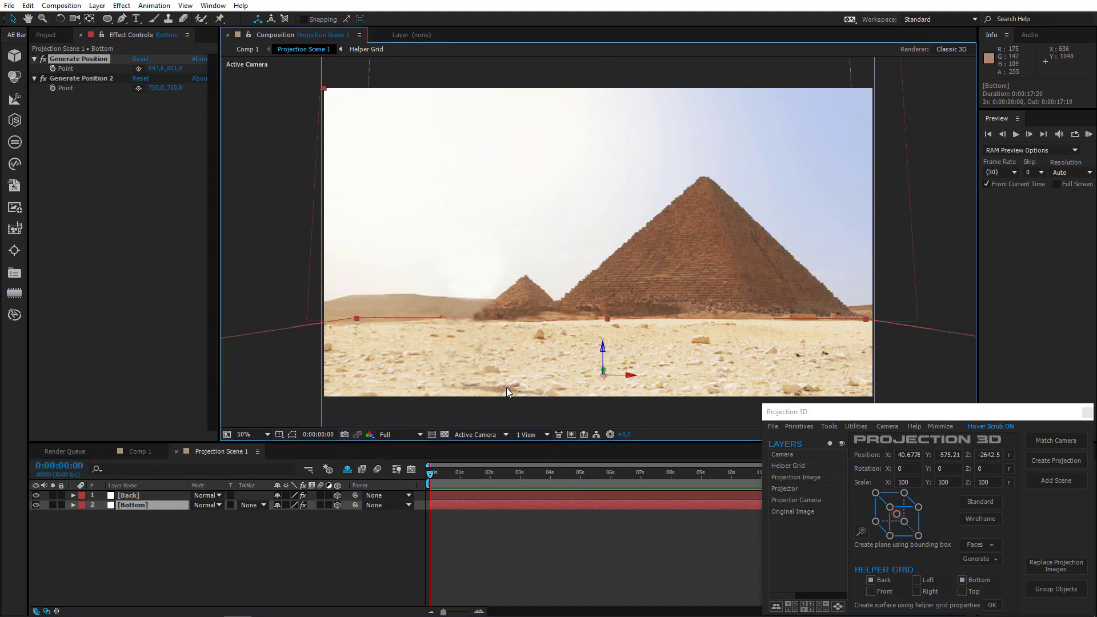
pyautogui.click(776, 426)
pyautogui.click(793, 441)
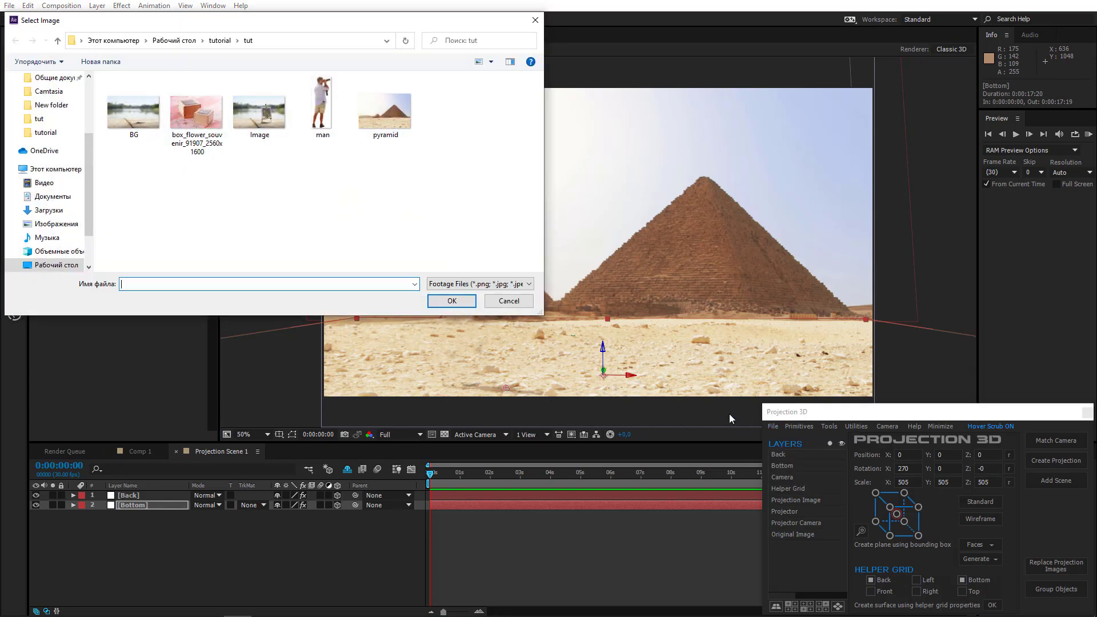
pyautogui.click(326, 115)
pyautogui.doubleClick(324, 114)
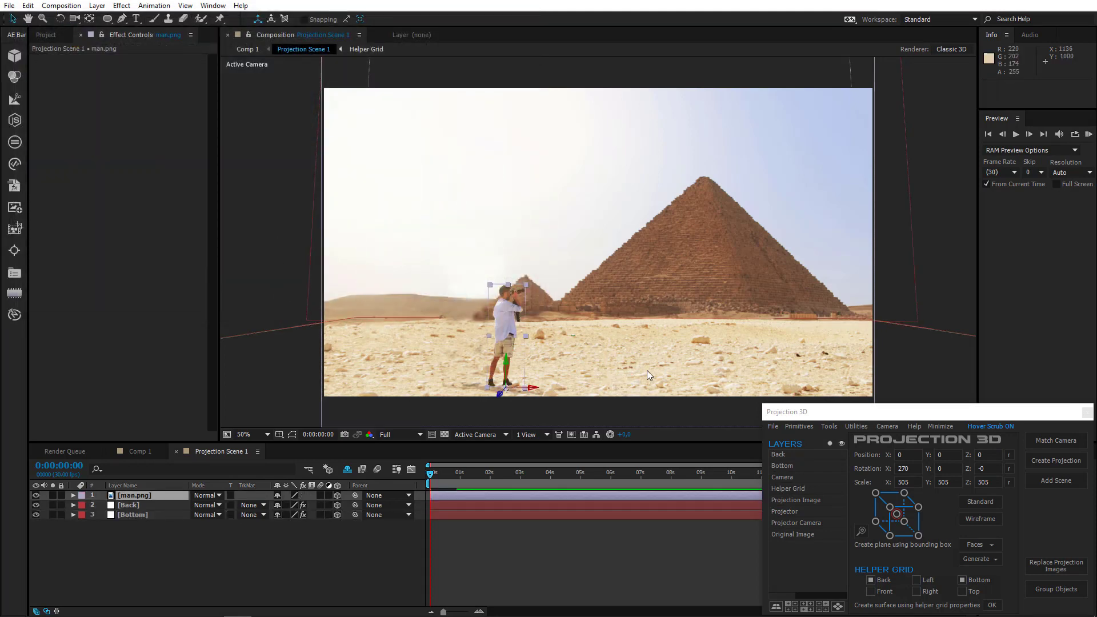
# Step: Scale man.png to 70% and shift him slightly along the sand so he stands in front of the small pyramid
pyautogui.moveTo(628, 331); pyautogui.dragTo(638, 284)
pyautogui.scroll(2, 570, 284)
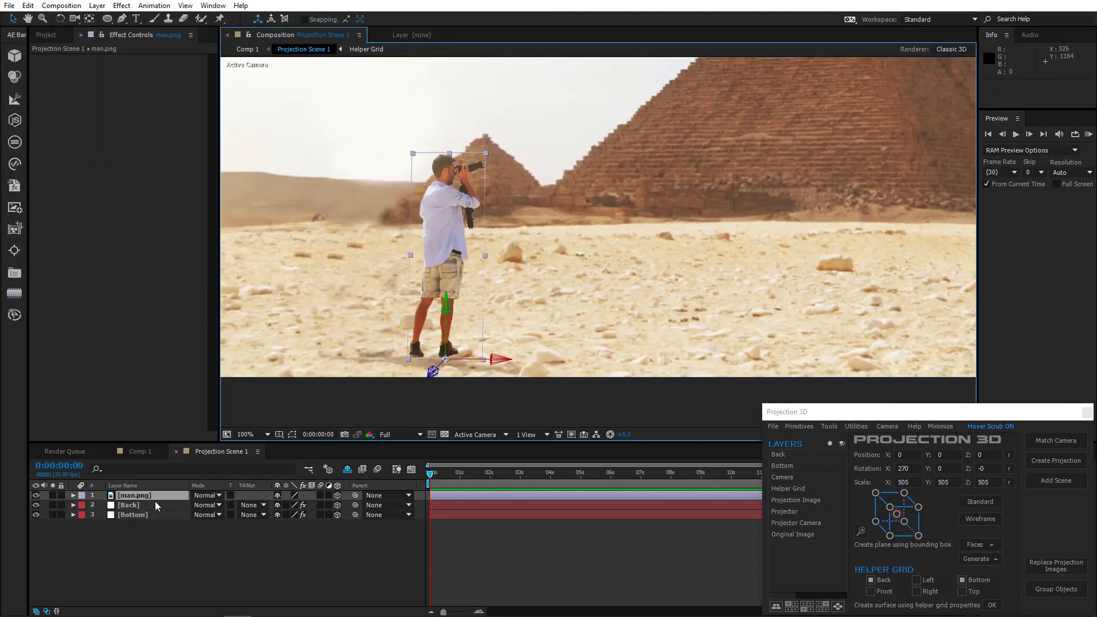
pyautogui.press('s')
pyautogui.moveTo(290, 509); pyautogui.dragTo(298, 505)
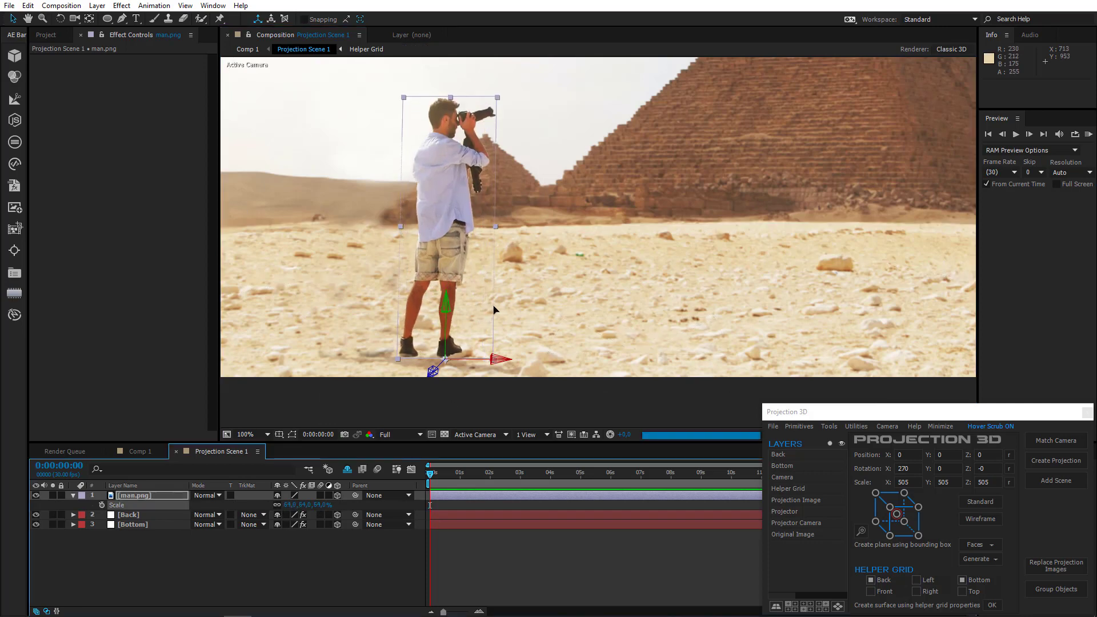
pyautogui.moveTo(489, 306); pyautogui.dragTo(501, 306)
pyautogui.scroll(-2, 685, 269)
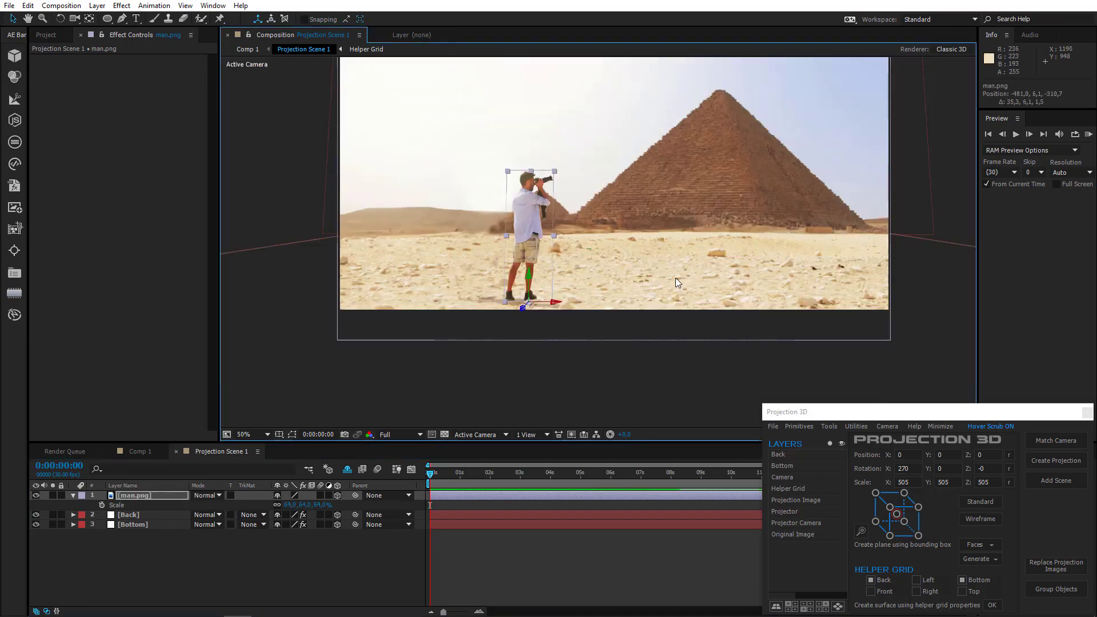
pyautogui.moveTo(573, 327); pyautogui.dragTo(412, 353)
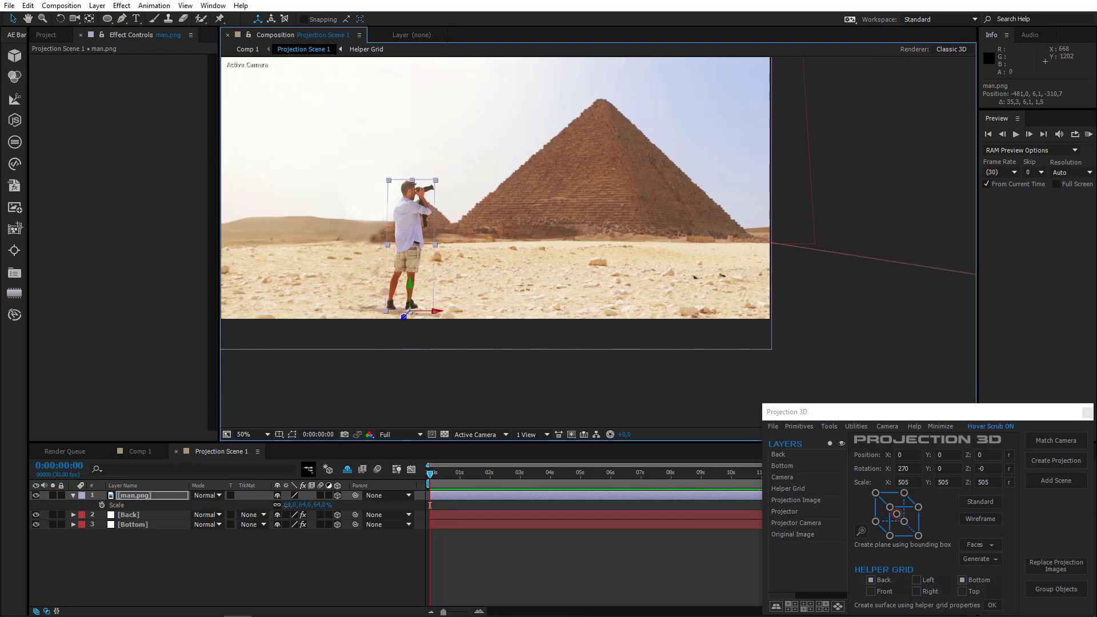
pyautogui.moveTo(287, 507); pyautogui.dragTo(306, 508)
pyautogui.moveTo(625, 329); pyautogui.dragTo(690, 394)
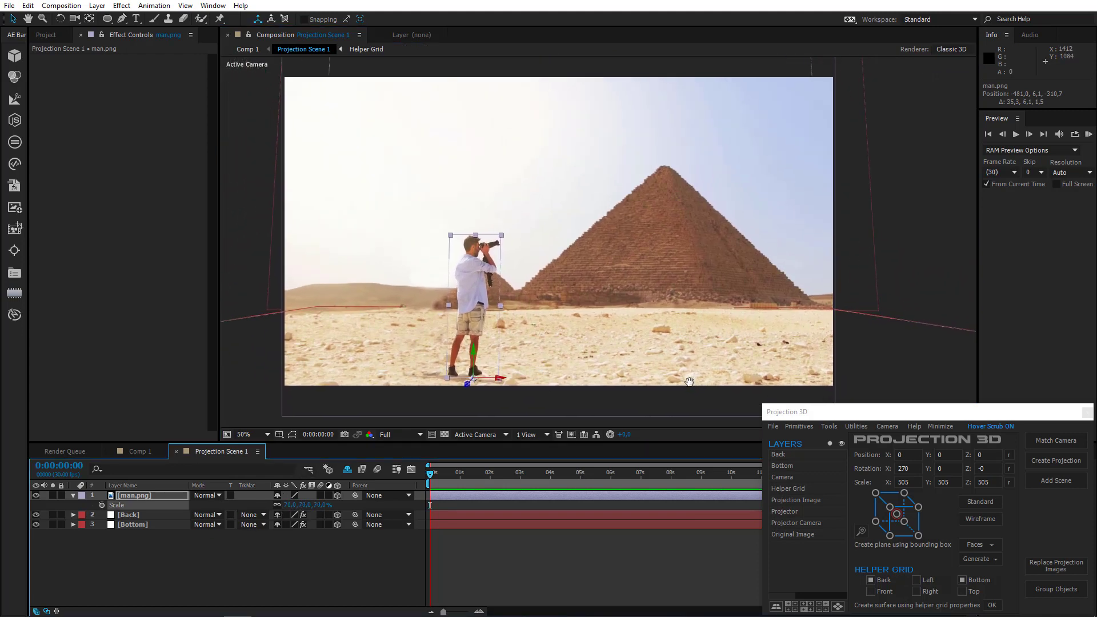
pyautogui.click(73, 495)
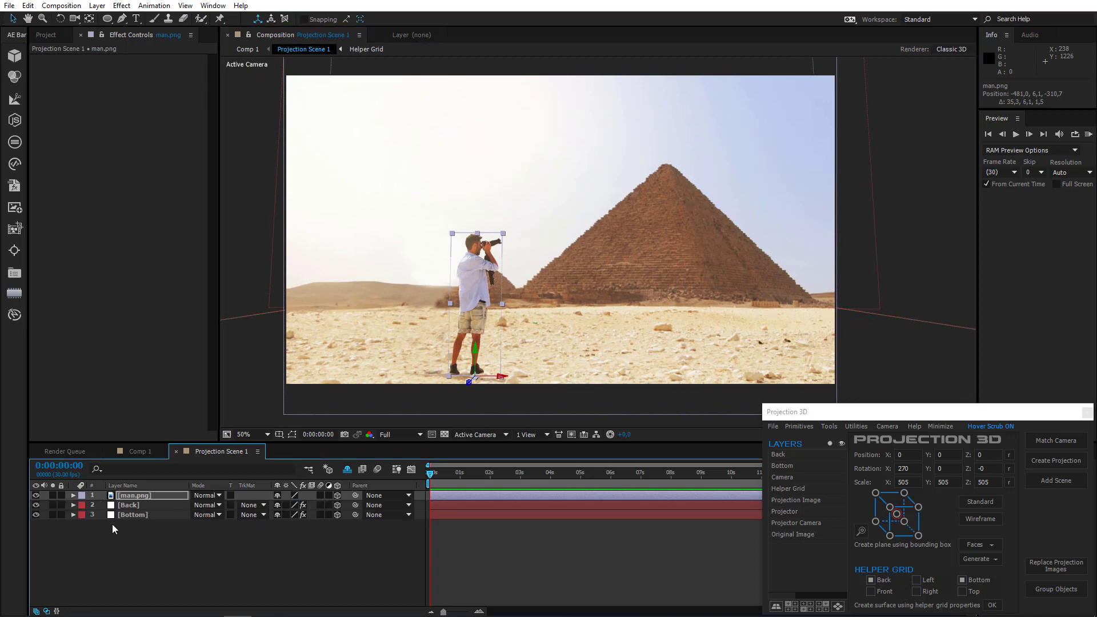
# Step: Return to Comp 1 and move the movie camera around the man and pyramid scene to check the projection's parallax
pyautogui.click(132, 451)
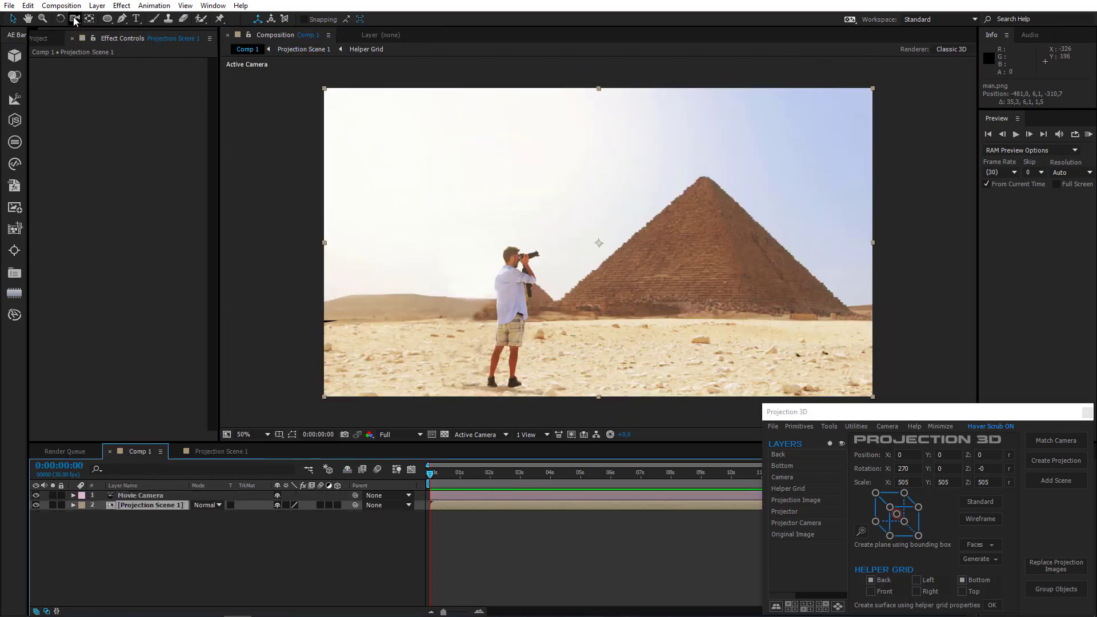
pyautogui.click(74, 19)
pyautogui.moveTo(385, 265); pyautogui.dragTo(432, 284)
pyautogui.hotkey('ctrl', 'z')
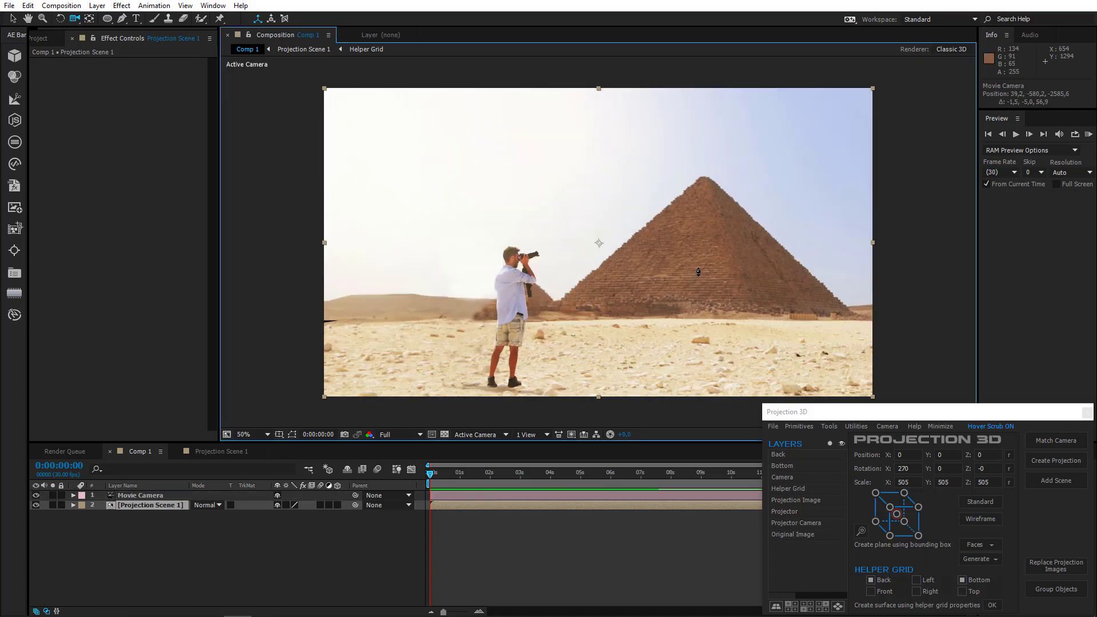
pyautogui.moveTo(698, 272); pyautogui.dragTo(687, 303)
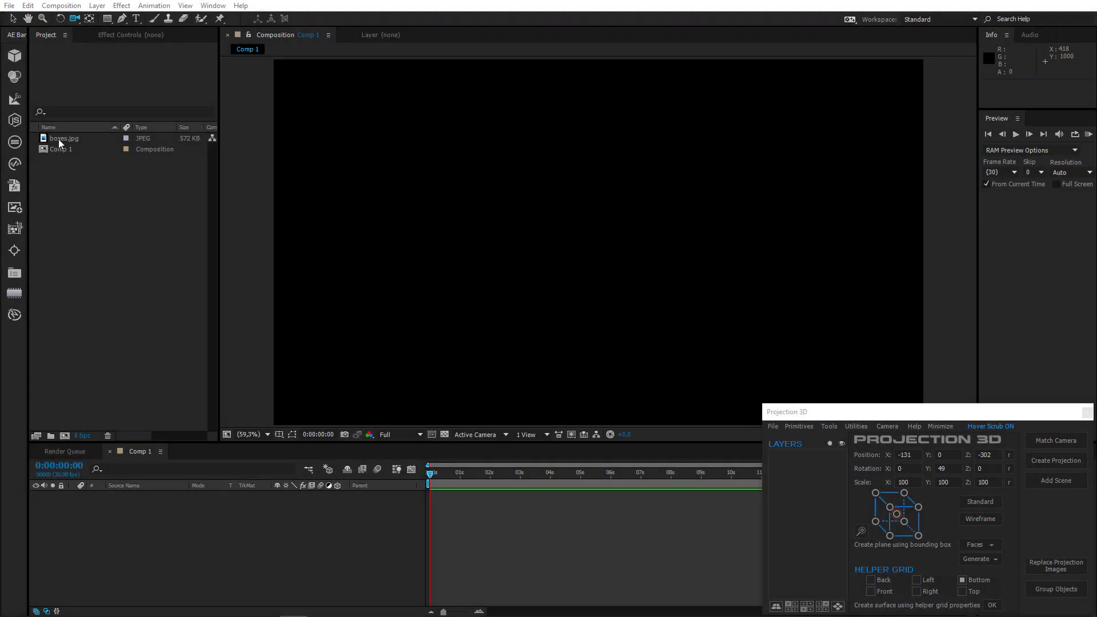
# Step: Add boxes.jpg to the new project's Comp 1 and set its scale to 75%
pyautogui.moveTo(58, 139); pyautogui.dragTo(136, 502)
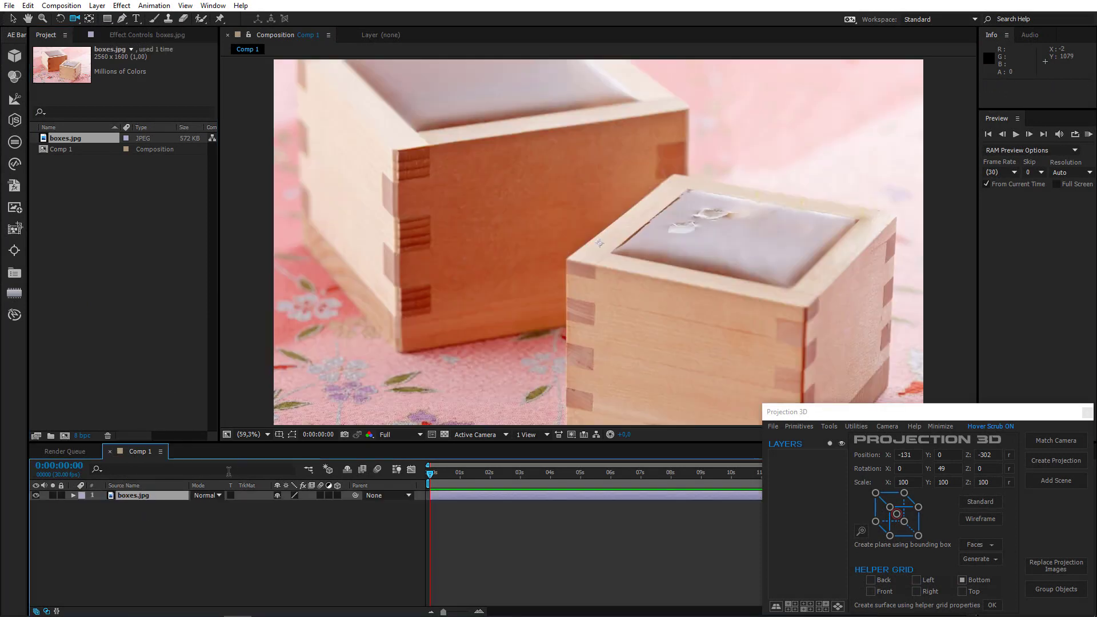
pyautogui.press('s')
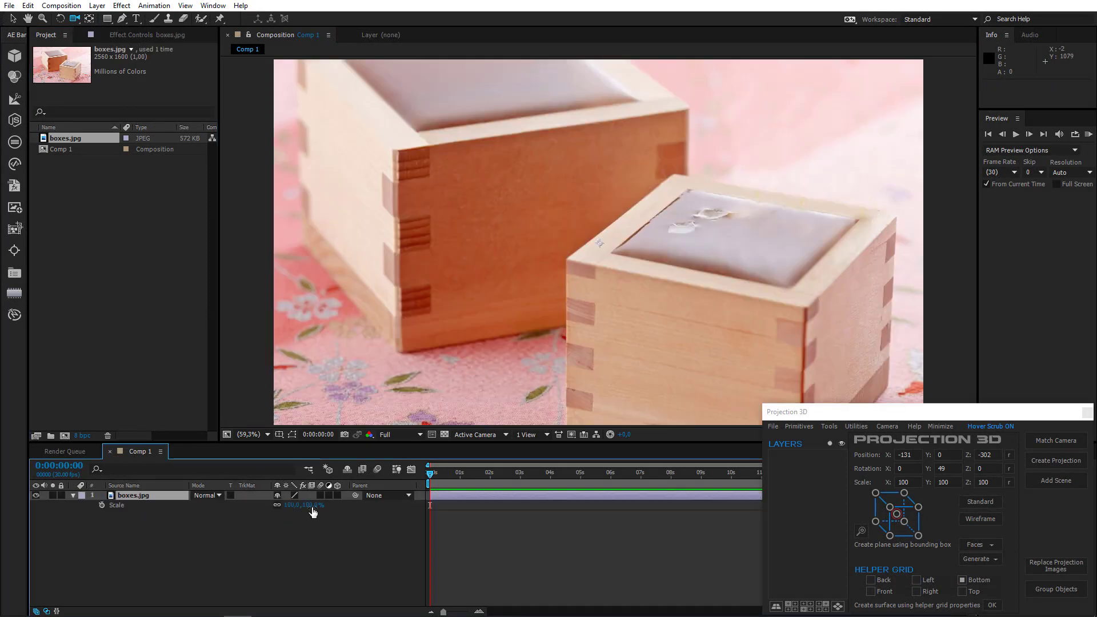
pyautogui.moveTo(313, 508); pyautogui.dragTo(303, 511)
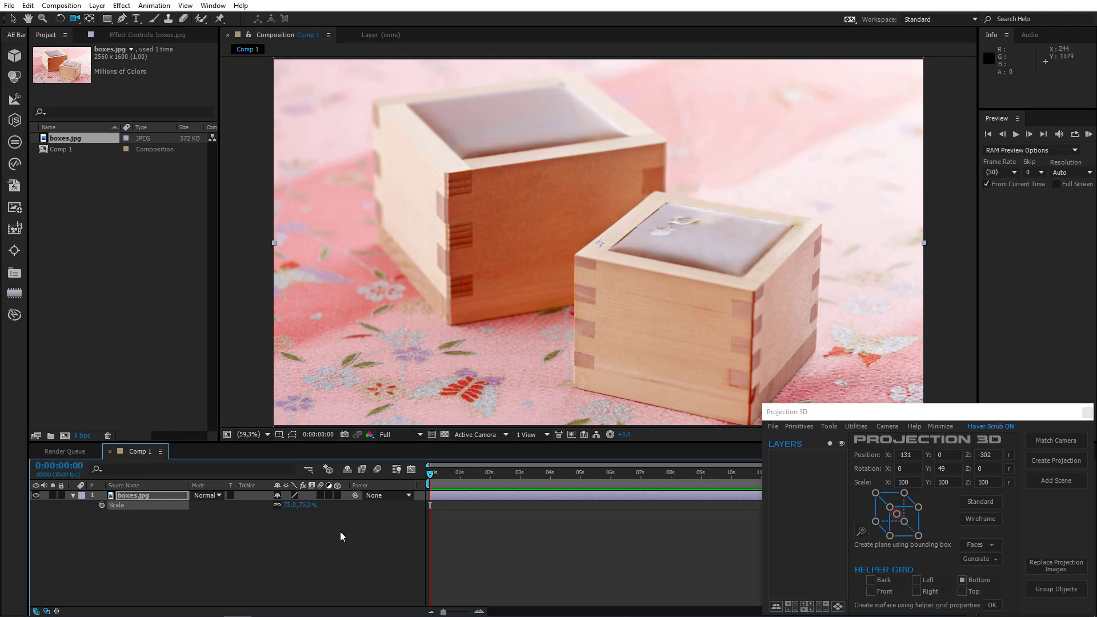
pyautogui.click(74, 495)
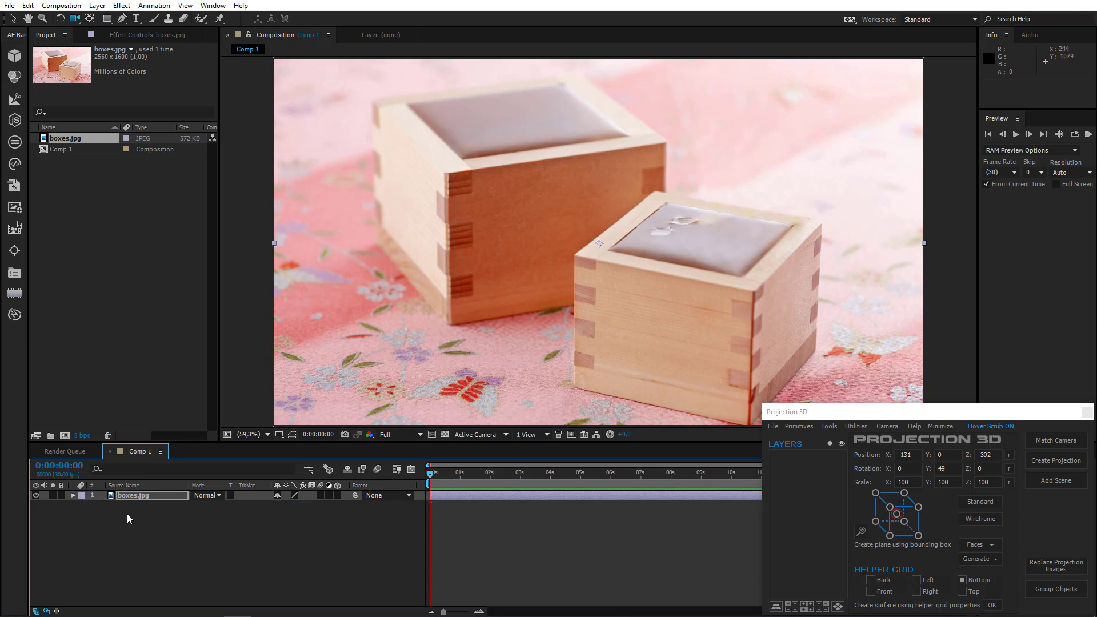
pyautogui.click(166, 521)
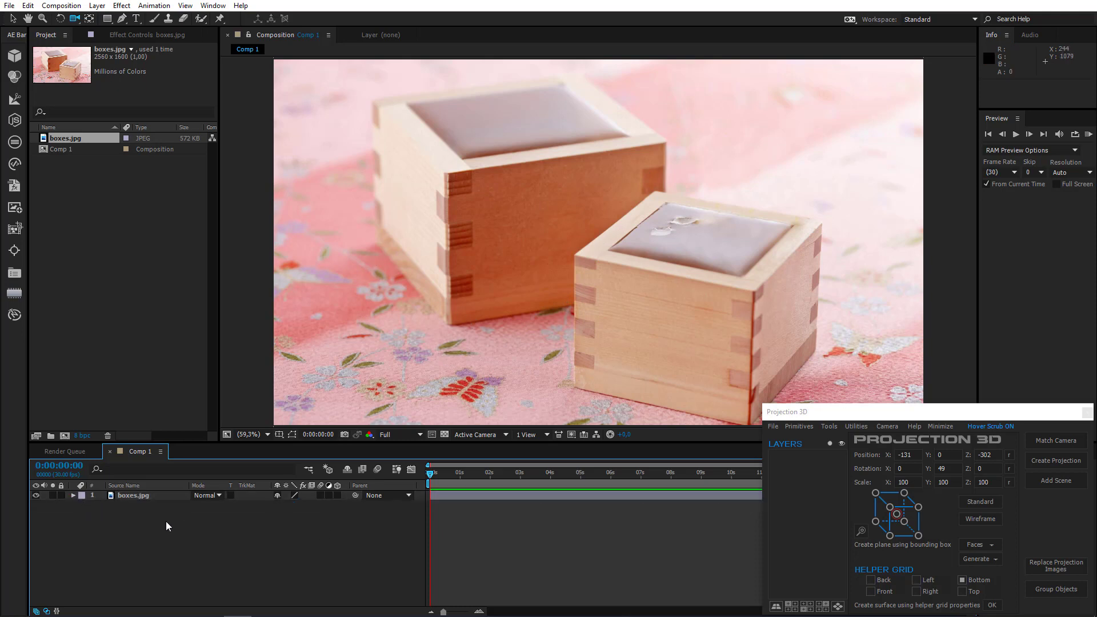
# Step: Start camera matching for the boxes photo and orbit the camera so the helper grid roughly follows the boxes' perspective
pyautogui.click(1060, 444)
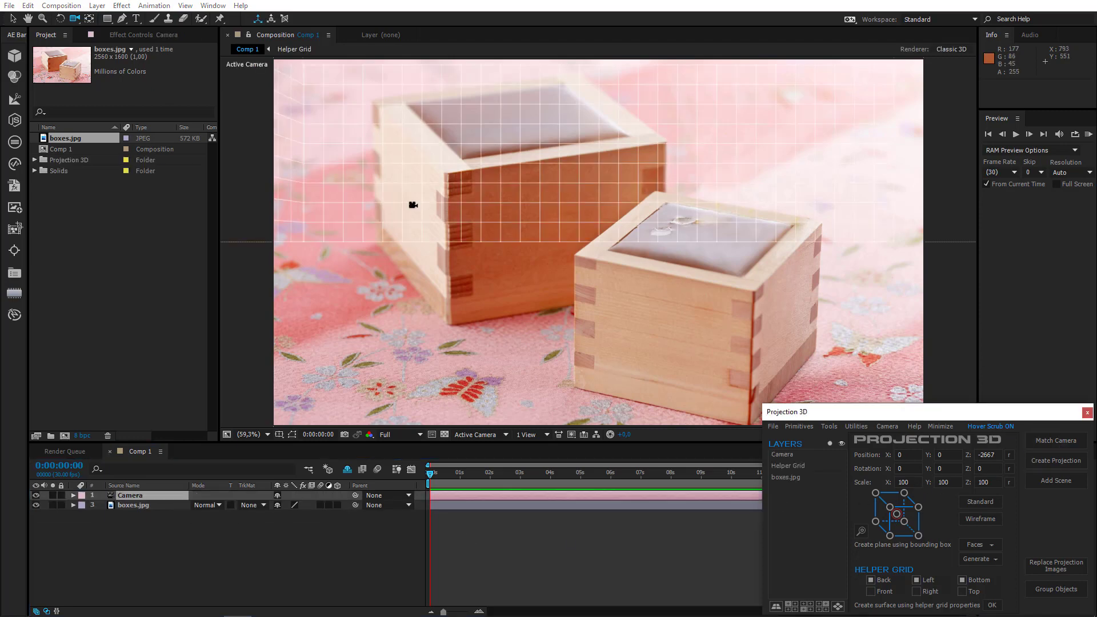
pyautogui.moveTo(523, 125); pyautogui.dragTo(564, 229)
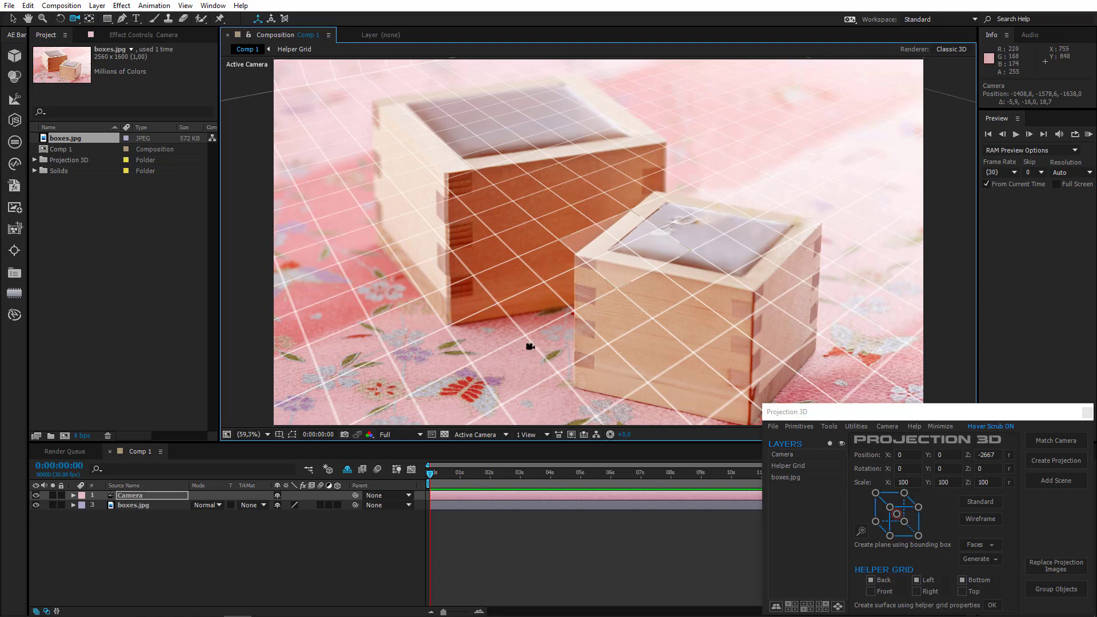
# Step: Give the matching camera the 50mm preset and realign the helper grid with the edges of the boxes
pyautogui.doubleClick(133, 495)
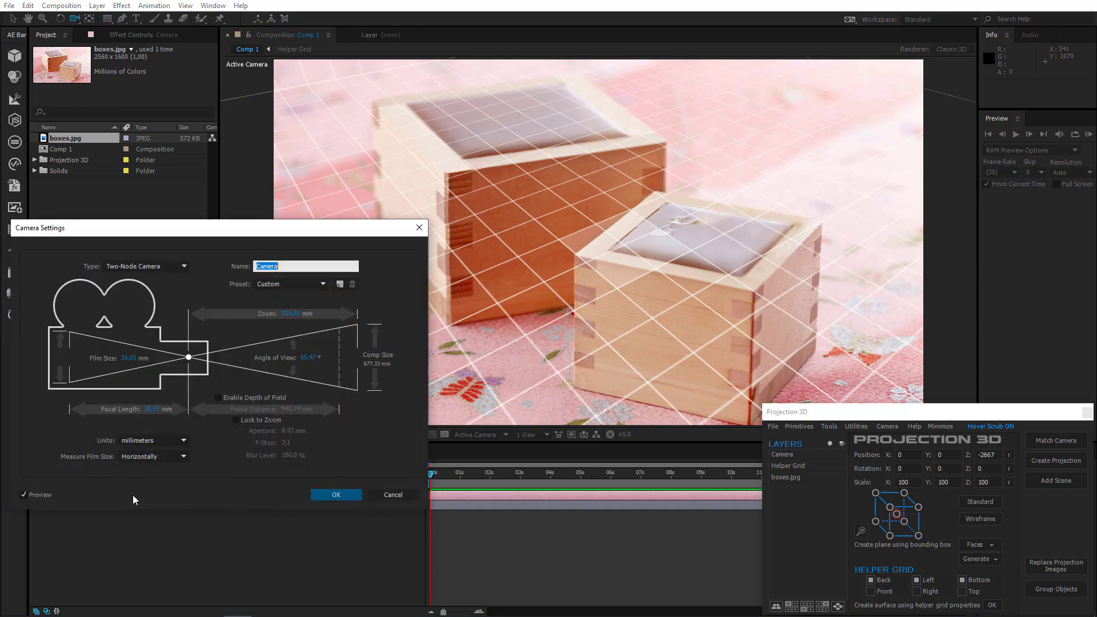
pyautogui.click(264, 284)
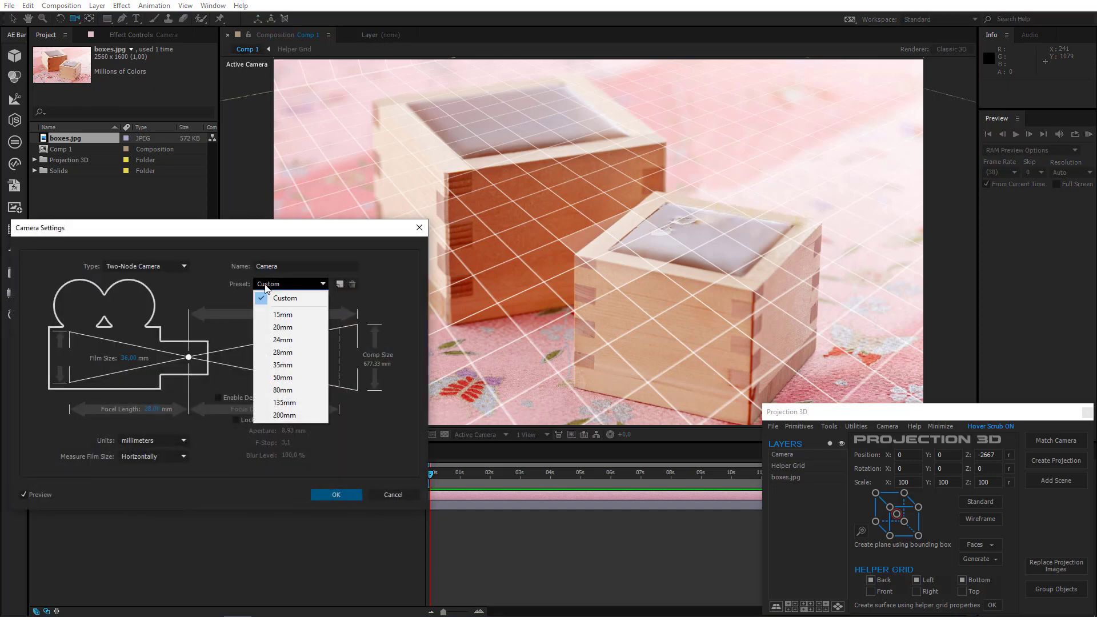
pyautogui.click(286, 377)
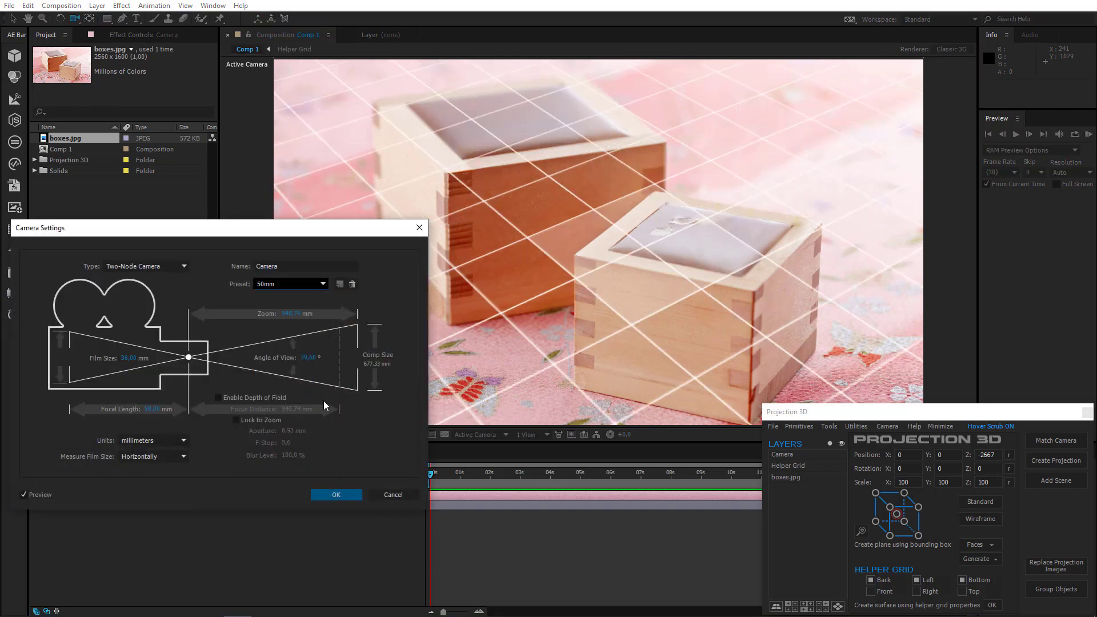
pyautogui.click(327, 494)
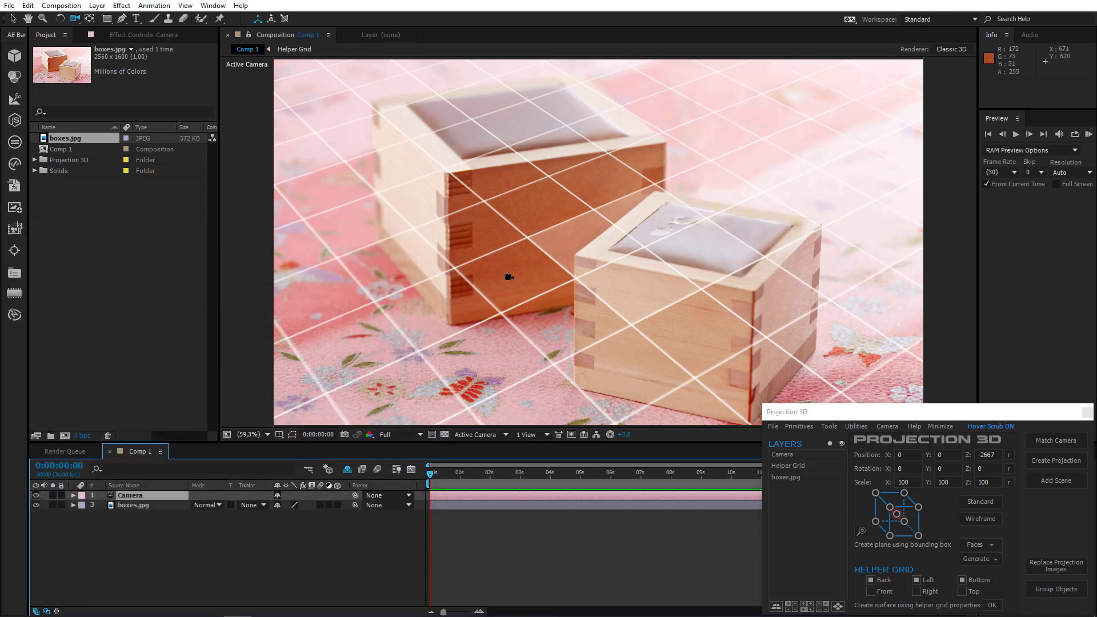
pyautogui.moveTo(506, 276); pyautogui.dragTo(368, 380)
# Step: Change the matching camera to the 80mm preset and fine-tune its view until the grid lines run parallel to the boxes' edges
pyautogui.doubleClick(131, 496)
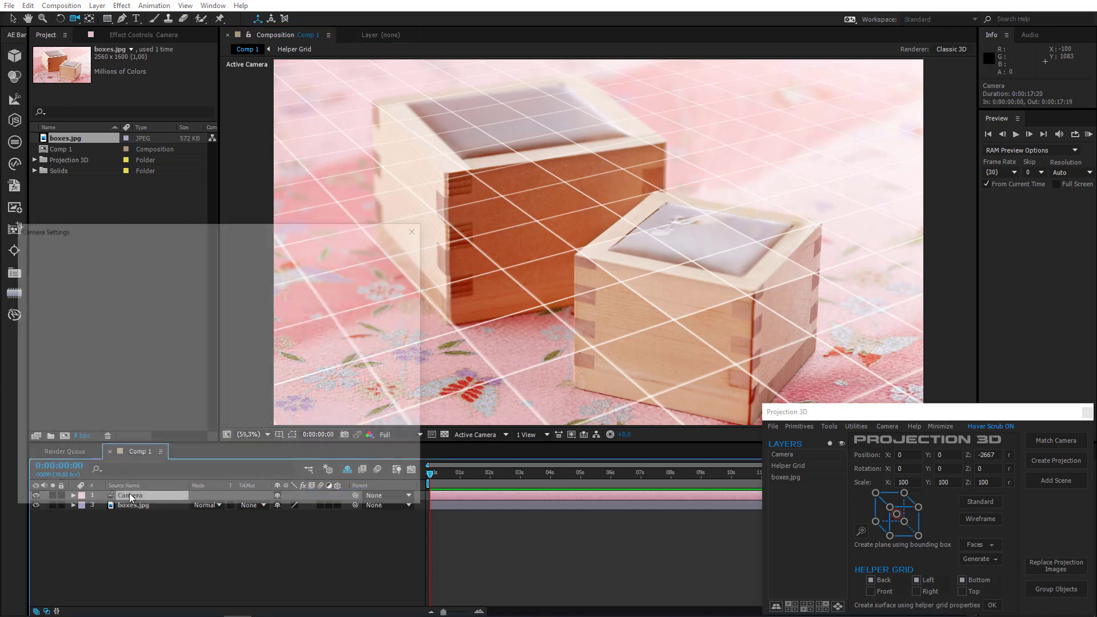
pyautogui.click(288, 284)
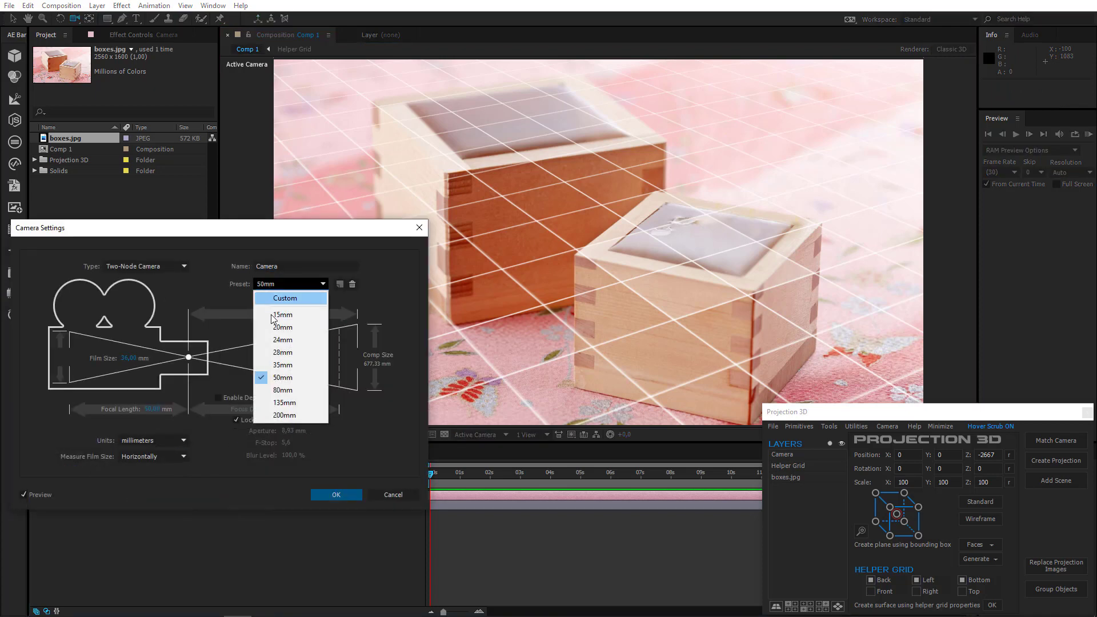
pyautogui.click(276, 390)
pyautogui.click(336, 497)
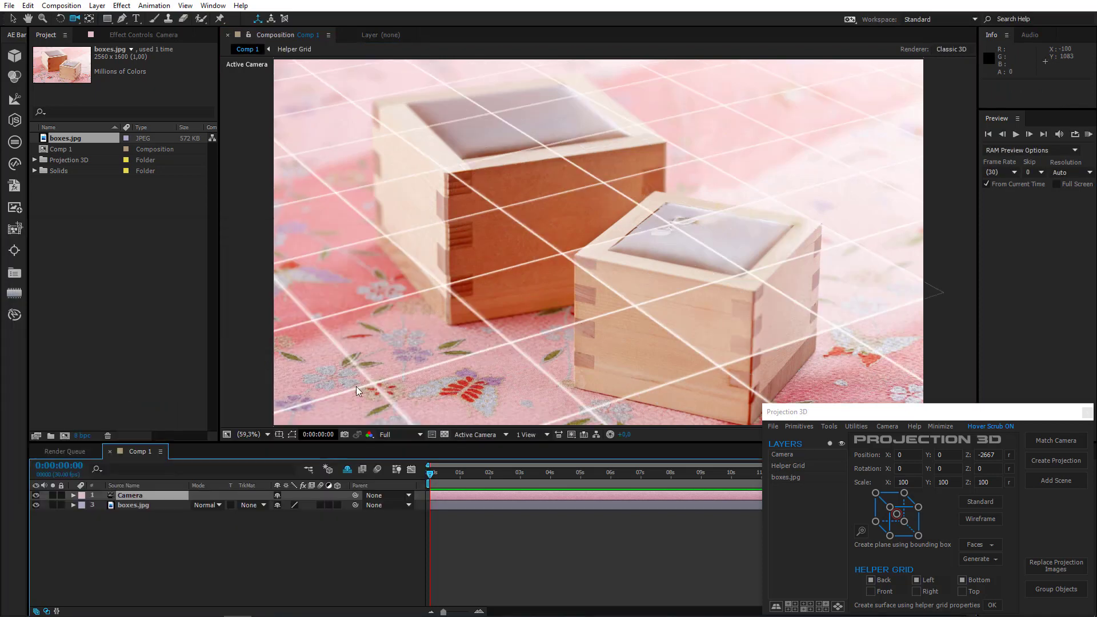
pyautogui.moveTo(365, 371); pyautogui.dragTo(538, 266)
pyautogui.press(',')
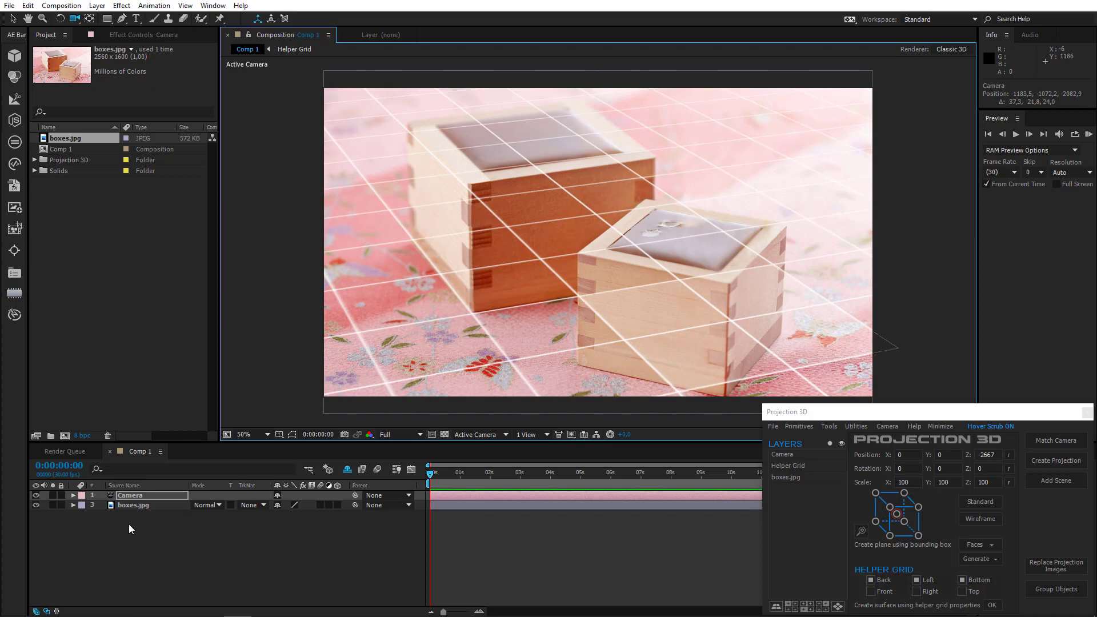
# Step: Create a projection from the Camera and boxes.jpg layers with the number of scenes set to 3
pyautogui.moveTo(129, 523); pyautogui.dragTo(159, 480)
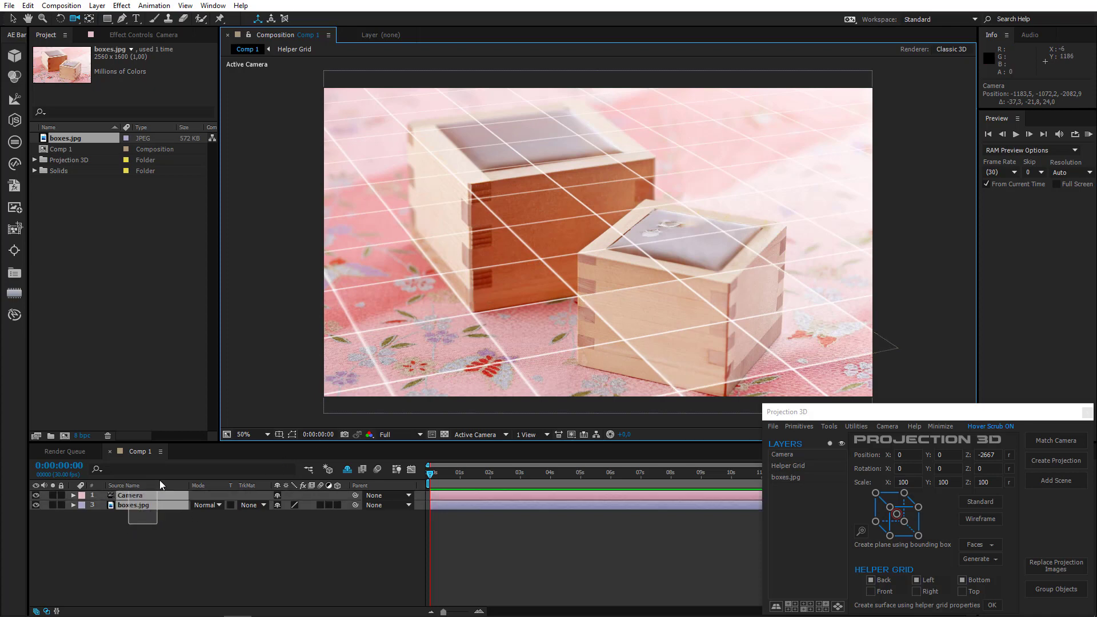
pyautogui.click(1034, 461)
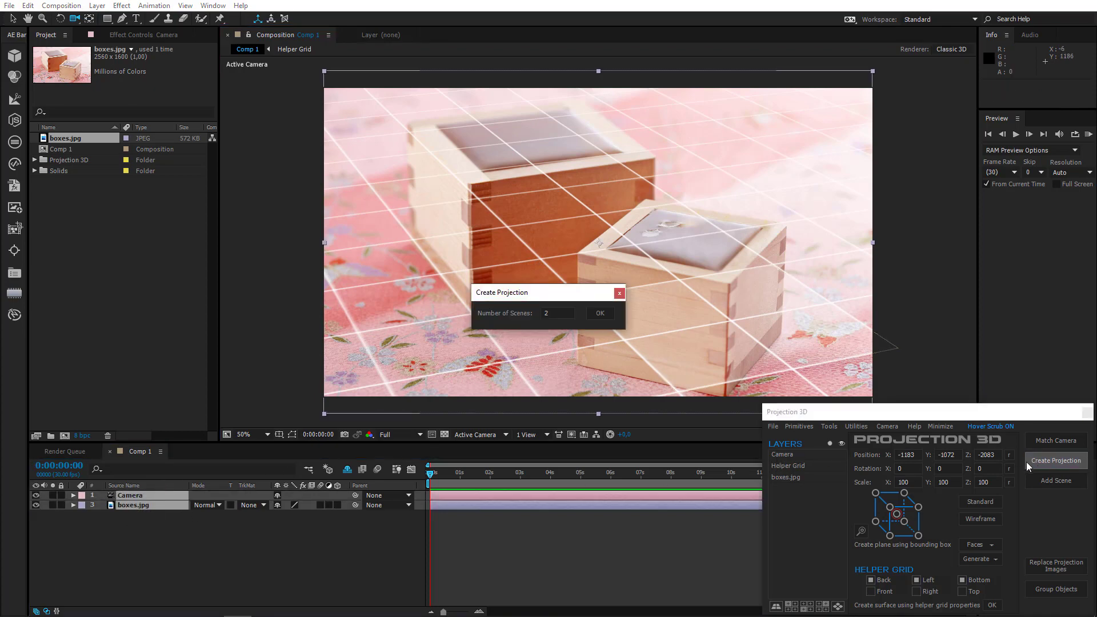
pyautogui.click(554, 312)
pyautogui.write('3')
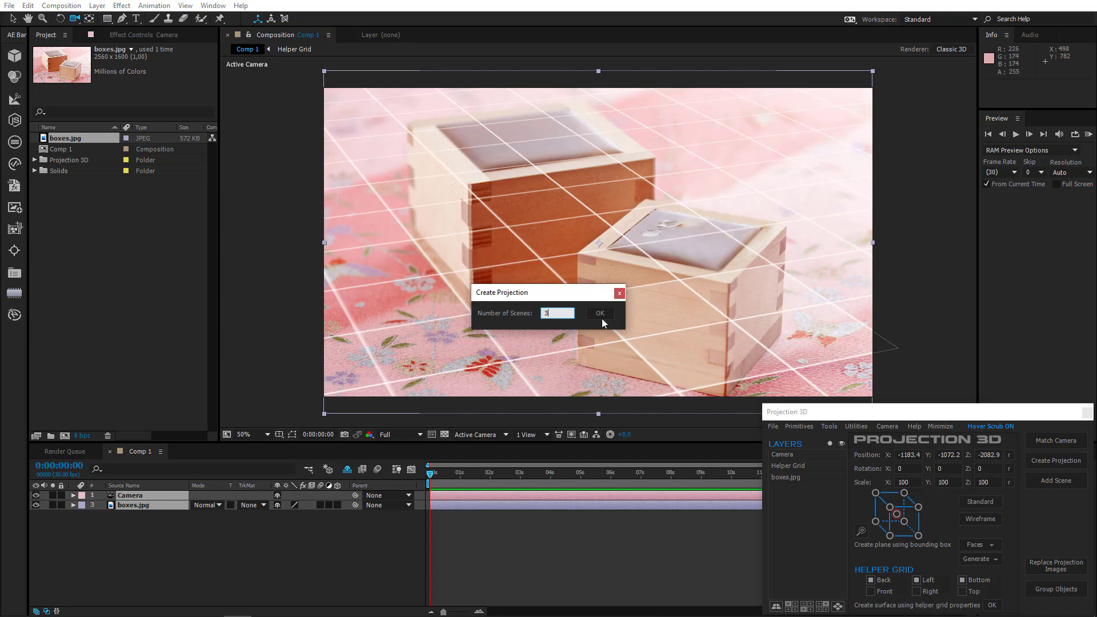
pyautogui.click(606, 313)
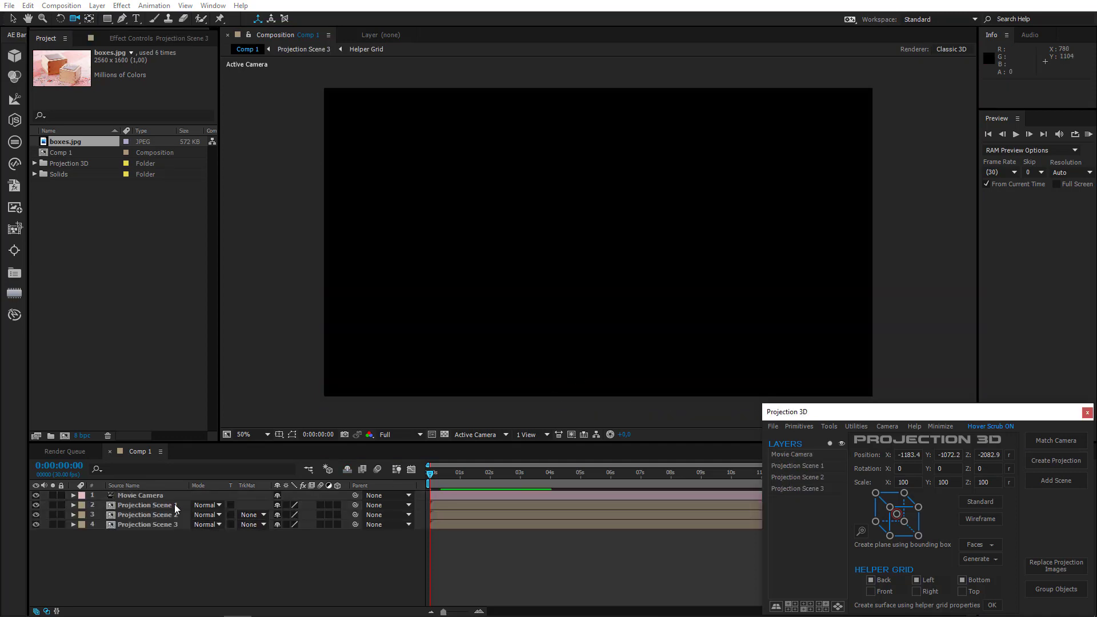
# Step: In Projection Scene 3, reduce the helper grid to its Bottom side and create a surface from it
pyautogui.doubleClick(156, 524)
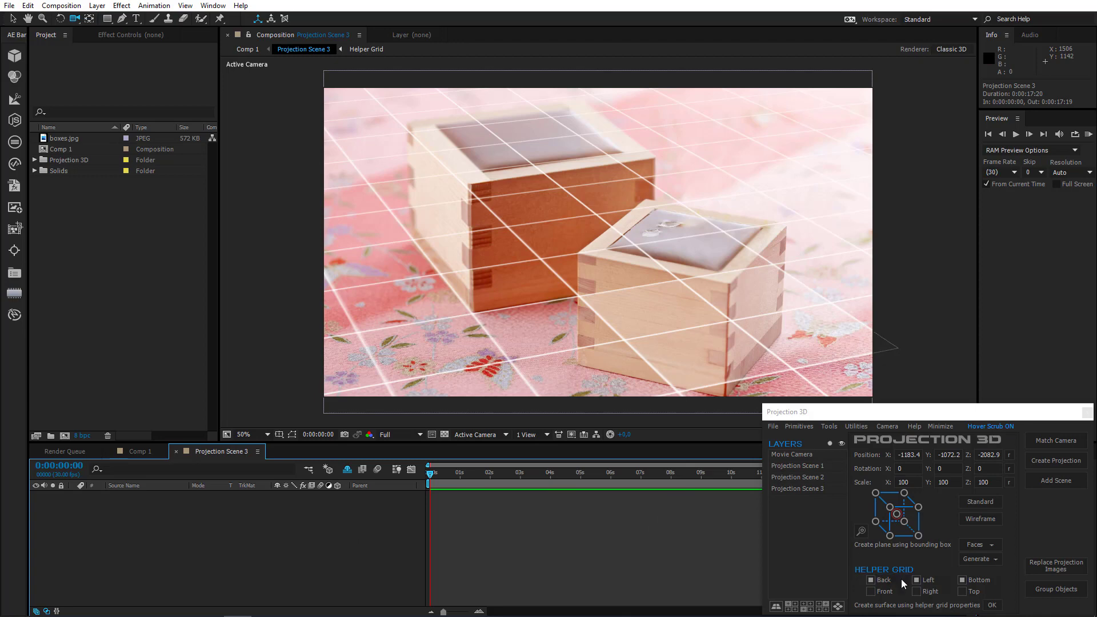
pyautogui.click(883, 580)
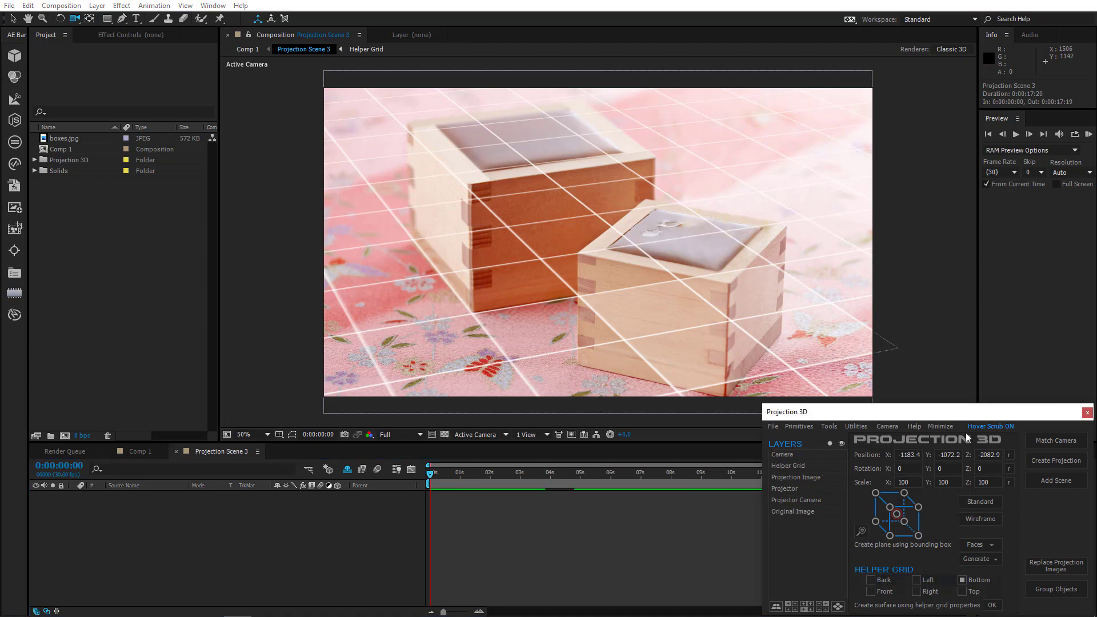
pyautogui.click(994, 605)
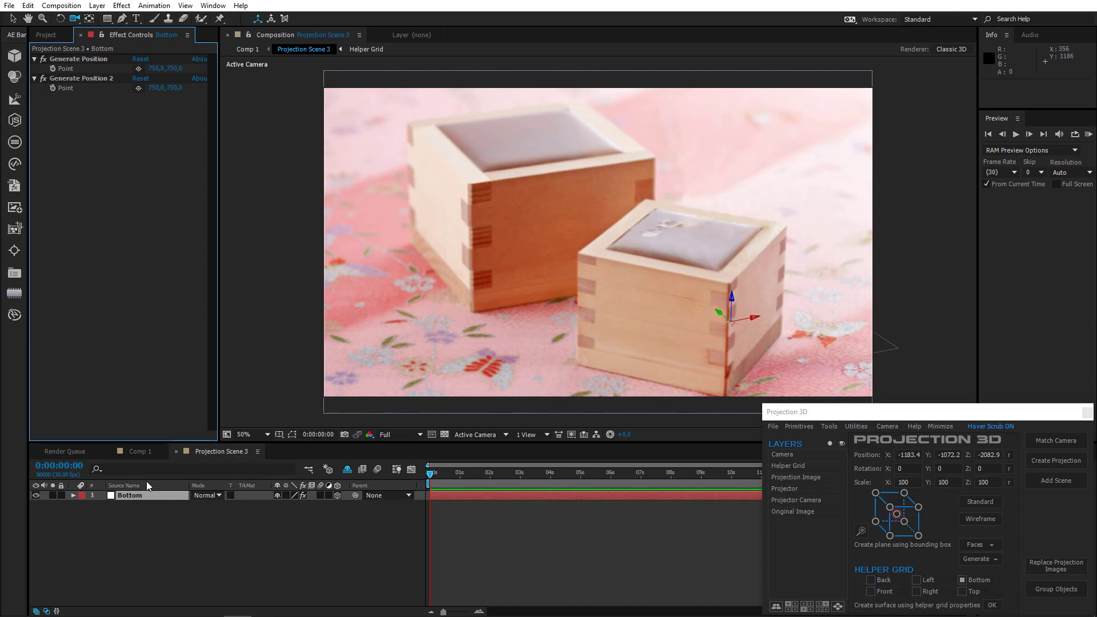
# Step: Place the Bottom surface's Generate Position point at the near lower corner of the large box
pyautogui.click(143, 497)
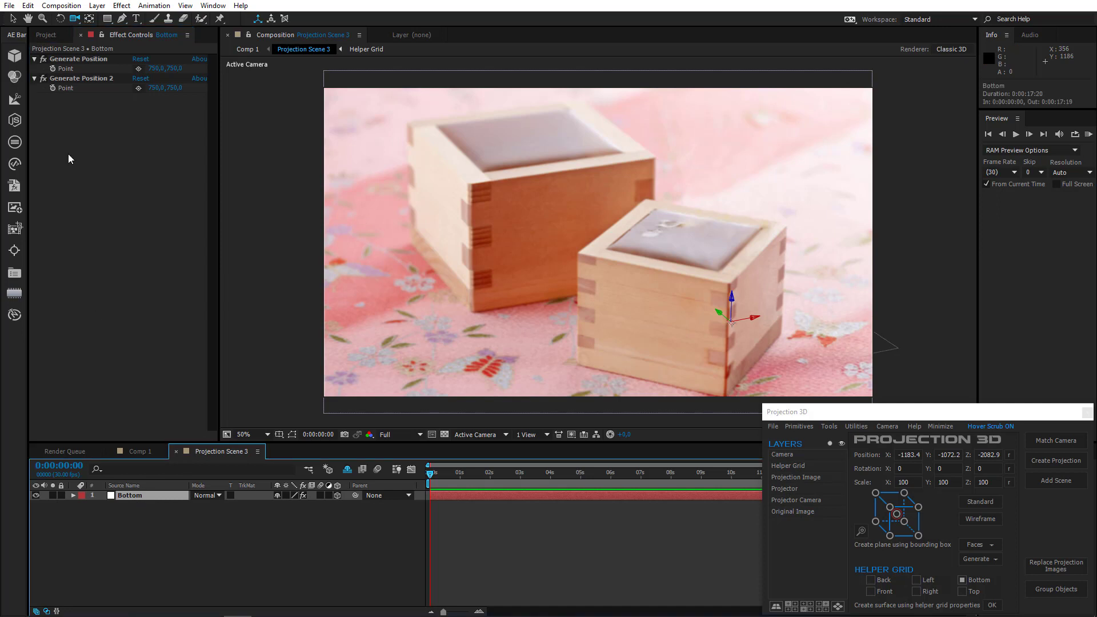
pyautogui.click(139, 68)
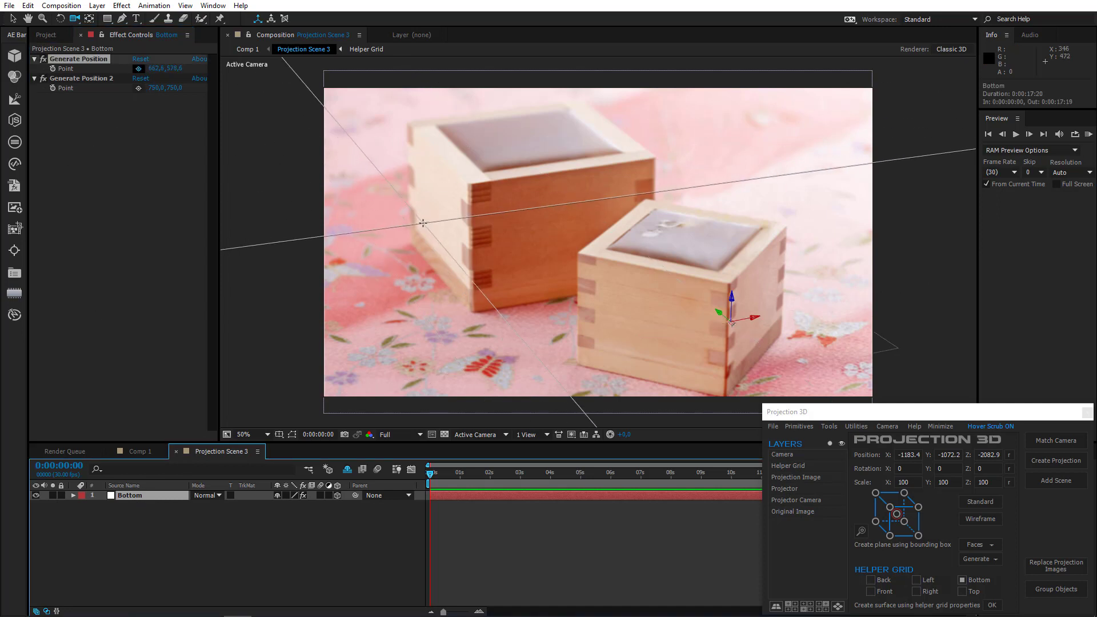
pyautogui.click(473, 311)
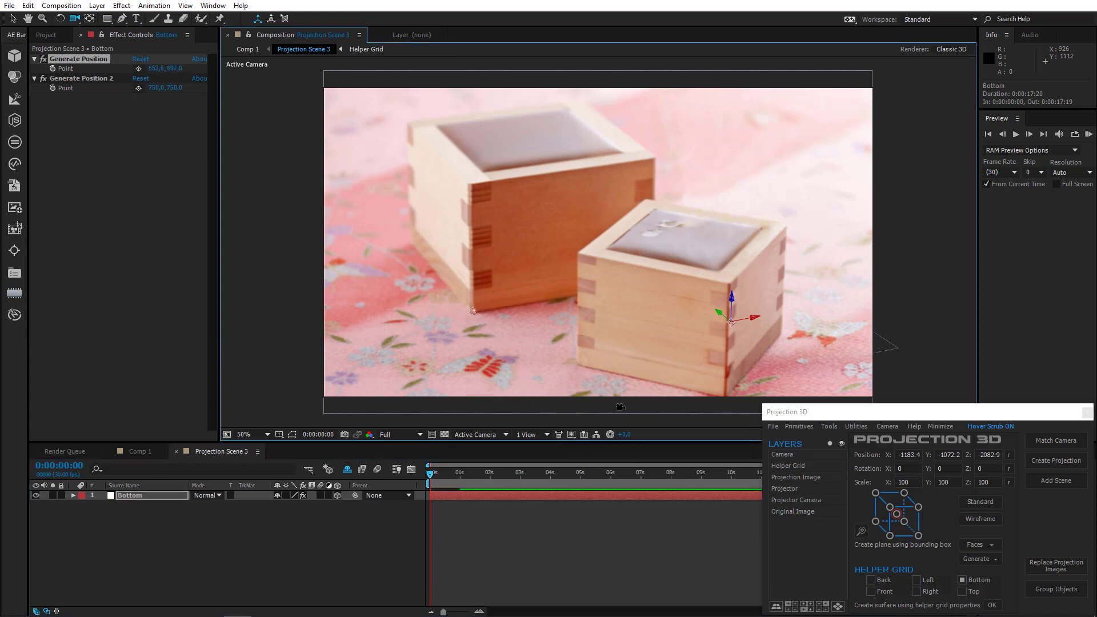
# Step: Generate a cube primitive at the large box's near corner and move its anchor point to the cube's front lower-left corner
pyautogui.click(812, 430)
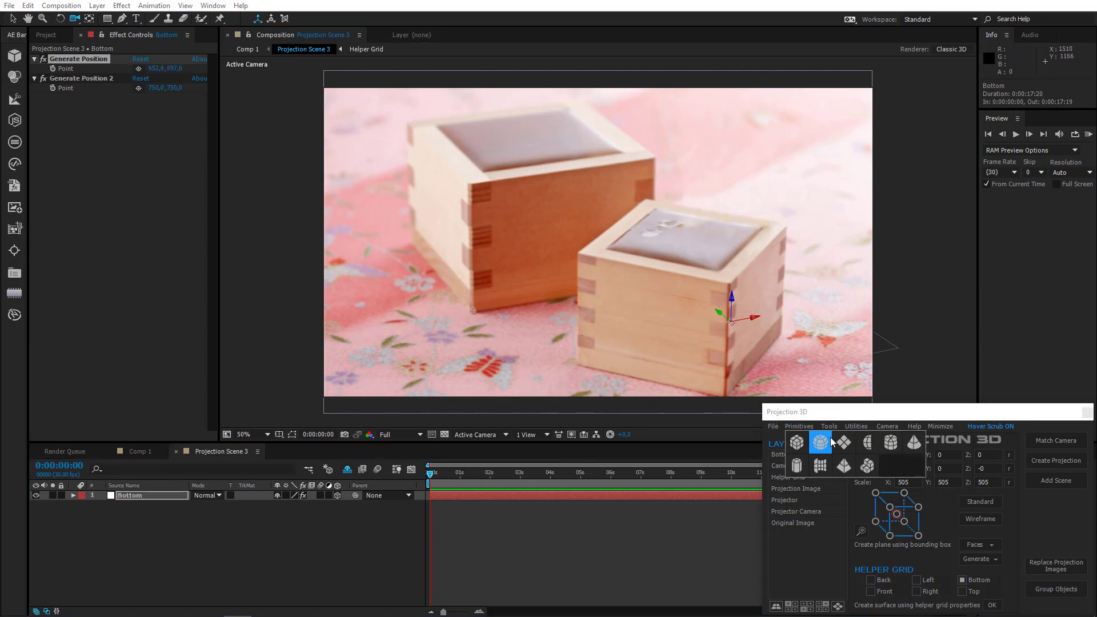
pyautogui.click(797, 442)
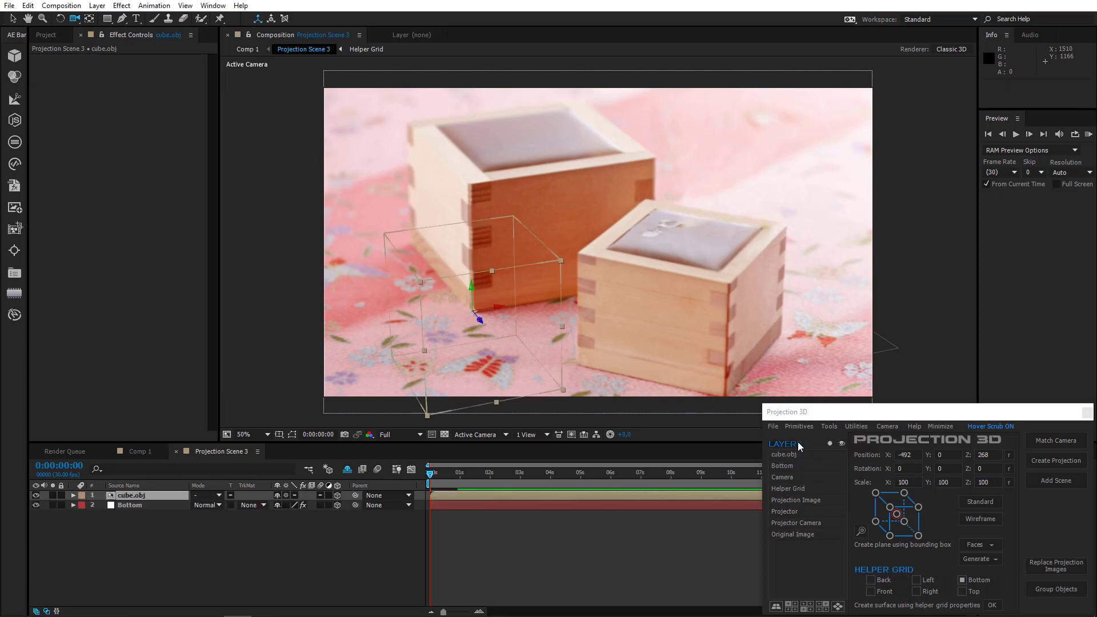
pyautogui.click(862, 531)
pyautogui.moveTo(547, 209); pyautogui.dragTo(150, 145)
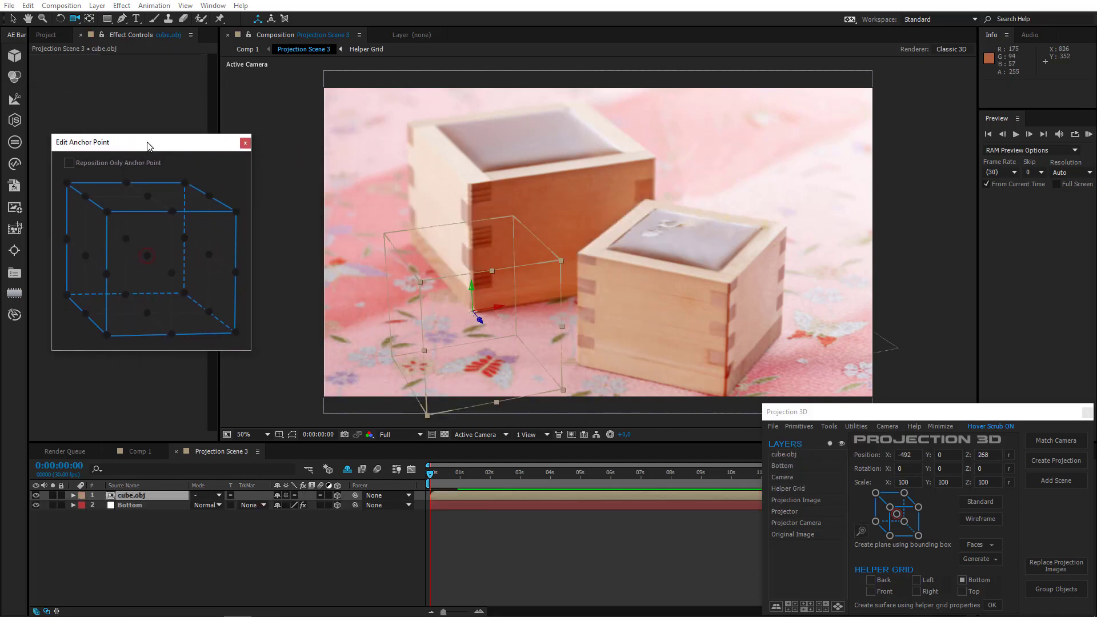
pyautogui.click(108, 336)
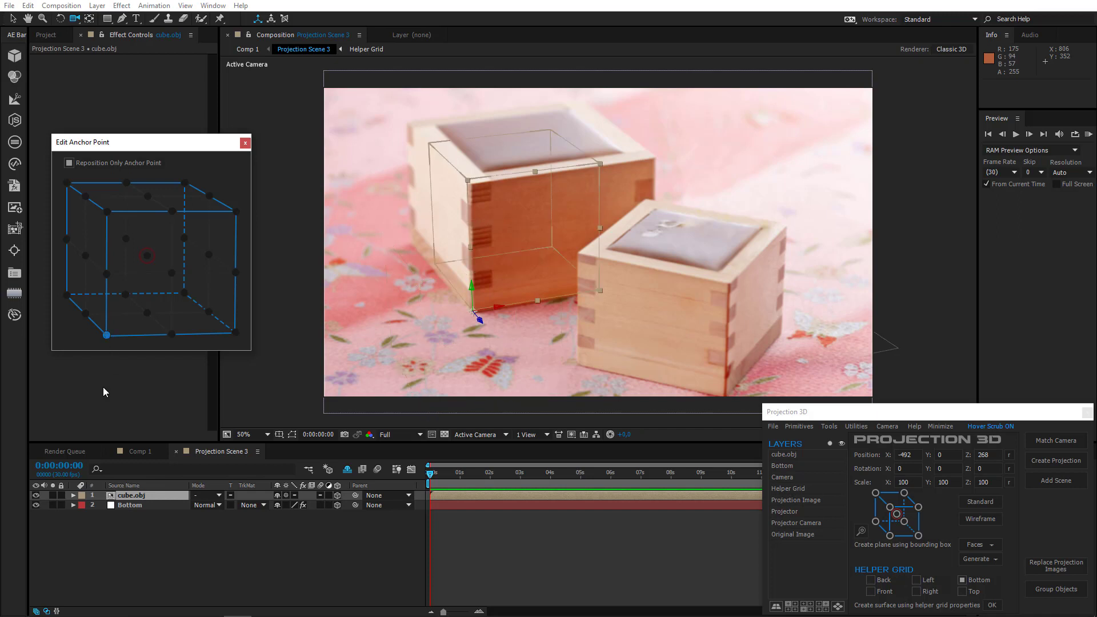
# Step: Scale cube.obj to about 142% in X and 168% in Z so its wireframe fits the large box
pyautogui.click(144, 497)
pyautogui.press('s')
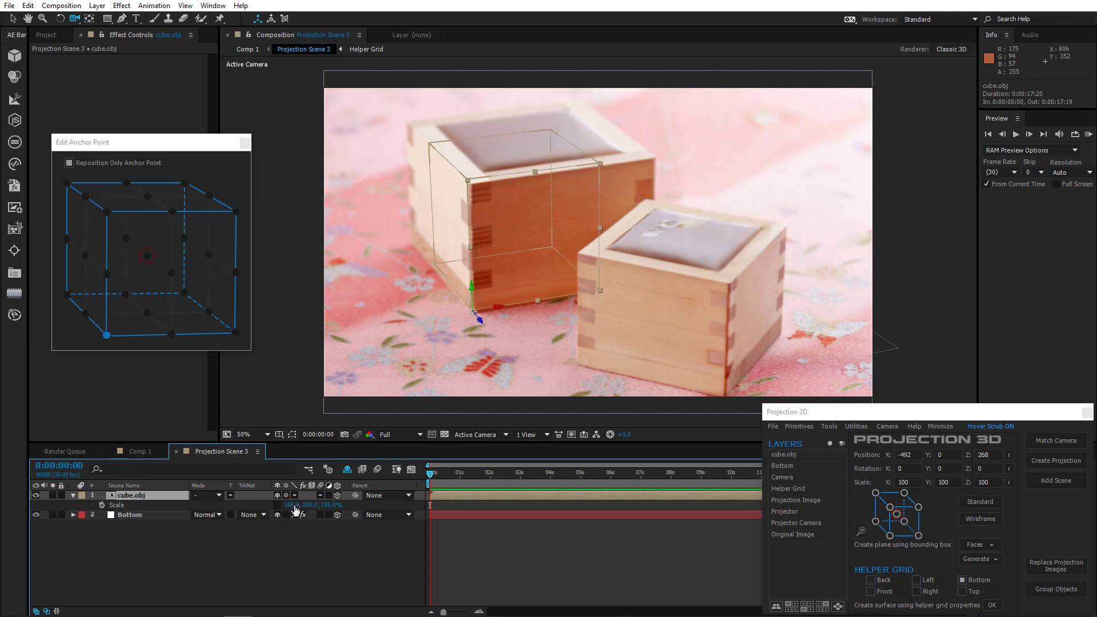
pyautogui.moveTo(292, 505); pyautogui.dragTo(374, 504)
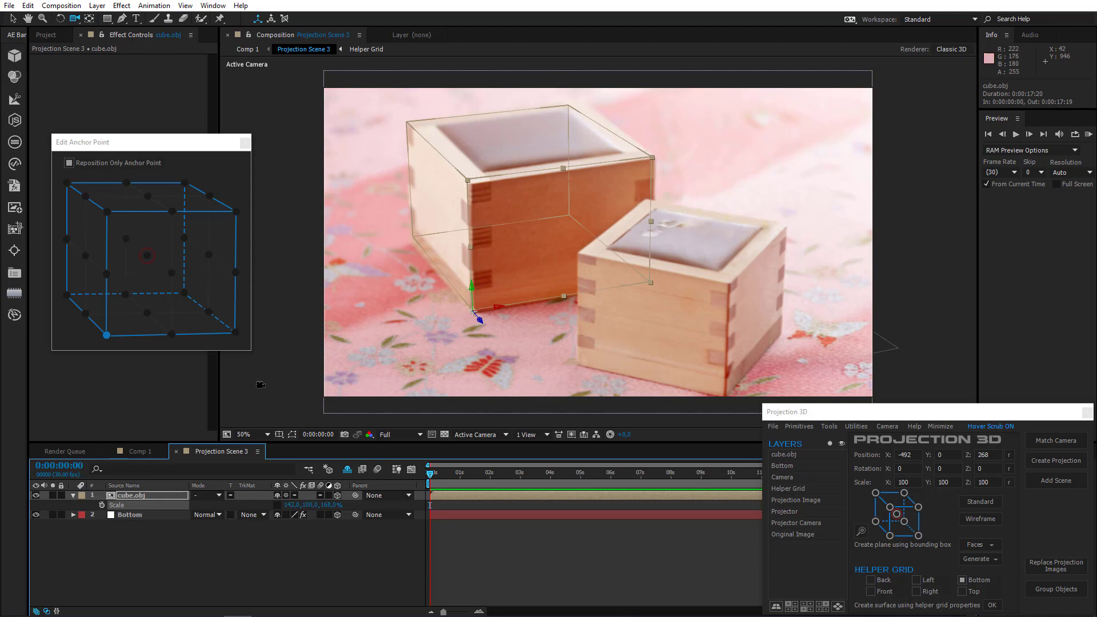
# Step: Undo the cube's scaling, anchor change and creation, and close the anchor point editor
pyautogui.click(164, 497)
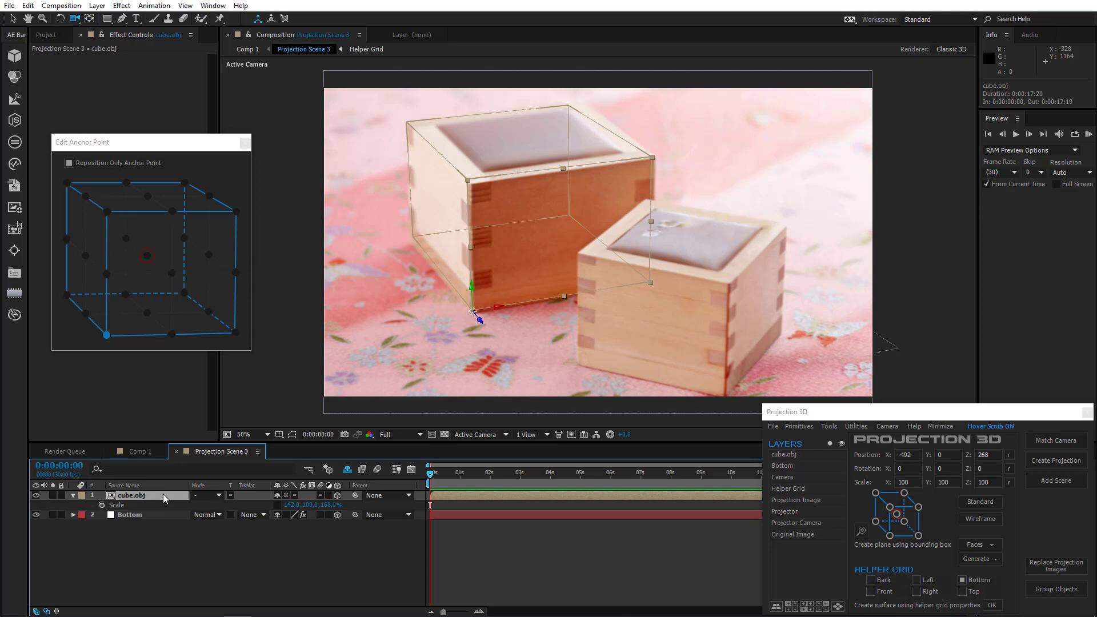
pyautogui.hotkey('ctrl', 'z')
pyautogui.hotkey('ctrl', 'z')
pyautogui.hotkey('ctrl', 'z')
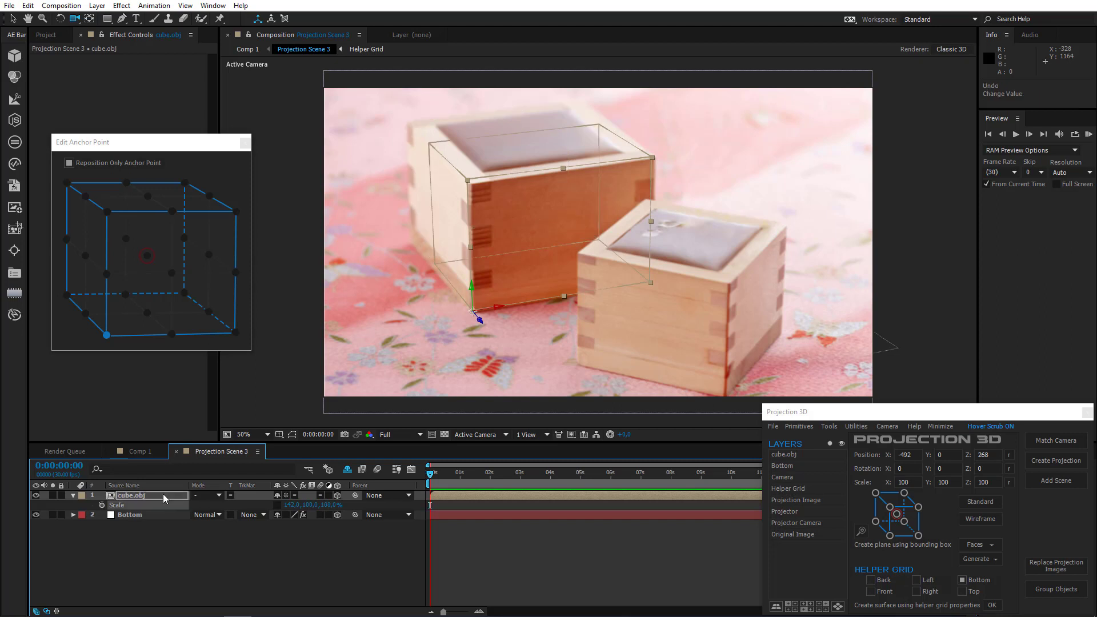
pyautogui.hotkey('ctrl', 'z')
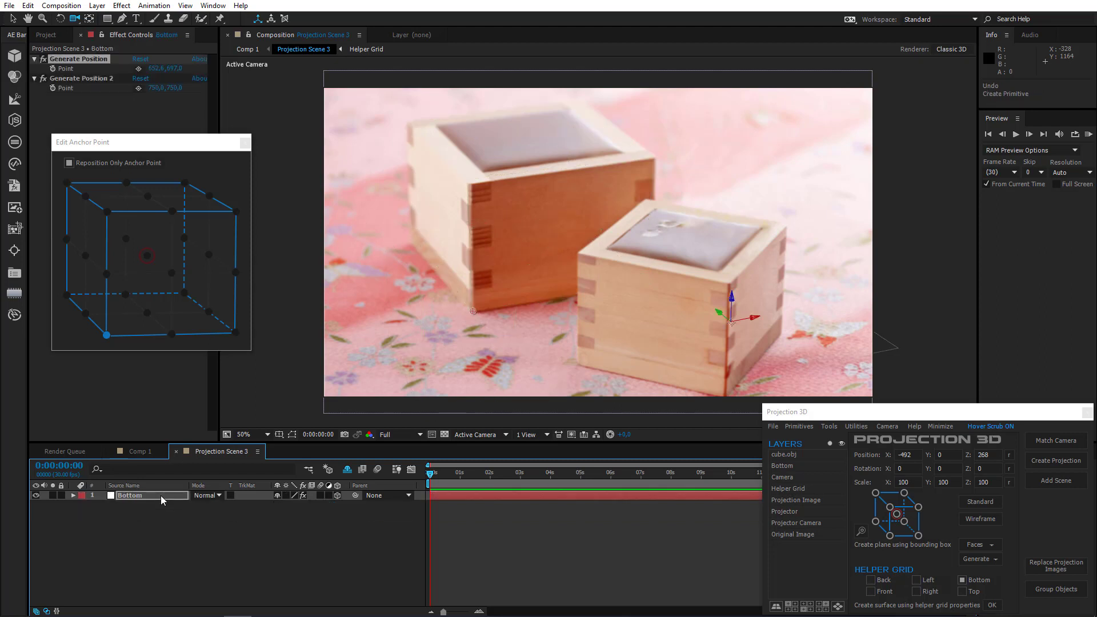
pyautogui.click(246, 141)
# Step: Reposition the Bottom surface's Generate Position point exactly on the large box's near lower corner
pyautogui.click(129, 495)
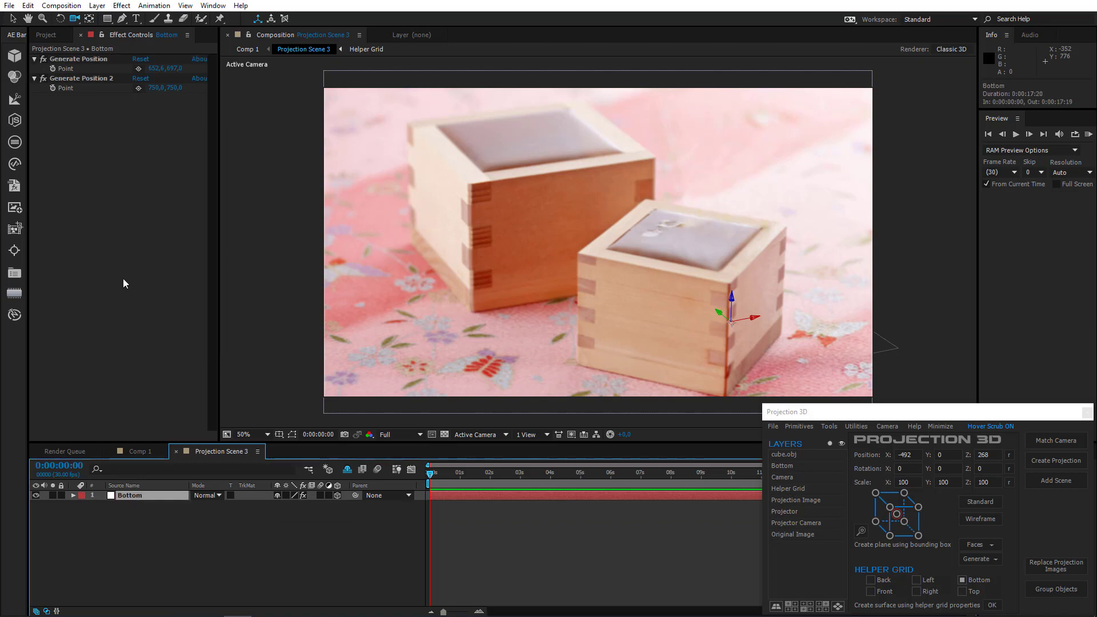
pyautogui.click(139, 69)
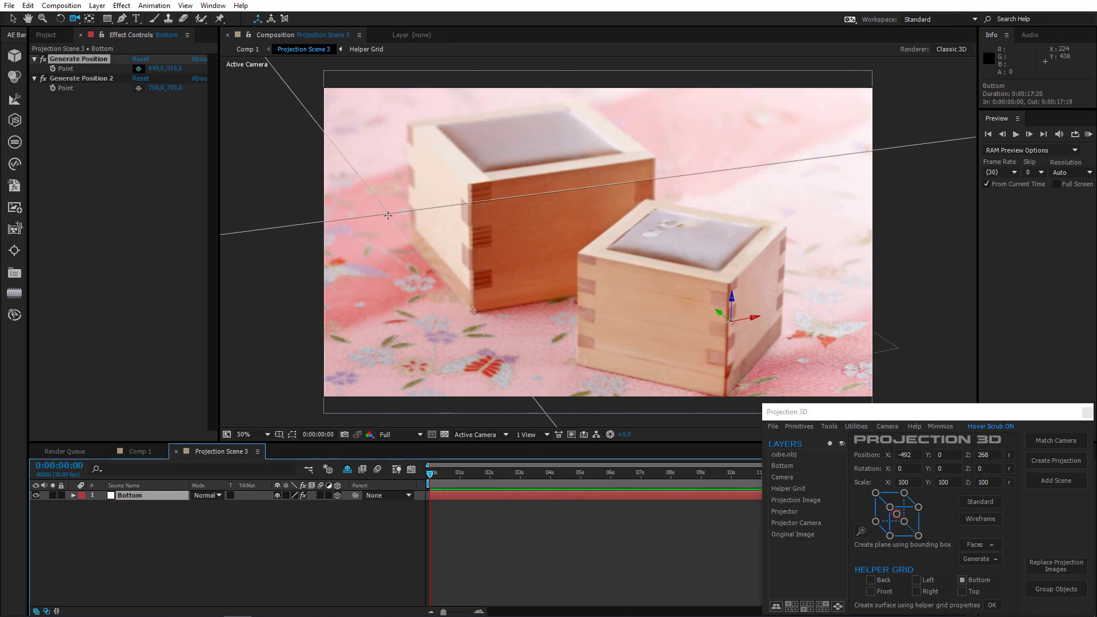
pyautogui.click(472, 313)
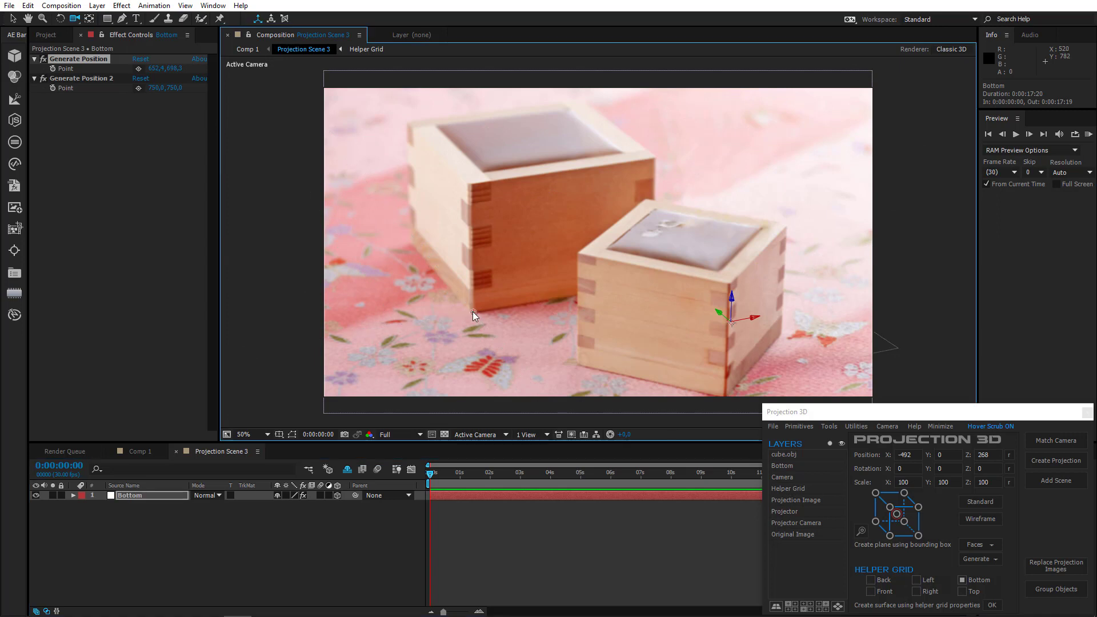
# Step: Place the Generate Position 2 point at the large box's lower right corner, hidden behind the small box
pyautogui.click(98, 78)
pyautogui.click(139, 88)
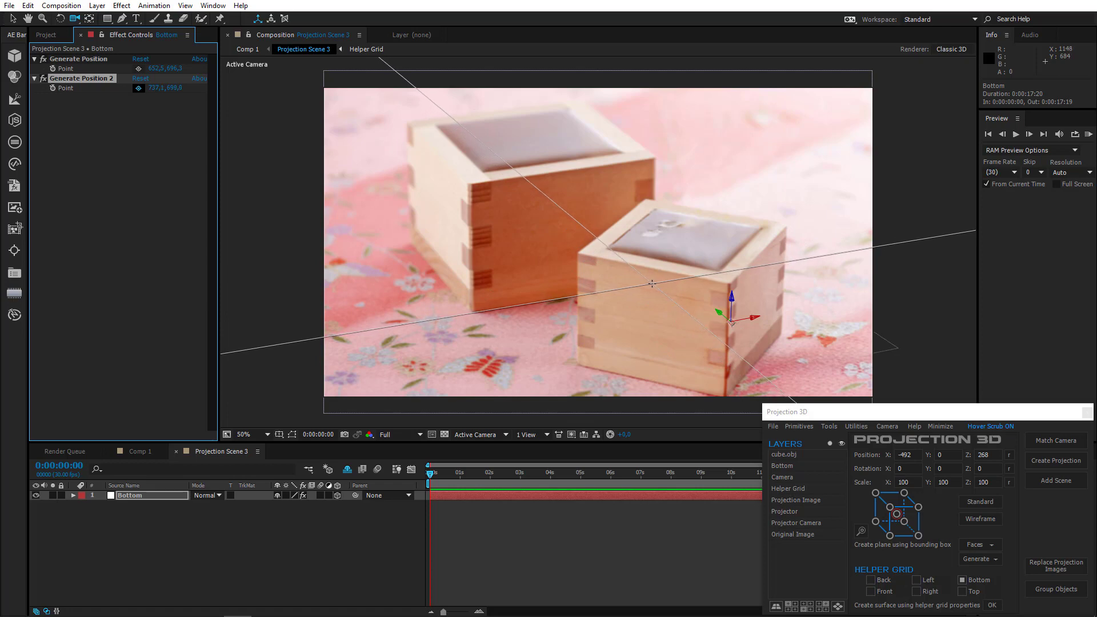
pyautogui.click(651, 283)
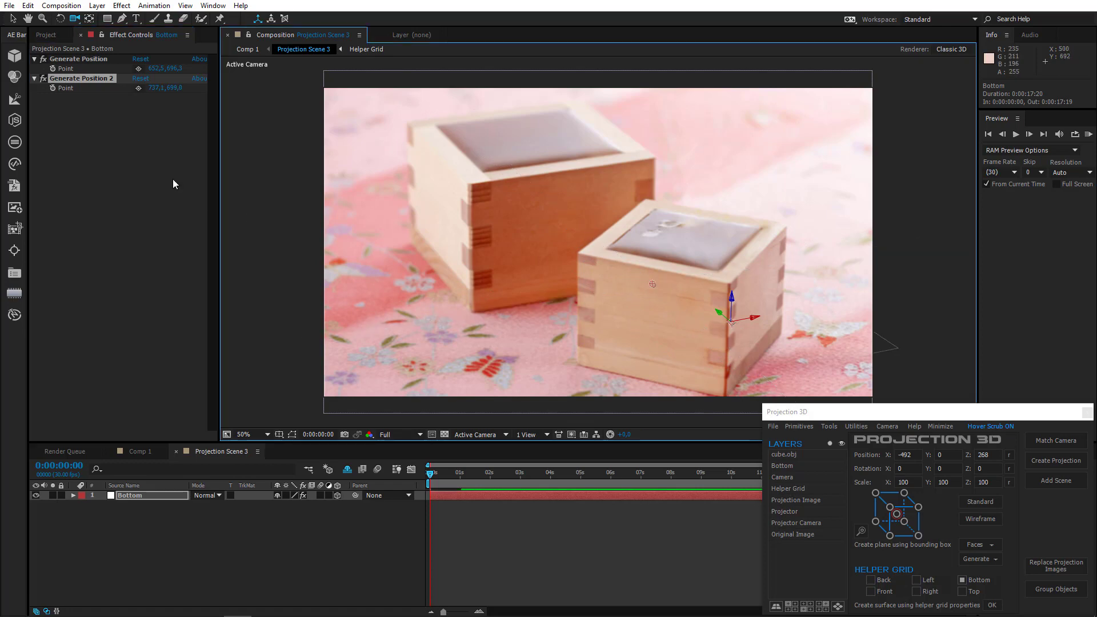
pyautogui.click(93, 59)
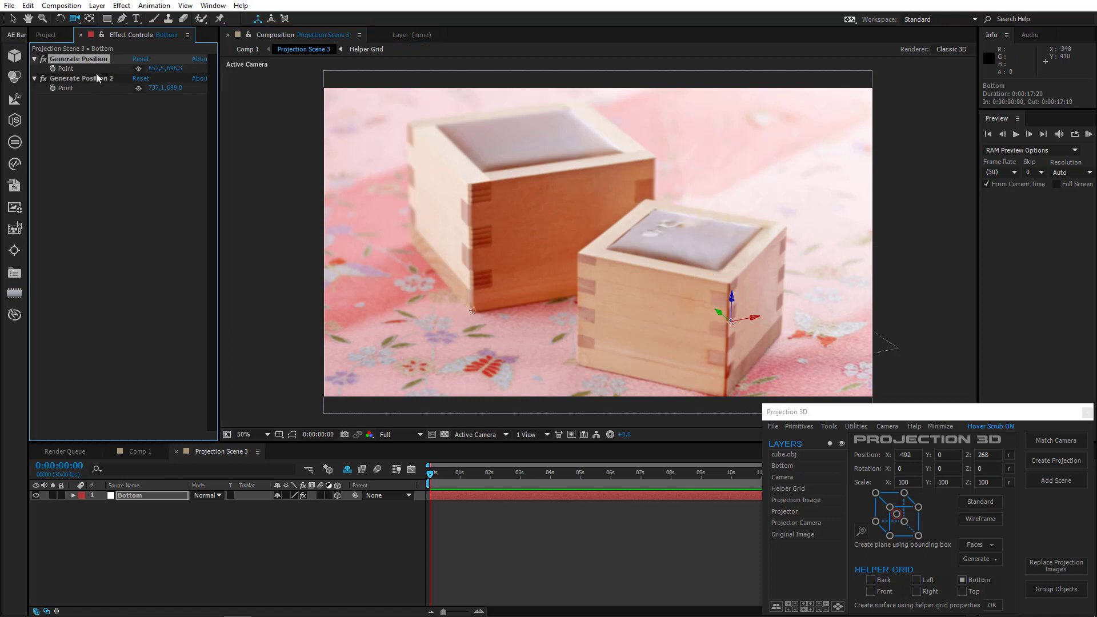
# Step: Generate a plane from the Bottom surface's two Generate Position points along the large box's lower front edge
pyautogui.keyDown('ctrl'); pyautogui.click(97, 78); pyautogui.keyUp('ctrl')
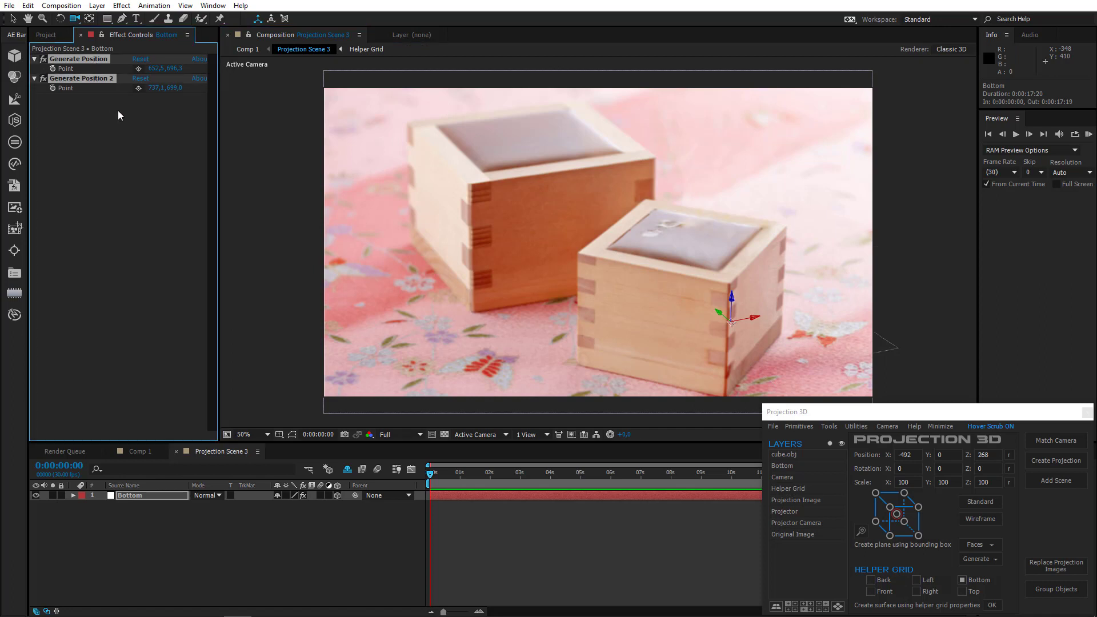
pyautogui.click(829, 427)
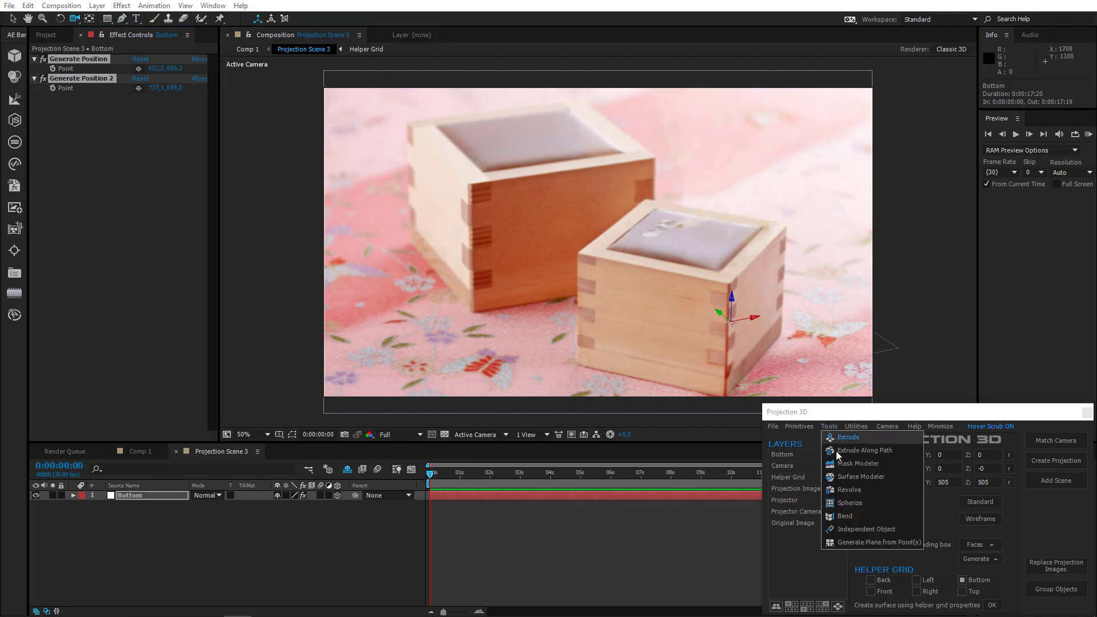
pyautogui.click(863, 538)
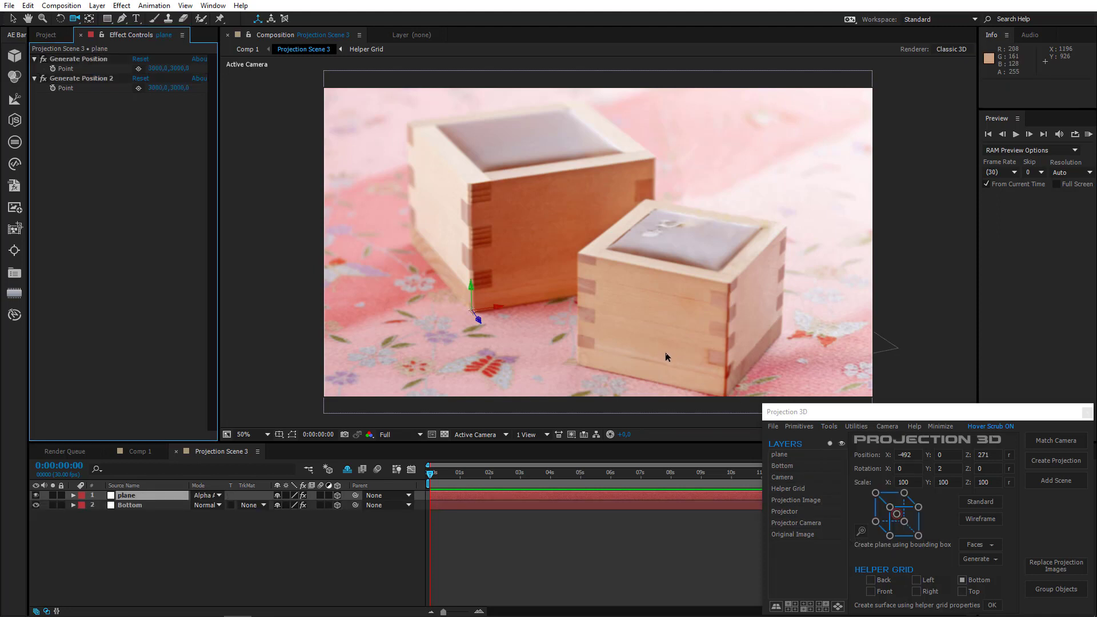
# Step: Examine the full extent of the generated plane around the photo and its alignment with the large box's near lower corner
pyautogui.press(',')
pyautogui.press(',')
pyautogui.press(',')
pyautogui.press(',')
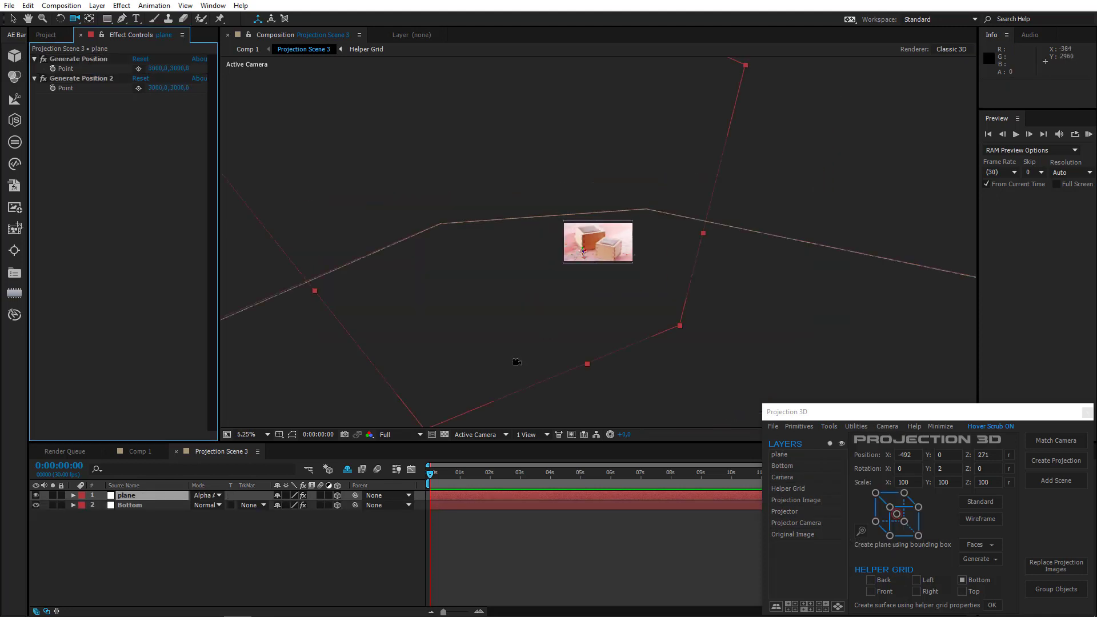
pyautogui.press('.')
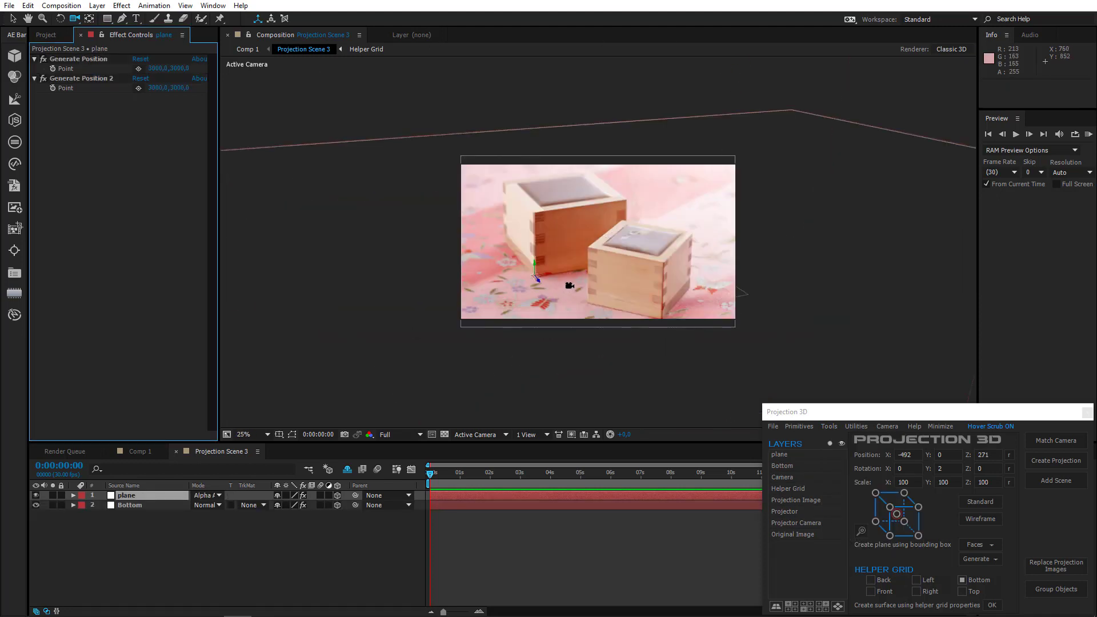
pyautogui.press('.')
pyautogui.press('.')
pyautogui.press('.')
pyautogui.press('.')
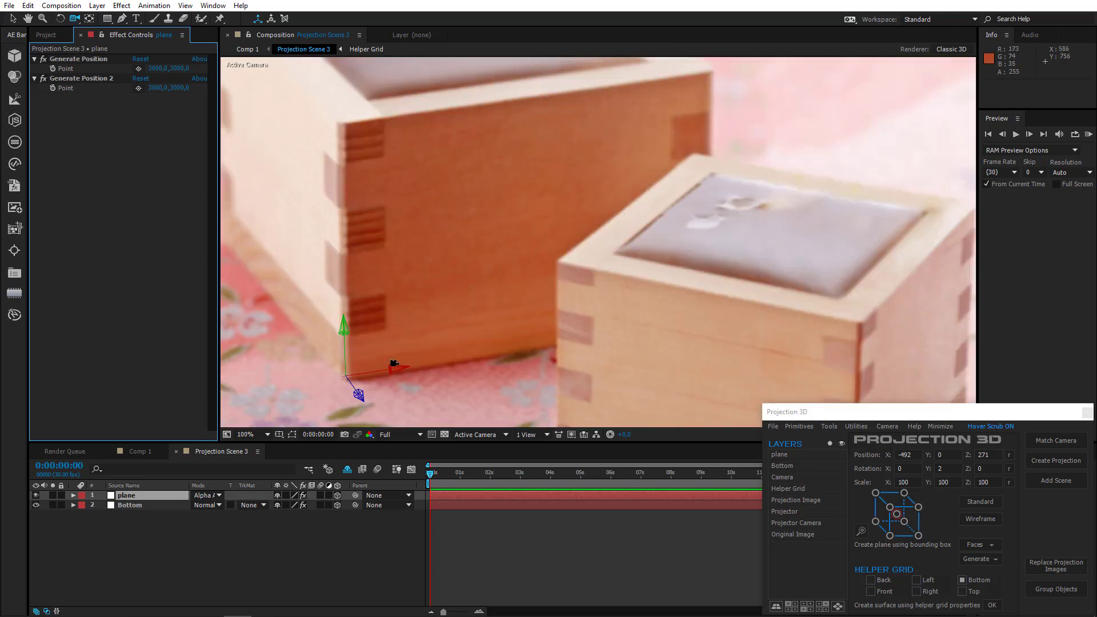
pyautogui.press(',')
pyautogui.press(',')
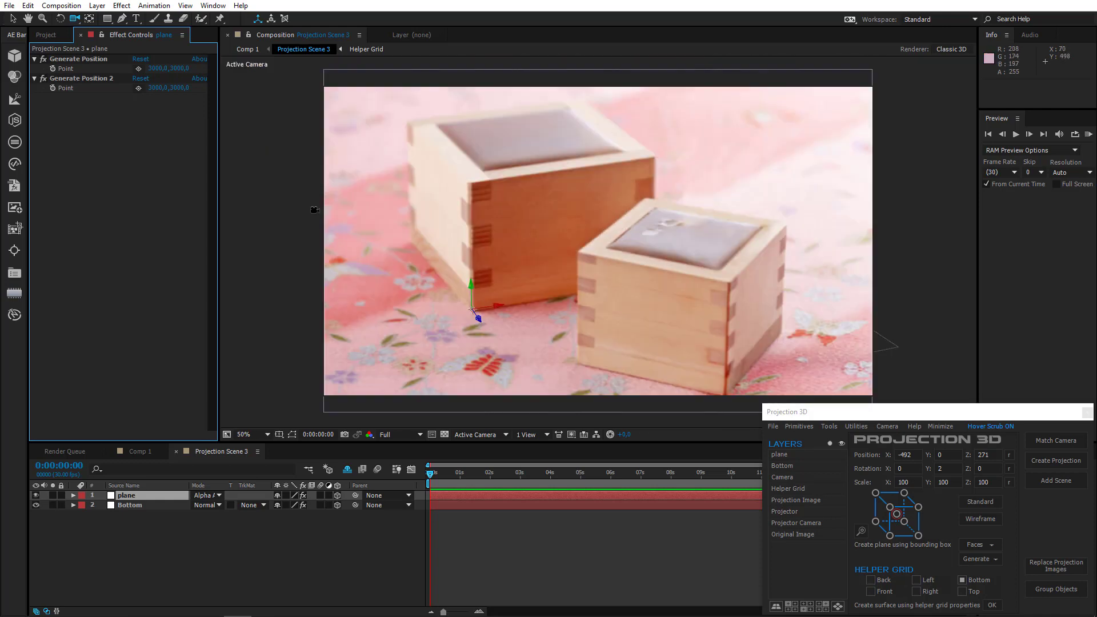
# Step: Draw a closed four-point Pen mask on the plane around the large box's front face, including the corner hidden behind the small box
pyautogui.click(121, 19)
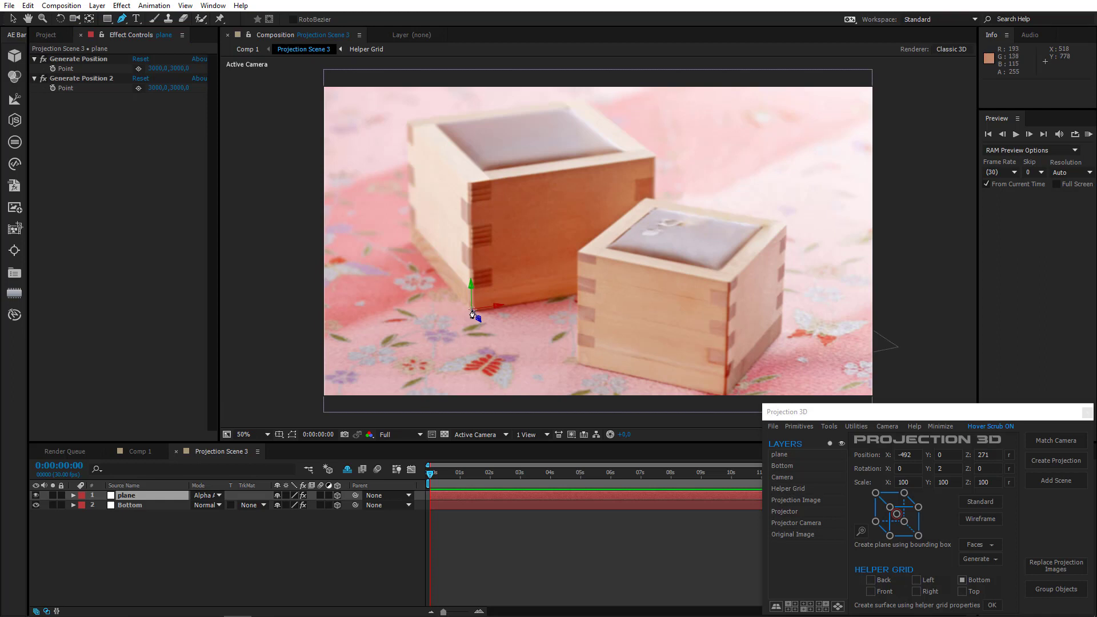
pyautogui.click(471, 312)
pyautogui.click(468, 181)
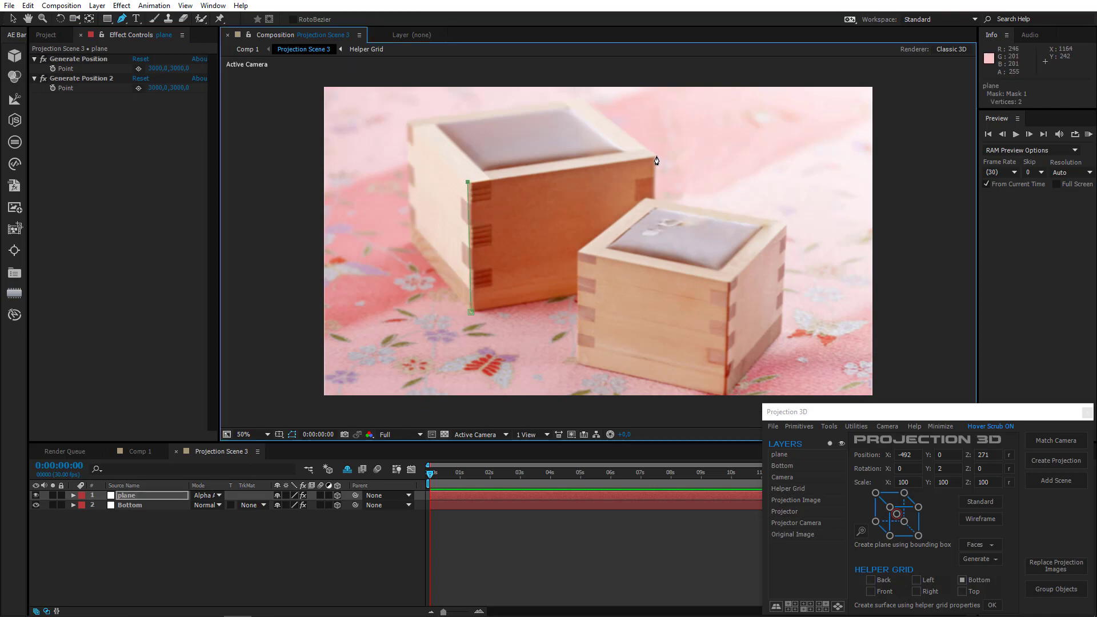
pyautogui.click(654, 156)
pyautogui.click(651, 279)
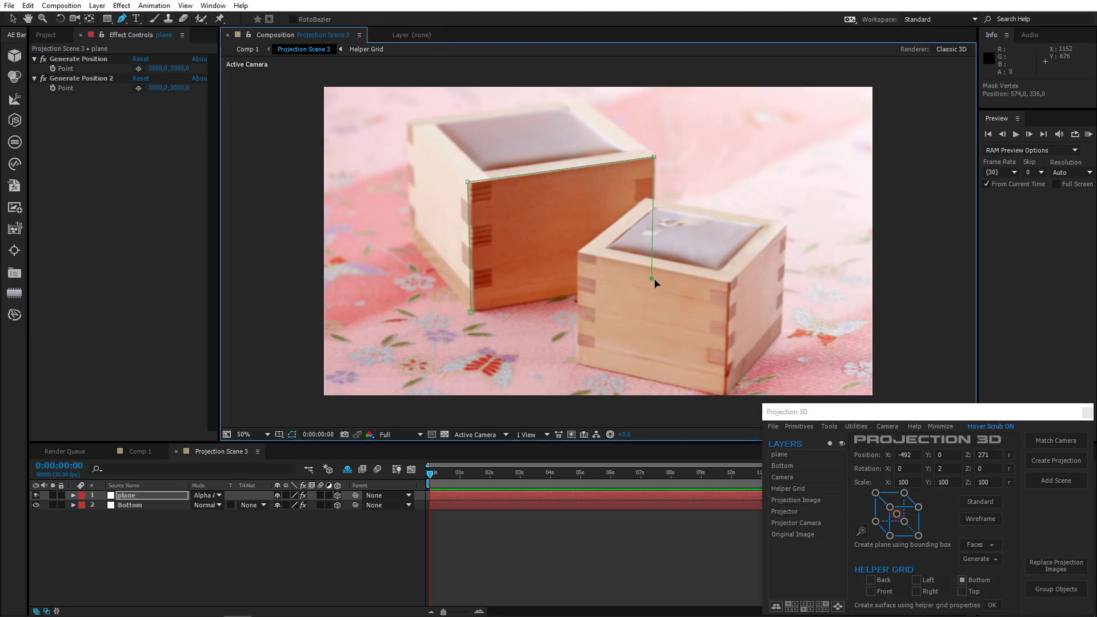
pyautogui.click(471, 312)
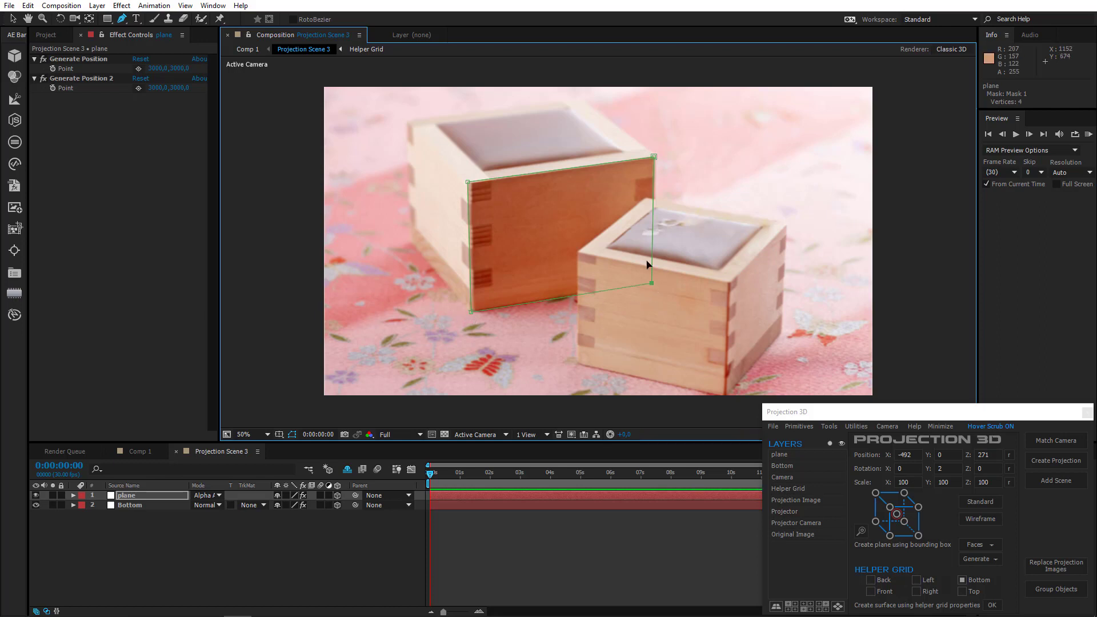
pyautogui.moveTo(655, 156); pyautogui.dragTo(657, 155)
pyautogui.click(652, 282)
# Step: Start a Projection 3D modelling tool on the masked front-face plane
pyautogui.click(823, 429)
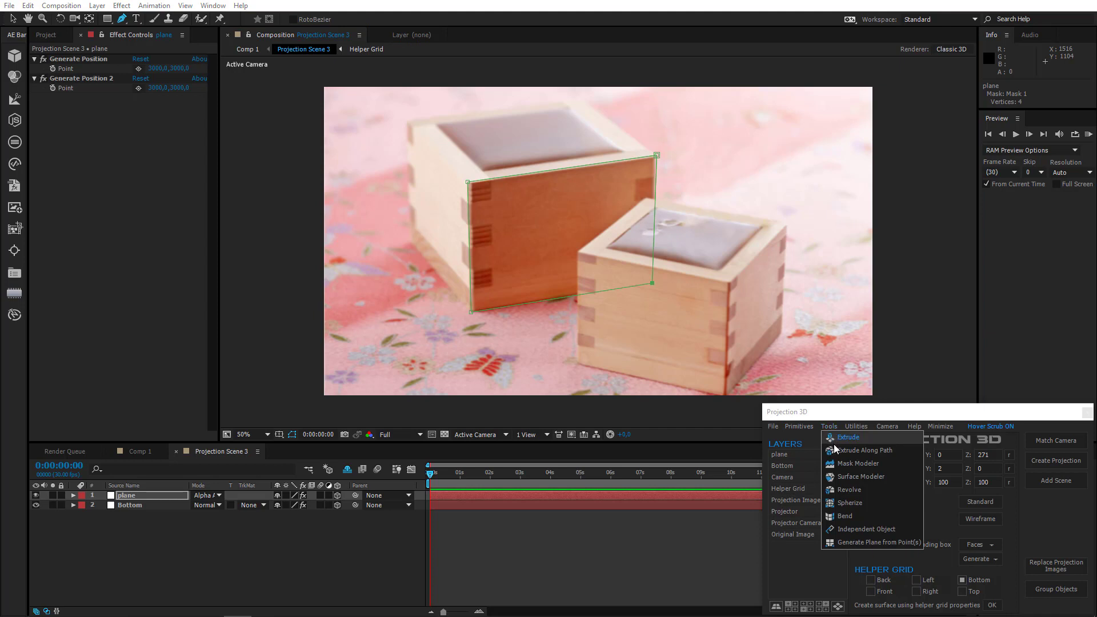
# Step: Create a Surface Modeler polygon from the two ends of the larger box's near vertical edge and rotate it 90° about X
pyautogui.click(847, 473)
pyautogui.moveTo(547, 224)
pyautogui.mouseDown()
pyautogui.moveTo(206, 184)
pyautogui.moveTo(115, 195)
pyautogui.mouseUp()
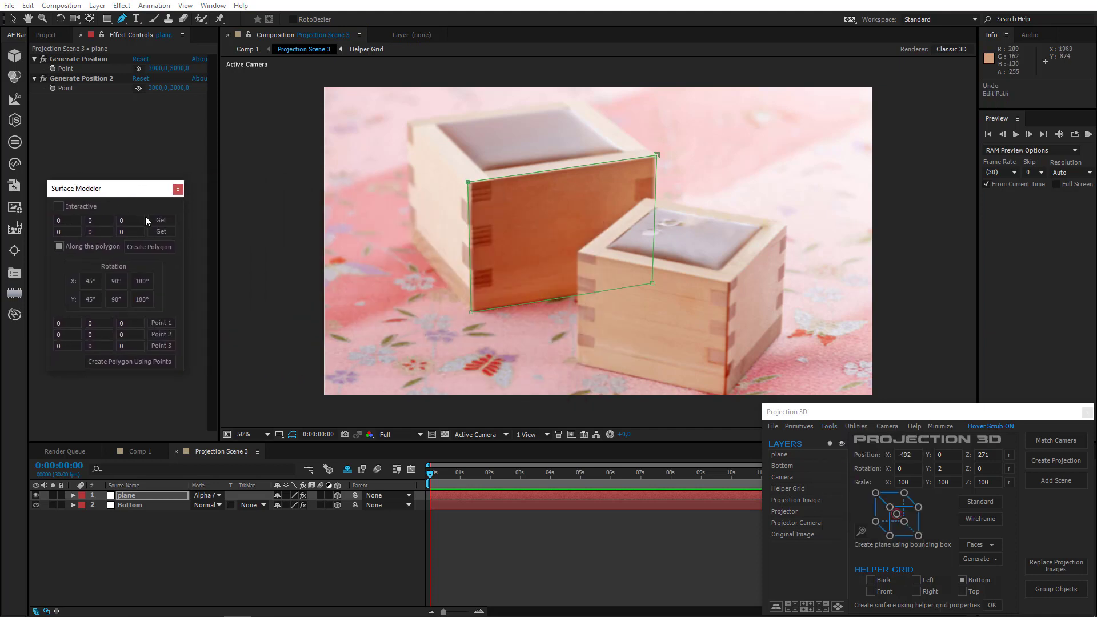
pyautogui.click(468, 183)
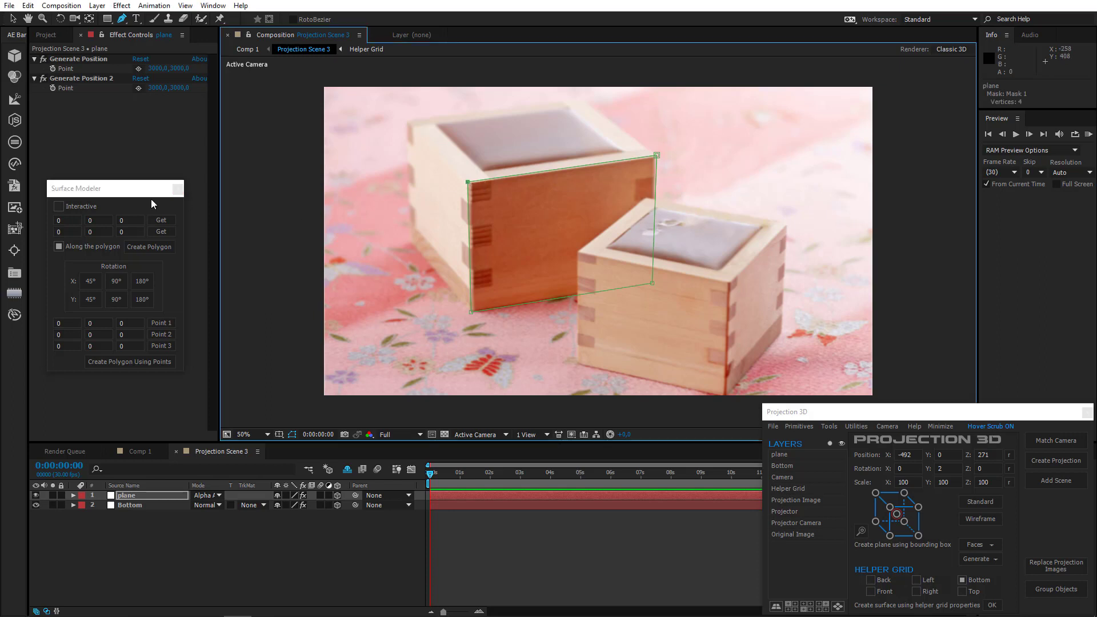
pyautogui.click(160, 220)
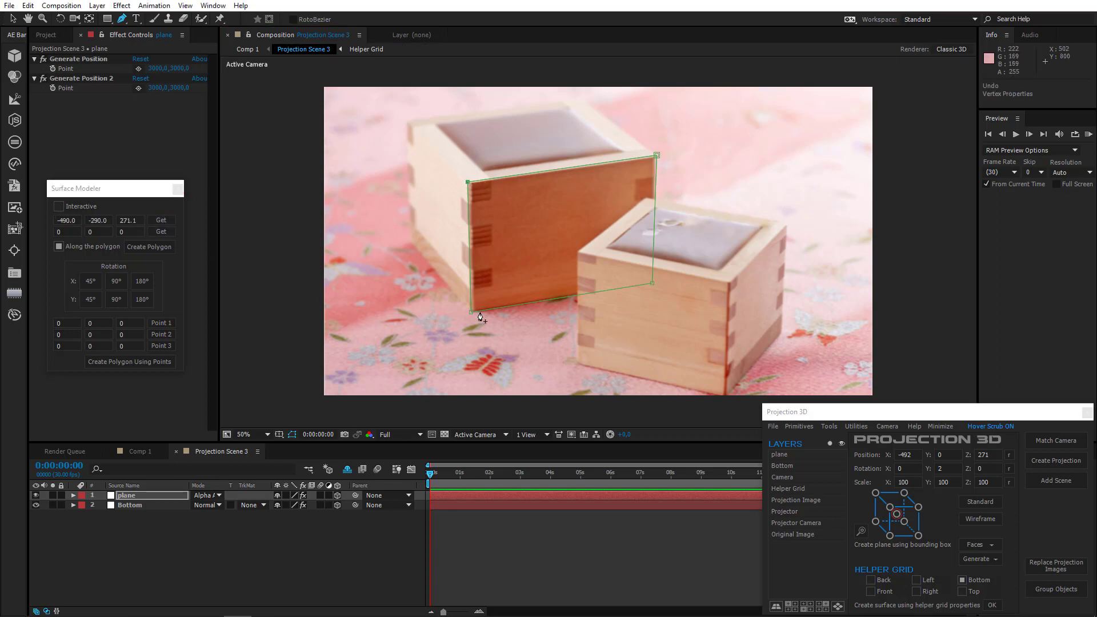
pyautogui.click(471, 313)
pyautogui.click(165, 230)
pyautogui.click(153, 246)
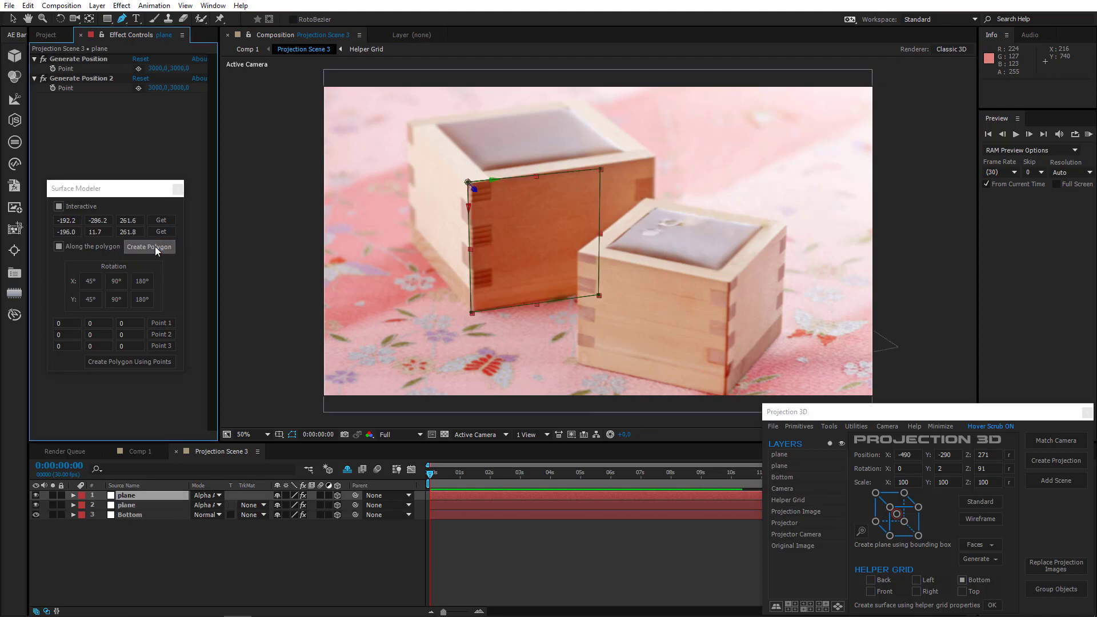
pyautogui.click(117, 281)
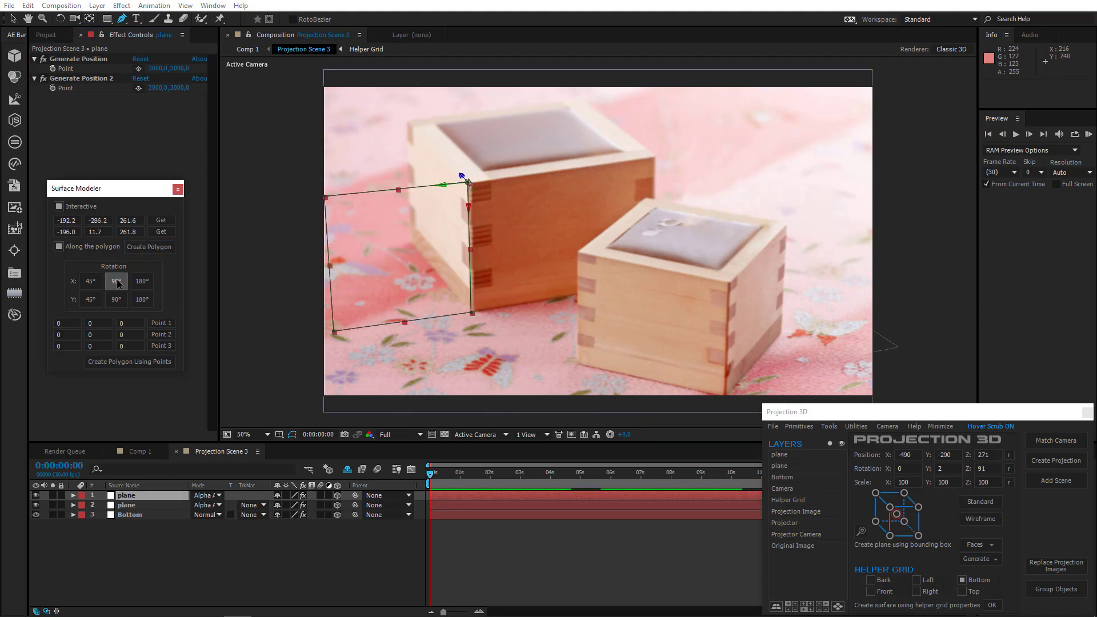
# Step: Hide the new plane and reshape its mask to match the corners of the larger box's left side face
pyautogui.click(40, 492)
pyautogui.moveTo(434, 146); pyautogui.dragTo(410, 123)
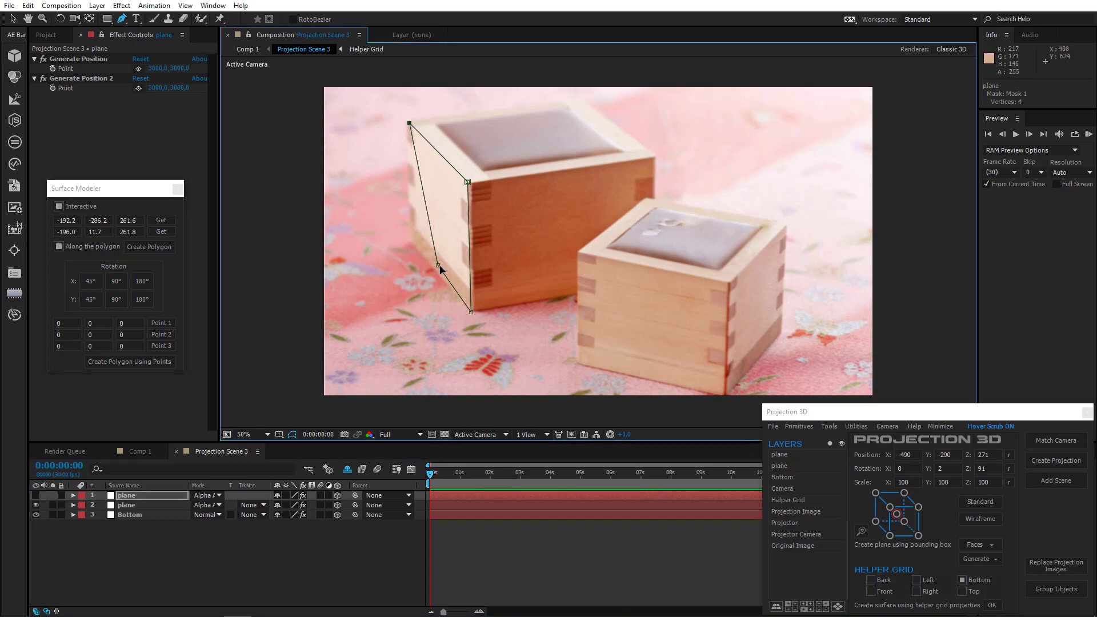
pyautogui.moveTo(438, 266); pyautogui.dragTo(409, 242)
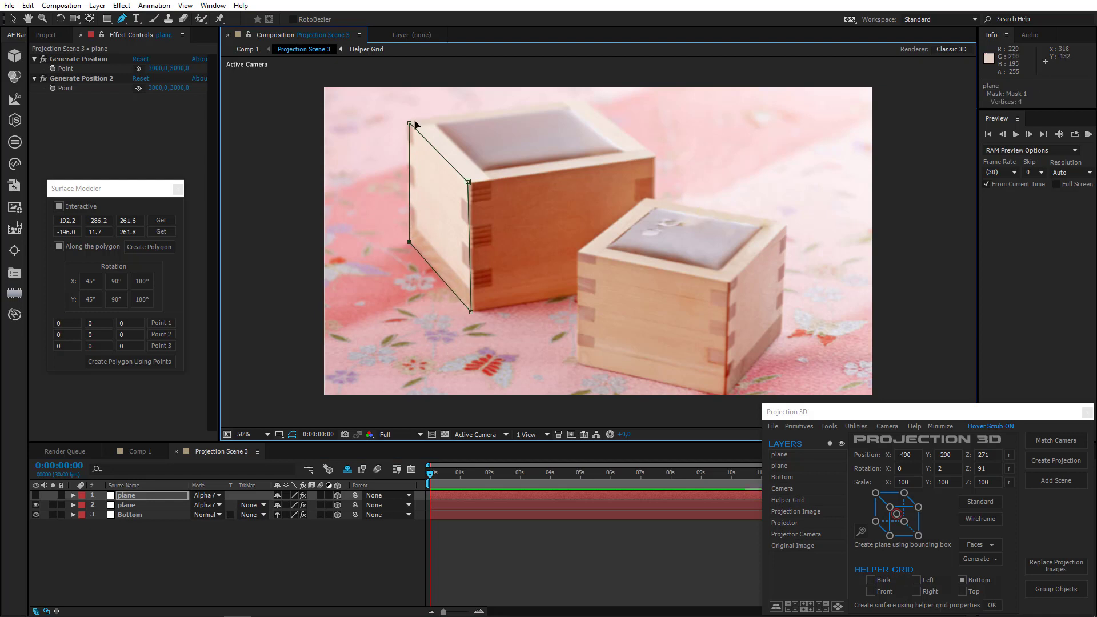
pyautogui.moveTo(410, 123); pyautogui.dragTo(408, 123)
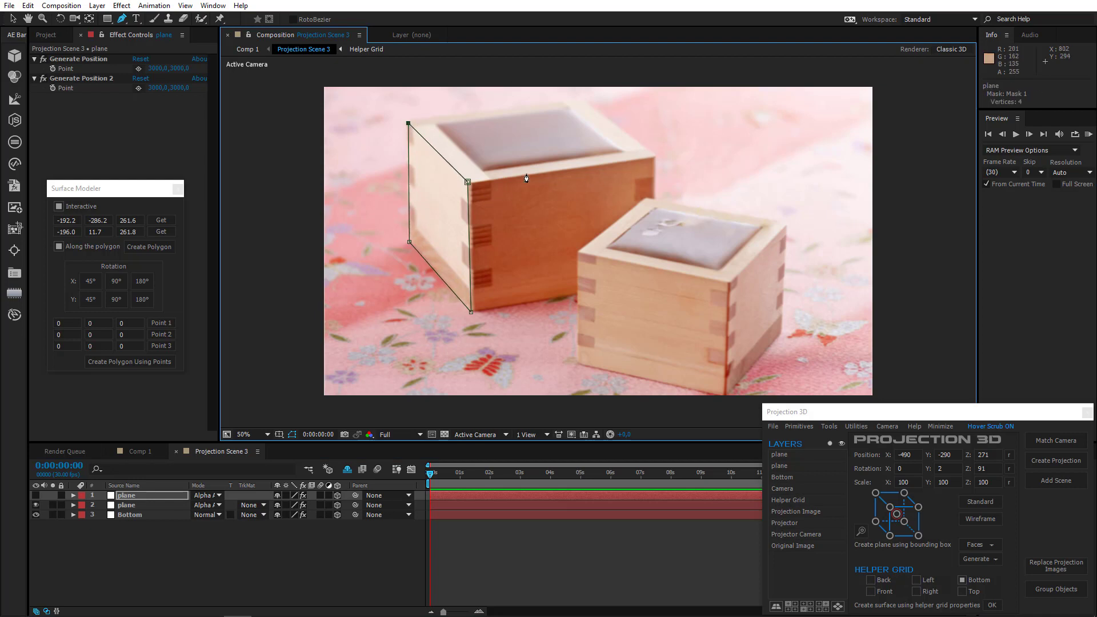
# Step: Create a polygon using three points taken from the larger box's near, back-left and right top corners
pyautogui.click(468, 182)
pyautogui.click(157, 322)
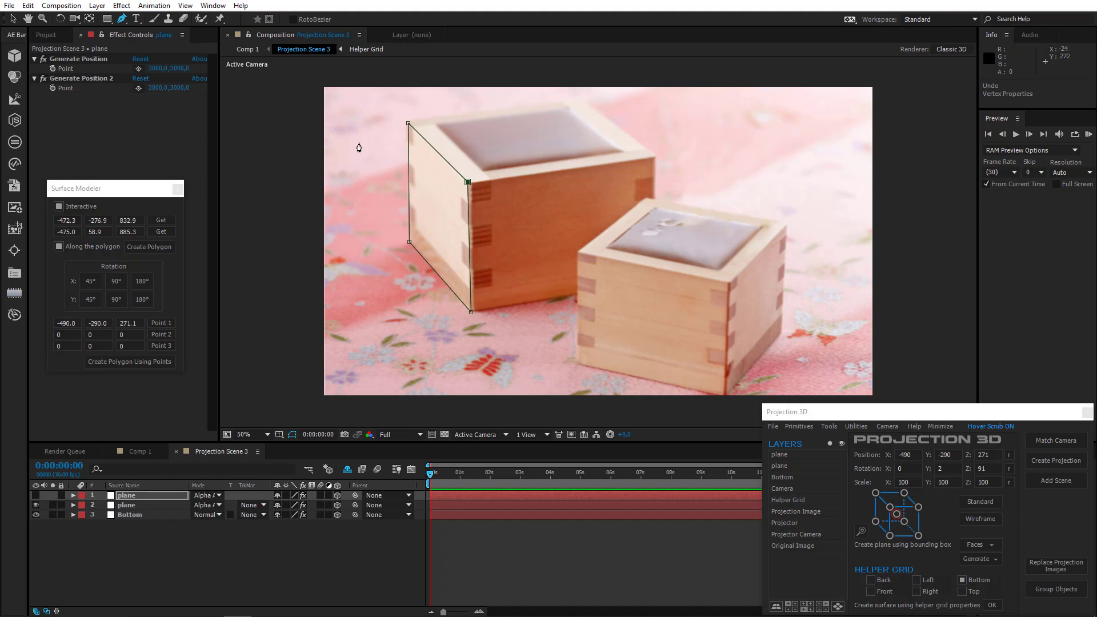
pyautogui.click(408, 123)
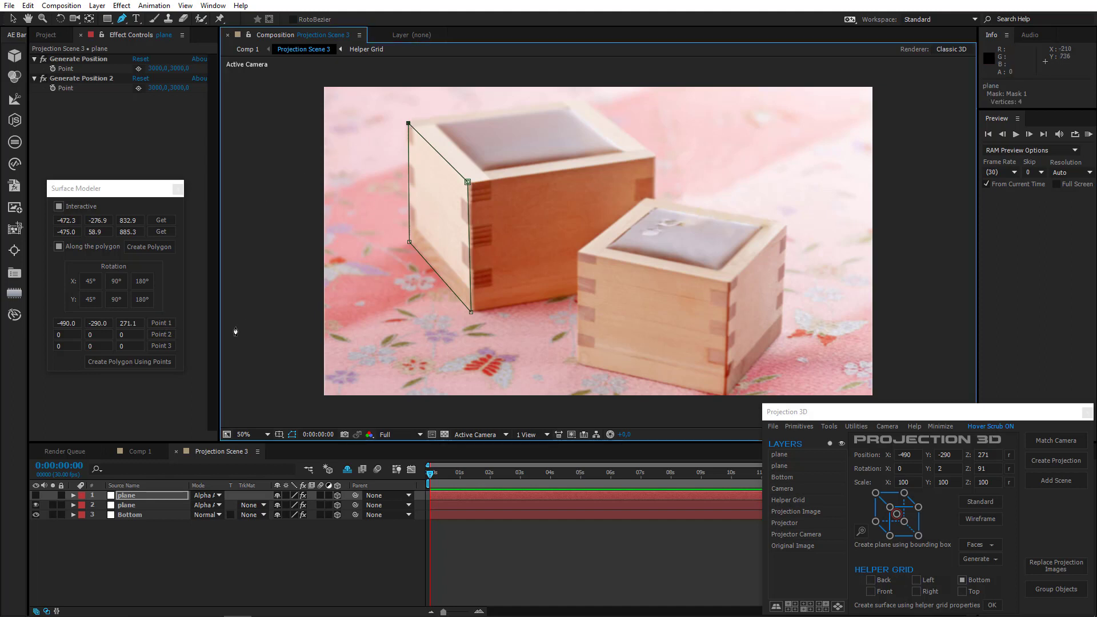
pyautogui.click(161, 334)
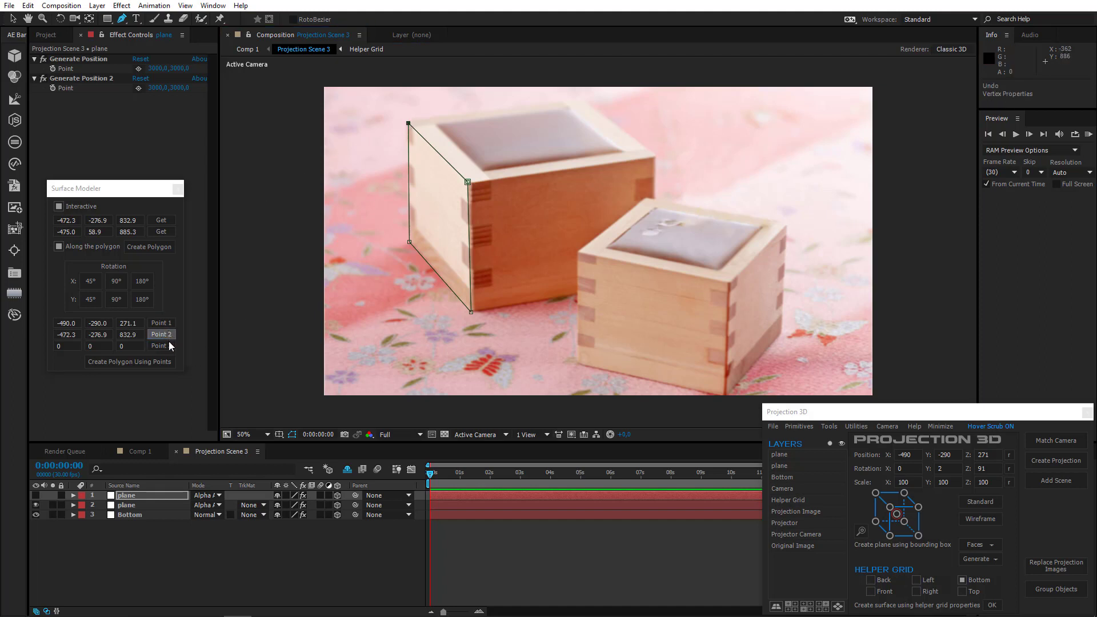
pyautogui.click(134, 506)
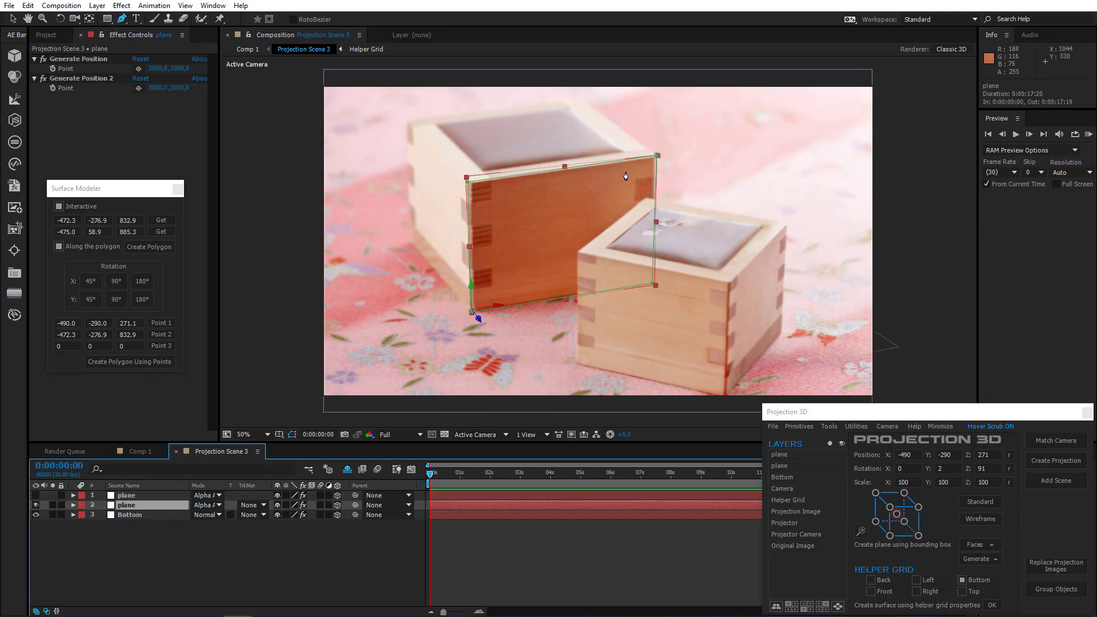
pyautogui.click(657, 156)
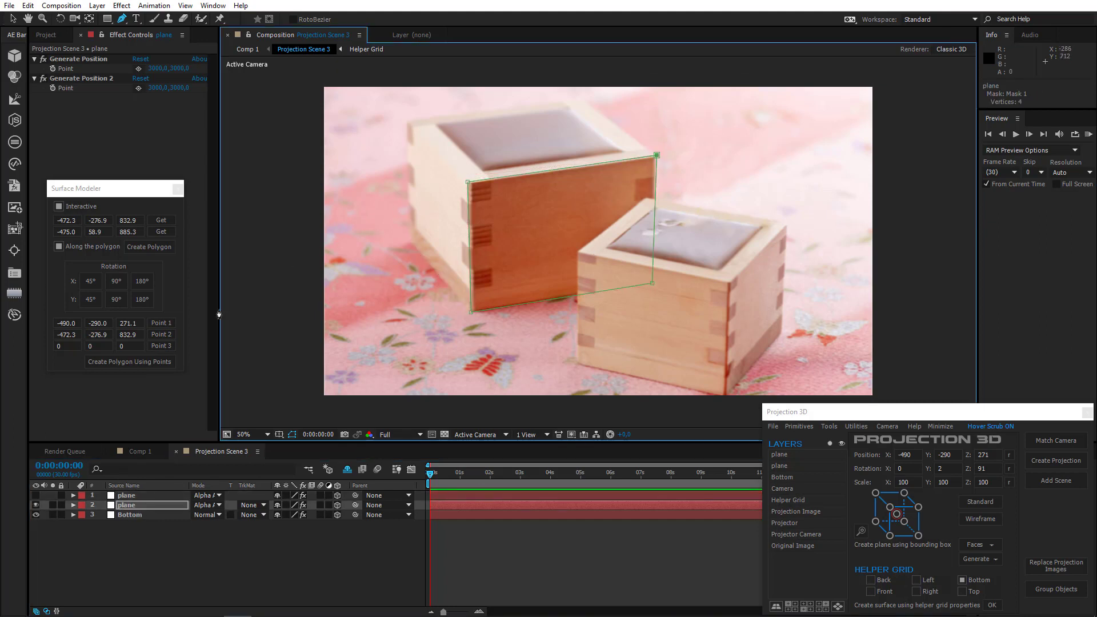
pyautogui.click(169, 345)
pyautogui.click(159, 363)
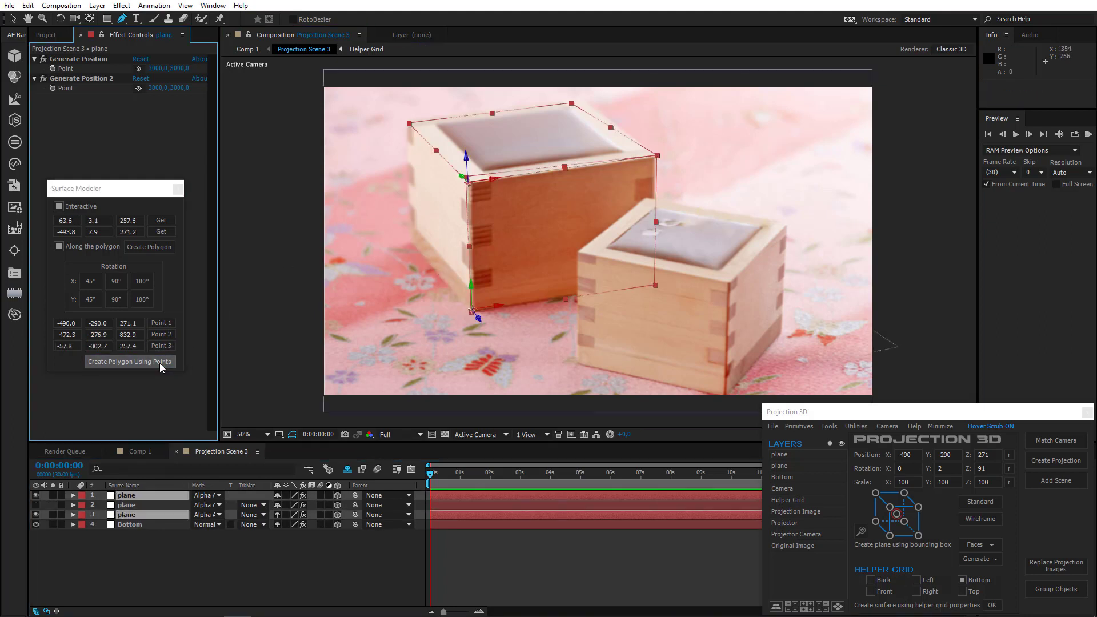
# Step: Show the side plane and add a vertex to the top plane's mask, moving it to the larger box's back corner
pyautogui.click(35, 506)
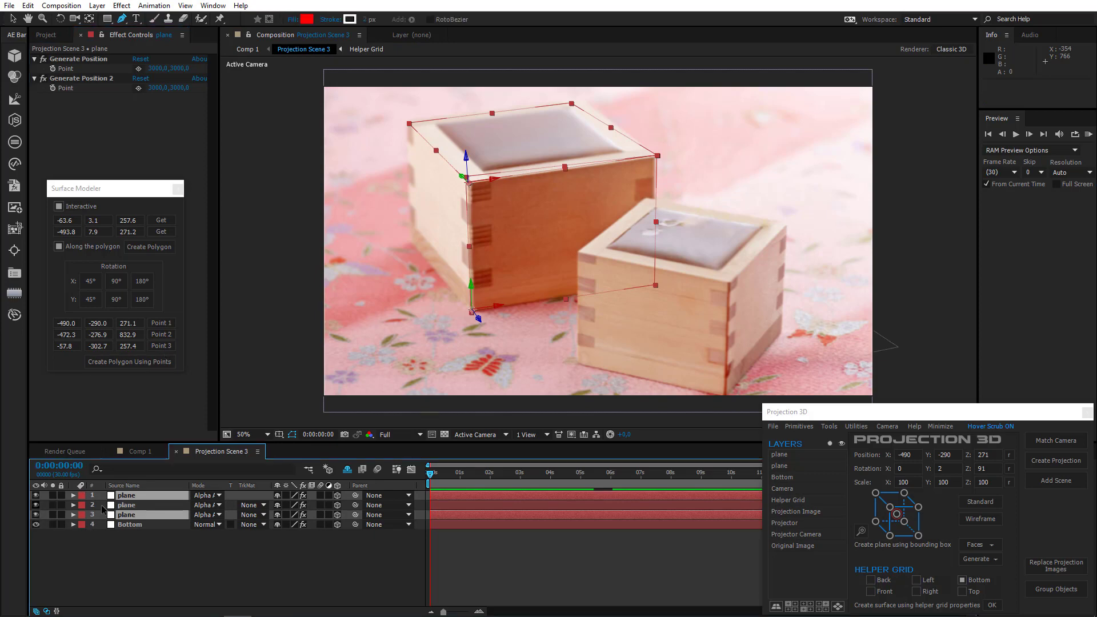
pyautogui.click(138, 503)
pyautogui.click(136, 495)
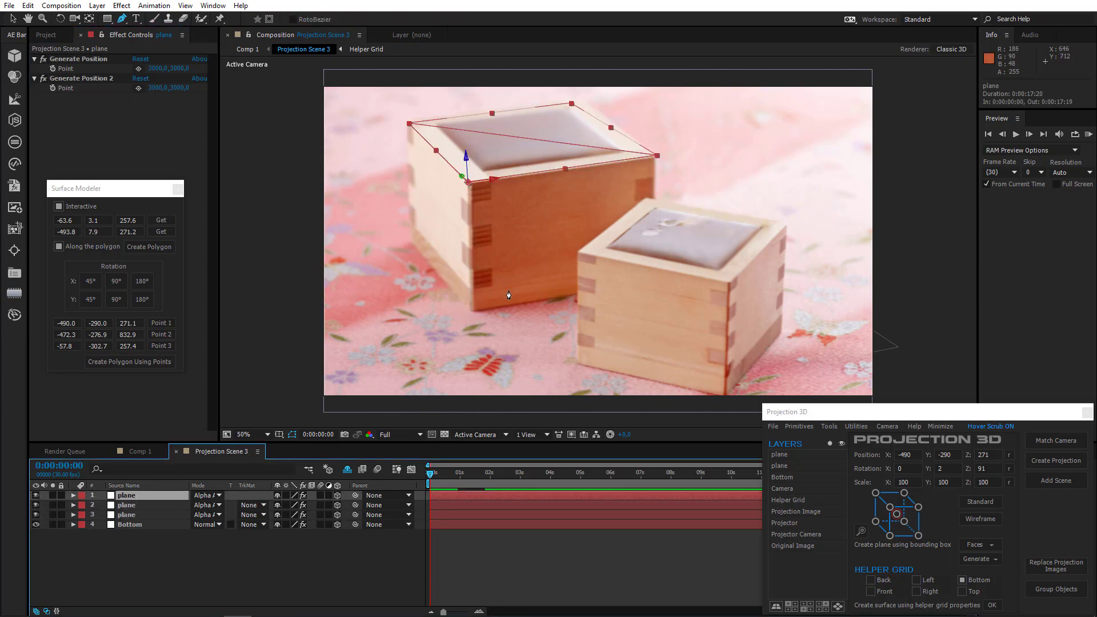
pyautogui.click(533, 144)
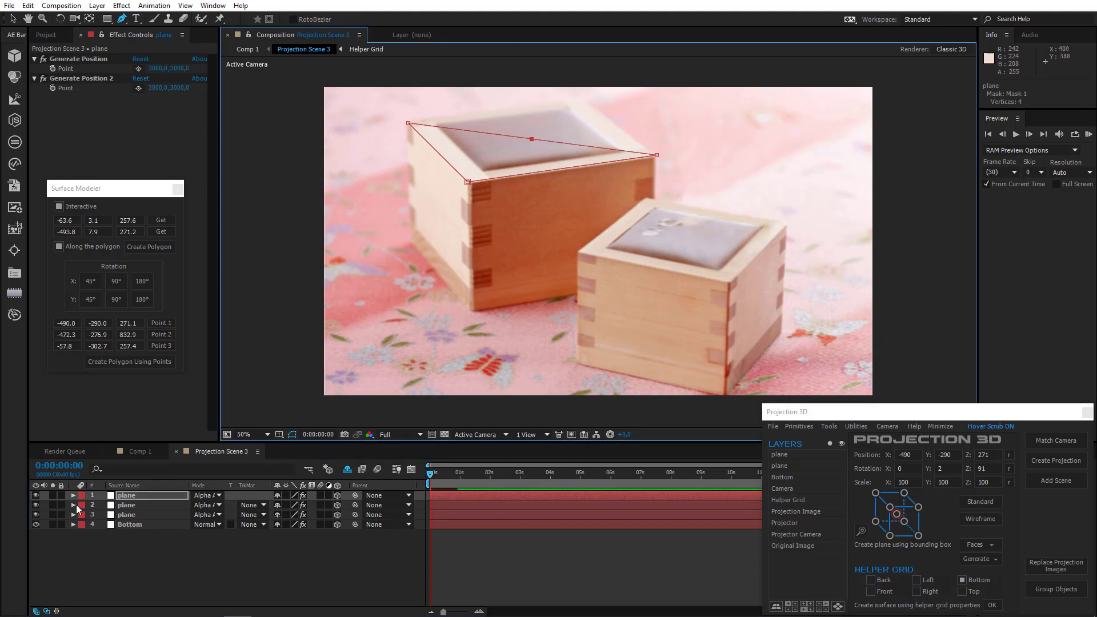
pyautogui.click(33, 496)
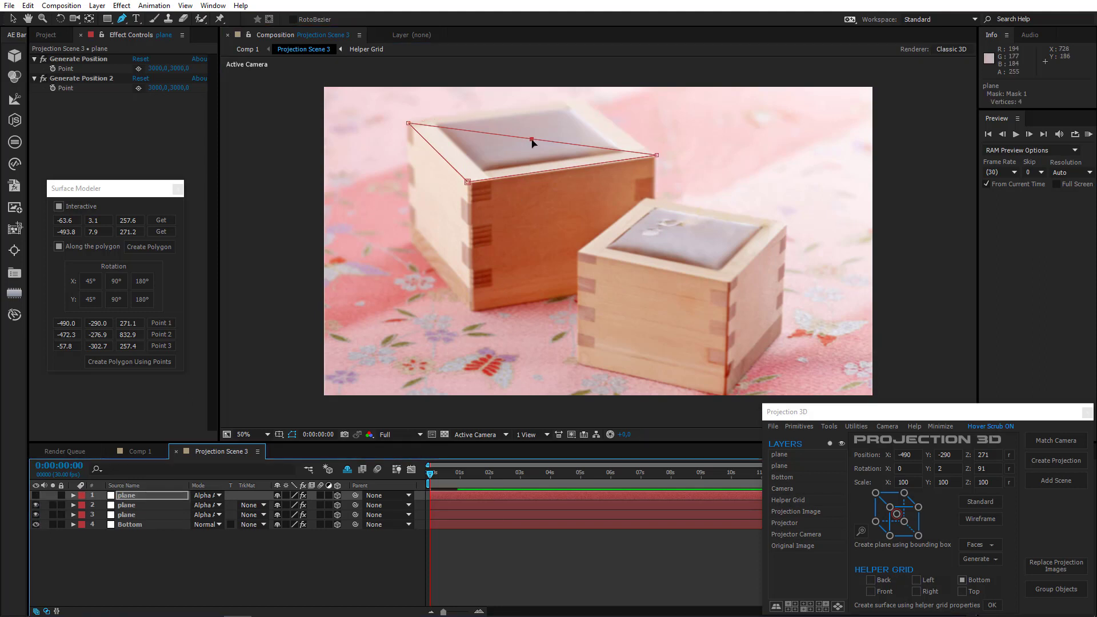
pyautogui.moveTo(532, 138); pyautogui.dragTo(581, 98)
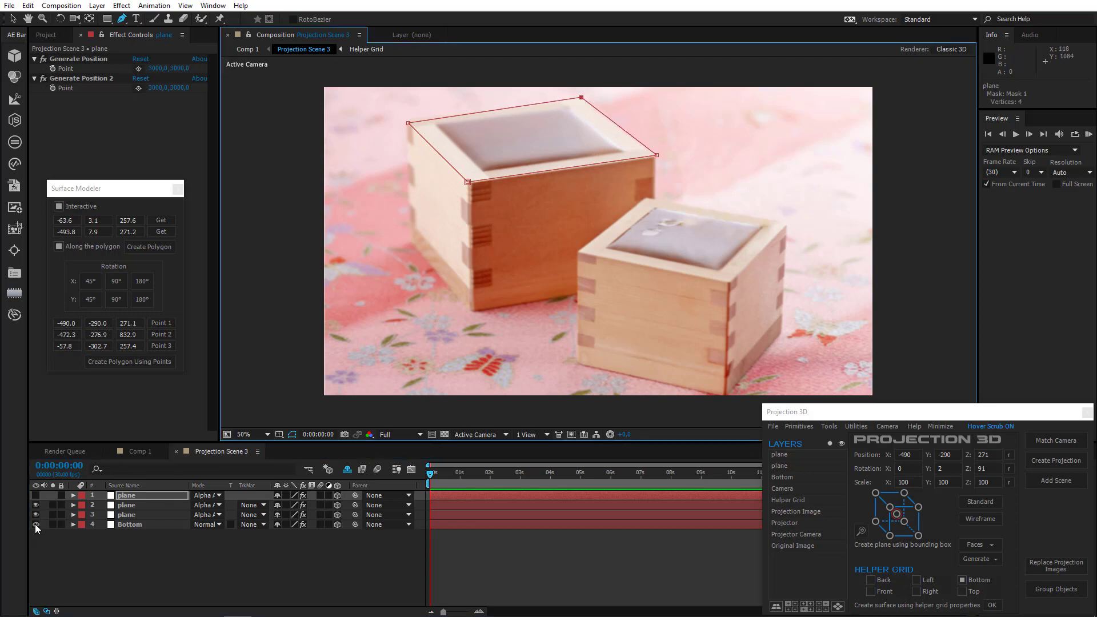
pyautogui.click(33, 499)
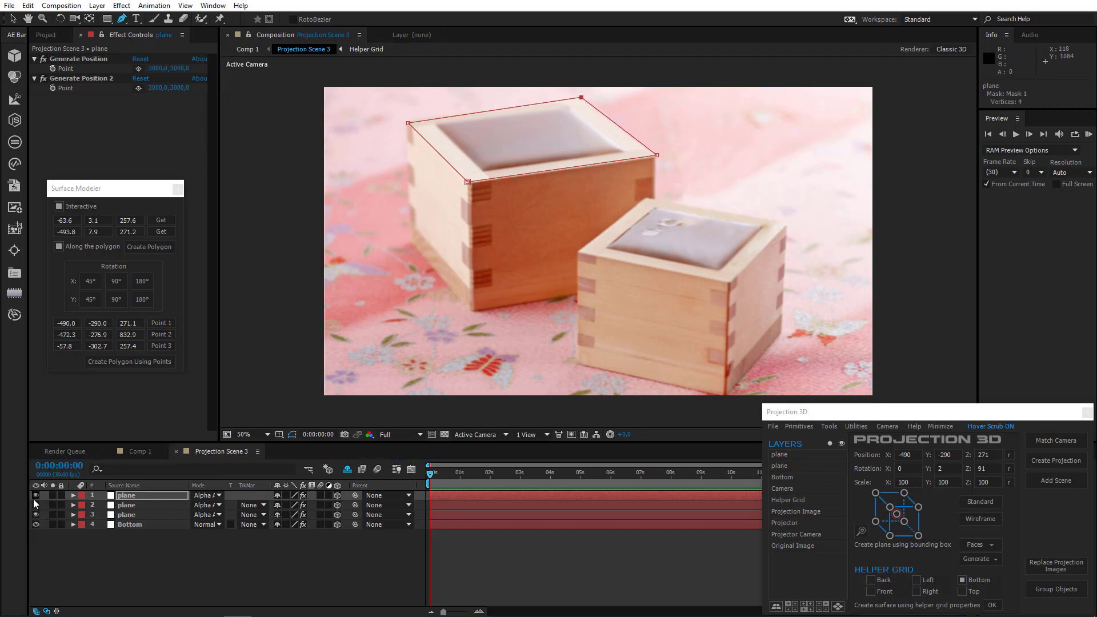
# Step: Group the larger box's three plane layers into one object
pyautogui.click(132, 515)
pyautogui.keyDown('shift'); pyautogui.click(134, 495); pyautogui.keyUp('shift')
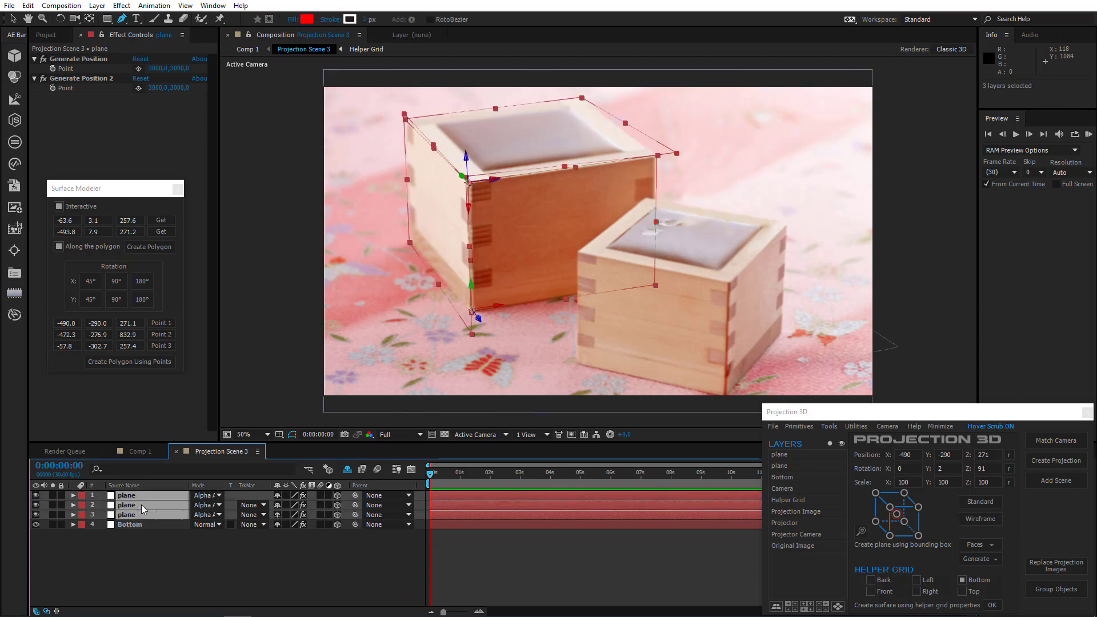
pyautogui.click(1056, 589)
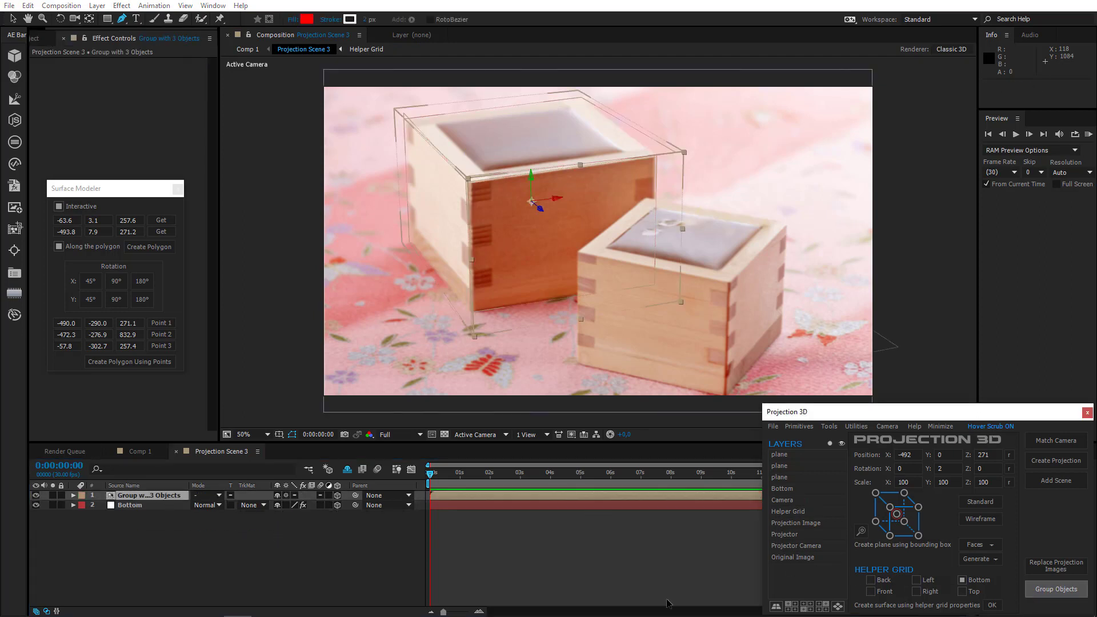
# Step: Check the grouped box's shape by viewing its layer in isolation
pyautogui.click(53, 496)
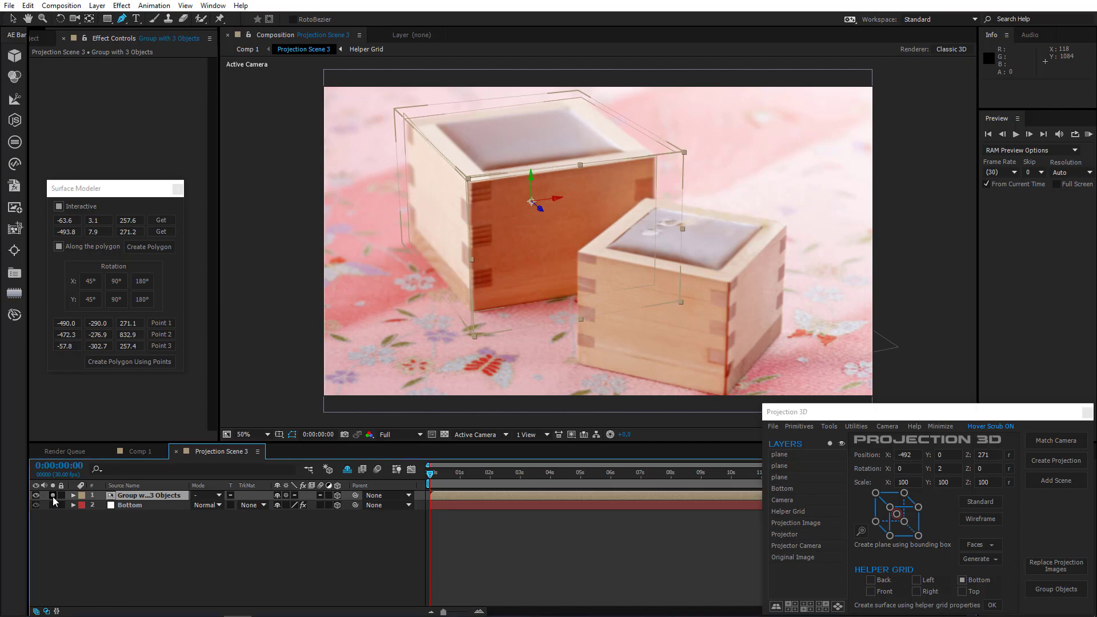
pyautogui.click(53, 496)
pyautogui.click(53, 496)
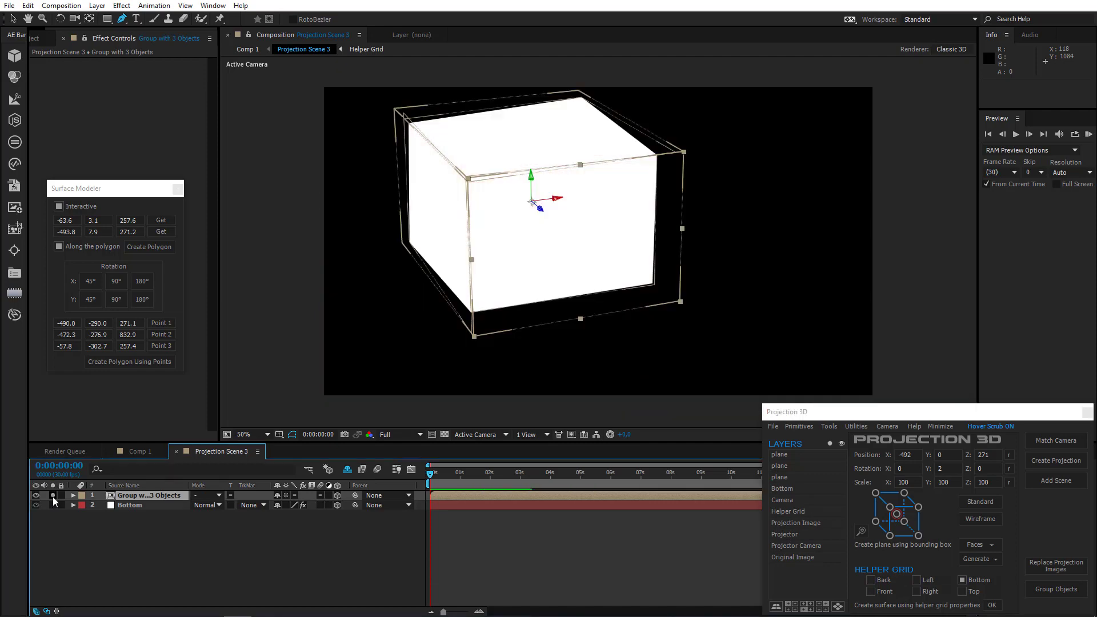
pyautogui.click(53, 496)
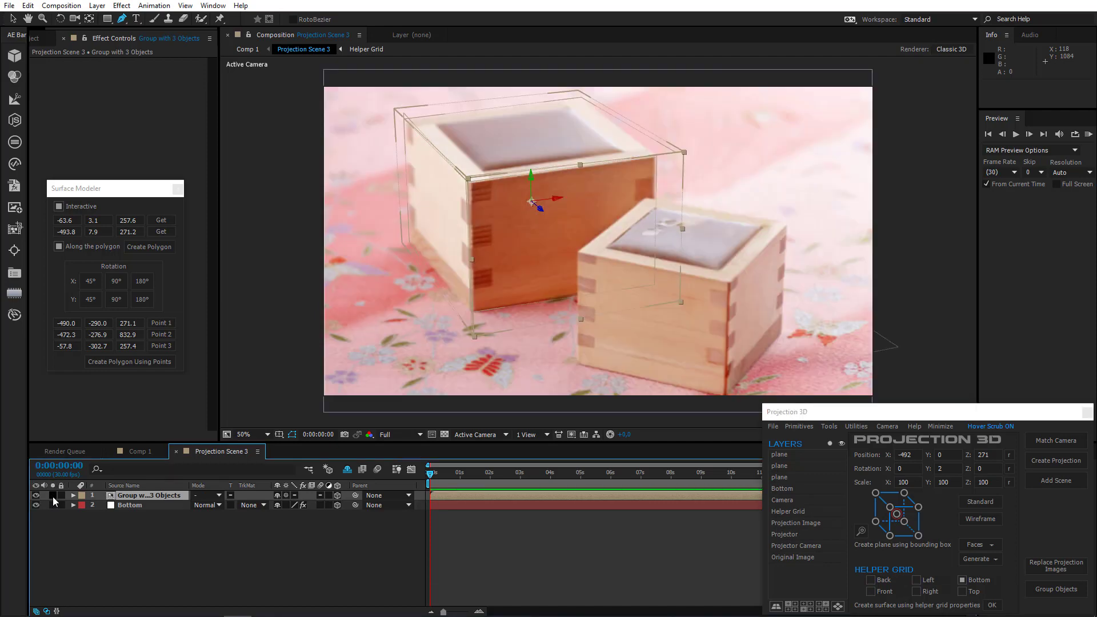
# Step: Place the Bottom layer's two Generate Position points on the smaller box's lower-left and lower front corners
pyautogui.click(132, 507)
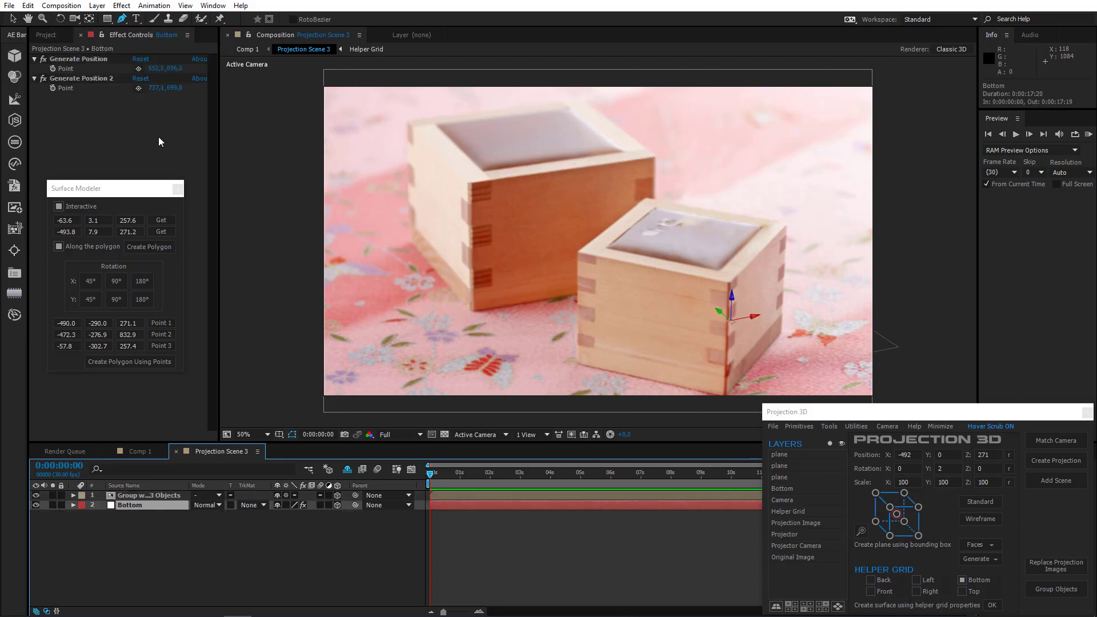
pyautogui.click(138, 68)
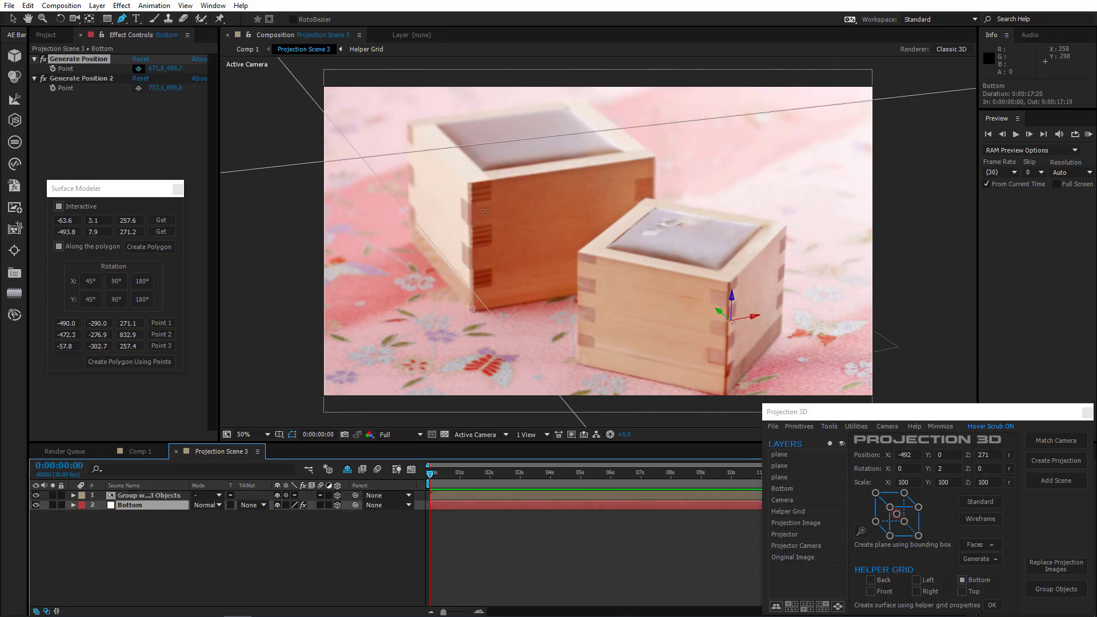
pyautogui.click(577, 363)
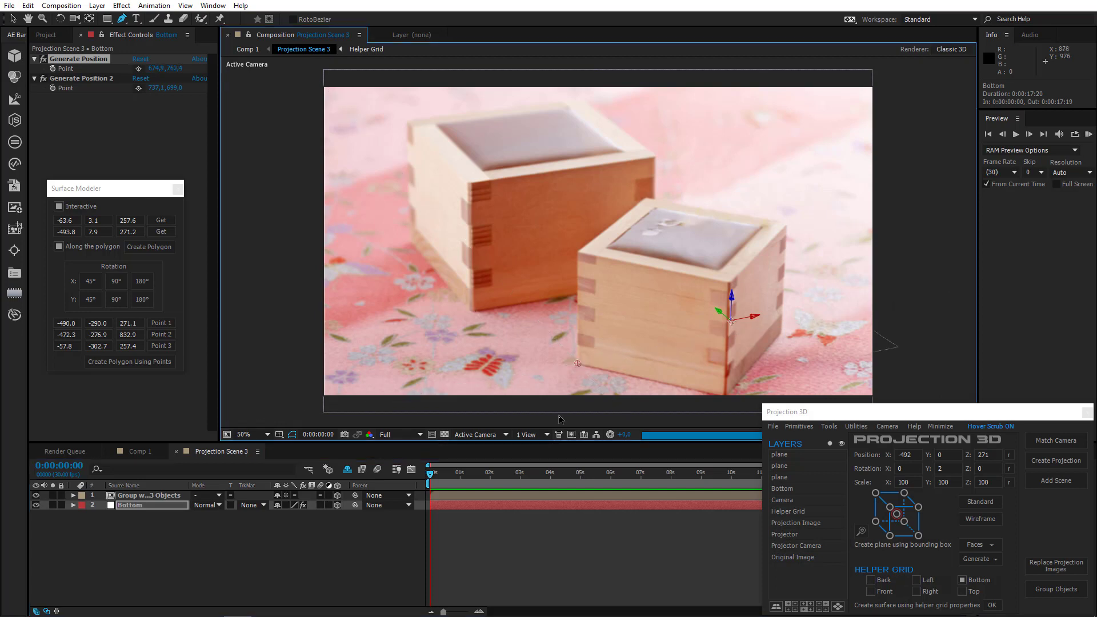
pyautogui.click(88, 76)
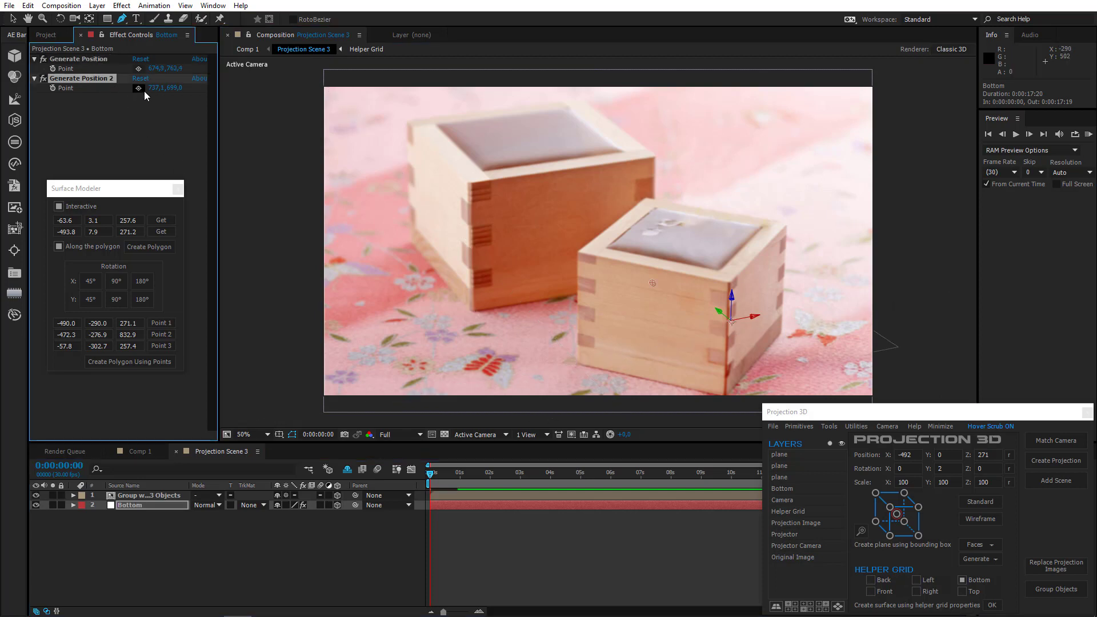
pyautogui.click(138, 88)
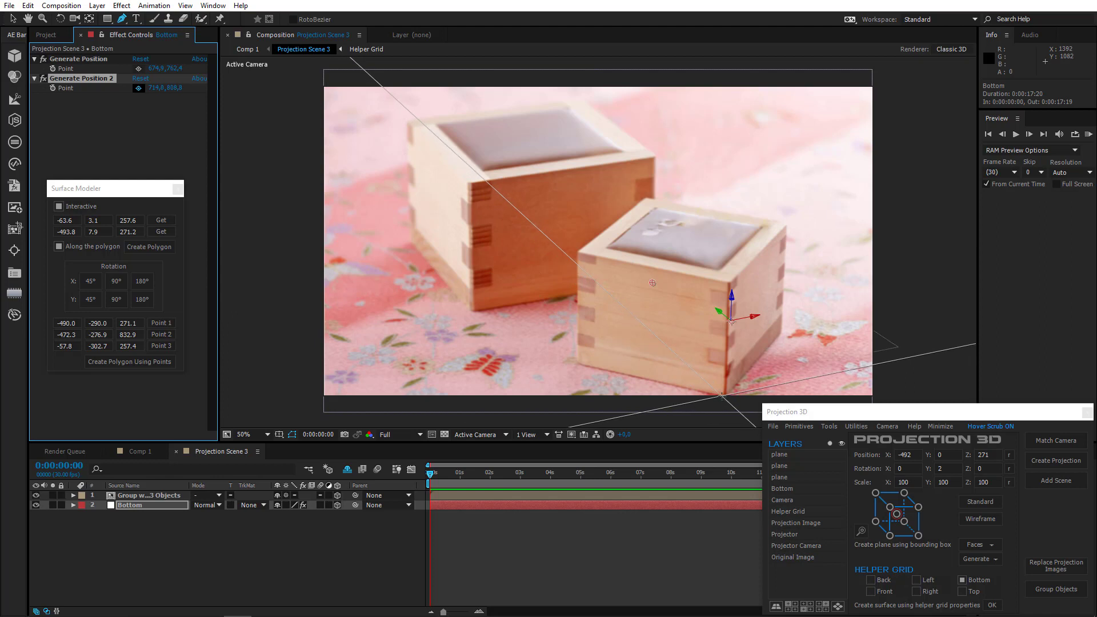
pyautogui.click(723, 396)
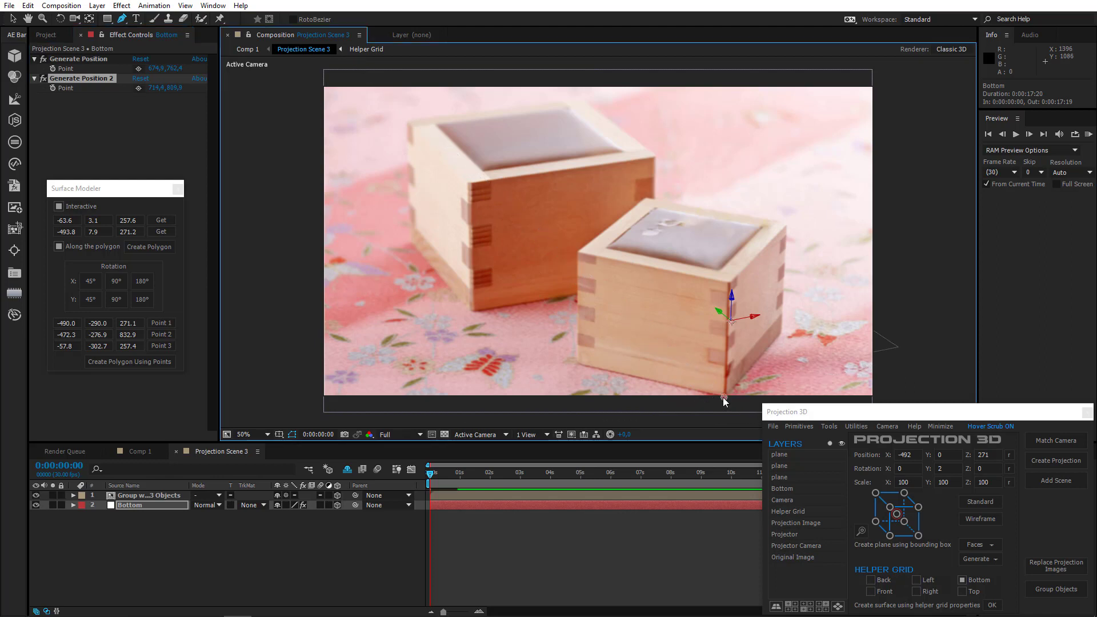
# Step: Generate a plane from the Bottom layer's Generate Position and Generate Position 2 points
pyautogui.click(94, 59)
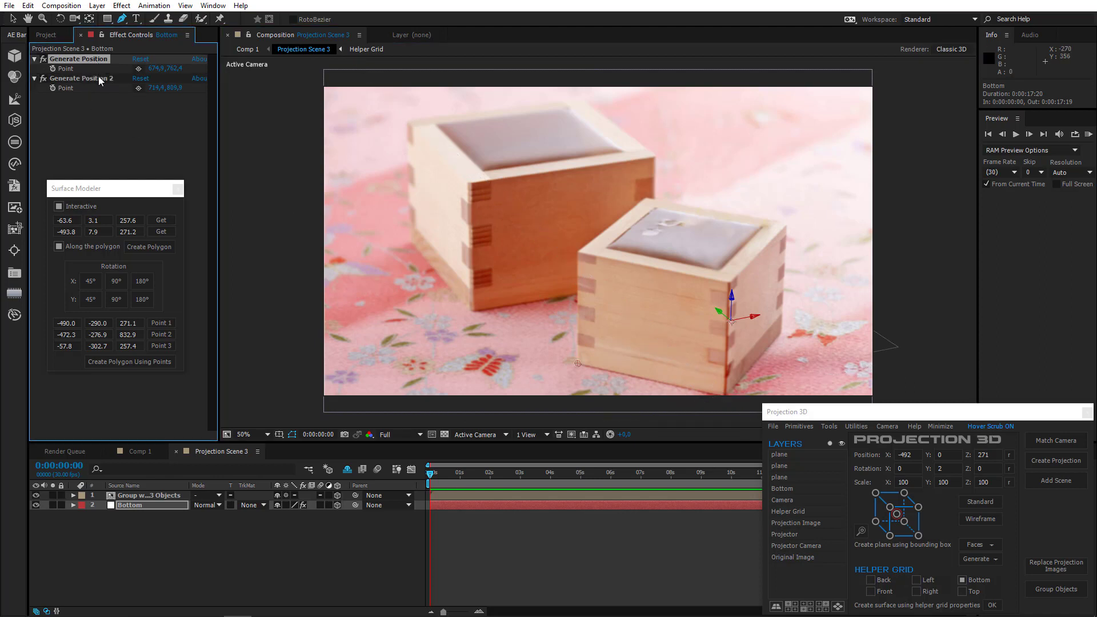
pyautogui.keyDown('ctrl'); pyautogui.click(99, 78); pyautogui.keyUp('ctrl')
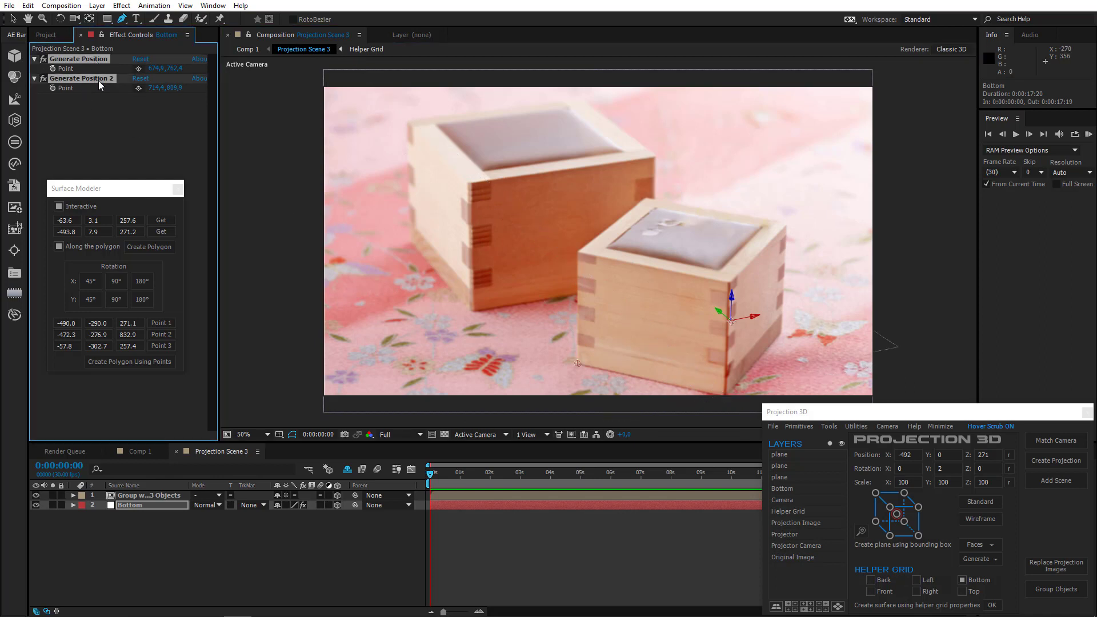
pyautogui.click(829, 426)
pyautogui.click(850, 543)
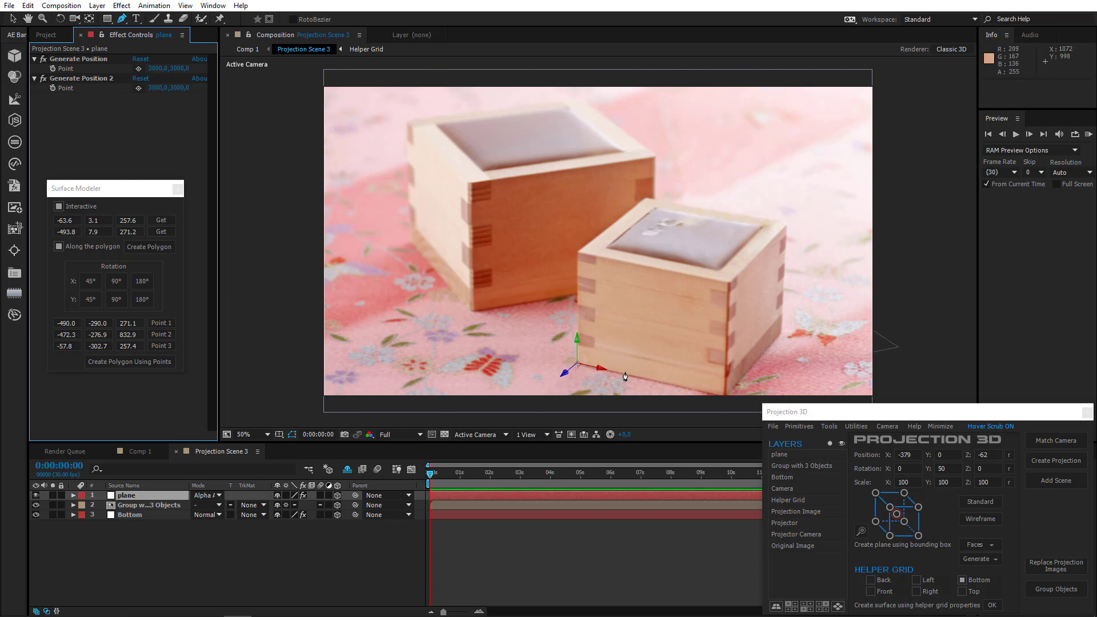
# Step: Draw a four-point mask on the new plane along the corners of the smaller box's front face
pyautogui.click(577, 363)
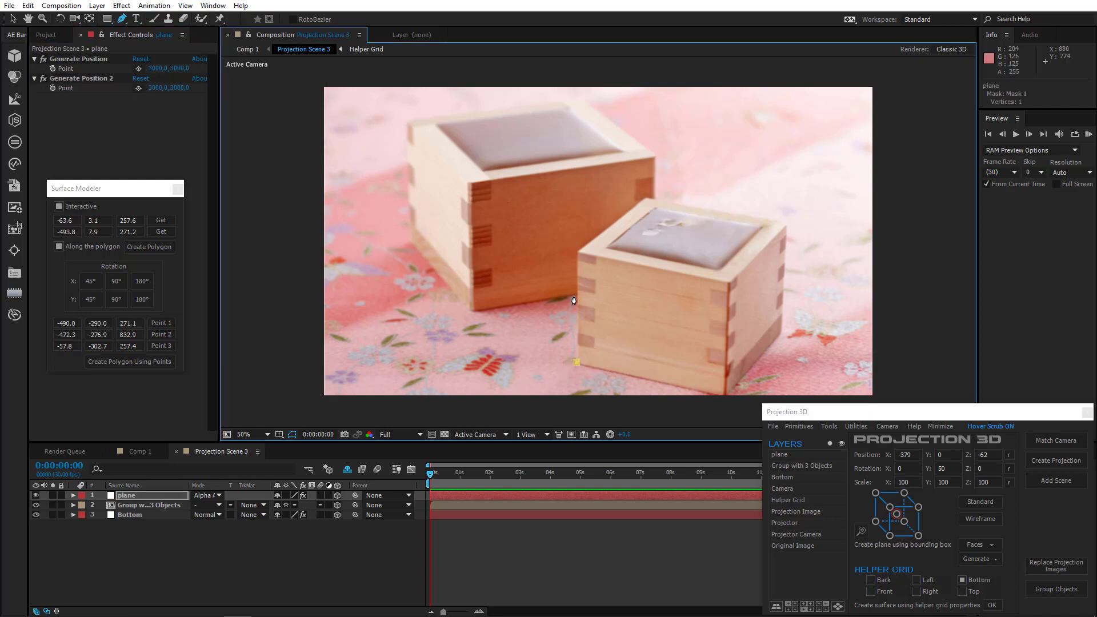
pyautogui.click(578, 251)
pyautogui.click(727, 283)
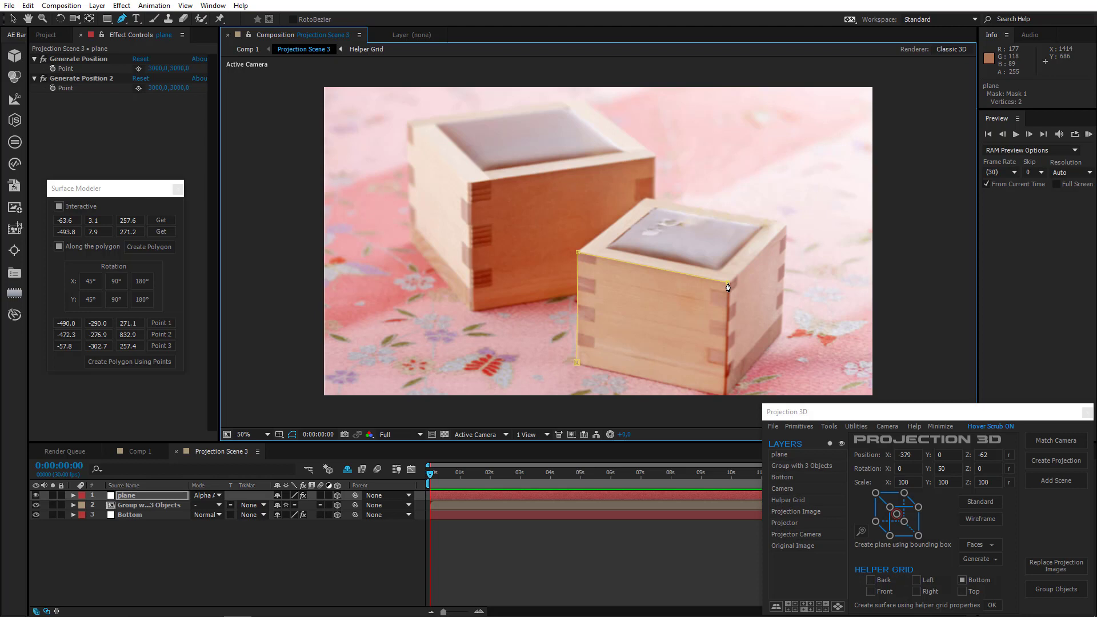
pyautogui.click(725, 397)
pyautogui.click(577, 363)
# Step: Create a polygon from the front face's two right corners and rotate it about X in 90° increments onto the smaller box's right side
pyautogui.click(171, 221)
pyautogui.click(724, 396)
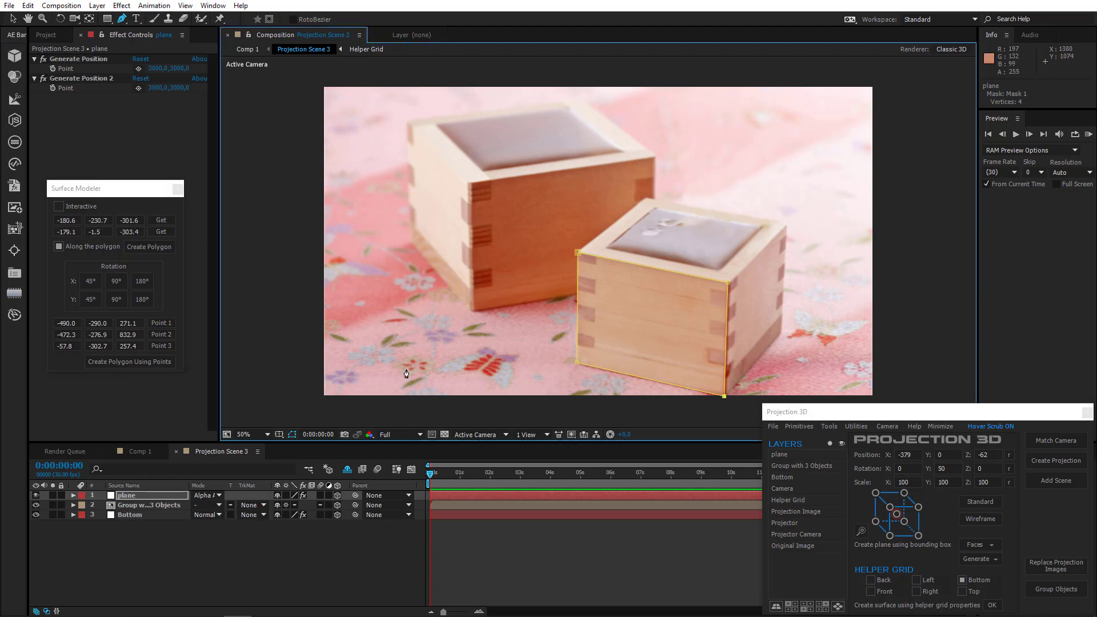
pyautogui.click(162, 230)
pyautogui.click(159, 244)
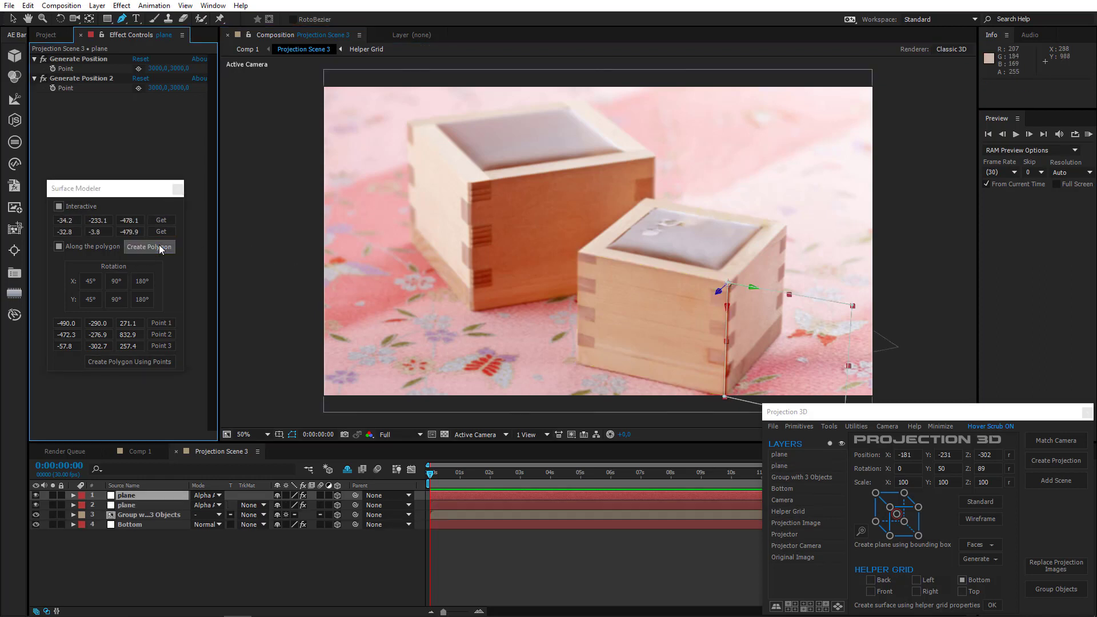
pyautogui.click(118, 283)
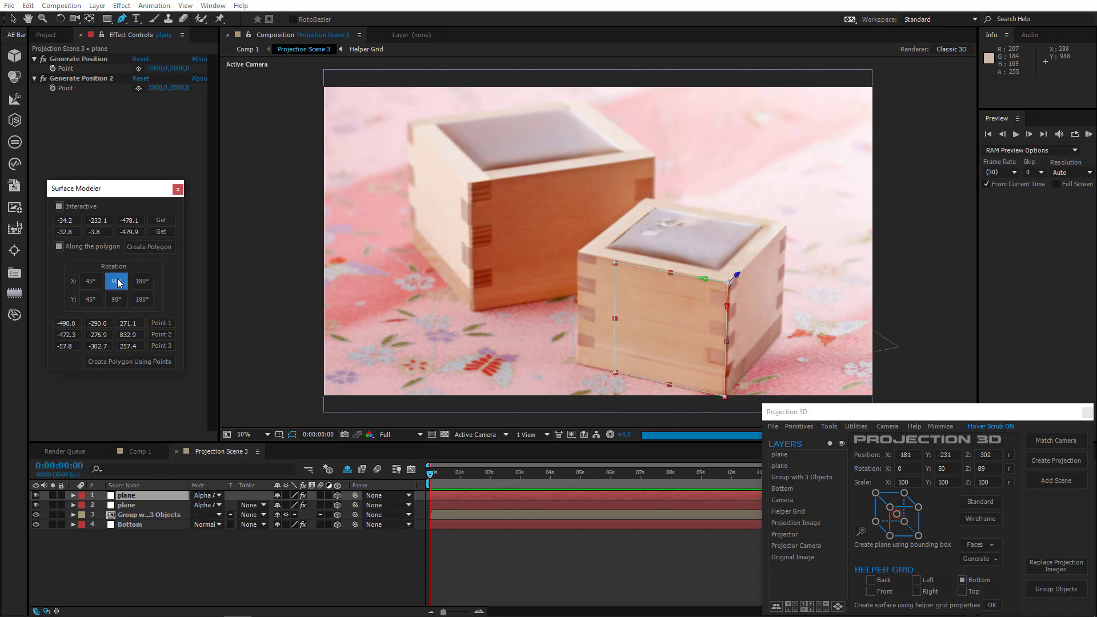
# Step: Fit the side plane's mask to the smaller box's rear right corners, hiding the plane while adjusting its vertices
pyautogui.click(37, 497)
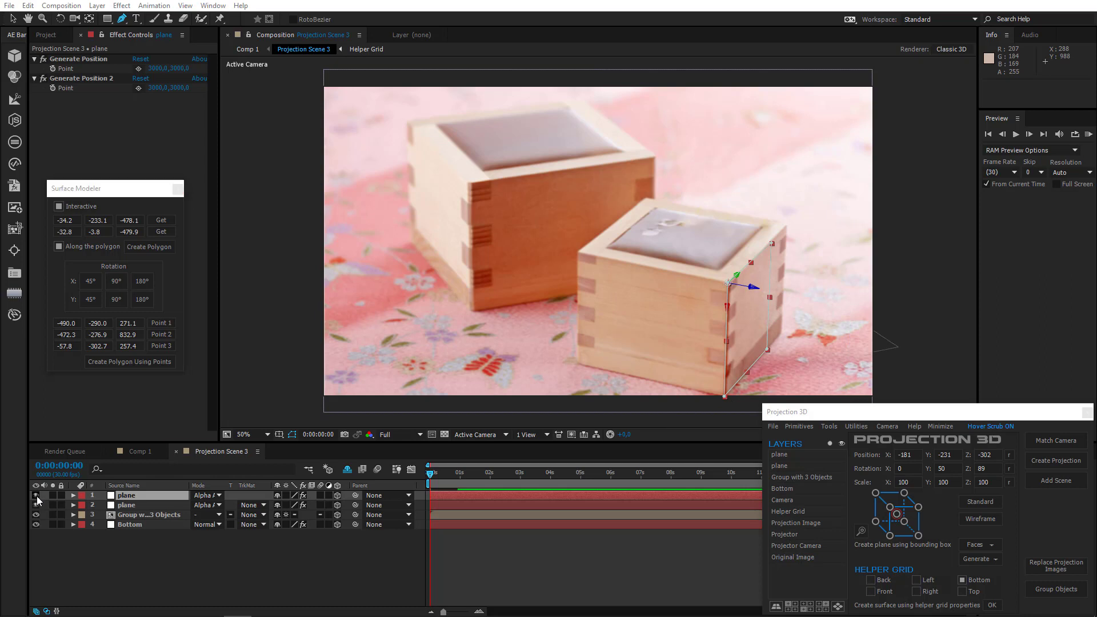
pyautogui.click(37, 496)
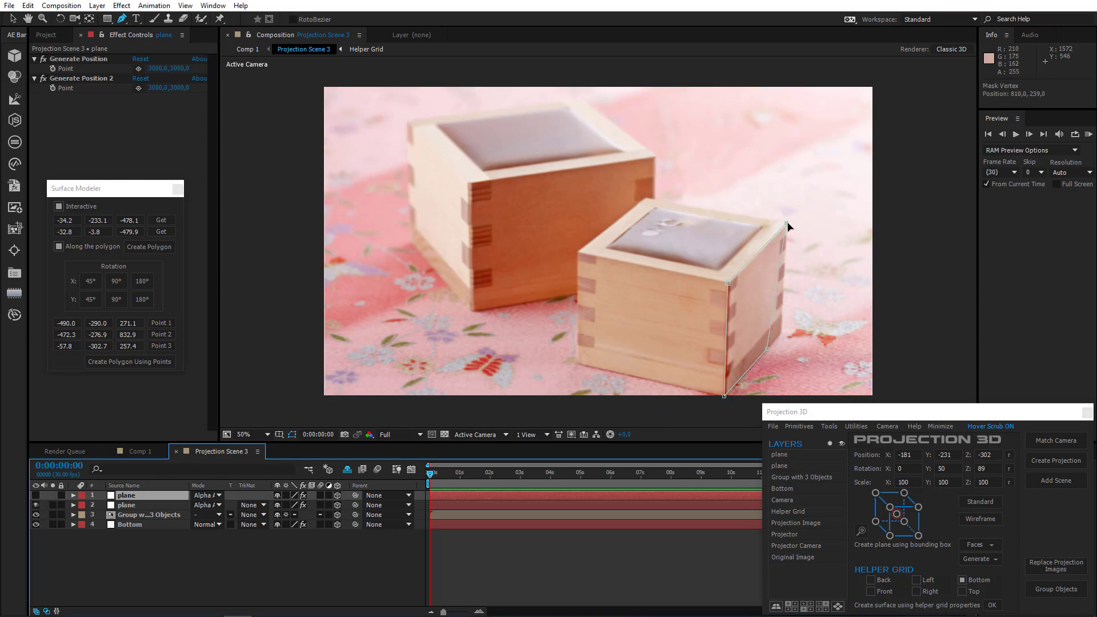
pyautogui.moveTo(766, 349); pyautogui.dragTo(782, 337)
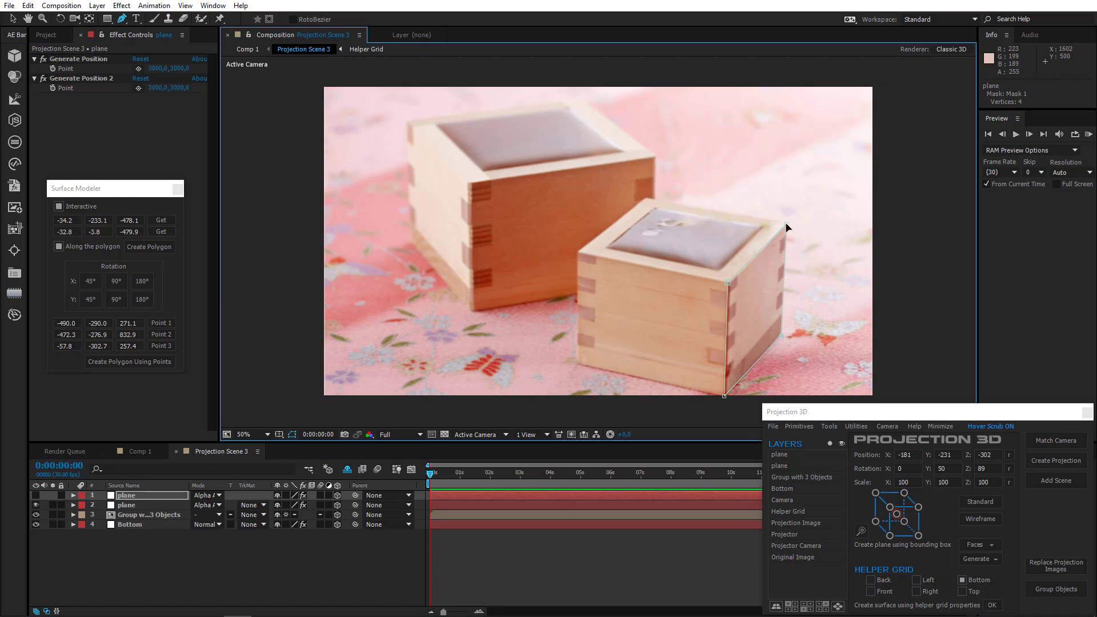
pyautogui.moveTo(786, 226); pyautogui.dragTo(788, 227)
pyautogui.click(52, 494)
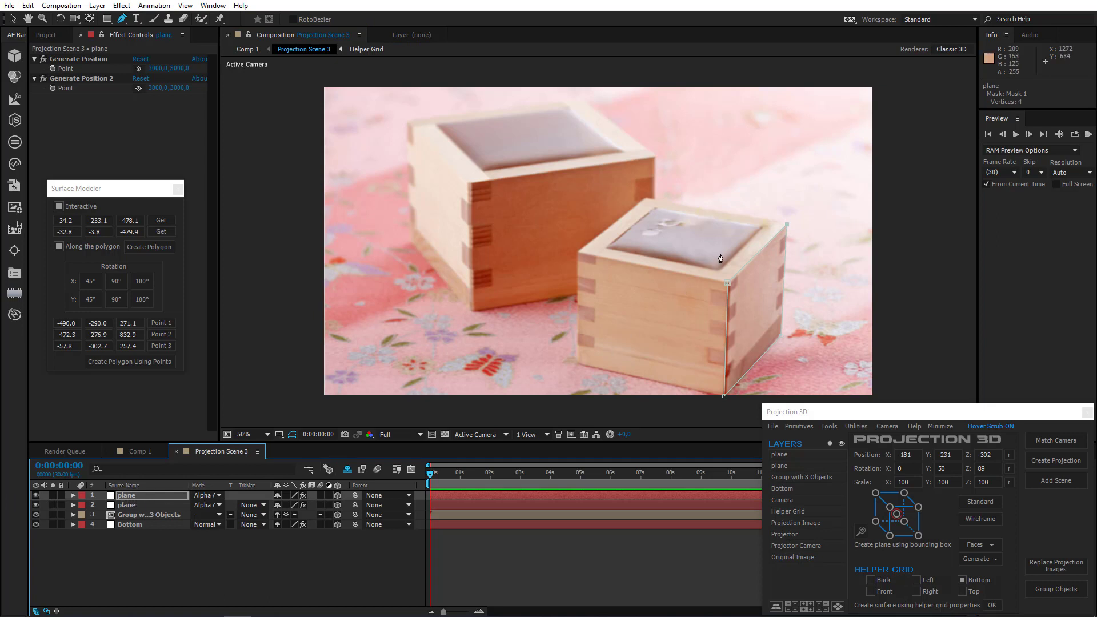
# Step: Create a top polygon for the smaller box using its rear right, front and left upper corners as Point 1, Point 2 and Point 3
pyautogui.click(772, 232)
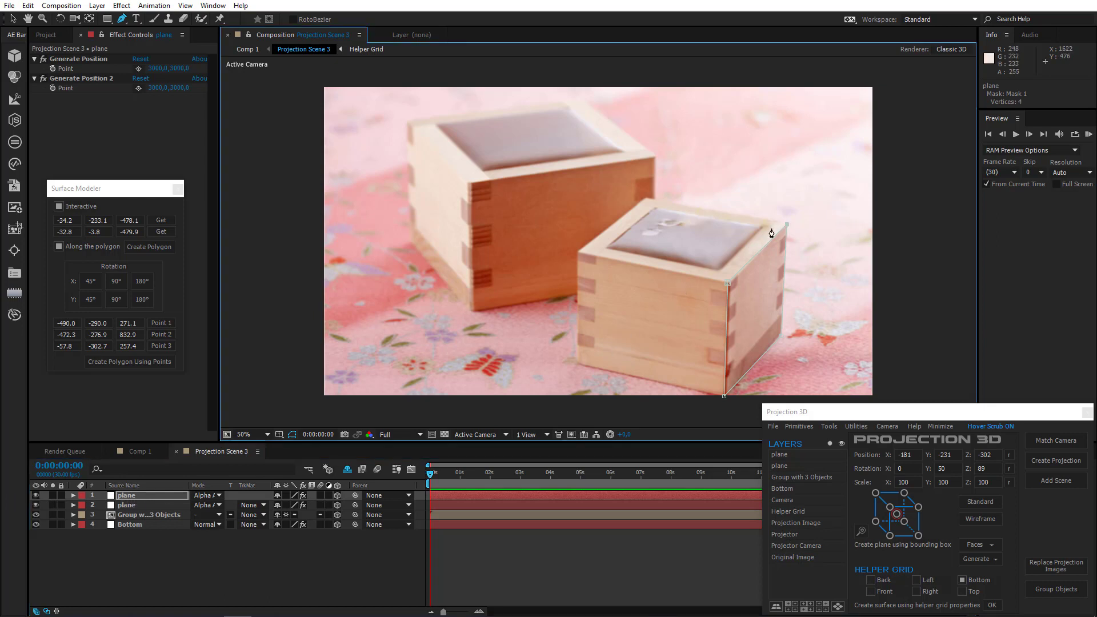
pyautogui.click(161, 323)
pyautogui.click(728, 283)
pyautogui.click(160, 334)
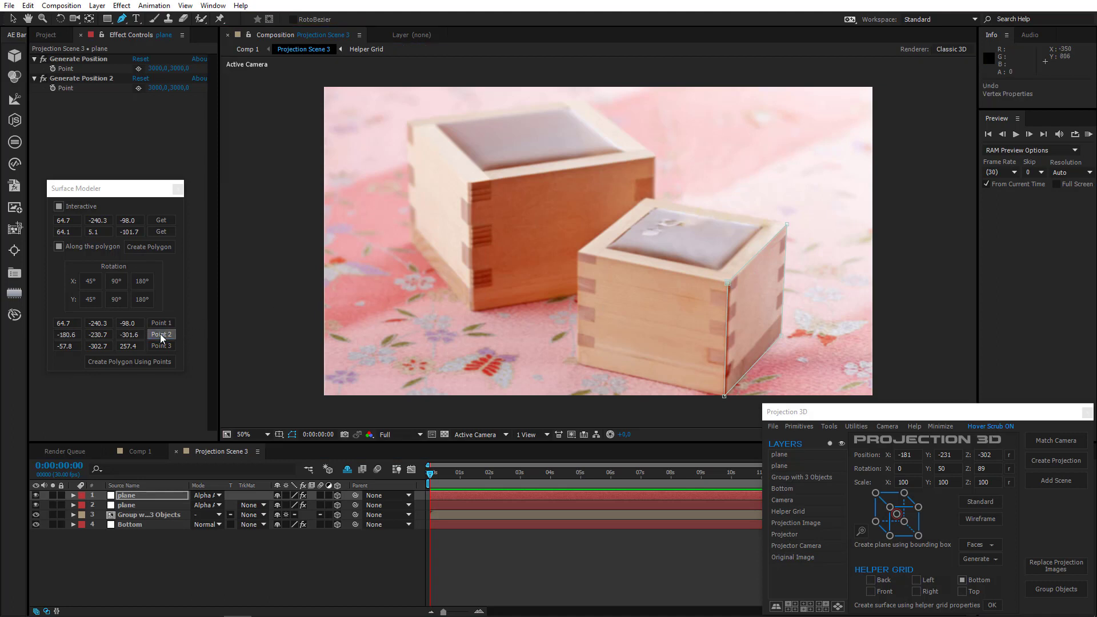
pyautogui.click(136, 505)
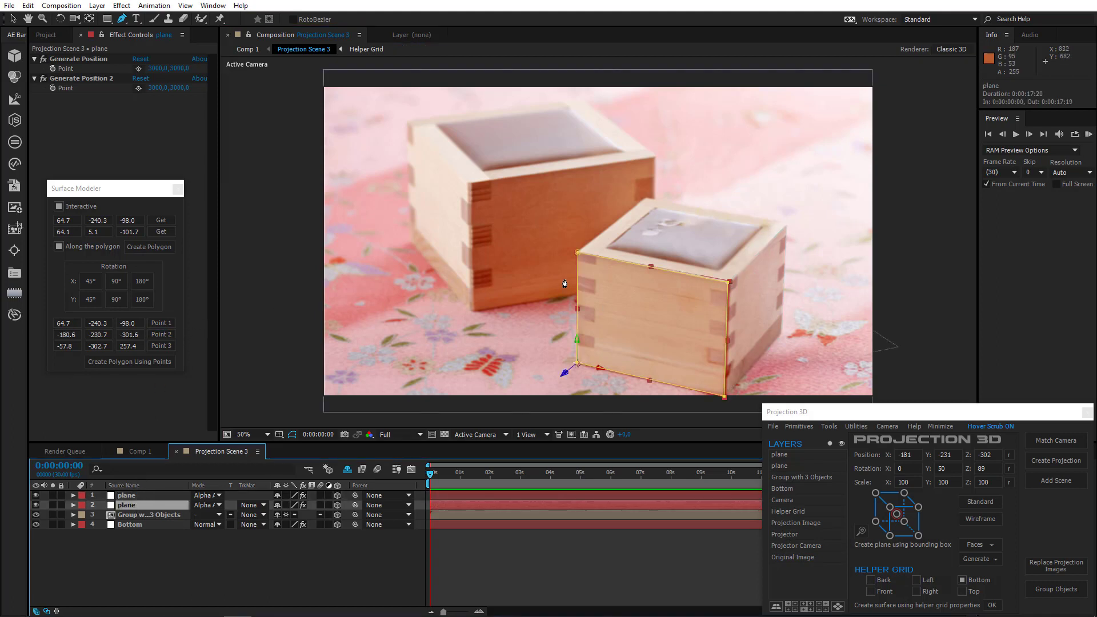
pyautogui.click(578, 252)
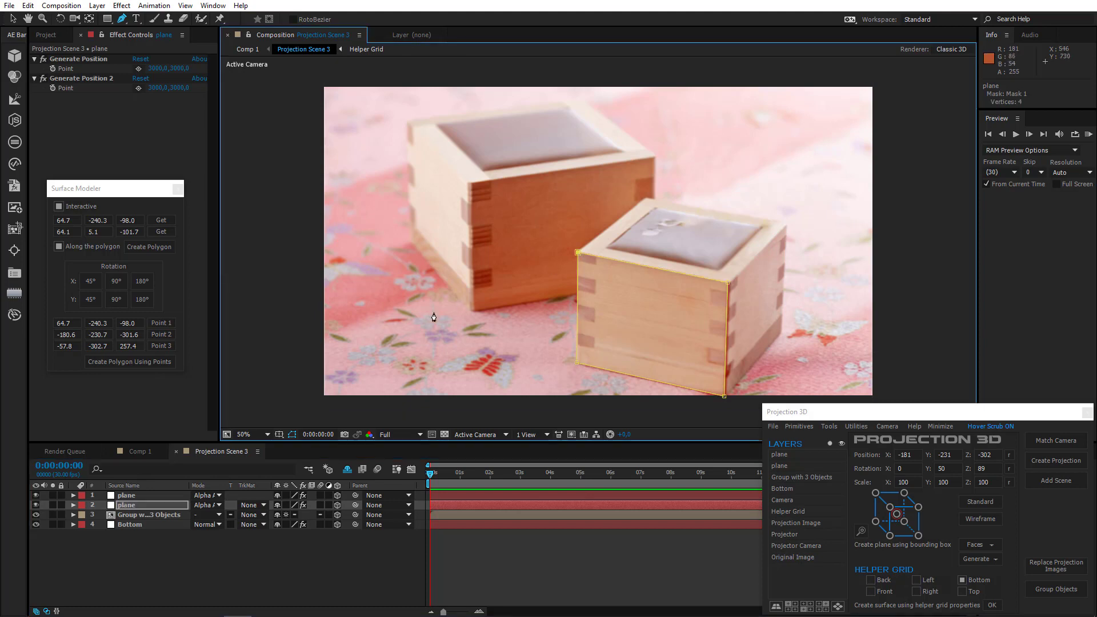
pyautogui.click(163, 347)
pyautogui.click(166, 361)
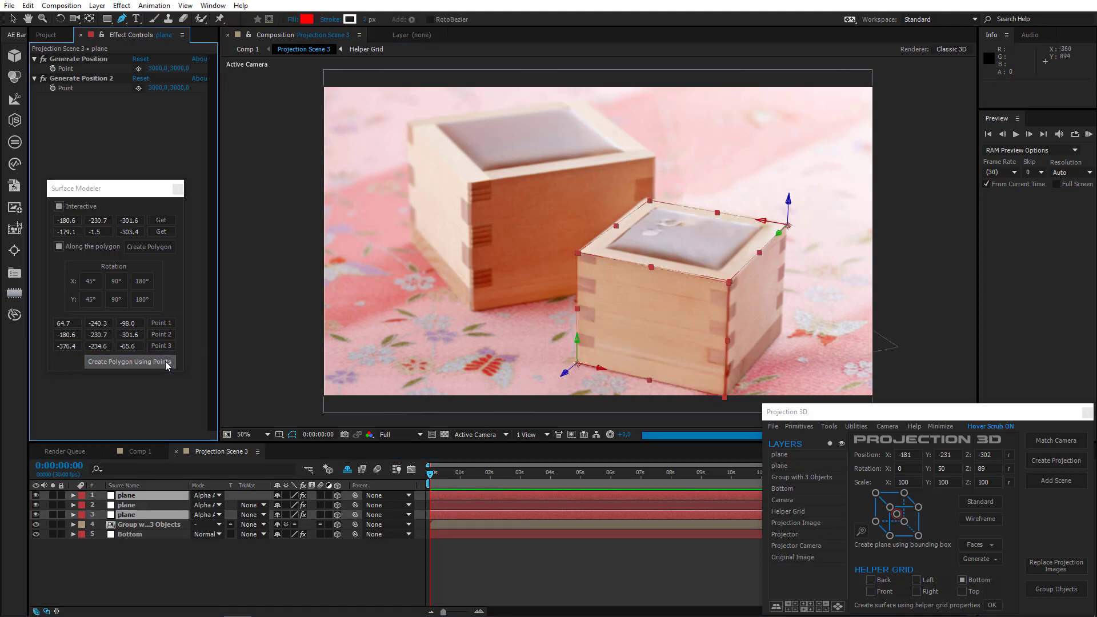
# Step: Move the top plane's fourth mask vertex to the smaller box's rear upper corner and check the box planes in isolation
pyautogui.click(128, 496)
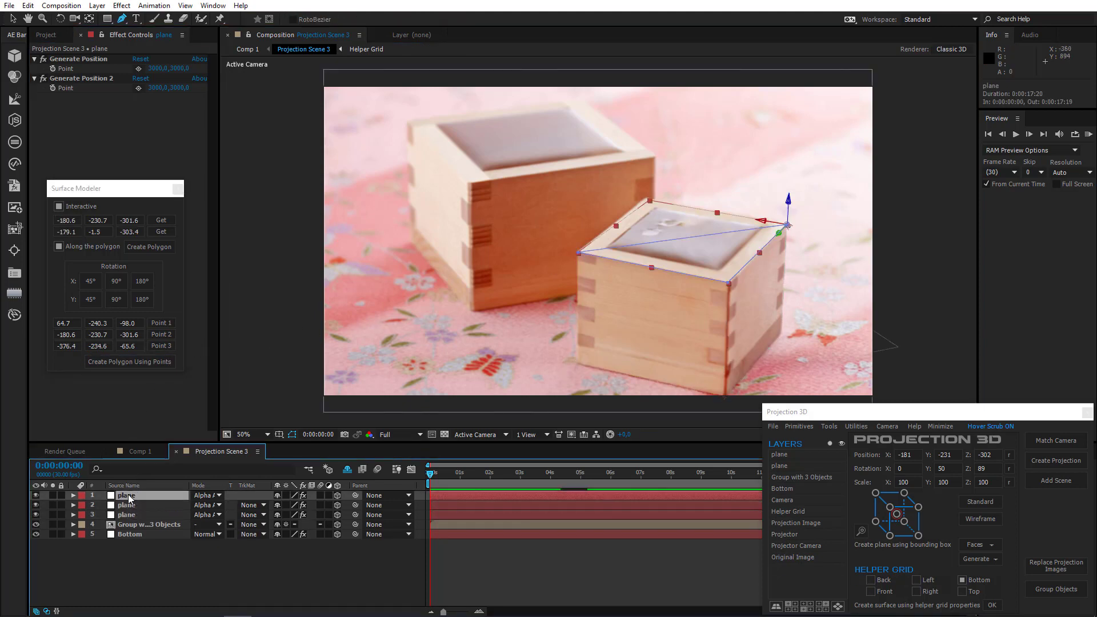
pyautogui.click(694, 237)
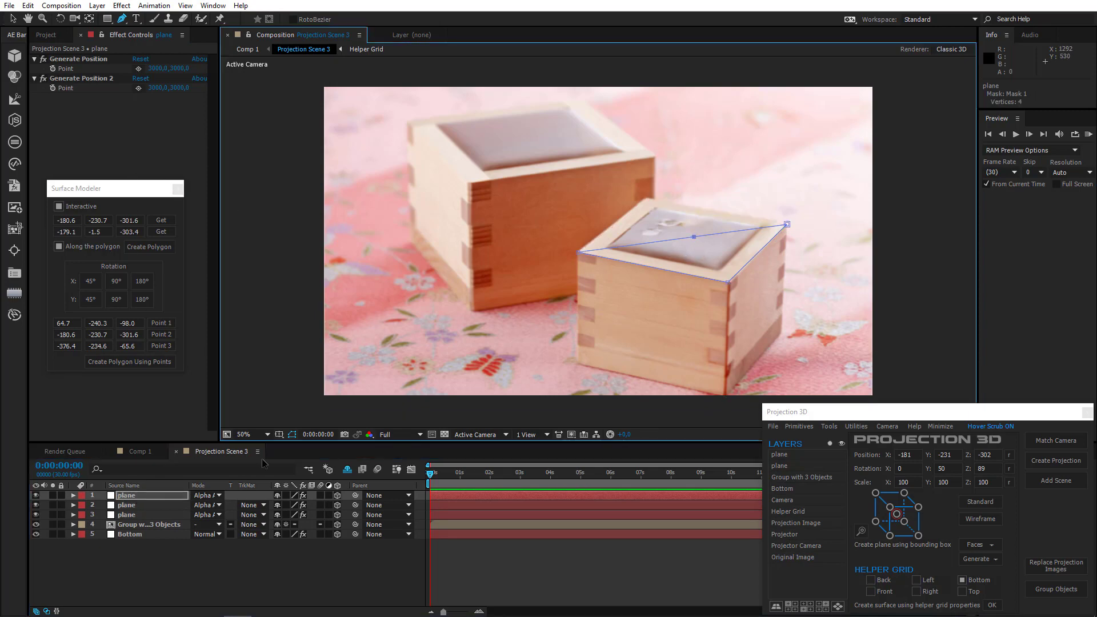
pyautogui.click(36, 495)
pyautogui.moveTo(693, 237); pyautogui.dragTo(645, 199)
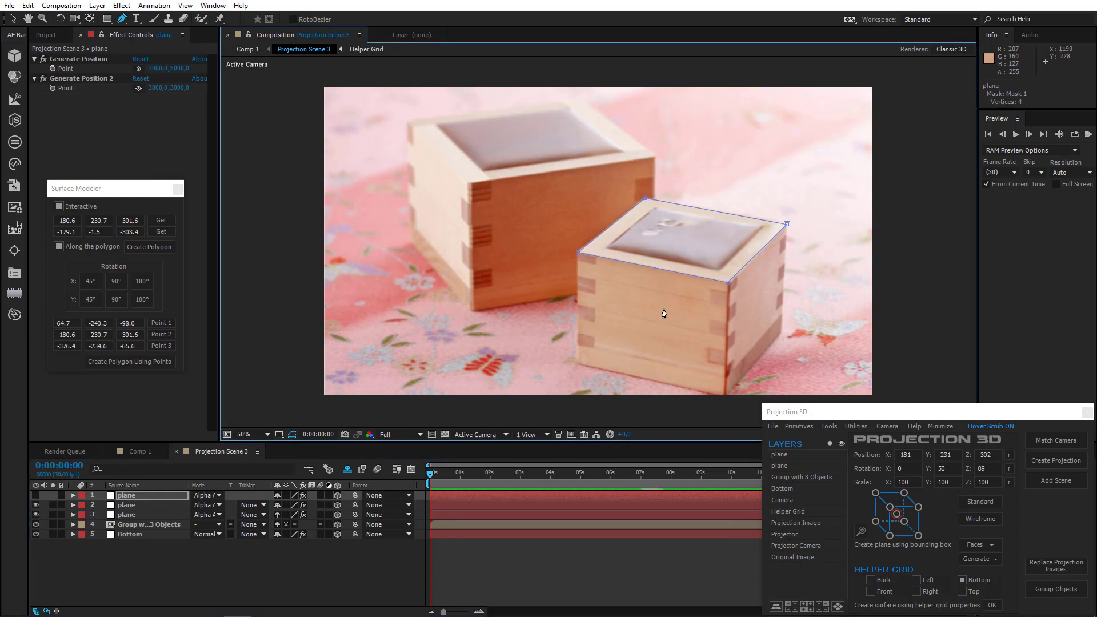
pyautogui.moveTo(35, 496); pyautogui.dragTo(52, 505)
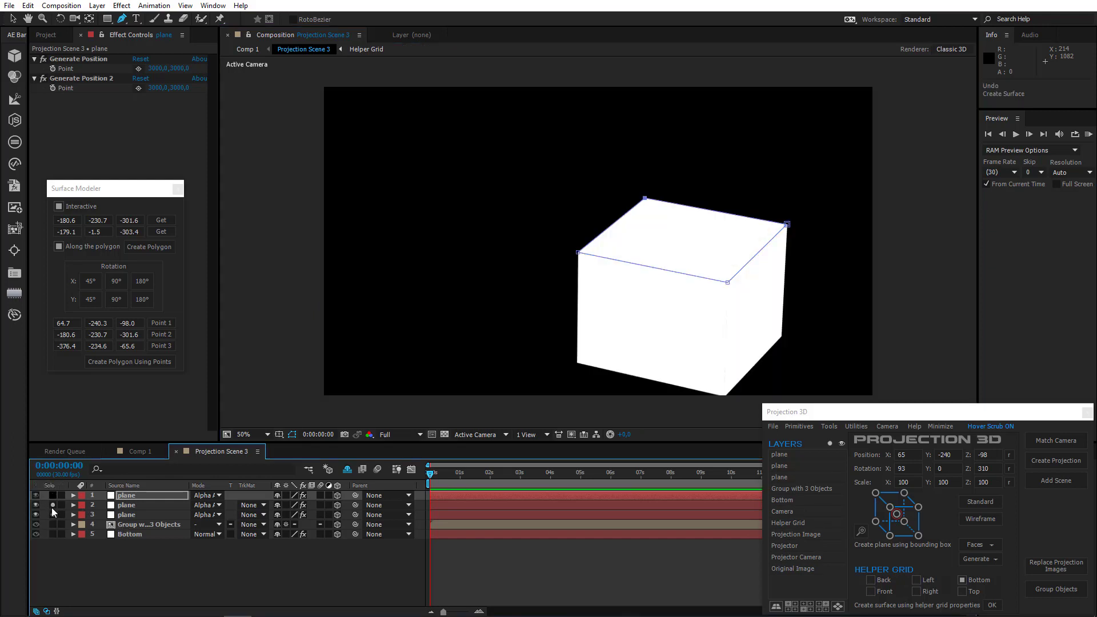
pyautogui.click(52, 506)
# Step: Group the smaller box's three plane layers into one object
pyautogui.click(134, 495)
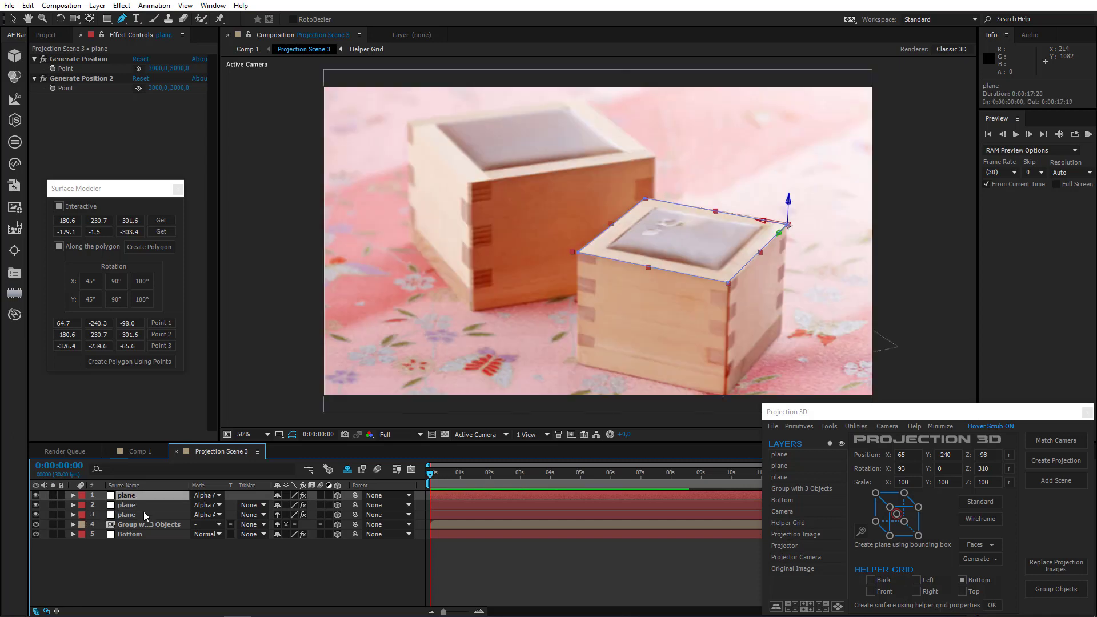
pyautogui.keyDown('shift'); pyautogui.click(142, 515); pyautogui.keyUp('shift')
pyautogui.click(1064, 589)
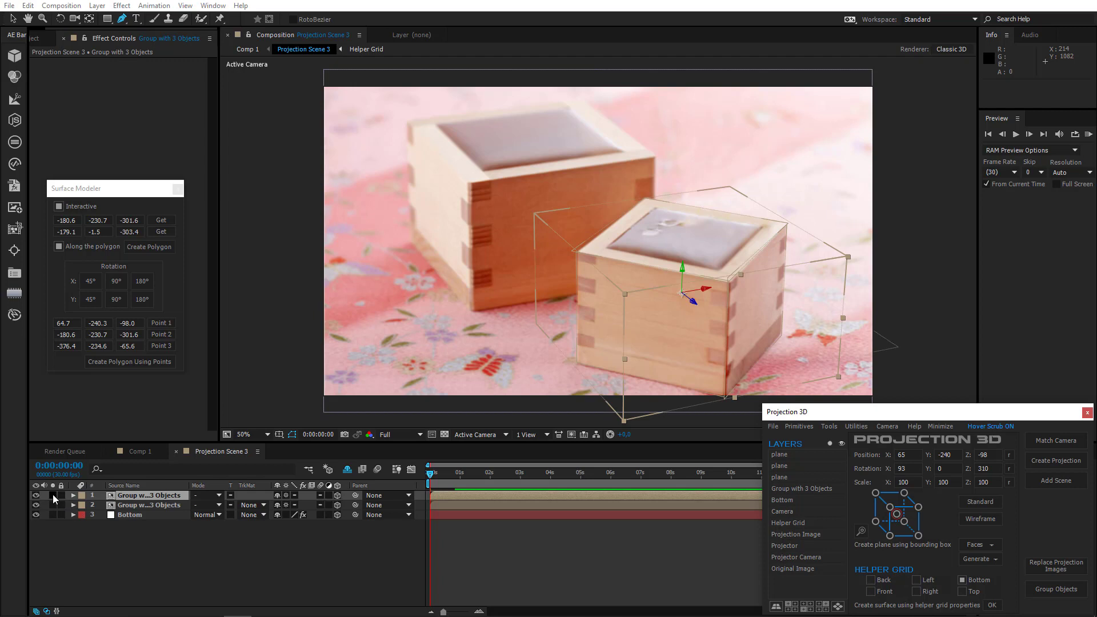
# Step: Check the two box groups and the Bottom layer by viewing each one in isolation
pyautogui.click(53, 496)
pyautogui.click(53, 495)
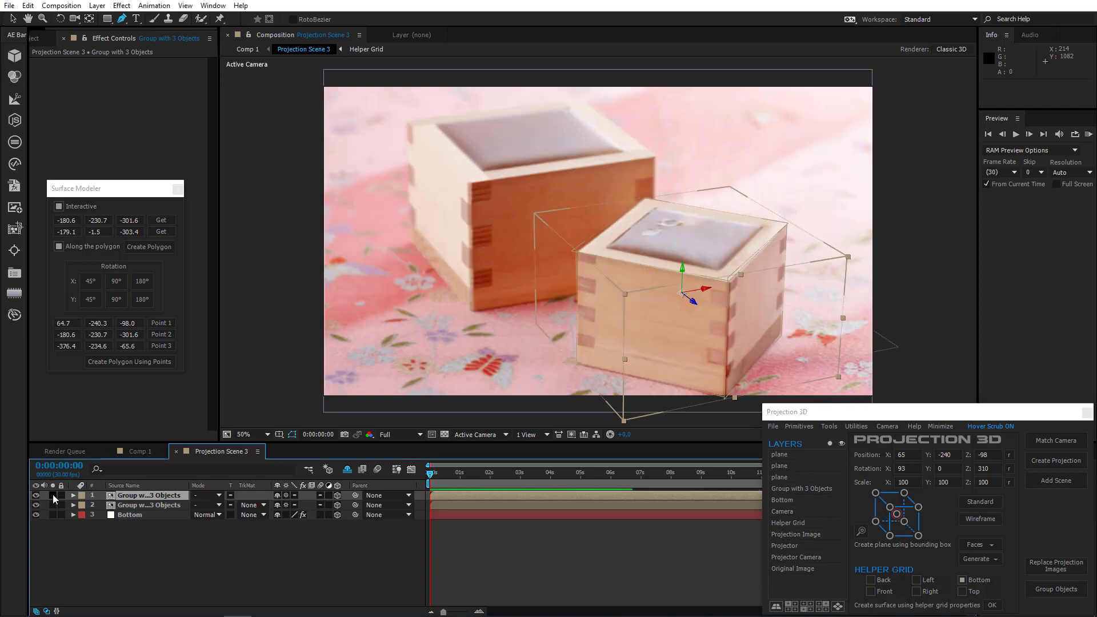
pyautogui.click(100, 542)
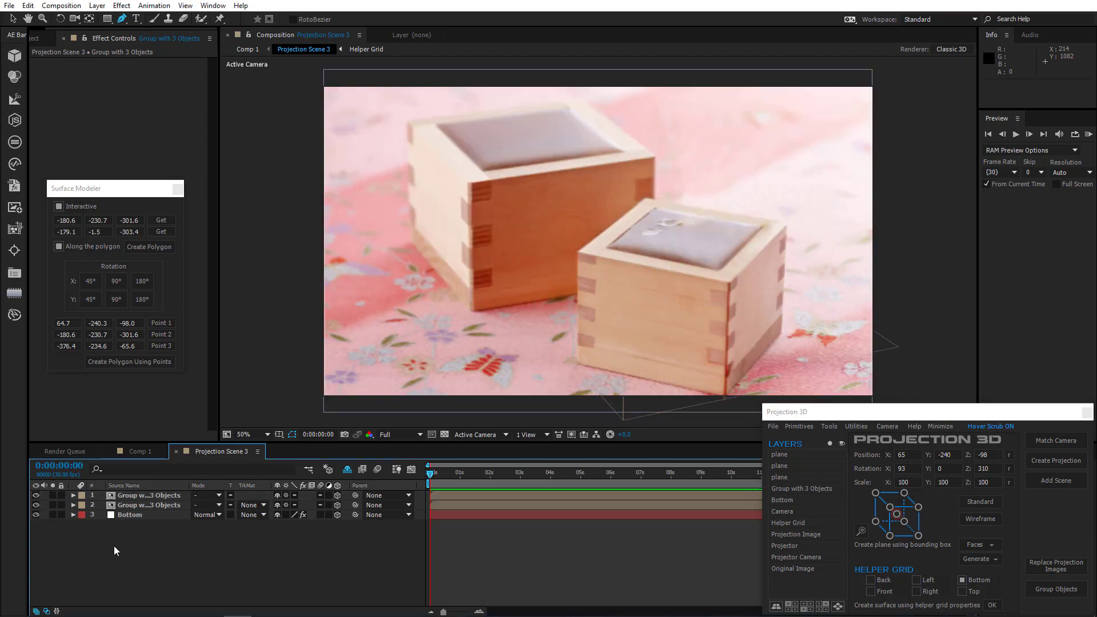
pyautogui.click(52, 495)
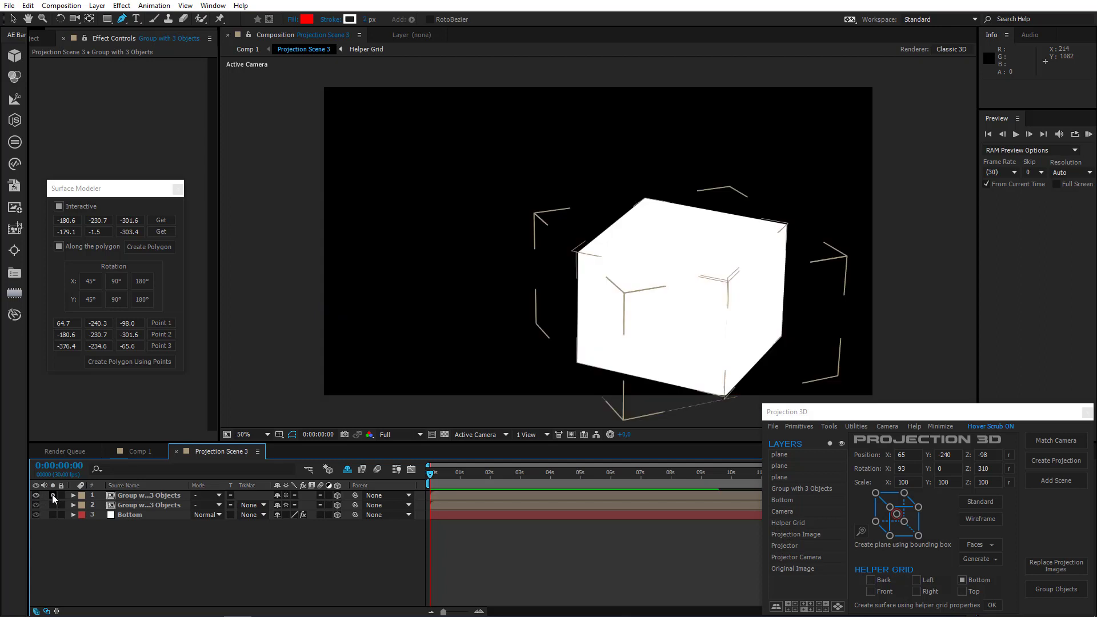
pyautogui.click(53, 496)
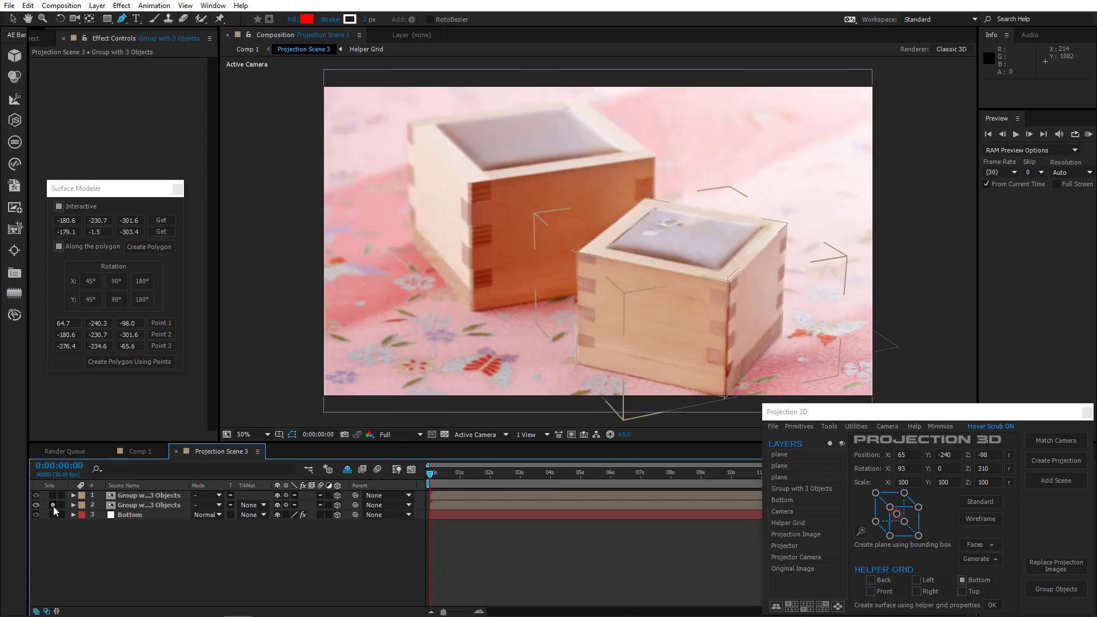
pyautogui.click(53, 505)
pyautogui.click(53, 506)
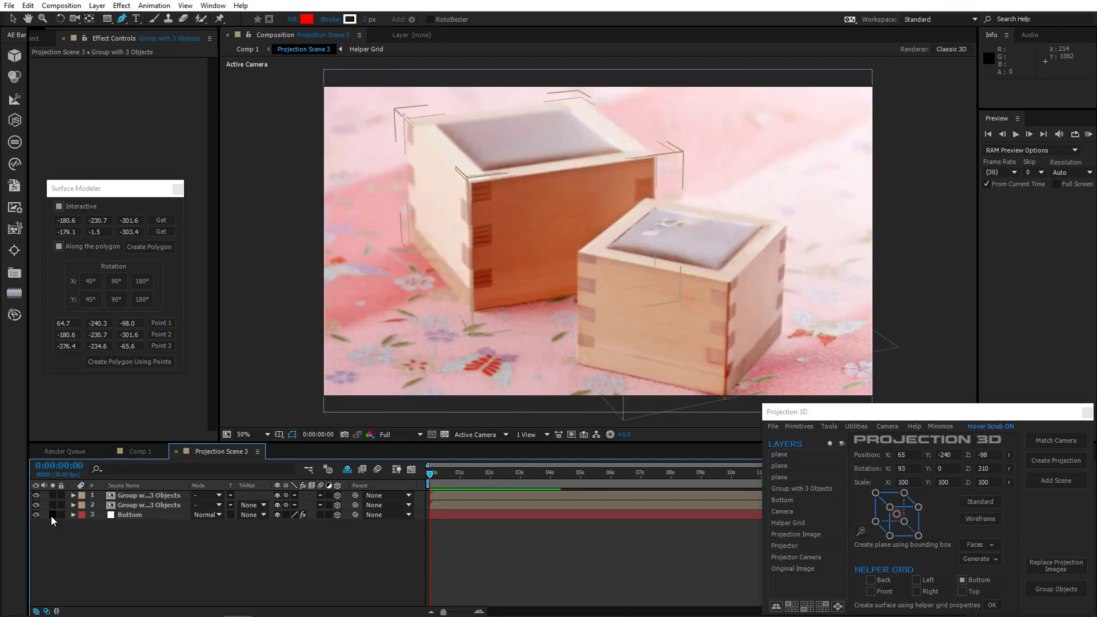
pyautogui.click(51, 516)
pyautogui.click(51, 515)
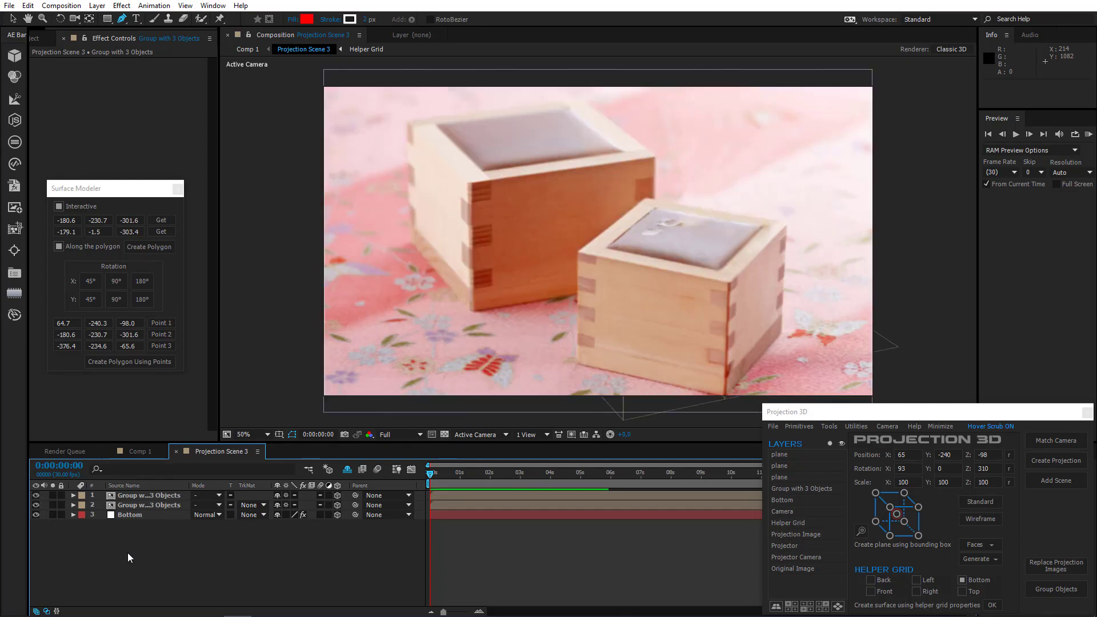
# Step: Orbit the camera in Comp 1 to inspect the projected boxes from another angle, and undo the camera move
pyautogui.click(133, 452)
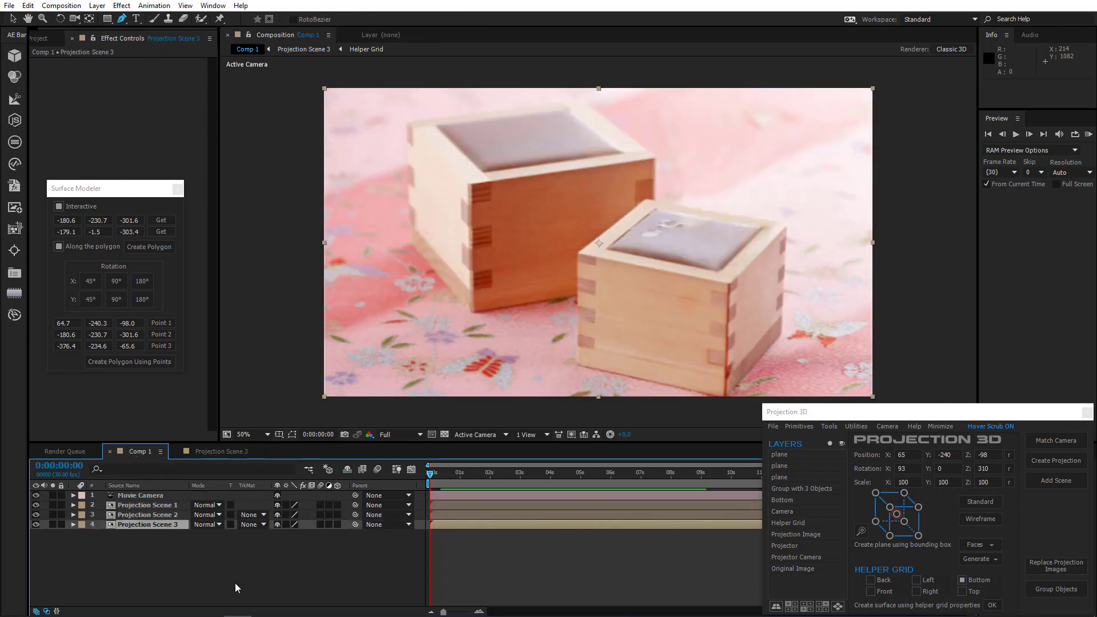
pyautogui.click(76, 19)
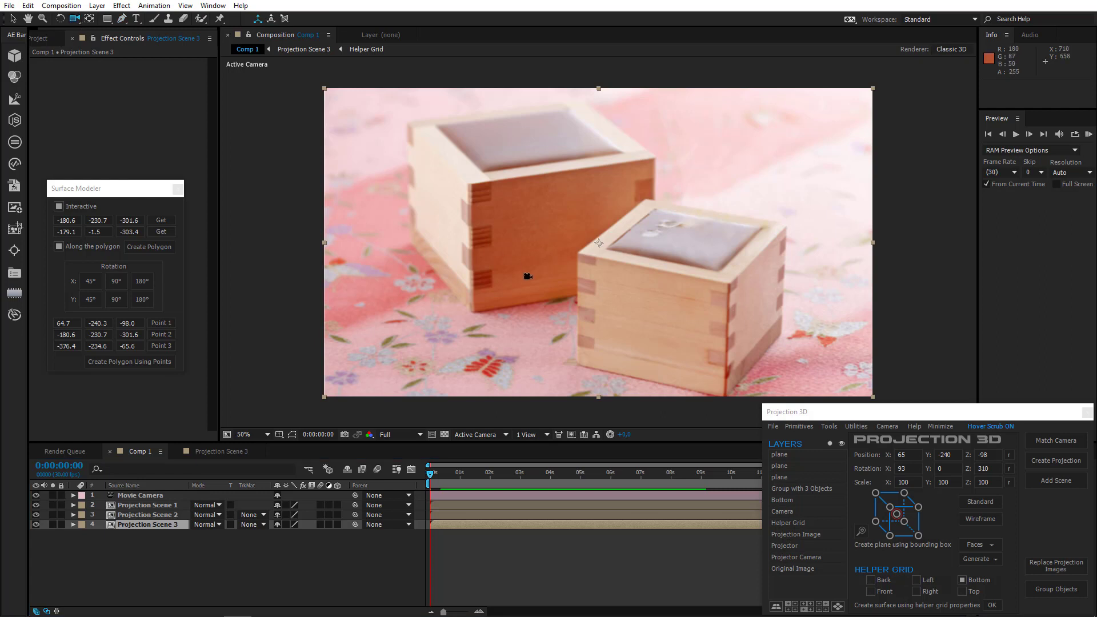
pyautogui.moveTo(551, 296); pyautogui.dragTo(556, 295)
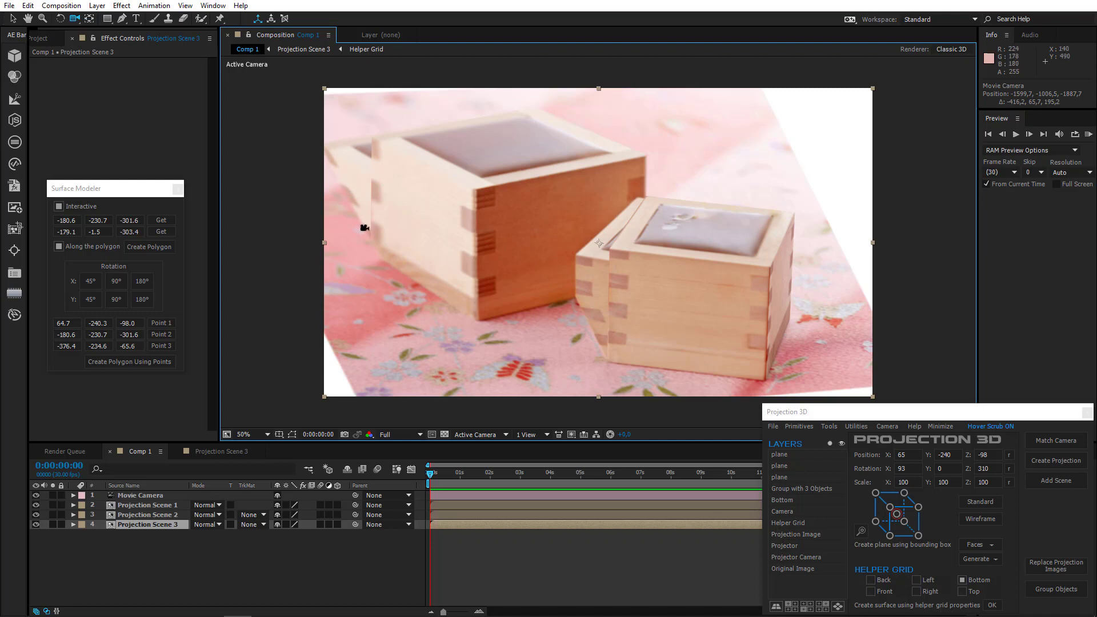
pyautogui.hotkey('ctrl', 'z')
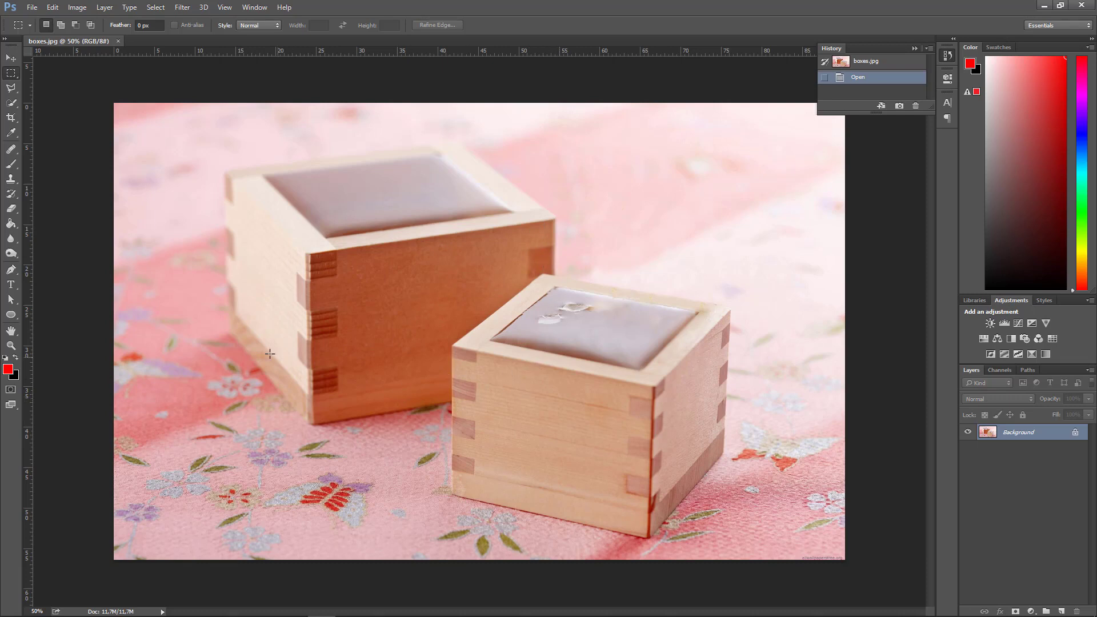
# Step: In Photoshop, clone the larger box's front face over the upper left part of the smaller box in boxes.jpg with the Clone Stamp
pyautogui.click(11, 179)
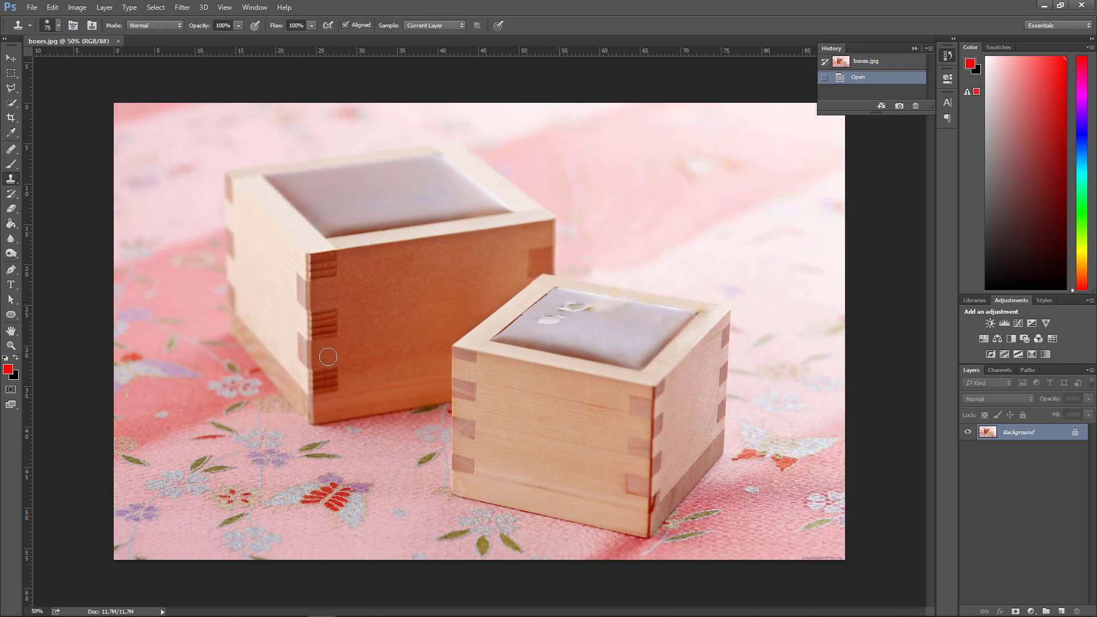
pyautogui.keyDown('alt'); pyautogui.click(369, 412); pyautogui.keyUp('alt')
pyautogui.moveTo(451, 394)
pyautogui.mouseDown()
pyautogui.moveTo(562, 389)
pyautogui.moveTo(452, 391)
pyautogui.moveTo(513, 375)
pyautogui.moveTo(504, 361)
pyautogui.moveTo(454, 349)
pyautogui.moveTo(502, 312)
pyautogui.moveTo(462, 304)
pyautogui.moveTo(543, 297)
pyautogui.moveTo(543, 331)
pyautogui.mouseUp()
pyautogui.keyDown('alt'); pyautogui.rightClick(464, 307); pyautogui.keyUp('alt')
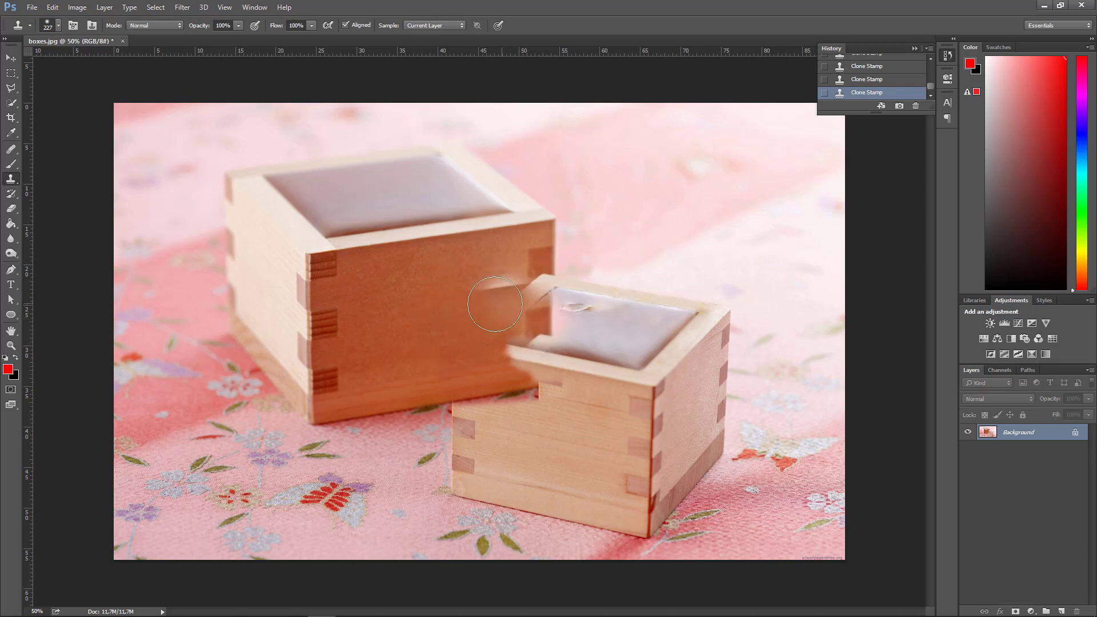
# Step: Clone the larger box's front face and right edge over the smaller box's rear rim corner with the Clone Stamp
pyautogui.scroll(5, 541, 245)
pyautogui.moveTo(534, 247)
pyautogui.mouseDown()
pyautogui.moveTo(557, 225)
pyautogui.moveTo(544, 222)
pyautogui.mouseUp()
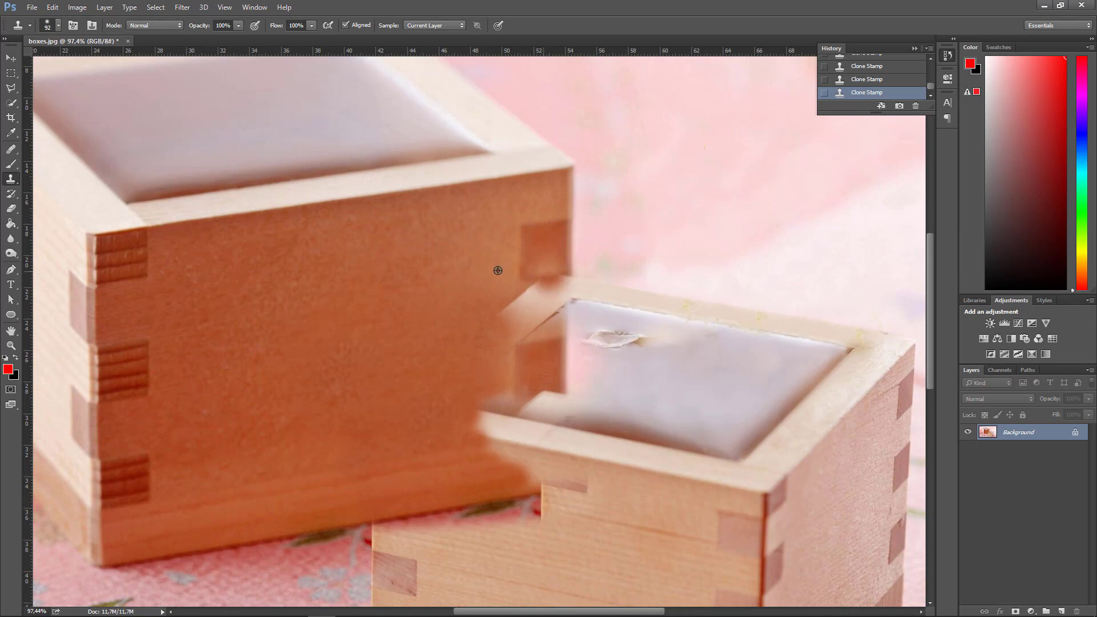
pyautogui.moveTo(502, 257)
pyautogui.mouseDown()
pyautogui.moveTo(506, 294)
pyautogui.moveTo(460, 311)
pyautogui.mouseUp()
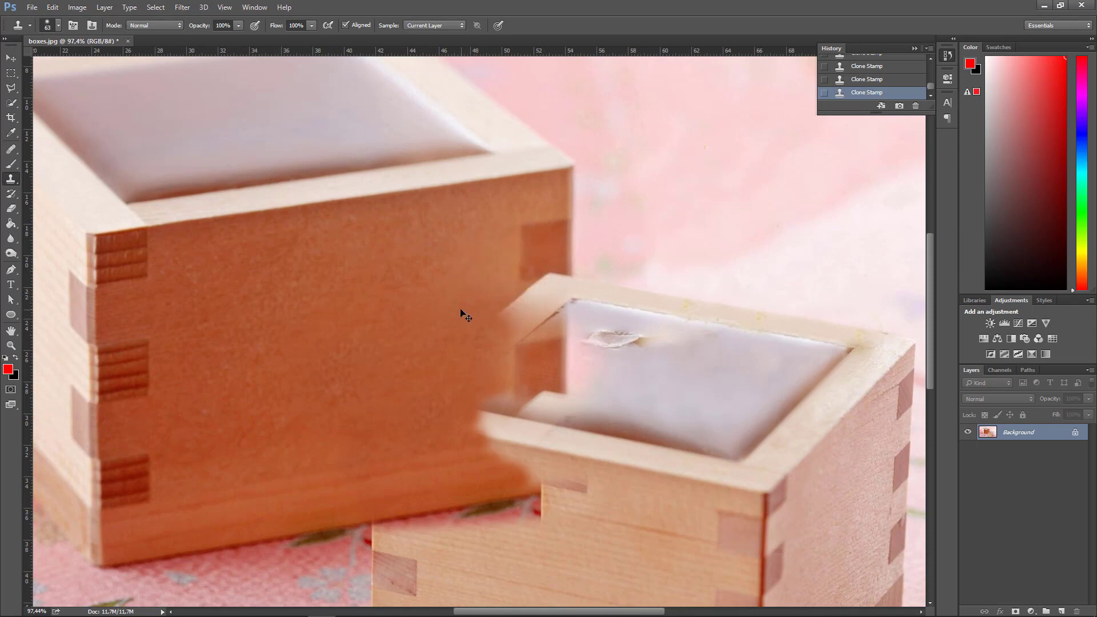
pyautogui.moveTo(531, 311)
pyautogui.mouseDown()
pyautogui.moveTo(566, 289)
pyautogui.moveTo(491, 317)
pyautogui.moveTo(541, 306)
pyautogui.moveTo(506, 367)
pyautogui.moveTo(516, 315)
pyautogui.moveTo(542, 300)
pyautogui.moveTo(528, 339)
pyautogui.moveTo(544, 294)
pyautogui.moveTo(492, 303)
pyautogui.moveTo(547, 322)
pyautogui.mouseUp()
pyautogui.keyDown('alt'); pyautogui.click(569, 241); pyautogui.keyUp('alt')
pyautogui.keyDown('alt'); pyautogui.click(502, 310); pyautogui.keyUp('alt')
pyautogui.keyDown('alt'); pyautogui.click(523, 215); pyautogui.keyUp('alt')
pyautogui.keyDown('alt'); pyautogui.click(519, 227); pyautogui.keyUp('alt')
pyautogui.keyDown('alt'); pyautogui.click(453, 306); pyautogui.keyUp('alt')
pyautogui.press(']')
pyautogui.moveTo(458, 245); pyautogui.dragTo(498, 240)
pyautogui.click(492, 318)
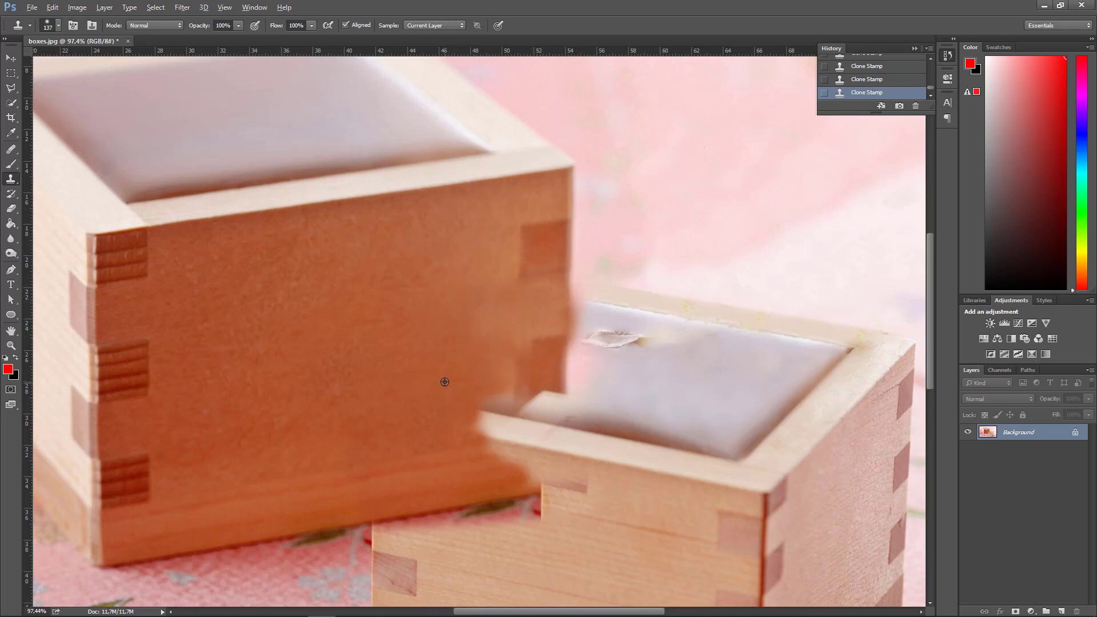
# Step: Clone the larger box's corner joint and bottom strip over the smaller box's rim to extend the front face's lower right corner
pyautogui.keyDown('alt'); pyautogui.click(536, 240); pyautogui.keyUp('alt')
pyautogui.moveTo(532, 357); pyautogui.dragTo(533, 418)
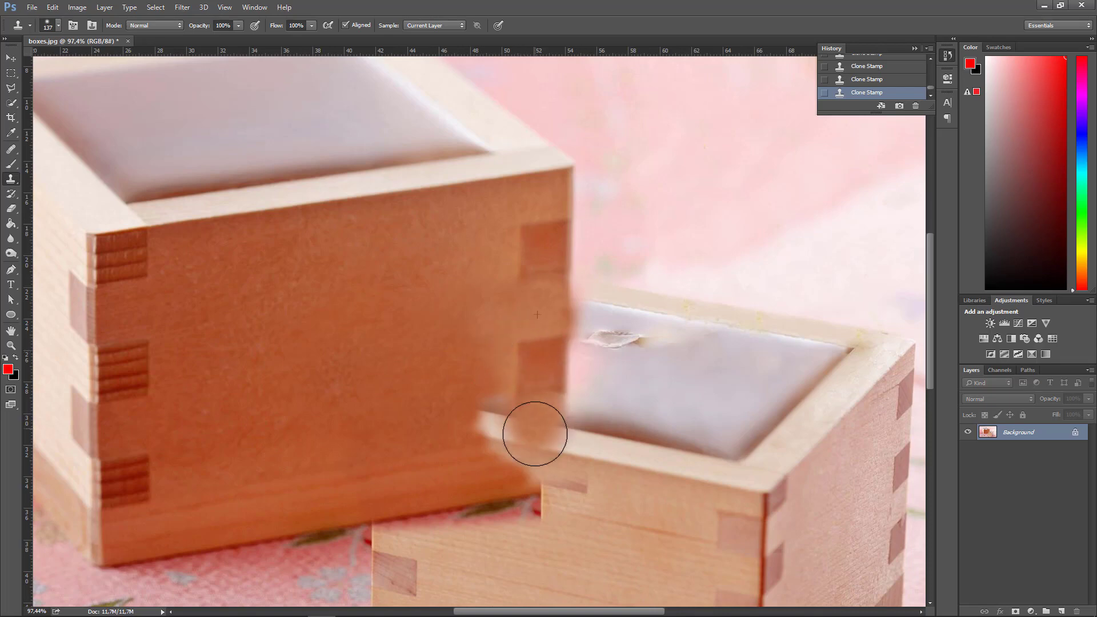
pyautogui.keyDown('alt'); pyautogui.click(440, 474); pyautogui.keyUp('alt')
pyautogui.moveTo(501, 469)
pyautogui.mouseDown()
pyautogui.moveTo(542, 459)
pyautogui.moveTo(502, 421)
pyautogui.mouseUp()
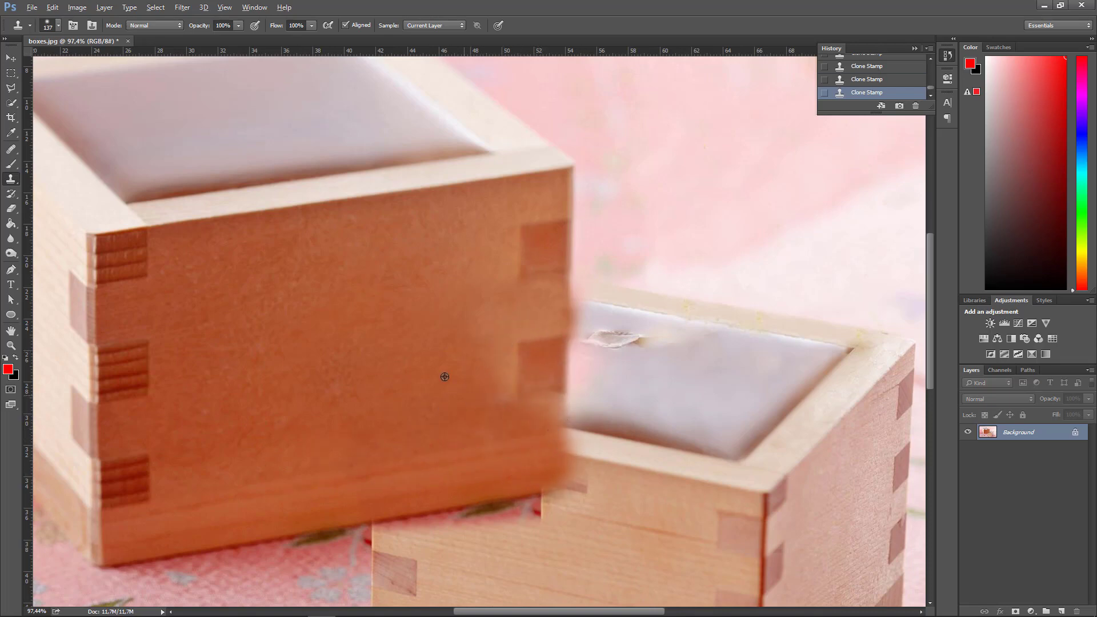
pyautogui.scroll(-2, 435, 334)
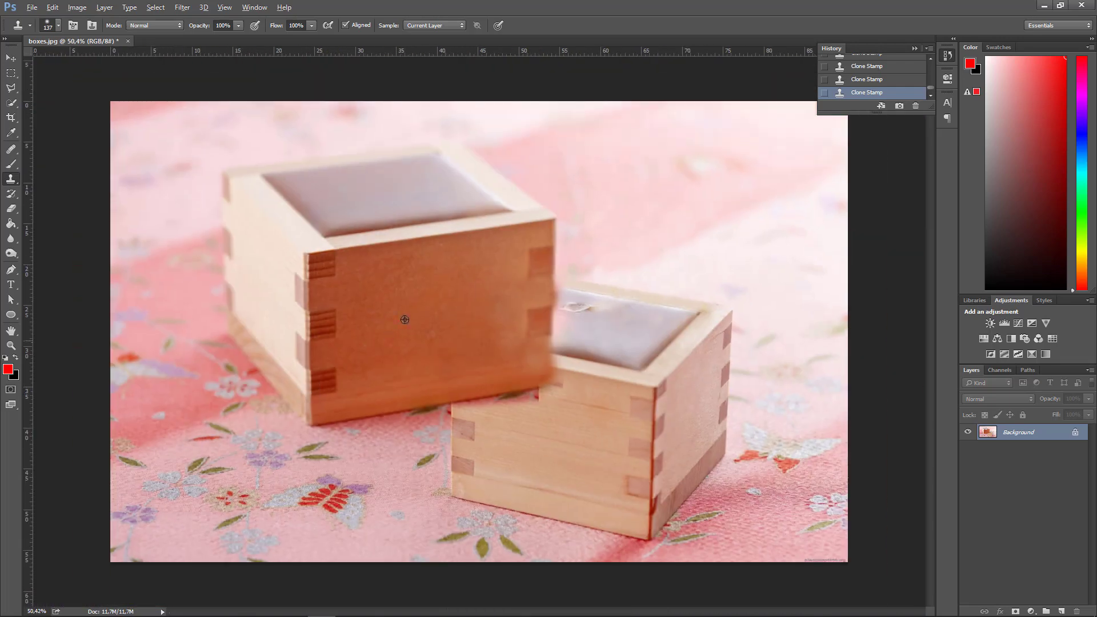
pyautogui.press(']')
pyautogui.press(']')
pyautogui.press(']')
pyautogui.press(']')
pyautogui.press('[')
pyautogui.press('[')
pyautogui.press('[')
pyautogui.press('[')
pyautogui.scroll(-2, 438, 393)
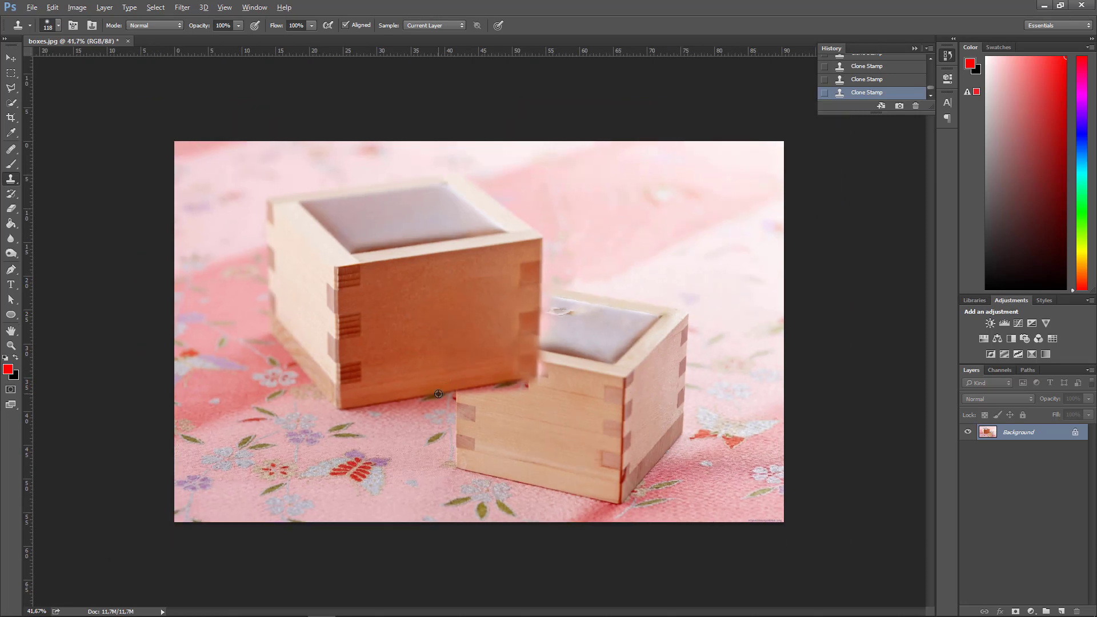
# Step: Save the retouched photo as a maximum-quality JPEG copy named boxes 2 in the tut folder
pyautogui.press('alt')
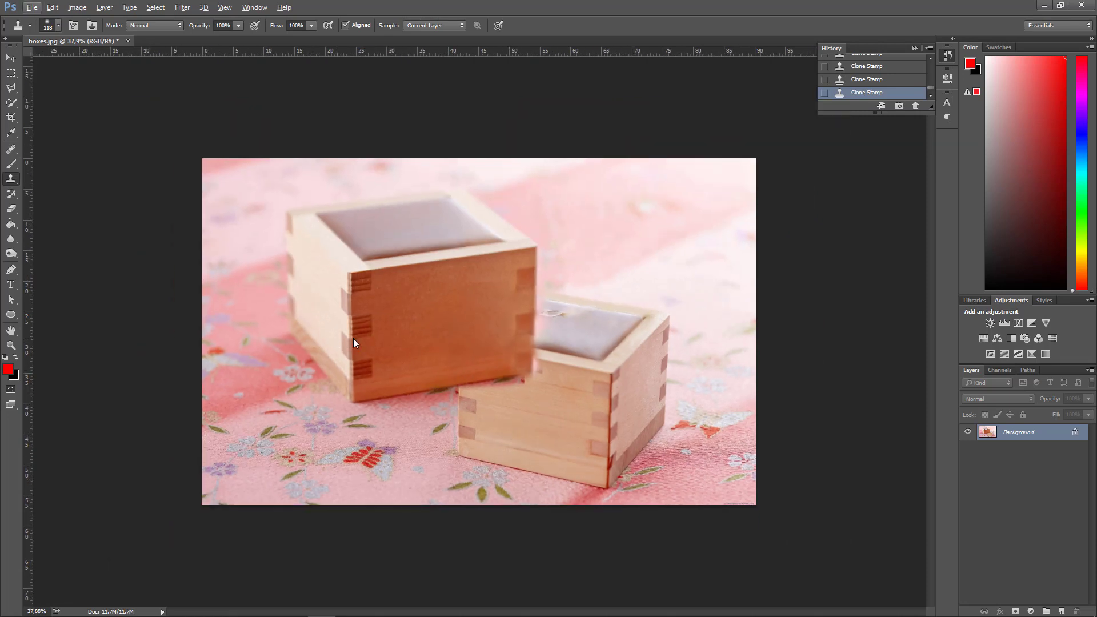
pyautogui.hotkey('ctrl', 'shift', 's')
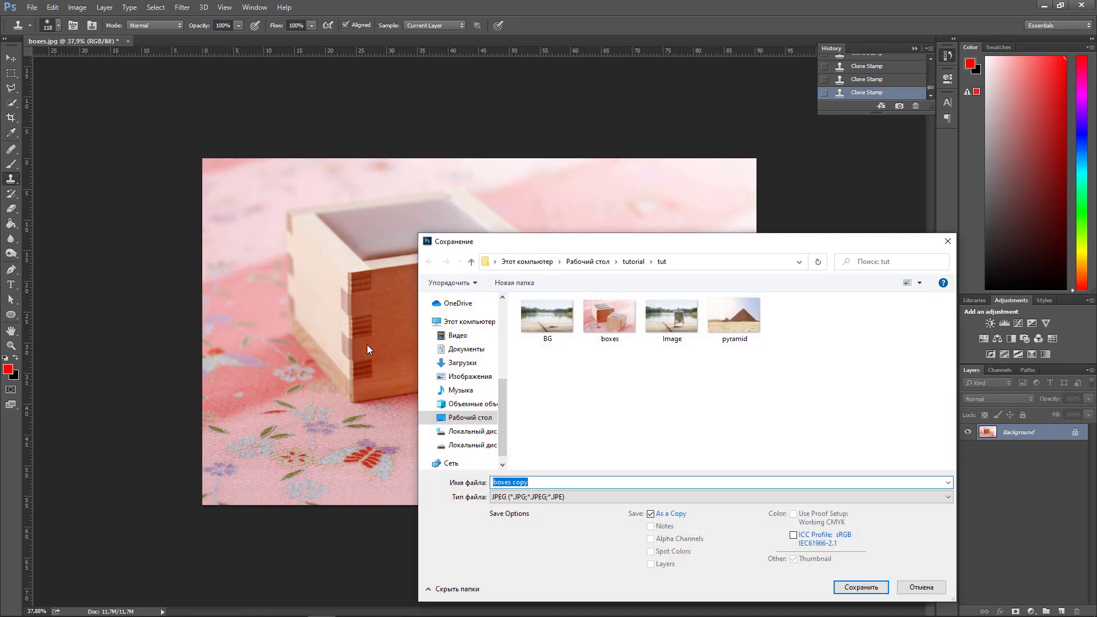
pyautogui.click(514, 484)
pyautogui.doubleClick(514, 484)
pyautogui.write('2')
pyautogui.click(866, 589)
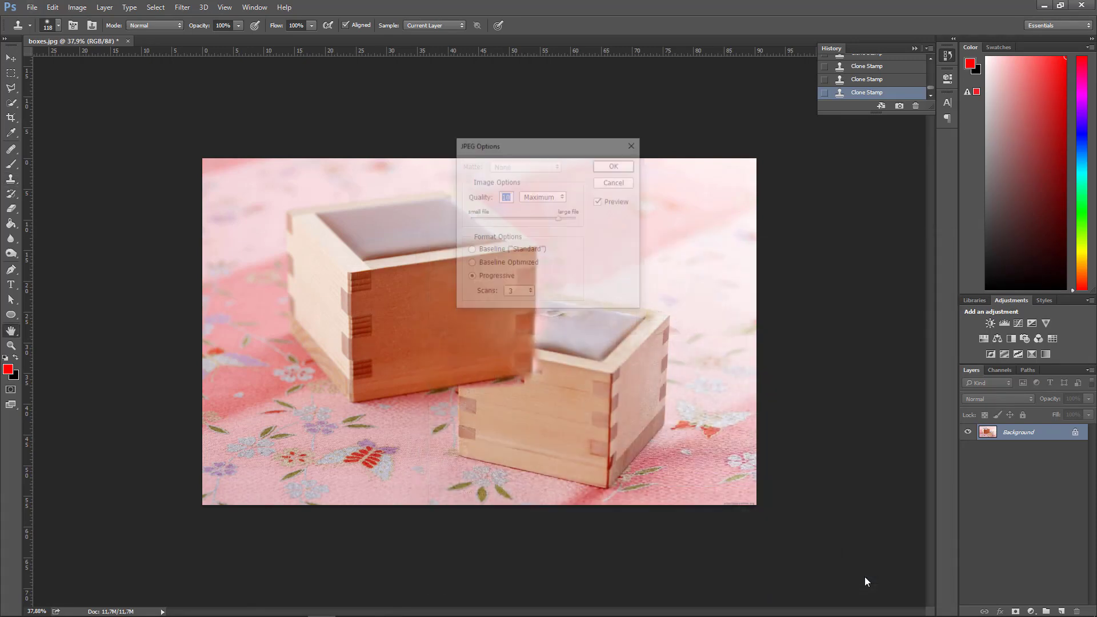
pyautogui.click(616, 165)
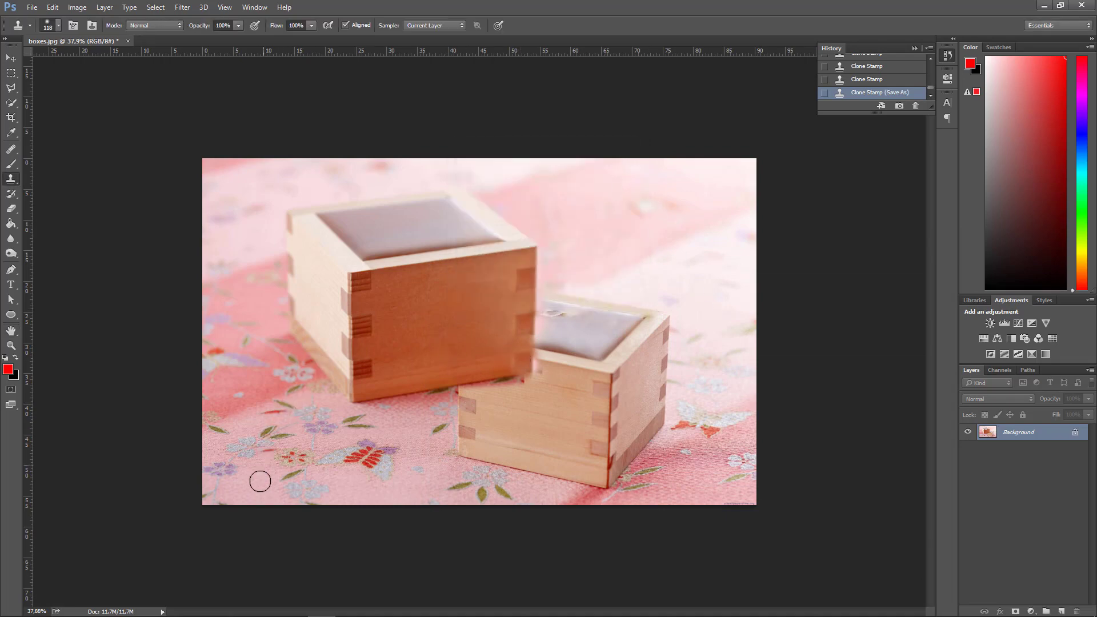
# Step: Switch to After Effects and move the larger box's group from Projection Scene 3 into Projection Scene 2
pyautogui.click(237, 611)
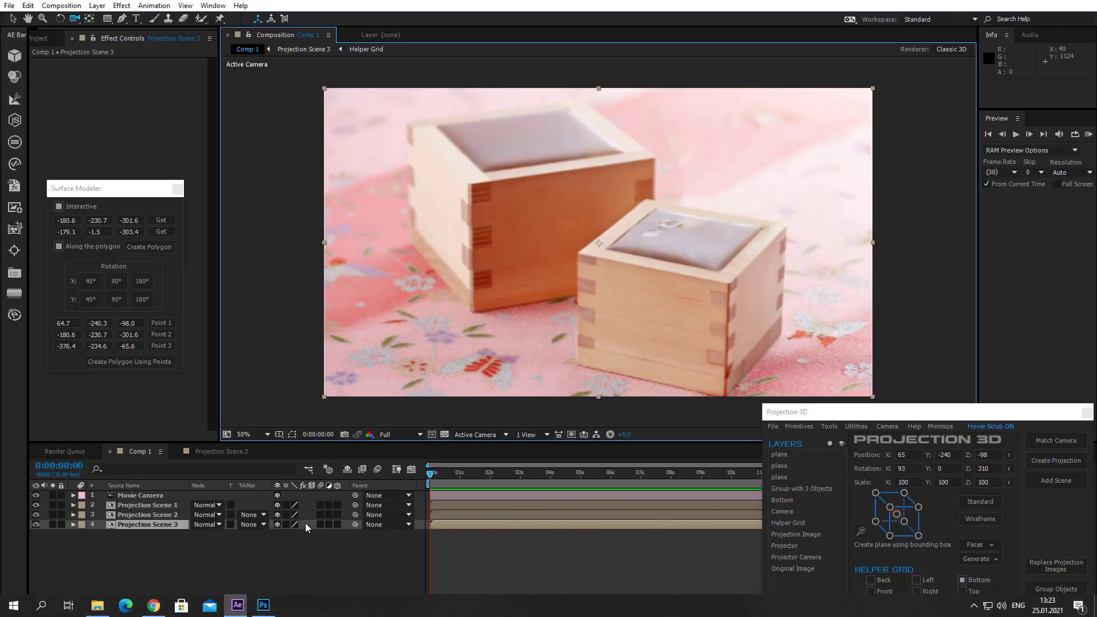
pyautogui.doubleClick(174, 524)
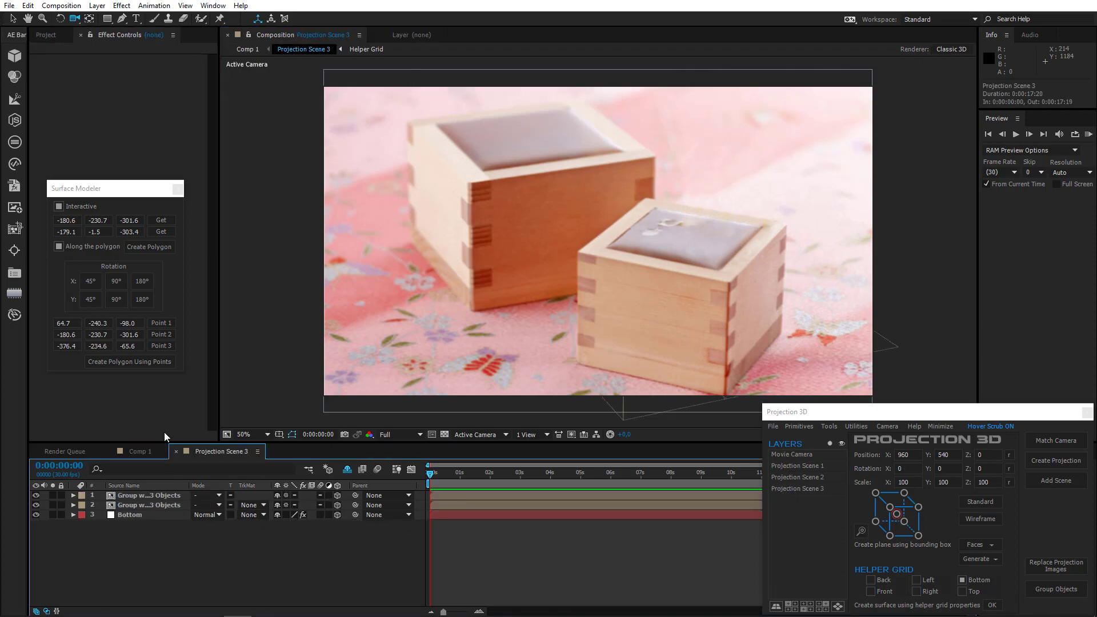
pyautogui.click(148, 505)
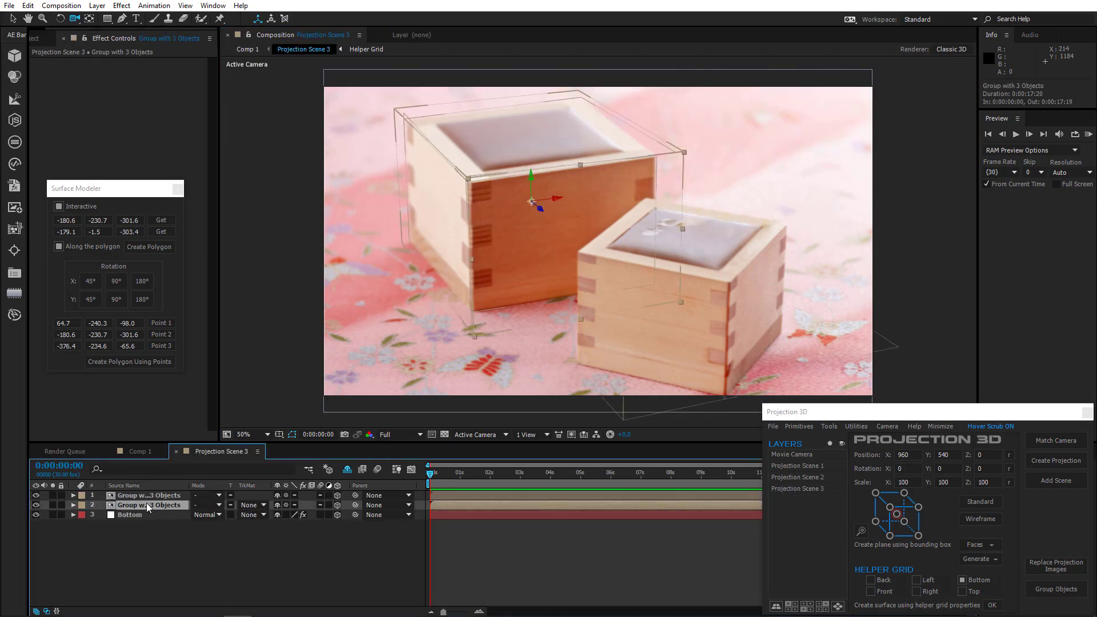
pyautogui.hotkey('ctrl', 'x')
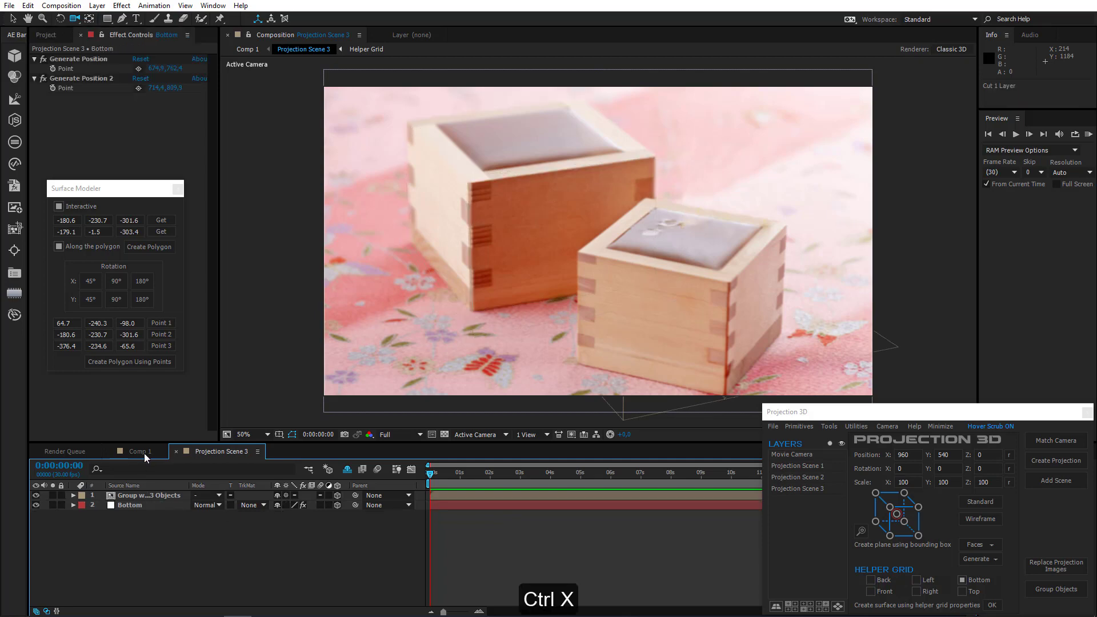
pyautogui.click(143, 452)
pyautogui.doubleClick(166, 514)
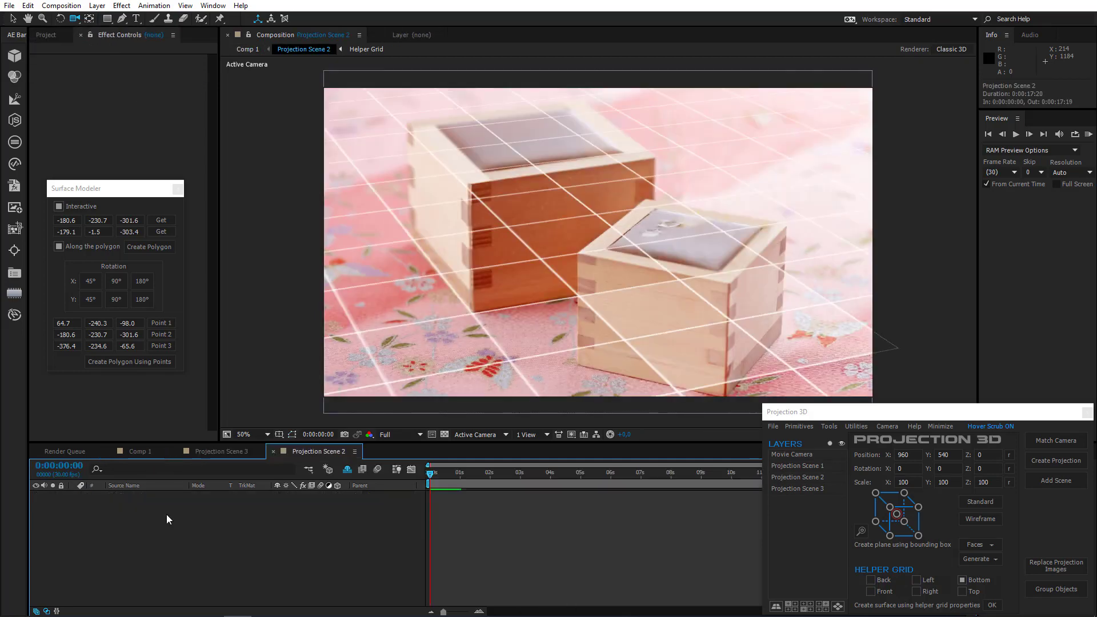
pyautogui.hotkey('ctrl', 'v')
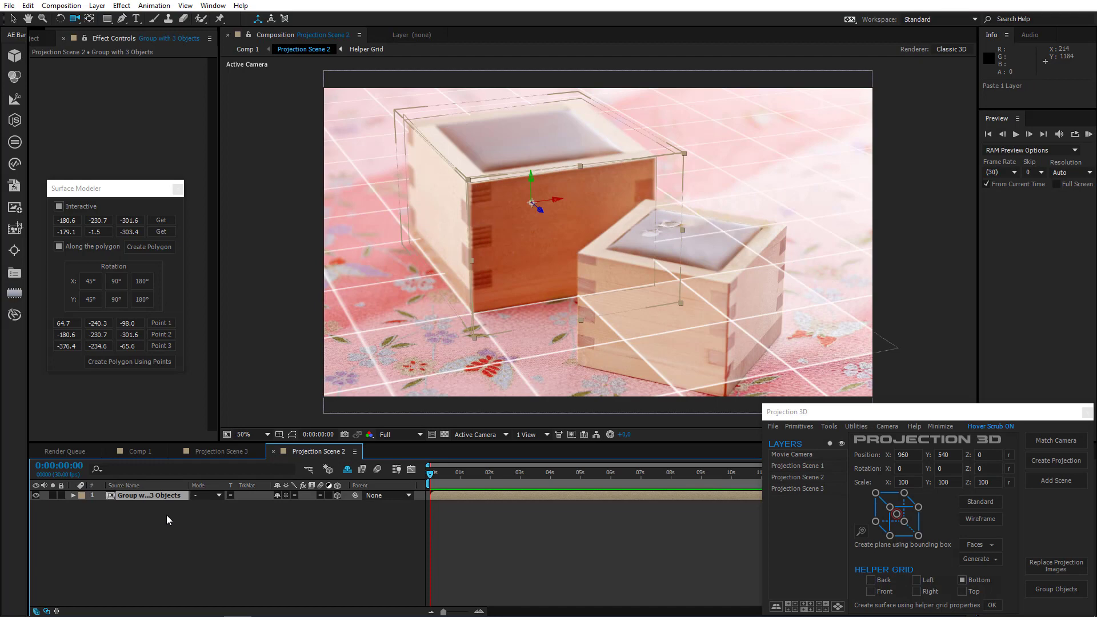
# Step: Move the smaller box's group from Projection Scene 3 into Projection Scene 1
pyautogui.click(135, 450)
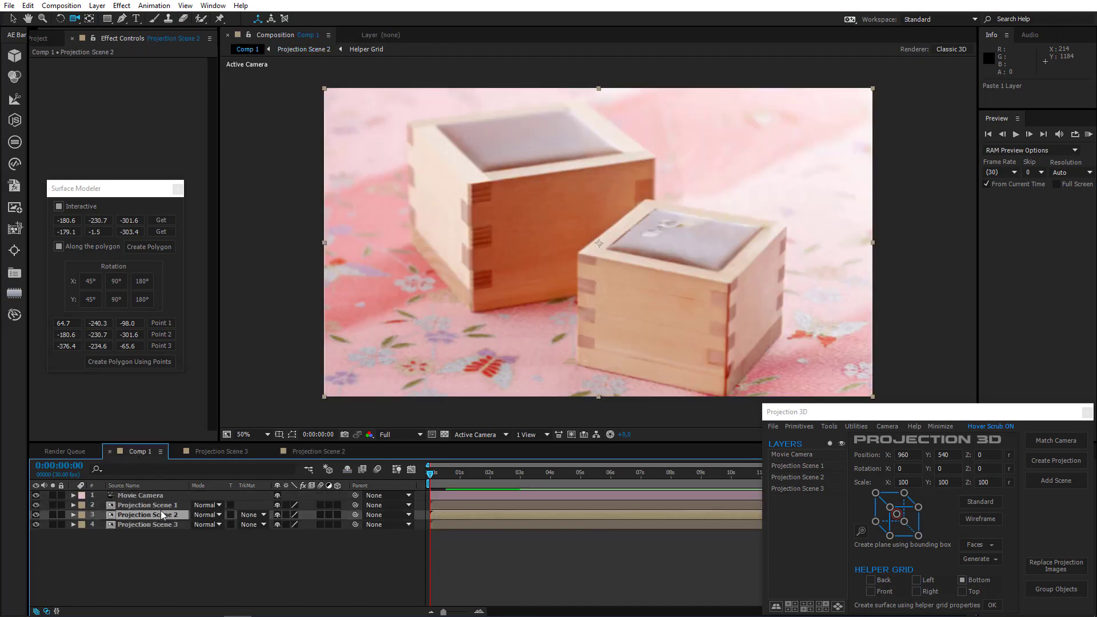
pyautogui.doubleClick(150, 526)
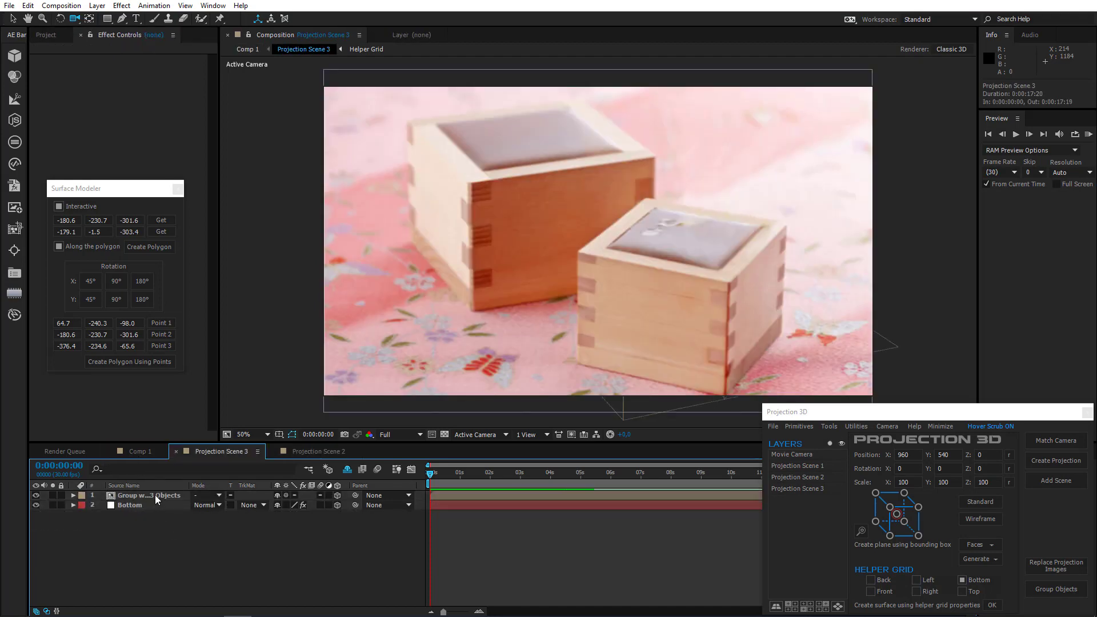
pyautogui.click(155, 495)
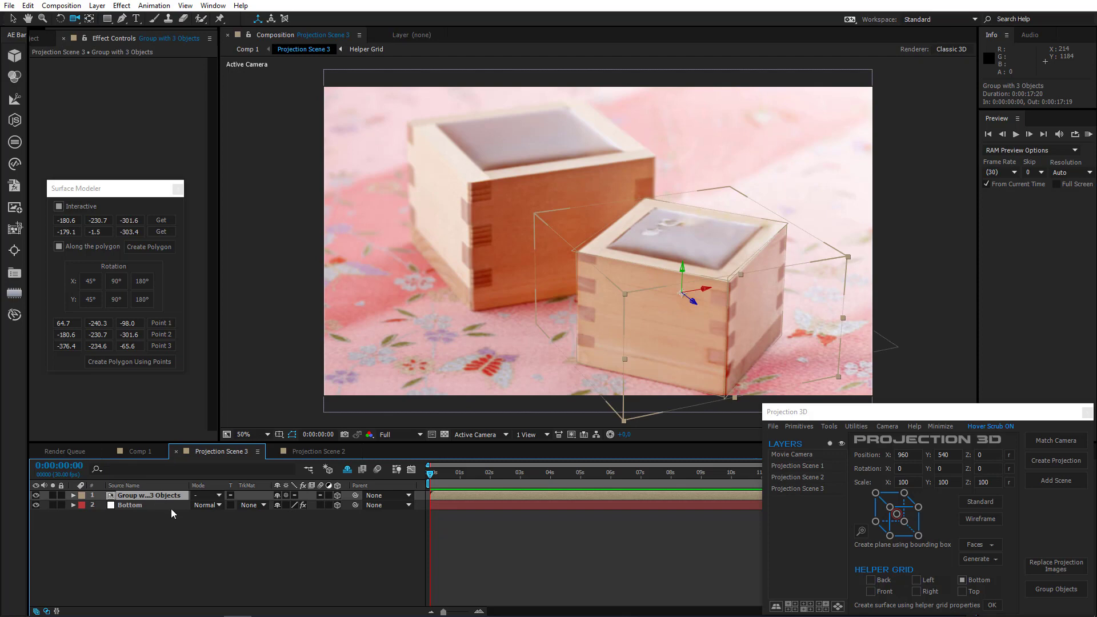
pyautogui.click(170, 509)
pyautogui.click(140, 451)
pyautogui.click(148, 505)
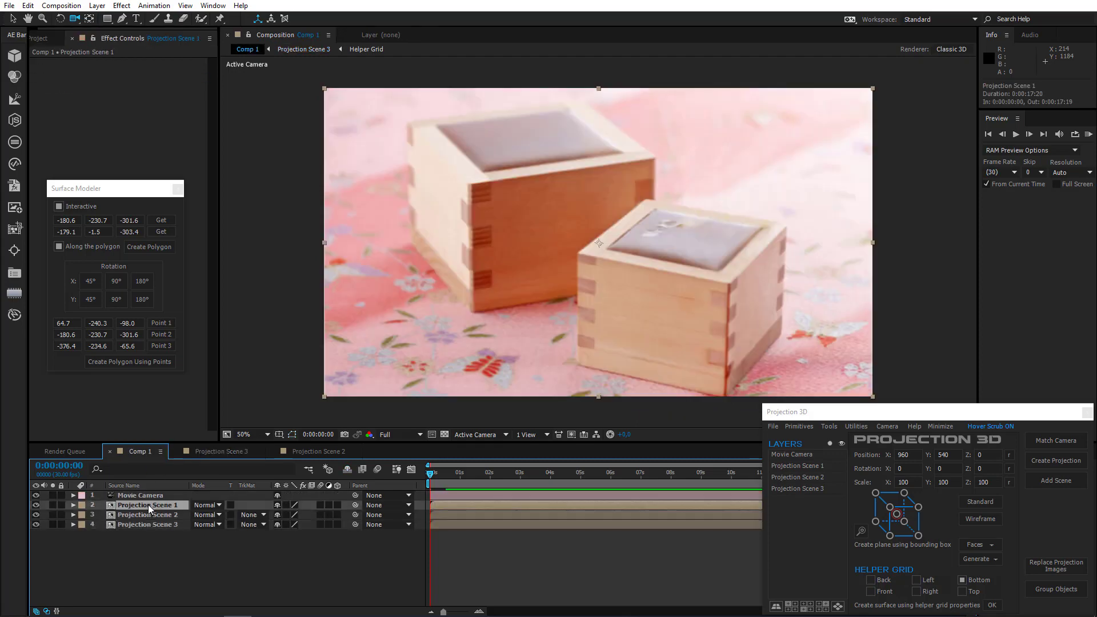
pyautogui.doubleClick(148, 505)
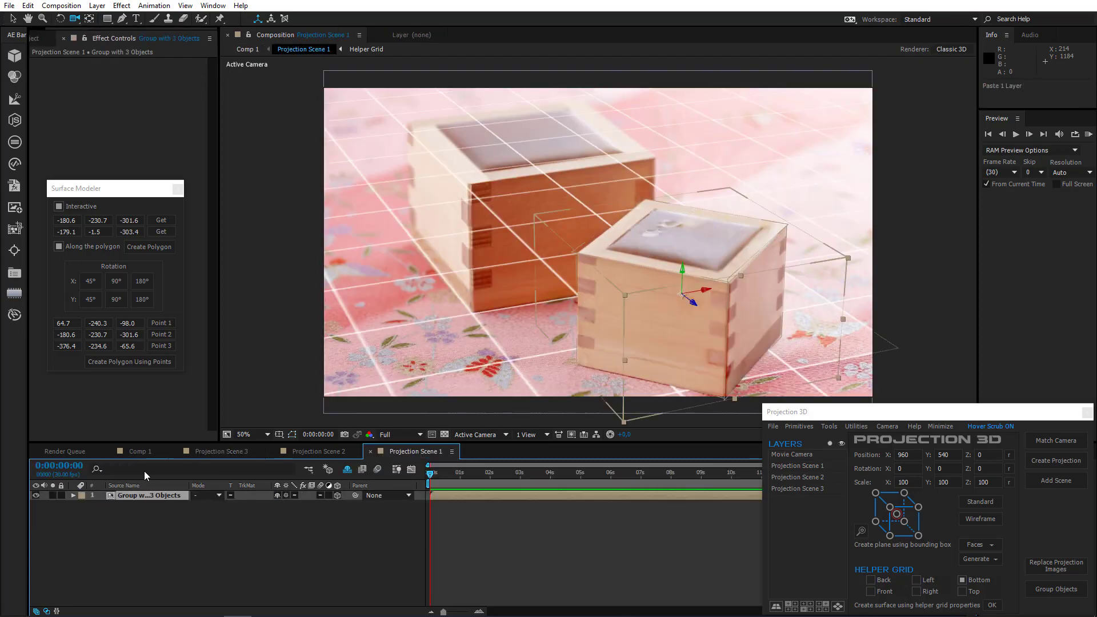
# Step: Orbit the camera in Comp 1 to check the boxes split across separate scenes, and undo the camera move
pyautogui.click(141, 451)
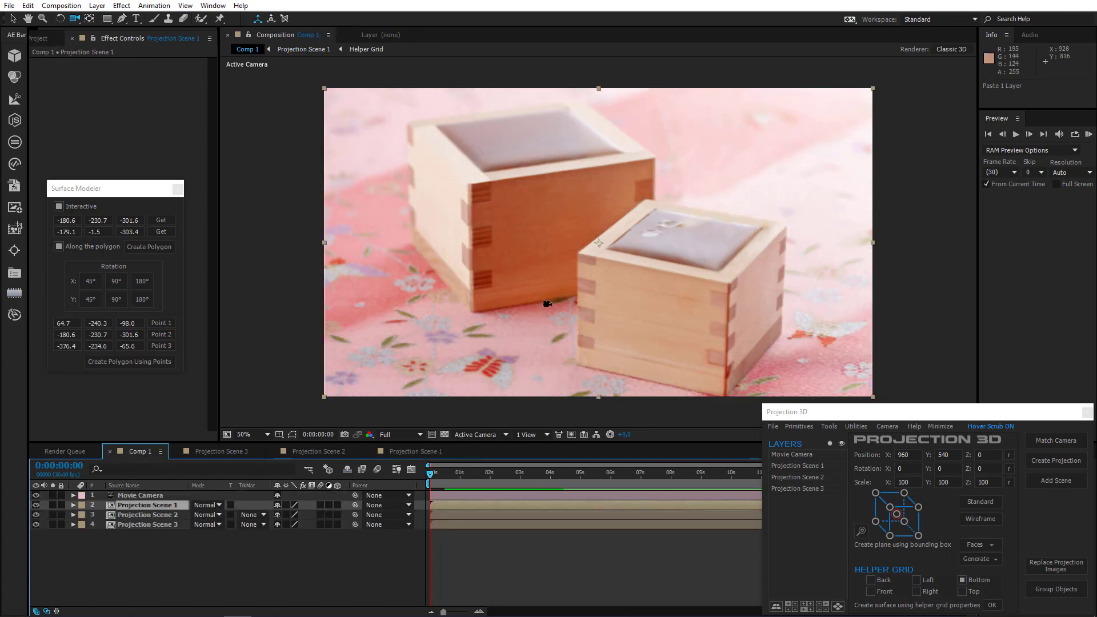
pyautogui.moveTo(552, 281); pyautogui.dragTo(534, 353)
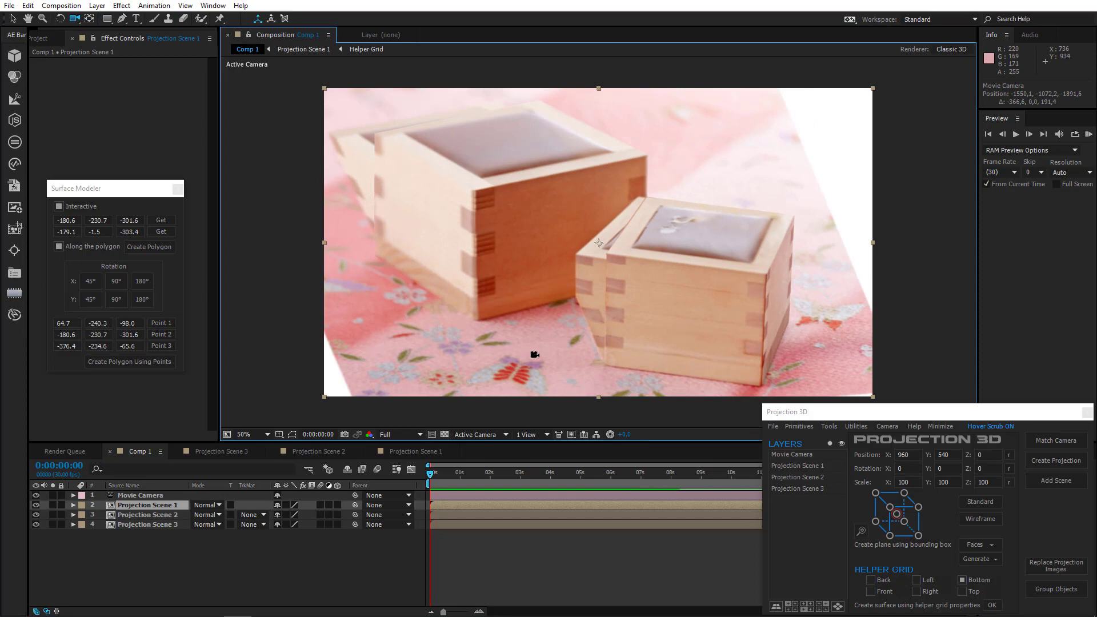
pyautogui.hotkey('ctrl', 'z')
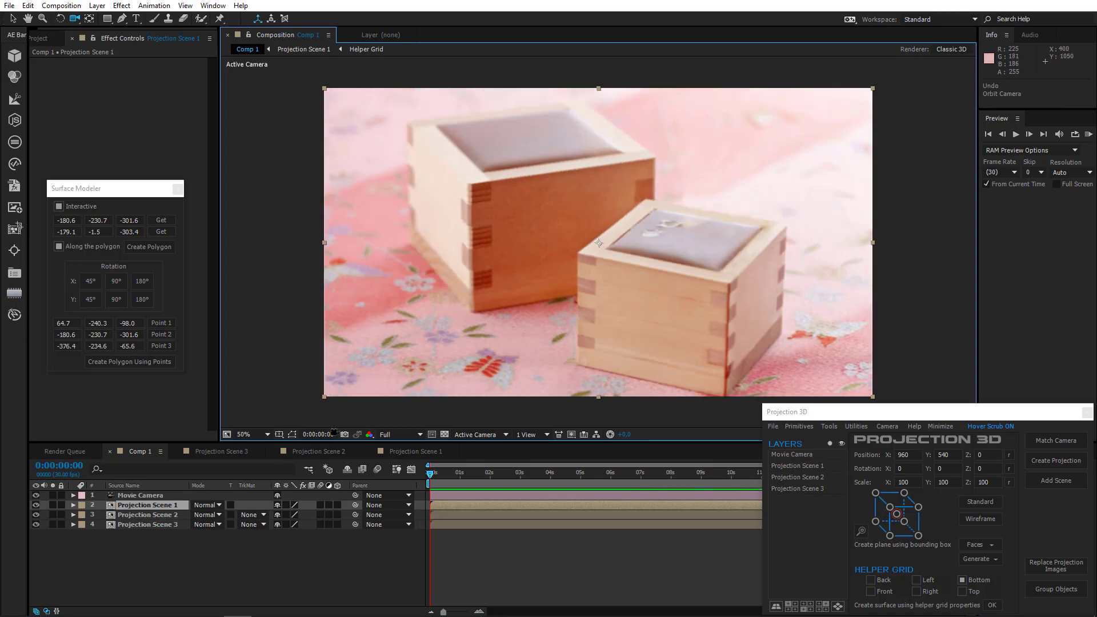
# Step: Replace the projection image of Projection Scene 2 with boxes 2.jpg
pyautogui.click(171, 517)
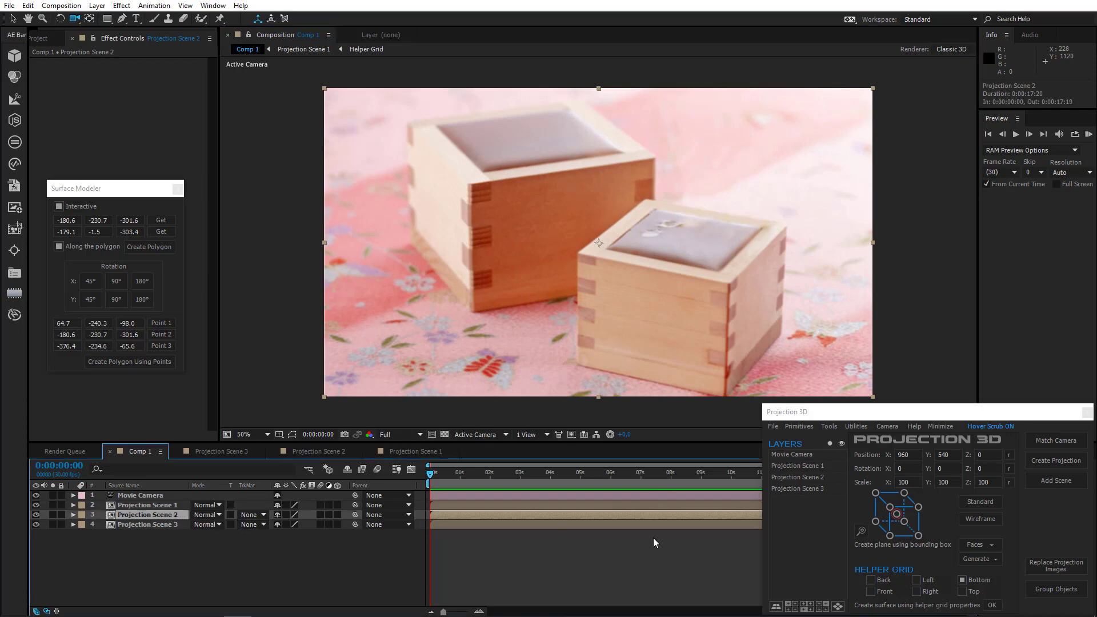
pyautogui.click(1056, 568)
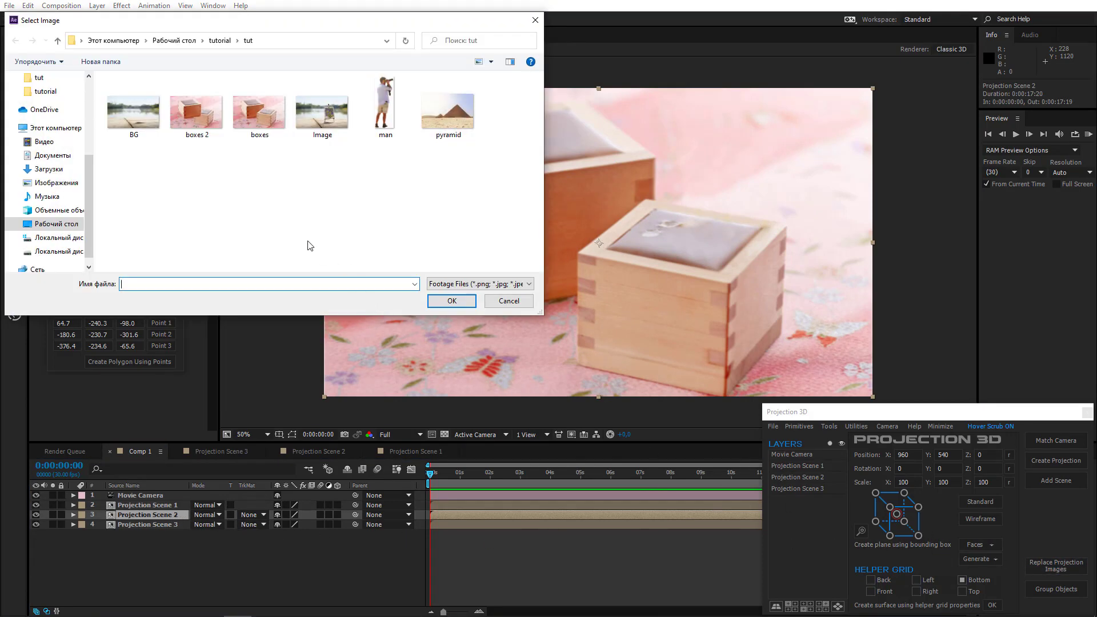
pyautogui.doubleClick(201, 121)
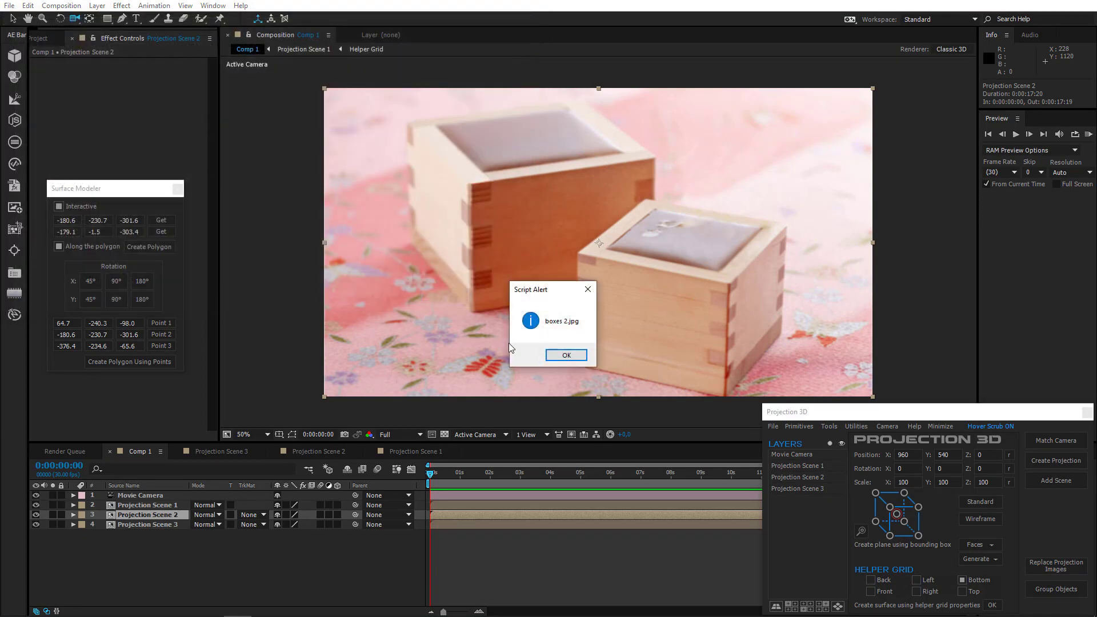
pyautogui.click(566, 356)
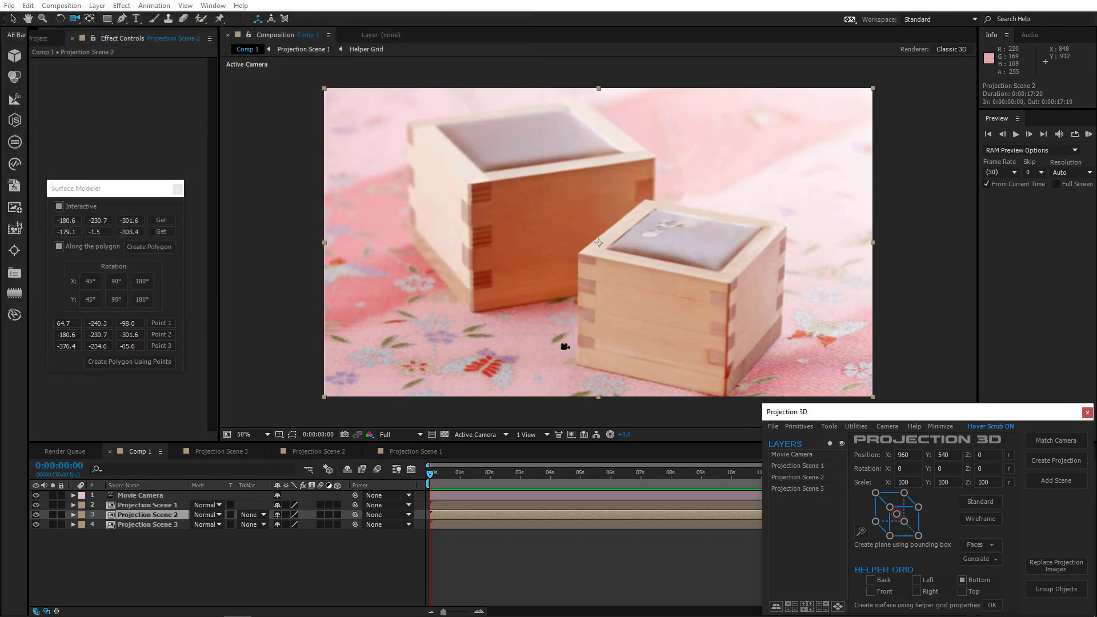
# Step: Orbit the camera to inspect the larger box's replaced texture behind the smaller box, and undo the camera moves
pyautogui.moveTo(537, 312); pyautogui.dragTo(553, 312)
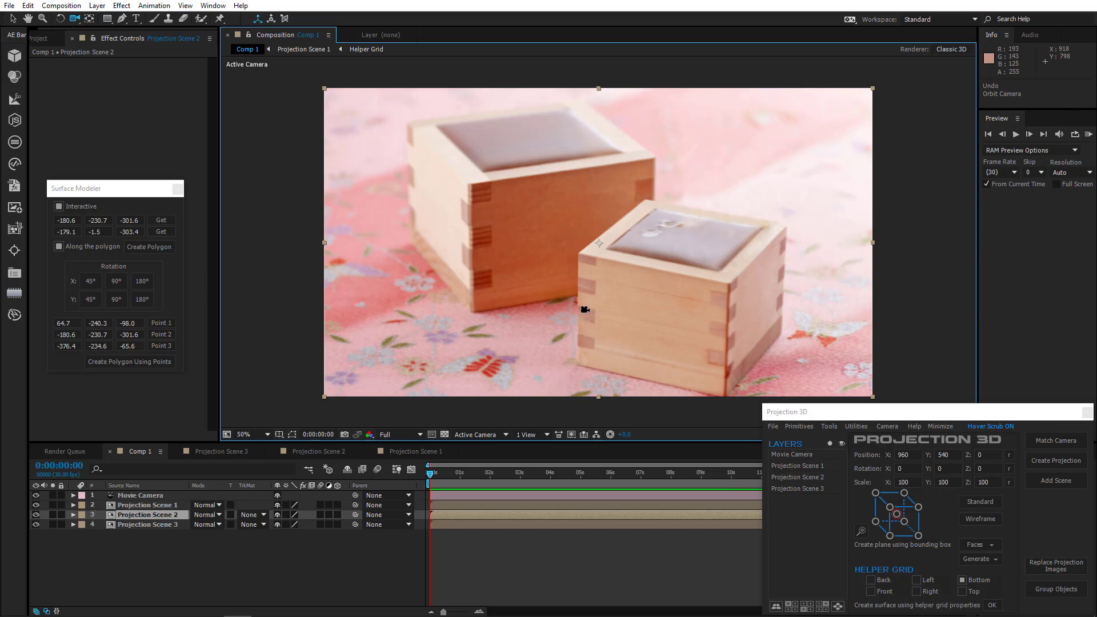
pyautogui.moveTo(585, 309); pyautogui.dragTo(584, 313)
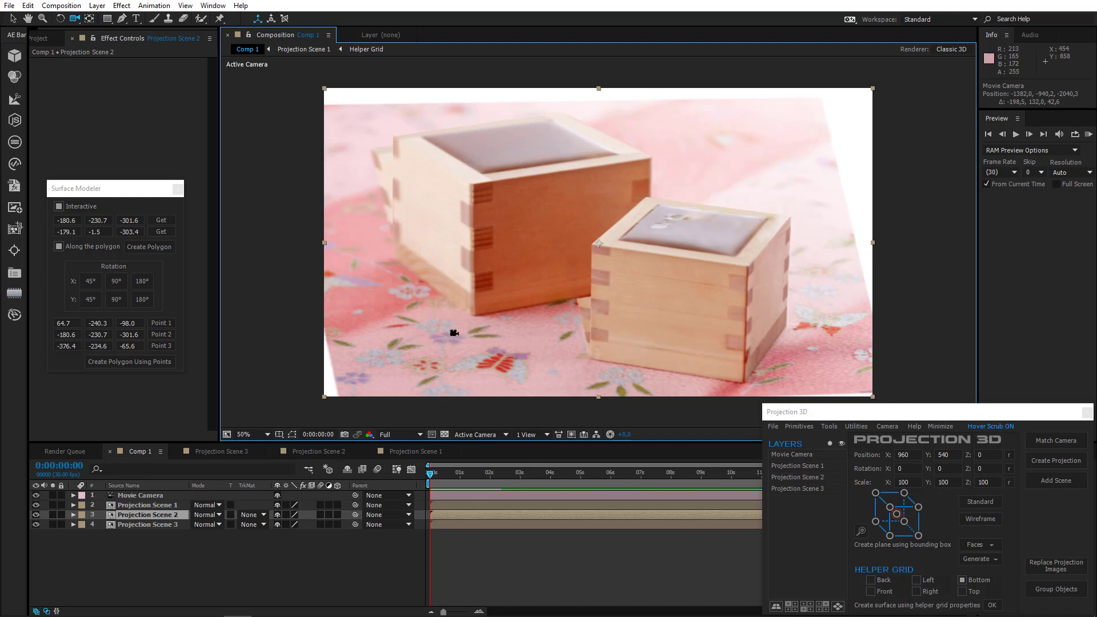
pyautogui.hotkey('ctrl', 'z')
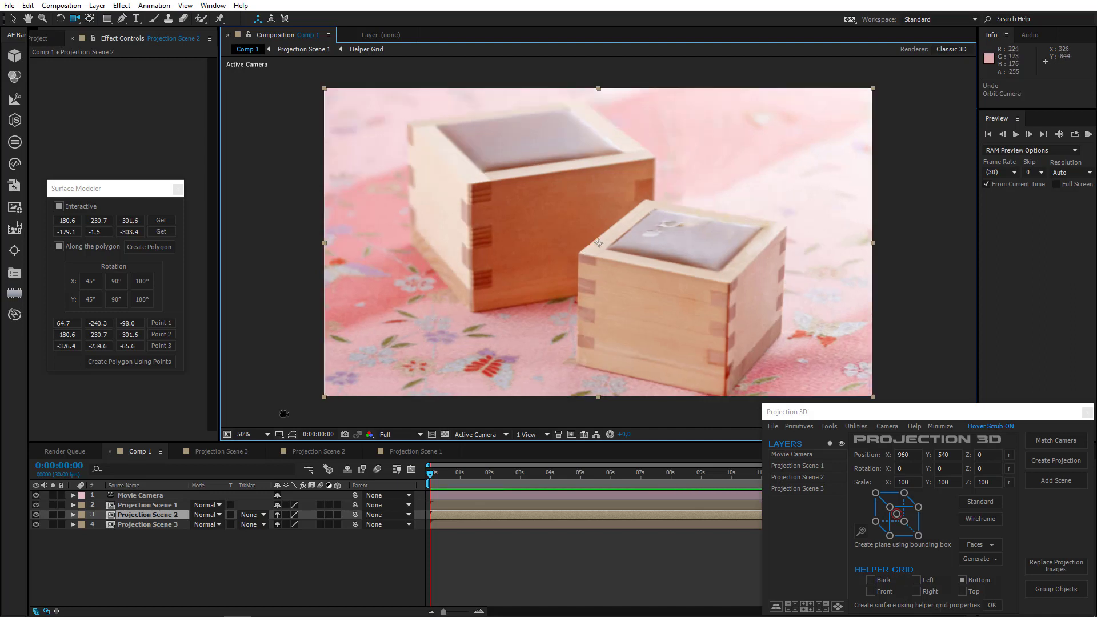
# Step: Solo Projection Scene 1, Projection Scene 2 and Projection Scene 3 one at a time in Comp 1 to check what each contains
pyautogui.click(152, 523)
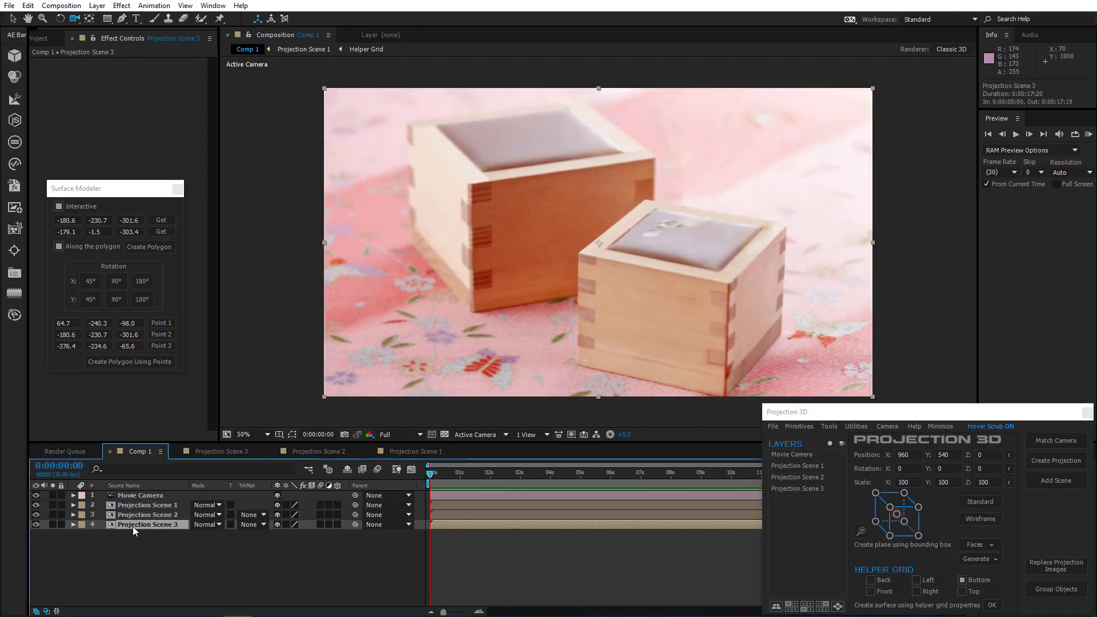
pyautogui.click(52, 505)
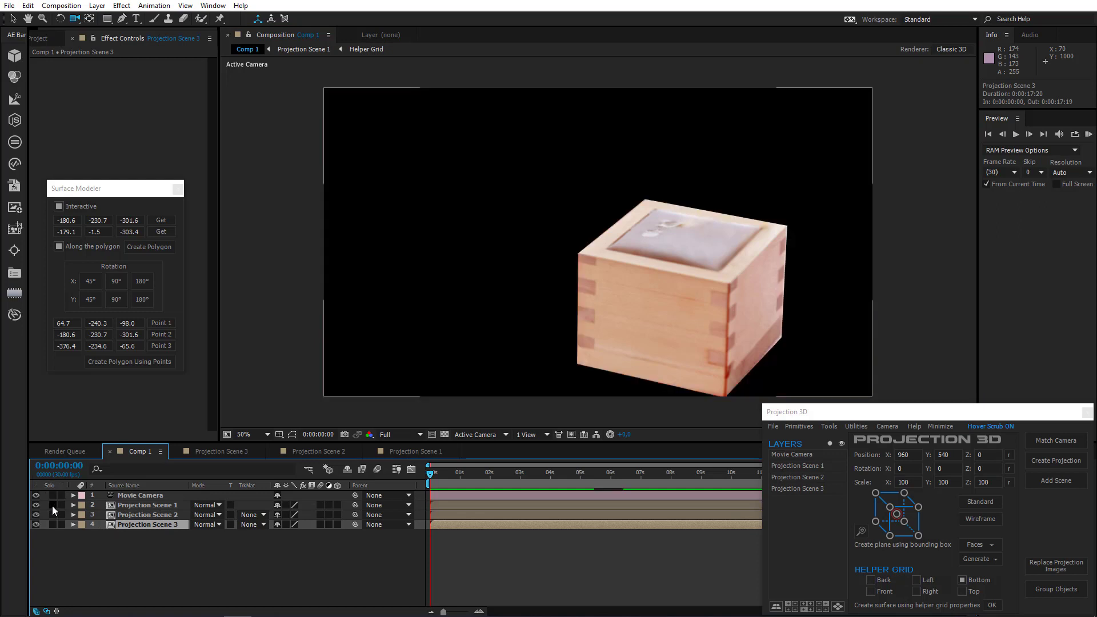
pyautogui.click(52, 505)
pyautogui.click(53, 515)
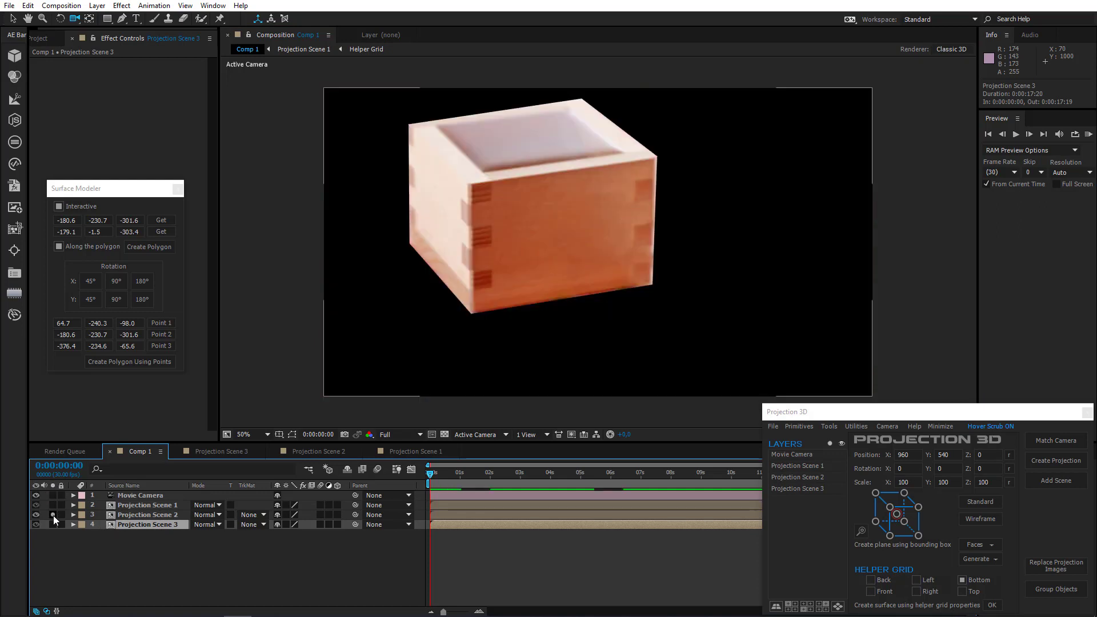
pyautogui.click(52, 515)
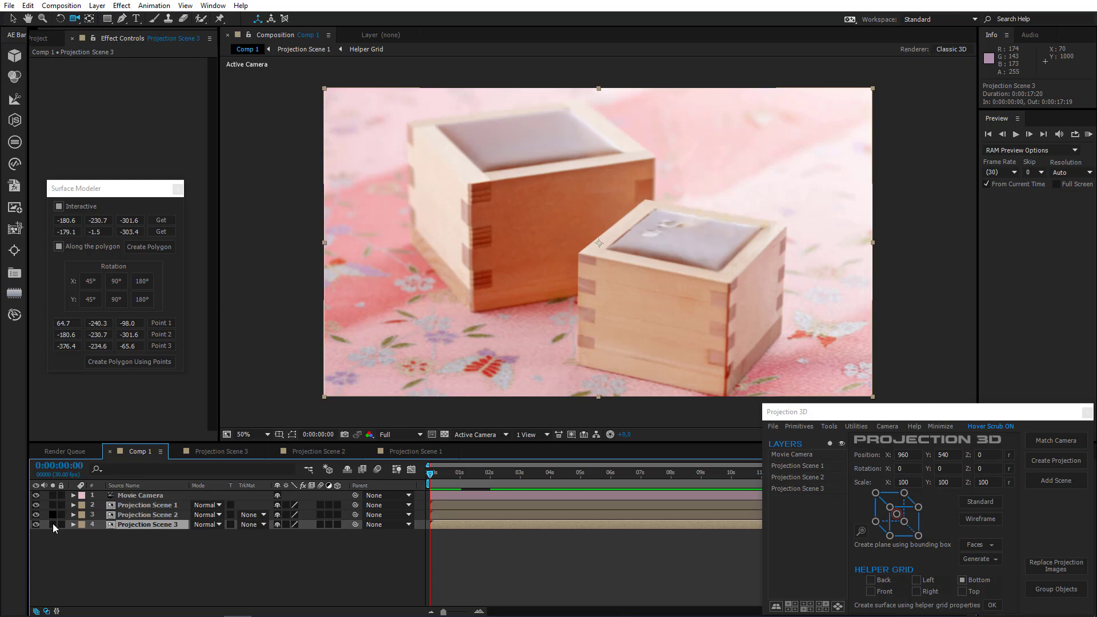
pyautogui.click(53, 525)
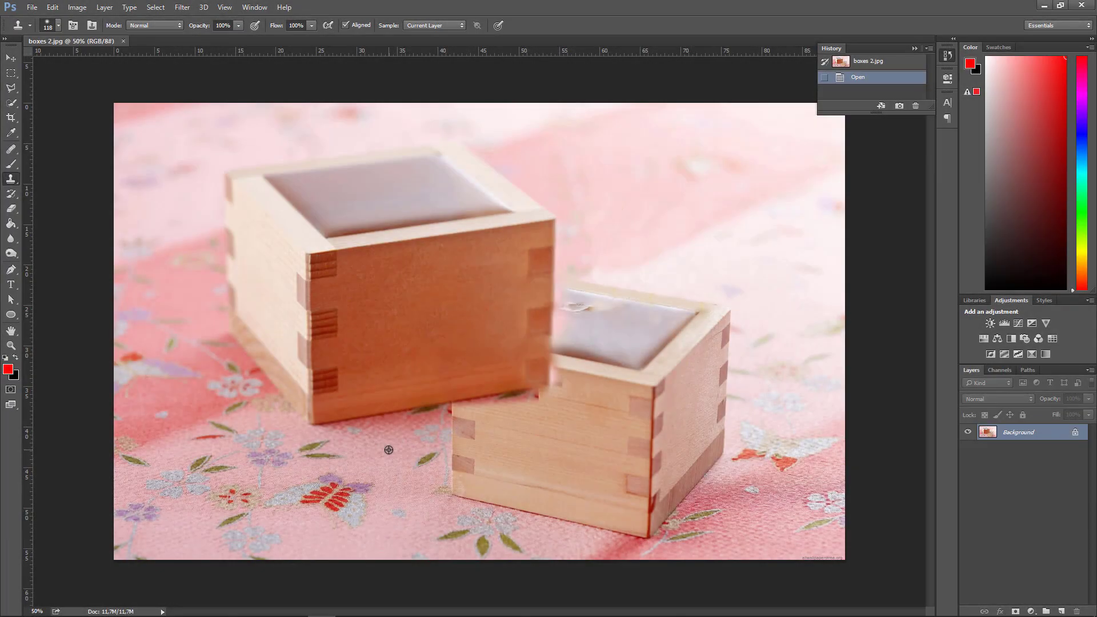
# Step: In Photoshop, clone the floral fabric over the lower-left part of the smaller box's front face in boxes 2.jpg
pyautogui.keyDown('alt'); pyautogui.click(402, 449); pyautogui.keyUp('alt')
pyautogui.moveTo(461, 457)
pyautogui.mouseDown()
pyautogui.moveTo(473, 432)
pyautogui.moveTo(463, 417)
pyautogui.moveTo(504, 415)
pyautogui.moveTo(485, 442)
pyautogui.moveTo(461, 444)
pyautogui.moveTo(481, 446)
pyautogui.moveTo(462, 469)
pyautogui.moveTo(444, 466)
pyautogui.moveTo(473, 460)
pyautogui.moveTo(463, 475)
pyautogui.moveTo(513, 461)
pyautogui.moveTo(466, 447)
pyautogui.moveTo(497, 461)
pyautogui.mouseUp()
pyautogui.keyDown('alt'); pyautogui.click(417, 430); pyautogui.keyUp('alt')
pyautogui.keyDown('alt'); pyautogui.click(403, 451); pyautogui.keyUp('alt')
pyautogui.keyDown('alt'); pyautogui.click(413, 461); pyautogui.keyUp('alt')
pyautogui.keyDown('alt'); pyautogui.click(444, 466); pyautogui.keyUp('alt')
pyautogui.keyDown('alt'); pyautogui.click(467, 448); pyautogui.keyUp('alt')
pyautogui.keyDown('alt'); pyautogui.click(466, 468); pyautogui.keyUp('alt')
pyautogui.moveTo(494, 473)
pyautogui.mouseDown()
pyautogui.moveTo(560, 446)
pyautogui.moveTo(483, 460)
pyautogui.moveTo(496, 444)
pyautogui.moveTo(627, 478)
pyautogui.moveTo(400, 453)
pyautogui.moveTo(452, 421)
pyautogui.mouseUp()
pyautogui.keyDown('alt'); pyautogui.click(465, 426); pyautogui.keyUp('alt')
pyautogui.keyDown('alt'); pyautogui.click(468, 422); pyautogui.keyUp('alt')
pyautogui.keyDown('alt'); pyautogui.click(492, 468); pyautogui.keyUp('alt')
pyautogui.keyDown('alt'); pyautogui.click(483, 461); pyautogui.keyUp('alt')
pyautogui.keyDown('alt'); pyautogui.click(402, 453); pyautogui.keyUp('alt')
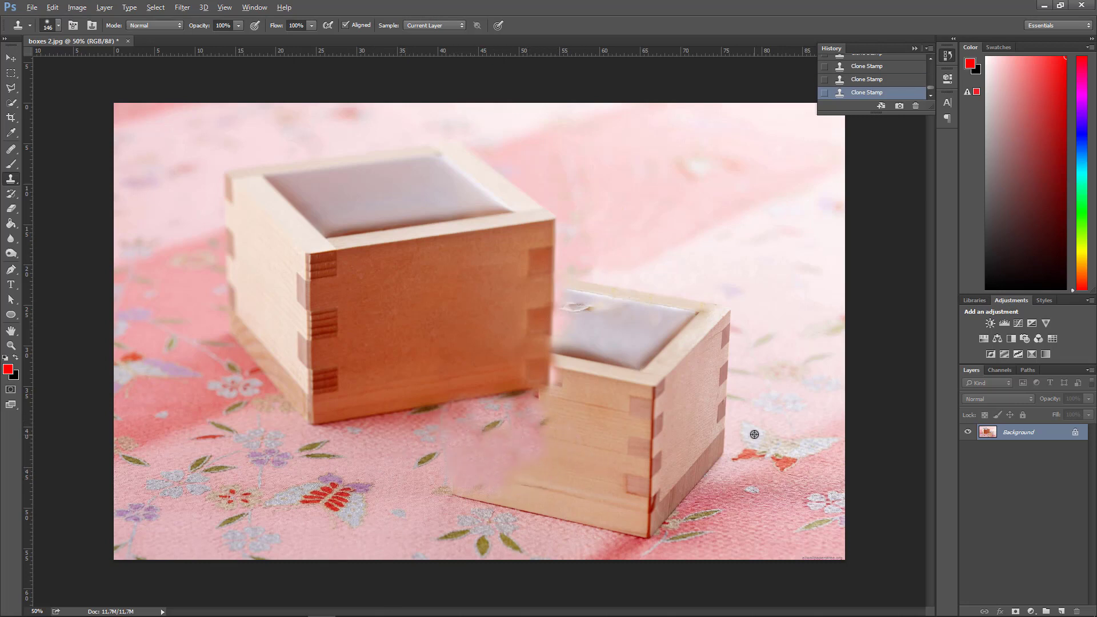
# Step: Clone the pale background over the back rim and upper-right corner of the smaller box with an enlarged Clone Stamp brush
pyautogui.moveTo(632, 295); pyautogui.dragTo(680, 312)
pyautogui.click(605, 295)
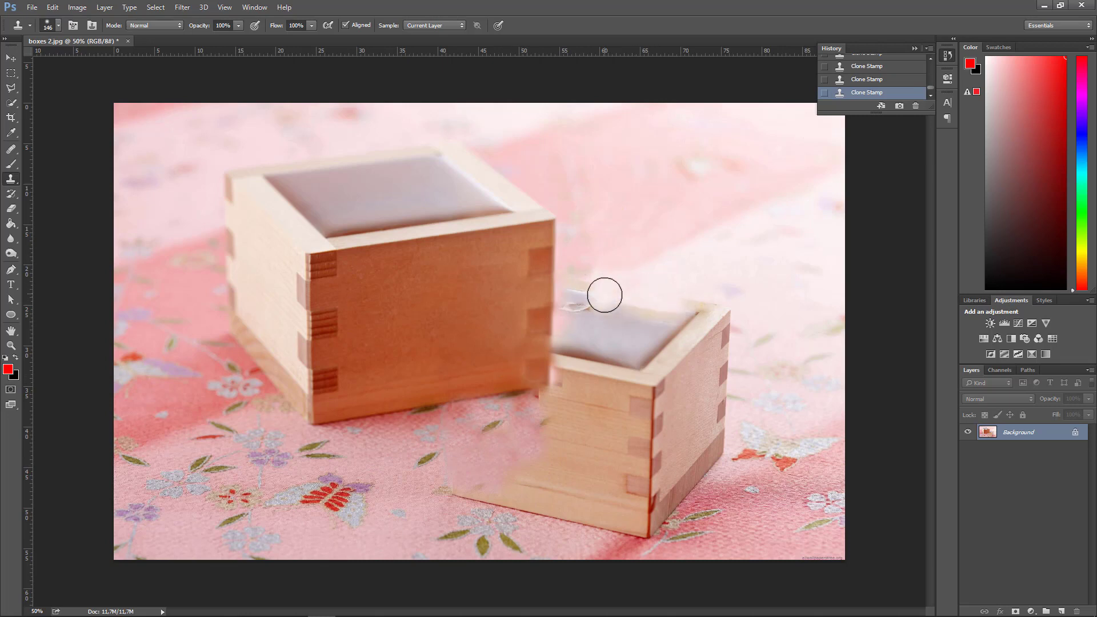
pyautogui.keyDown('alt'); pyautogui.click(661, 254); pyautogui.keyUp('alt')
pyautogui.press(']')
pyautogui.press(']')
pyautogui.moveTo(583, 289)
pyautogui.mouseDown()
pyautogui.moveTo(614, 321)
pyautogui.moveTo(672, 319)
pyautogui.moveTo(693, 305)
pyautogui.moveTo(722, 314)
pyautogui.mouseUp()
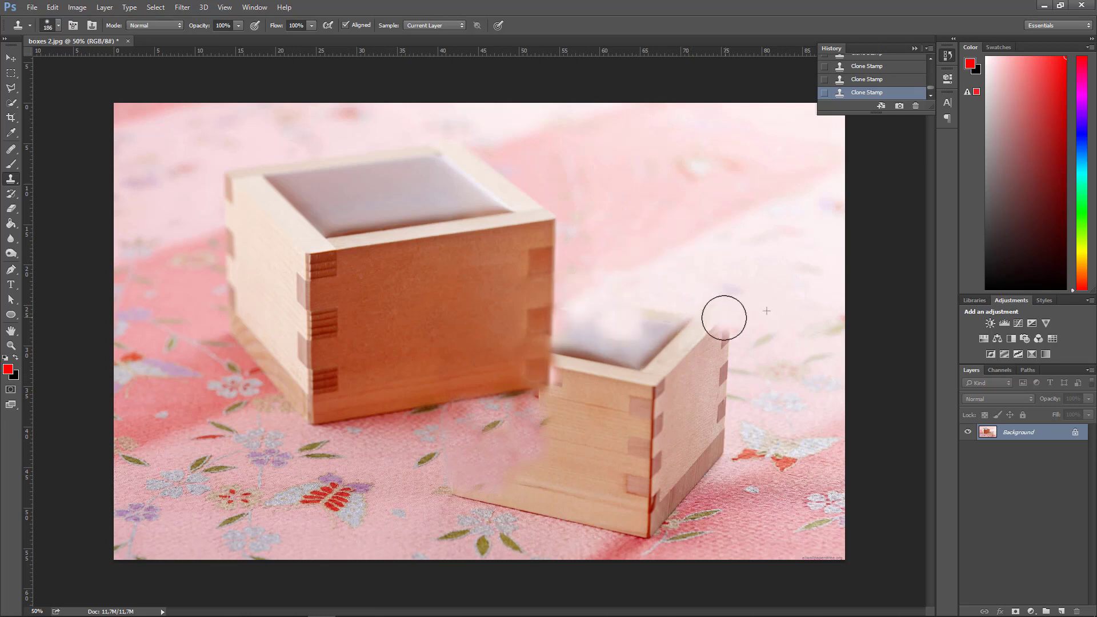
pyautogui.keyDown('alt'); pyautogui.click(600, 258); pyautogui.keyUp('alt')
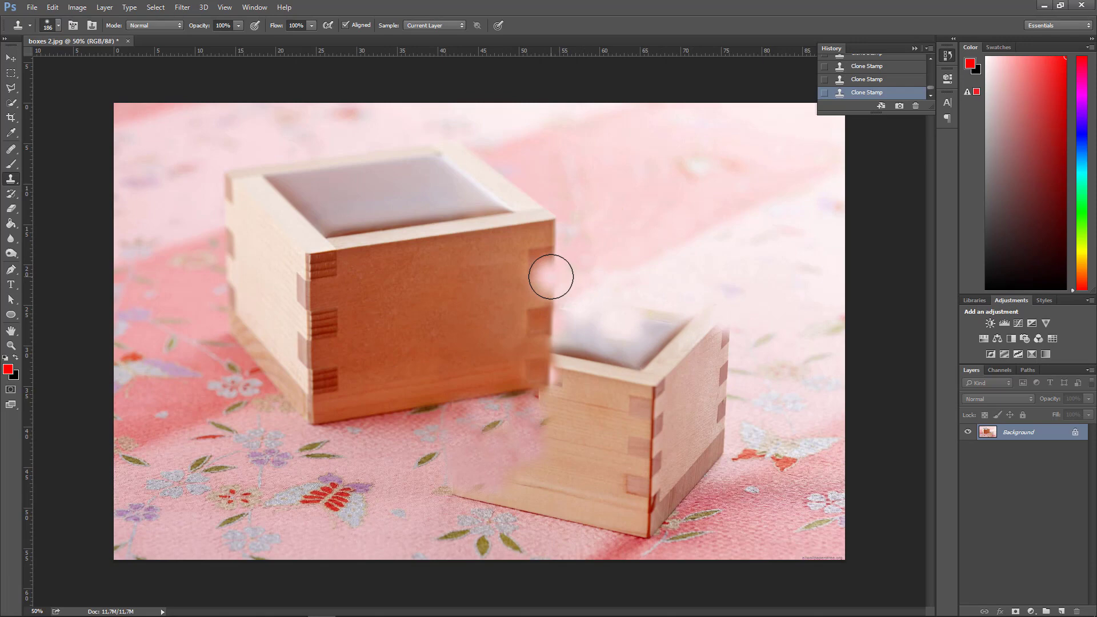
# Step: Clone the surrounding background over the larger box's back rim and much of its top surface
pyautogui.keyDown('alt'); pyautogui.click(509, 177); pyautogui.keyUp('alt')
pyautogui.moveTo(483, 176); pyautogui.dragTo(492, 192)
pyautogui.keyDown('alt'); pyautogui.click(423, 135); pyautogui.keyUp('alt')
pyautogui.moveTo(398, 152); pyautogui.dragTo(334, 153)
pyautogui.keyDown('alt'); pyautogui.click(469, 150); pyautogui.keyUp('alt')
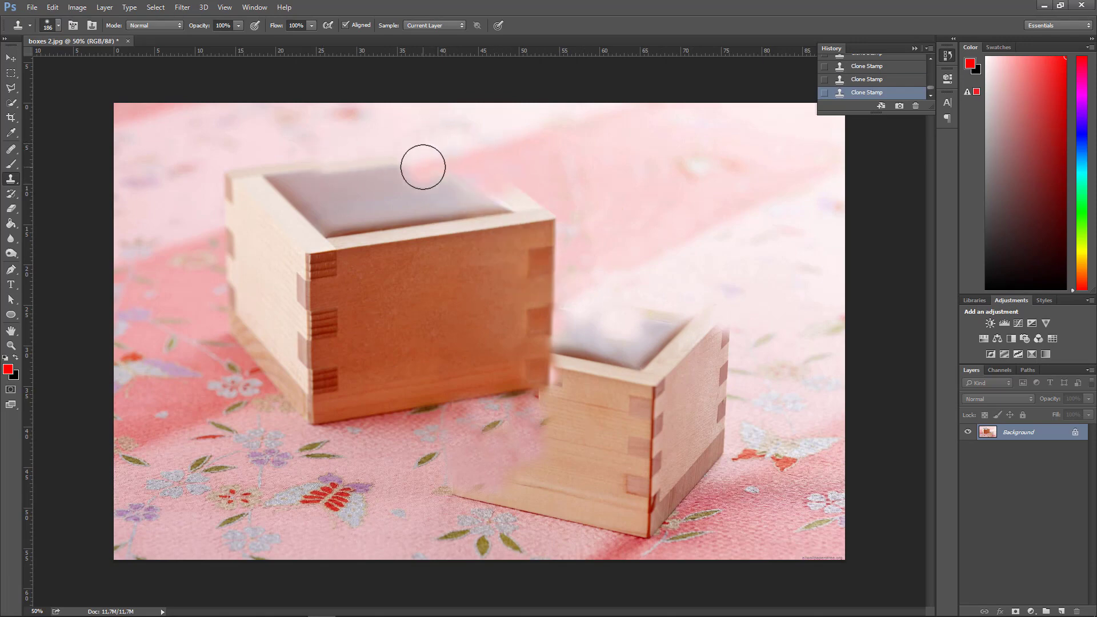
pyautogui.moveTo(423, 167); pyautogui.dragTo(342, 180)
pyautogui.keyDown('alt'); pyautogui.click(201, 239); pyautogui.keyUp('alt')
pyautogui.moveTo(235, 225)
pyautogui.mouseDown()
pyautogui.moveTo(320, 191)
pyautogui.moveTo(313, 215)
pyautogui.moveTo(272, 225)
pyautogui.mouseUp()
pyautogui.keyDown('alt'); pyautogui.click(404, 201); pyautogui.keyUp('alt')
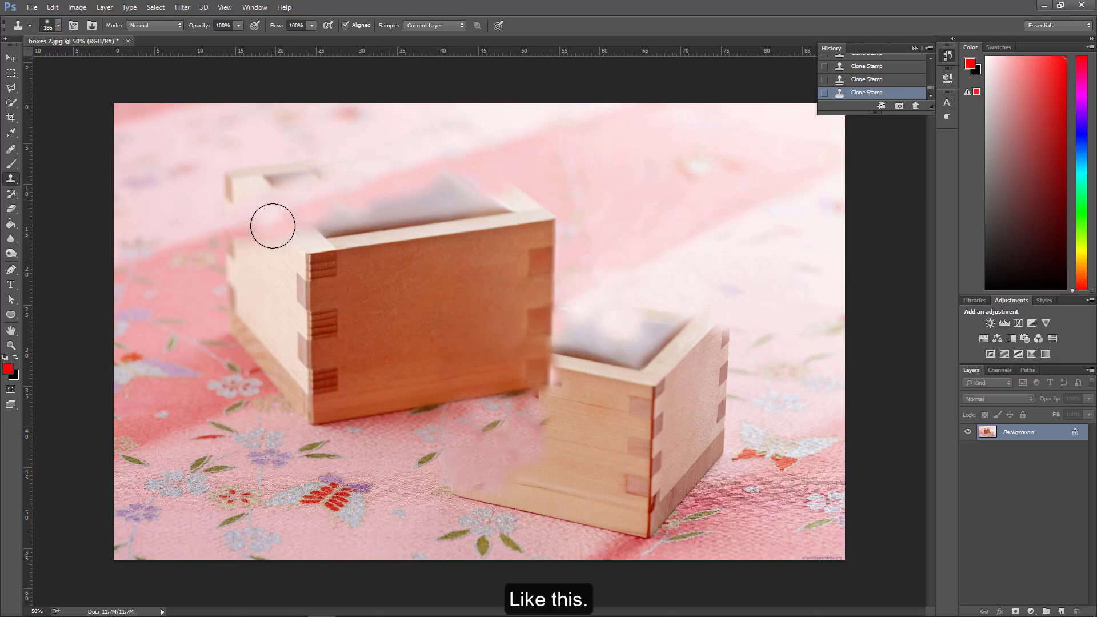
# Step: Clone fabric over the larger box's left corner and side face, and over the upper part of its right edge
pyautogui.keyDown('alt'); pyautogui.click(167, 207); pyautogui.keyUp('alt')
pyautogui.moveTo(235, 188)
pyautogui.mouseDown()
pyautogui.moveTo(225, 190)
pyautogui.moveTo(306, 176)
pyautogui.mouseUp()
pyautogui.keyDown('alt'); pyautogui.click(214, 316); pyautogui.keyUp('alt')
pyautogui.moveTo(242, 314)
pyautogui.mouseDown()
pyautogui.moveTo(255, 298)
pyautogui.moveTo(242, 253)
pyautogui.moveTo(298, 282)
pyautogui.moveTo(297, 262)
pyautogui.mouseUp()
pyautogui.keyDown('alt'); pyautogui.click(206, 314); pyautogui.keyUp('alt')
pyautogui.keyDown('alt'); pyautogui.click(257, 260); pyautogui.keyUp('alt')
pyautogui.moveTo(278, 240); pyautogui.dragTo(329, 272)
pyautogui.keyDown('alt'); pyautogui.click(588, 222); pyautogui.keyUp('alt')
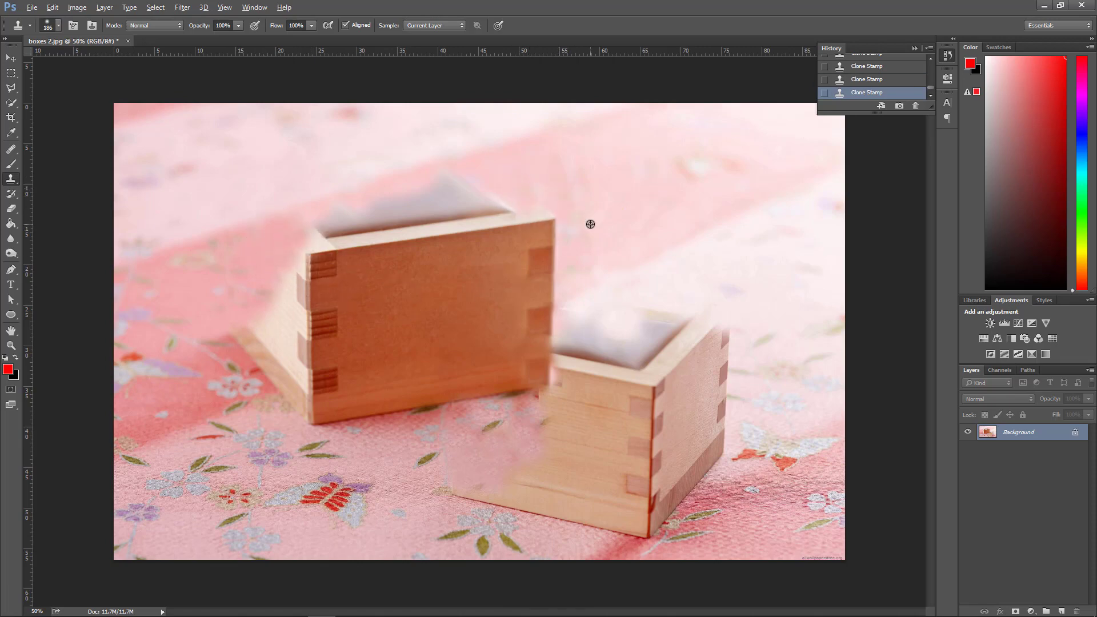
pyautogui.moveTo(557, 265); pyautogui.dragTo(532, 206)
# Step: Save the retouched picture as a JPEG copy named Boxes BG, accepting the JPEG options
pyautogui.hotkey('ctrl', 'shift', 's')
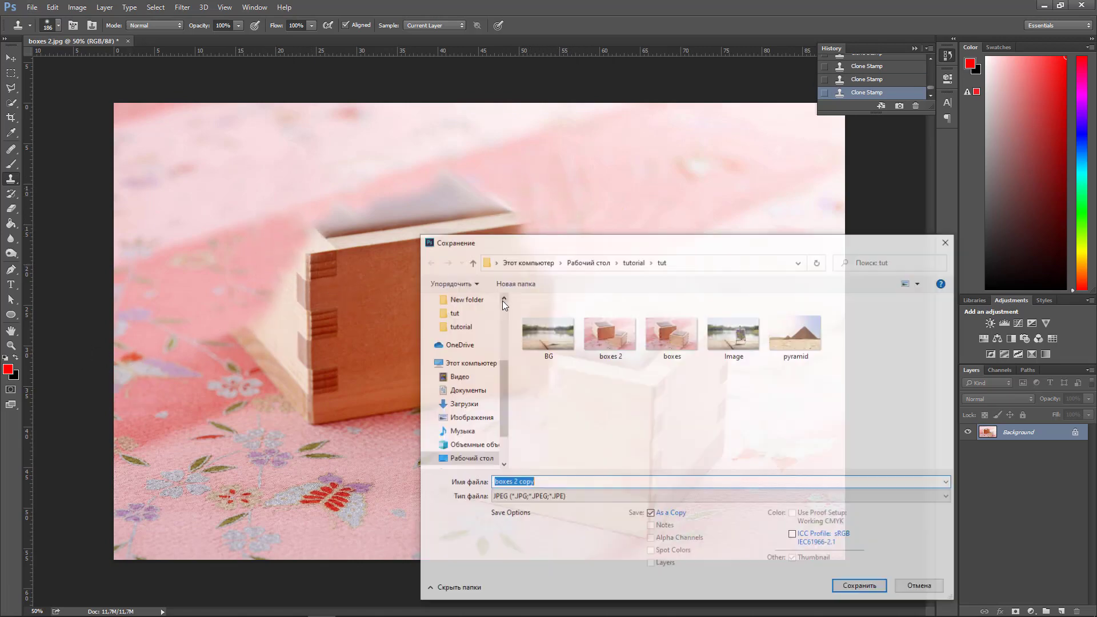
pyautogui.write('Bo')
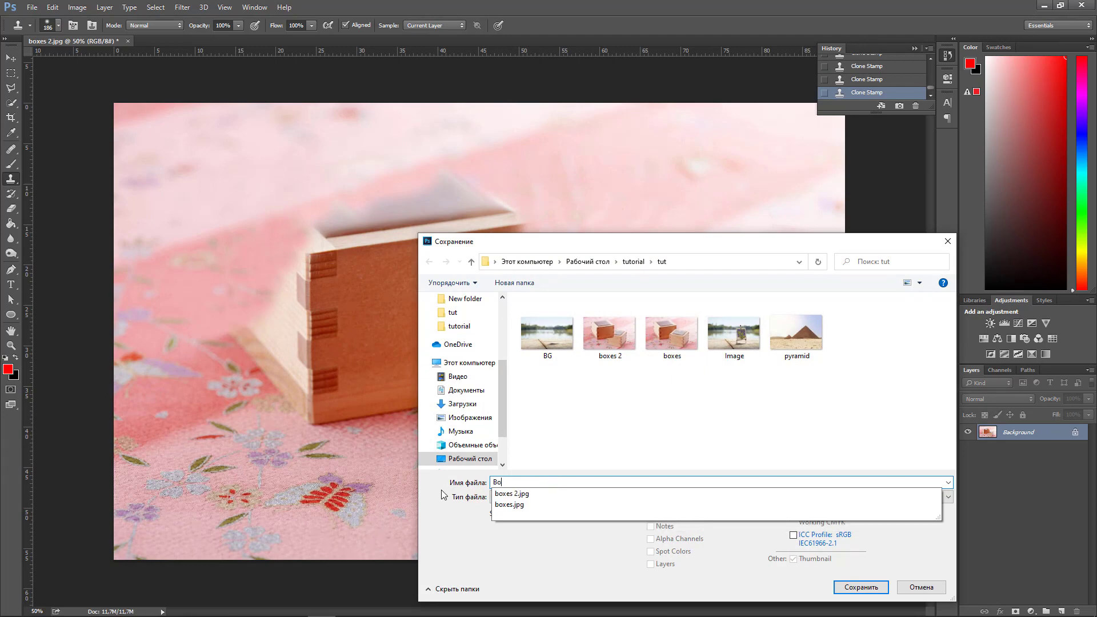
pyautogui.write('xes B')
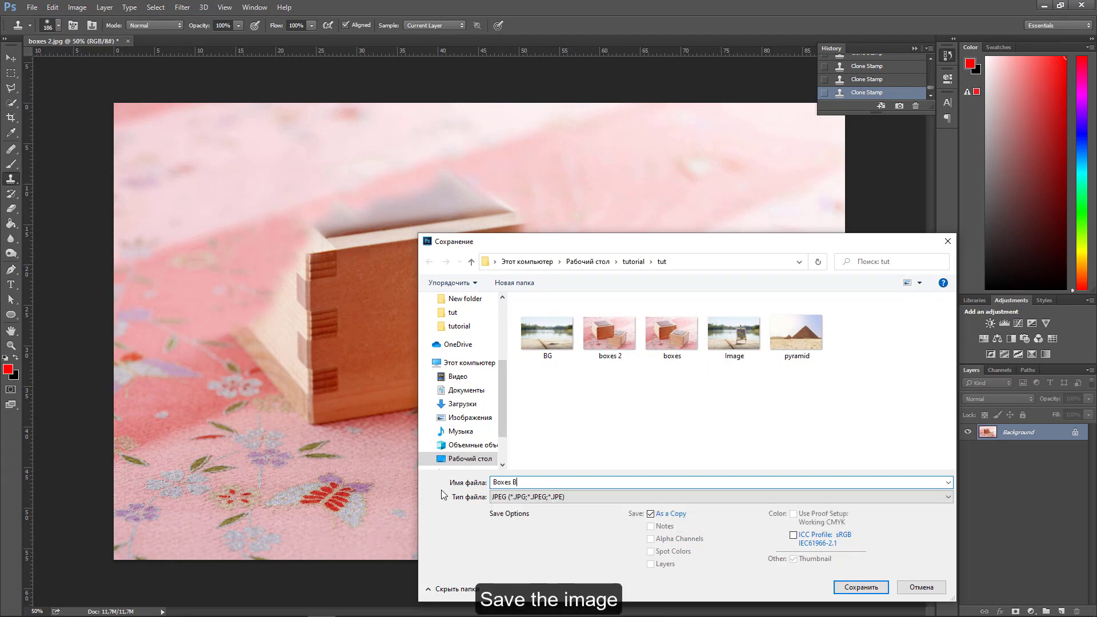
pyautogui.write('G')
pyautogui.click(863, 588)
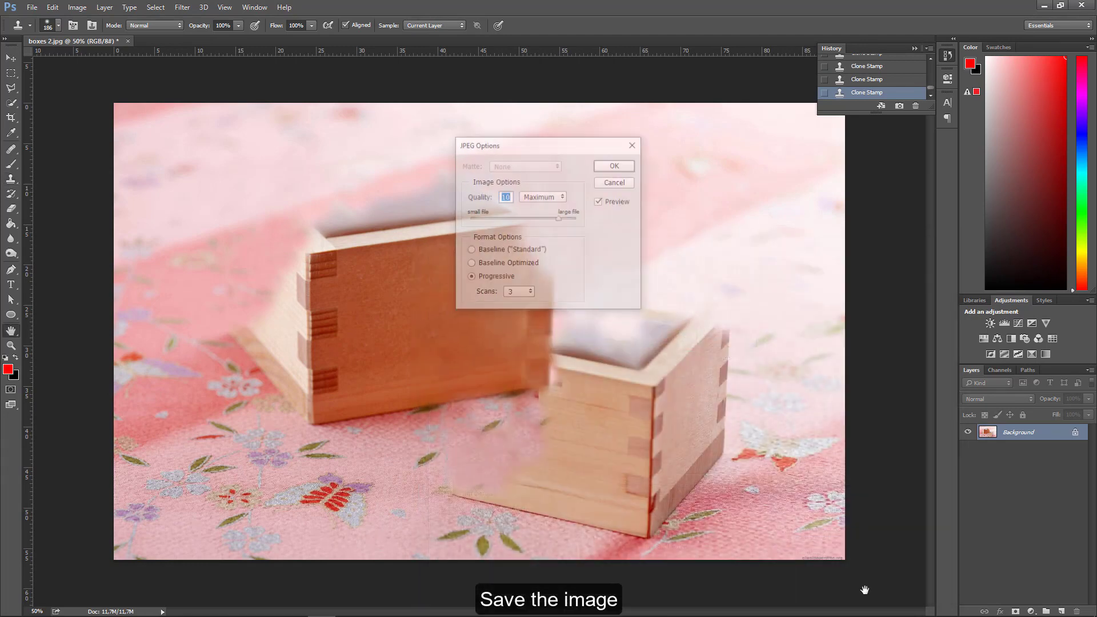
pyautogui.click(616, 165)
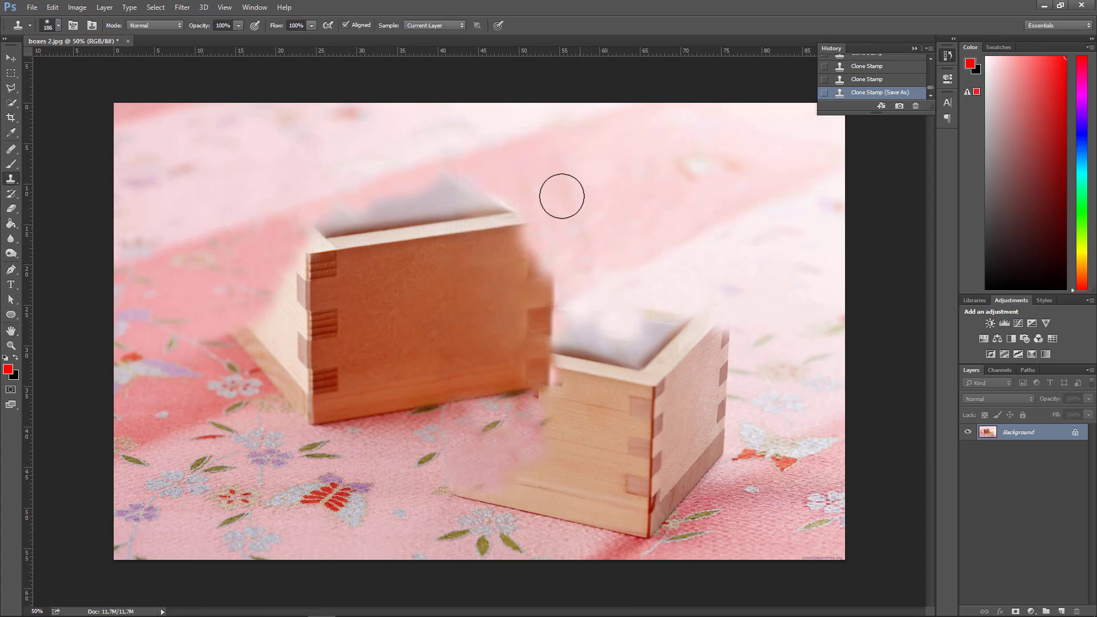
# Step: Switch back to After Effects and replace the projection image of Projection Scene 3 with Boxes BG.jpg
pyautogui.click(238, 609)
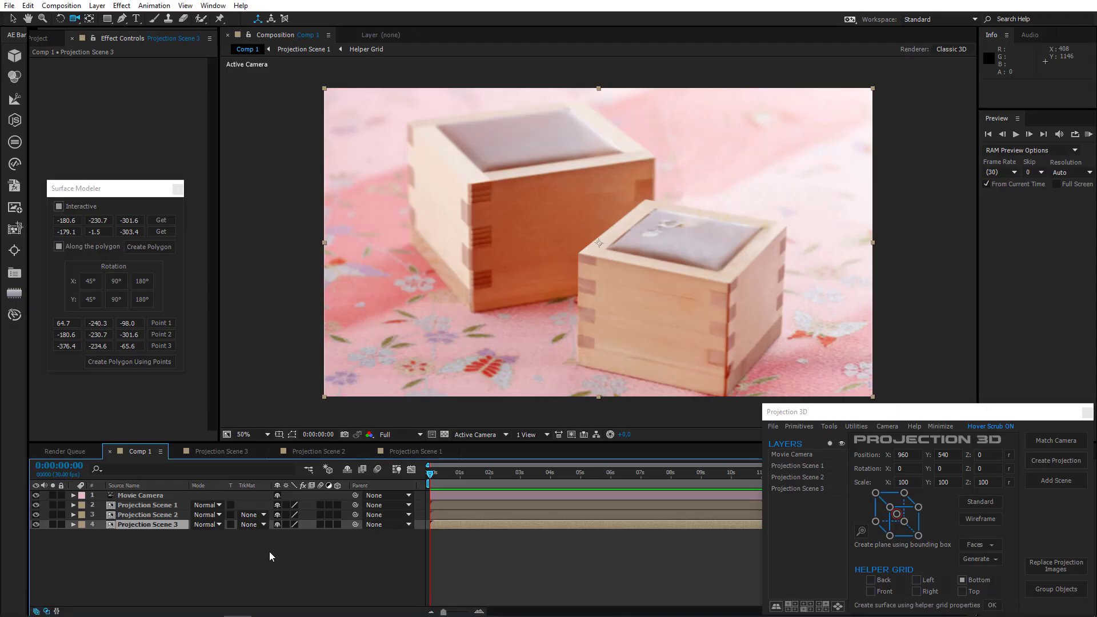
pyautogui.click(155, 526)
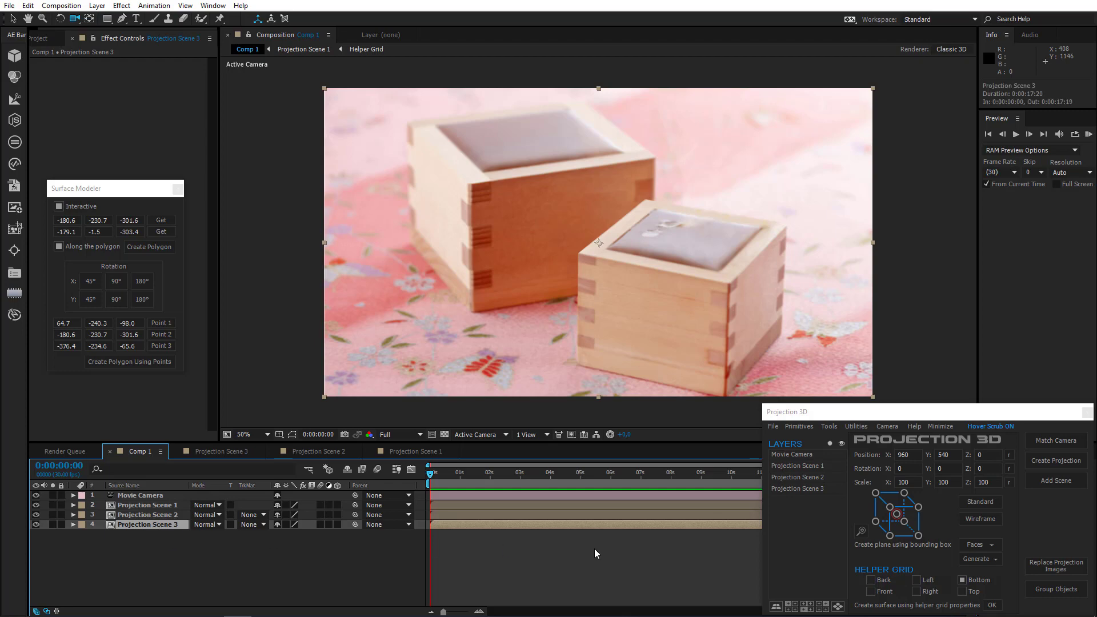
pyautogui.click(1052, 567)
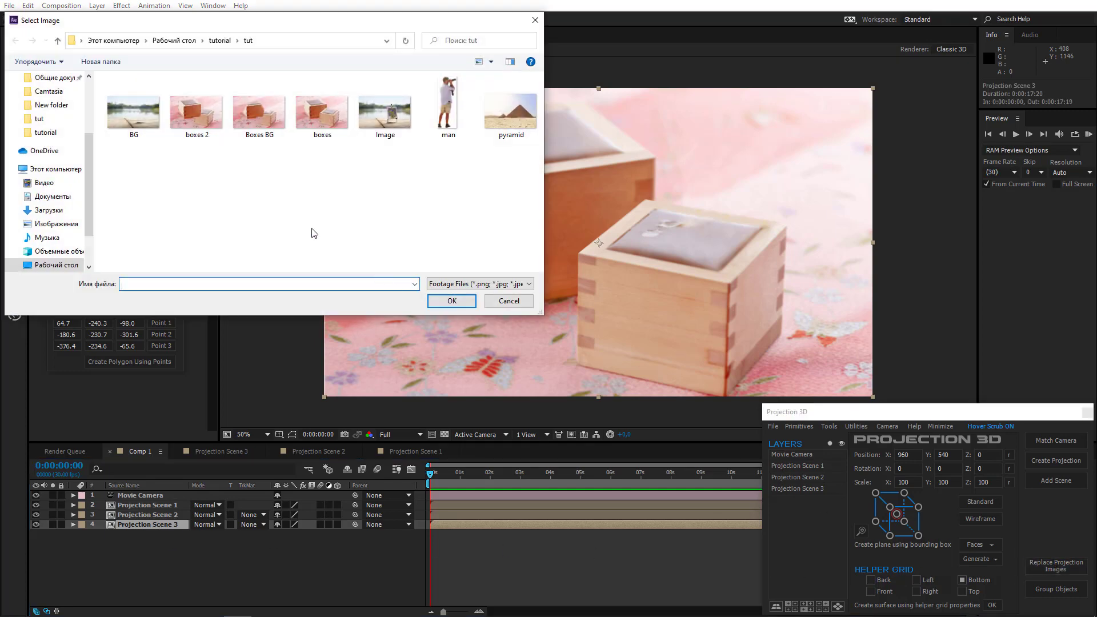
pyautogui.doubleClick(258, 115)
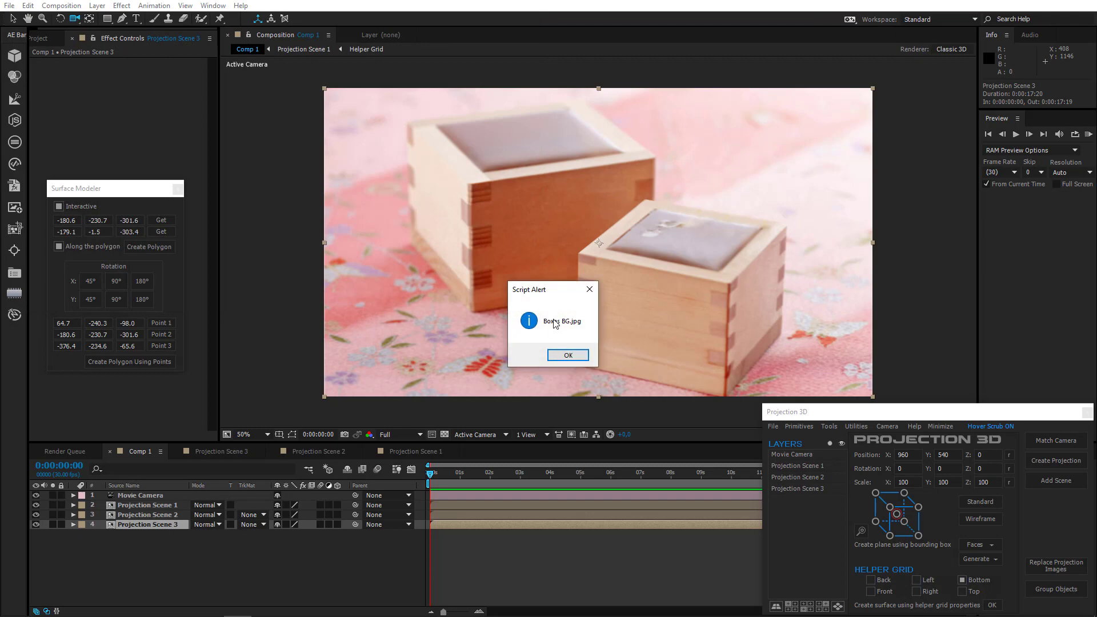
pyautogui.click(578, 356)
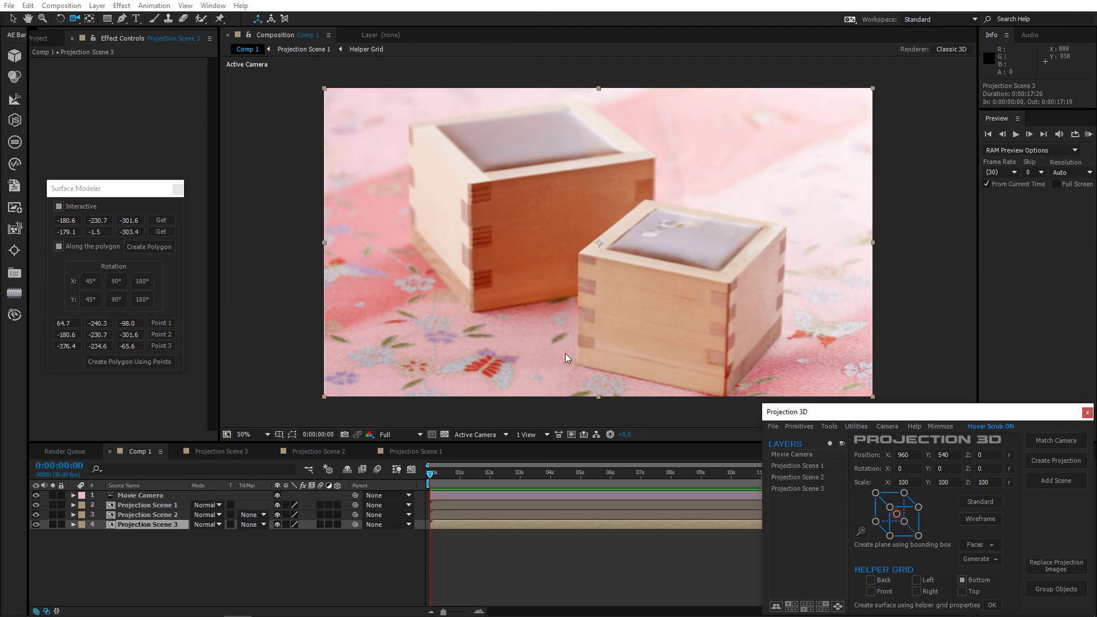
# Step: Inspect the result by orbiting the camera and soloing each projection scene, undoing the camera moves
pyautogui.moveTo(581, 293); pyautogui.dragTo(600, 291)
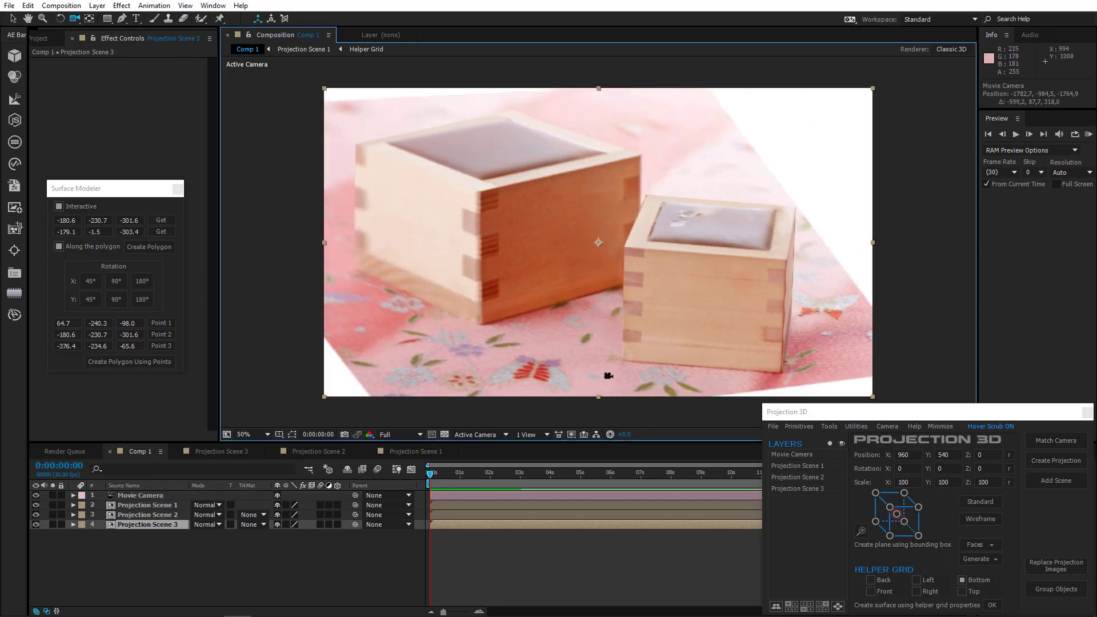
pyautogui.hotkey('ctrl', 'z')
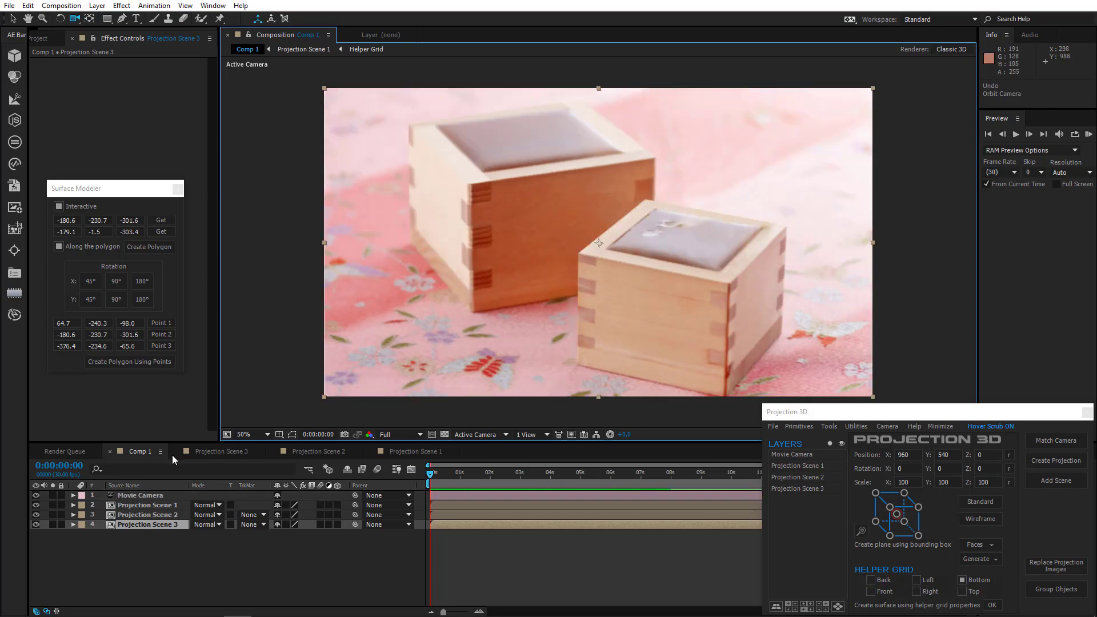
pyautogui.click(52, 525)
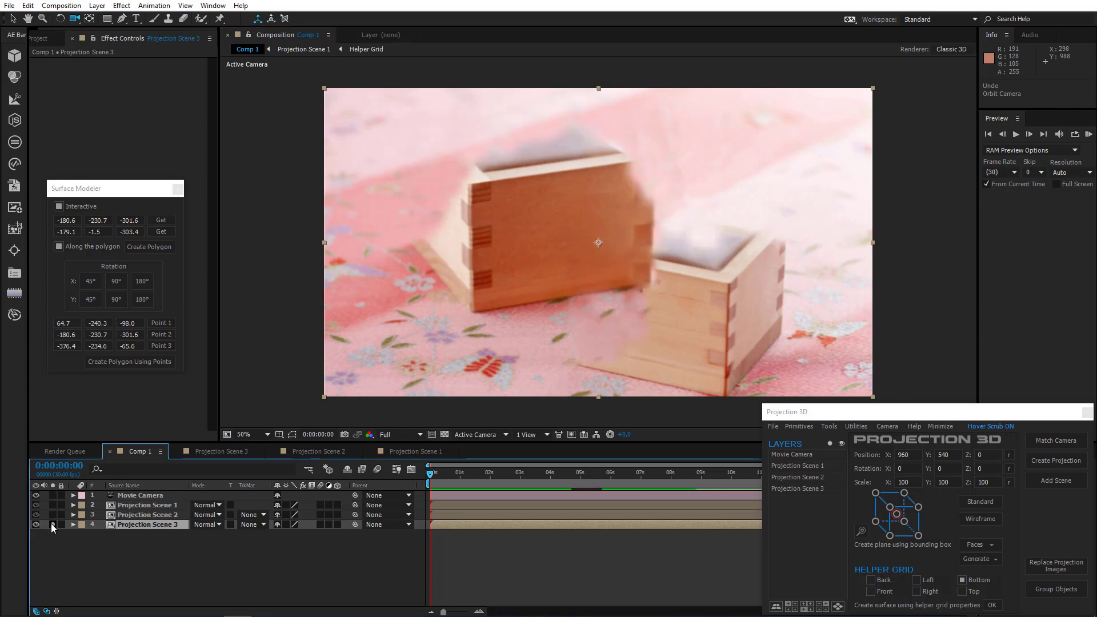
pyautogui.click(52, 525)
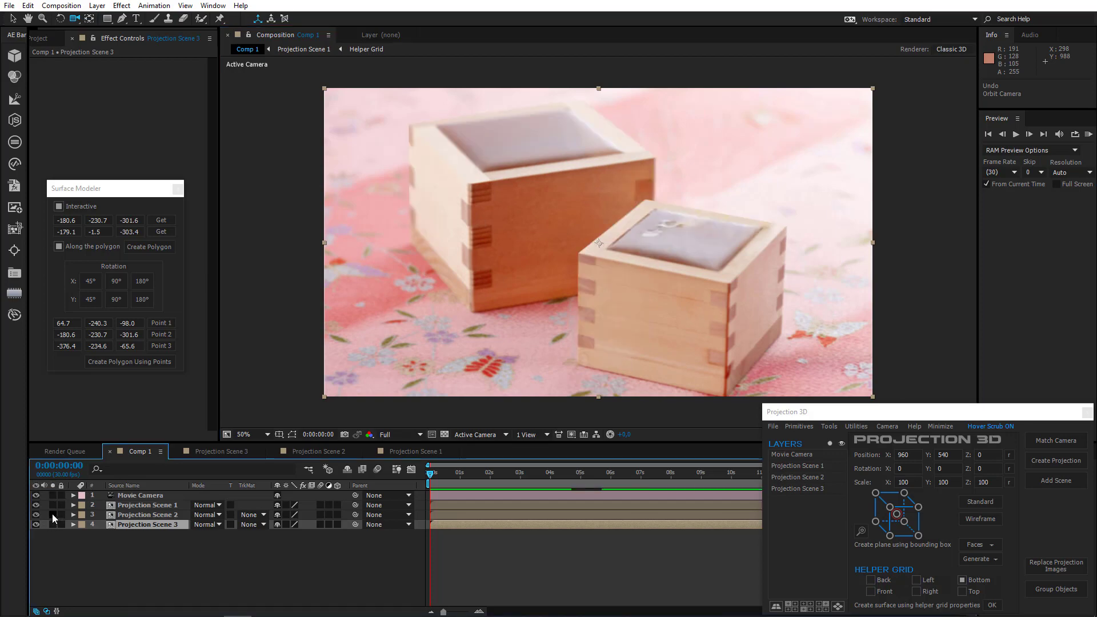
pyautogui.click(52, 514)
pyautogui.click(53, 515)
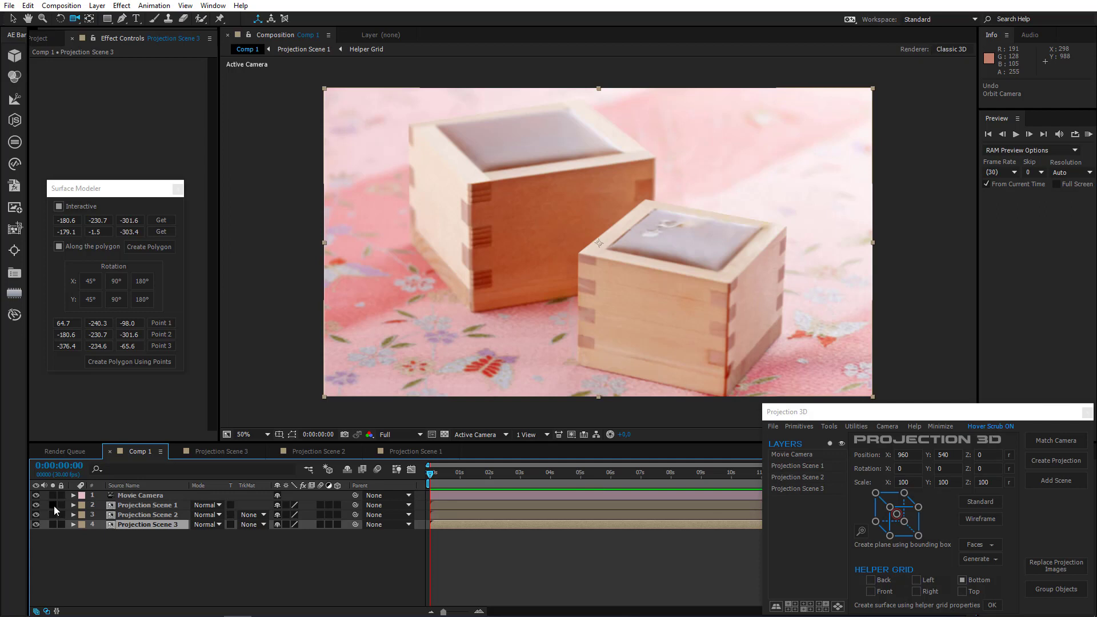
pyautogui.click(52, 505)
pyautogui.click(53, 505)
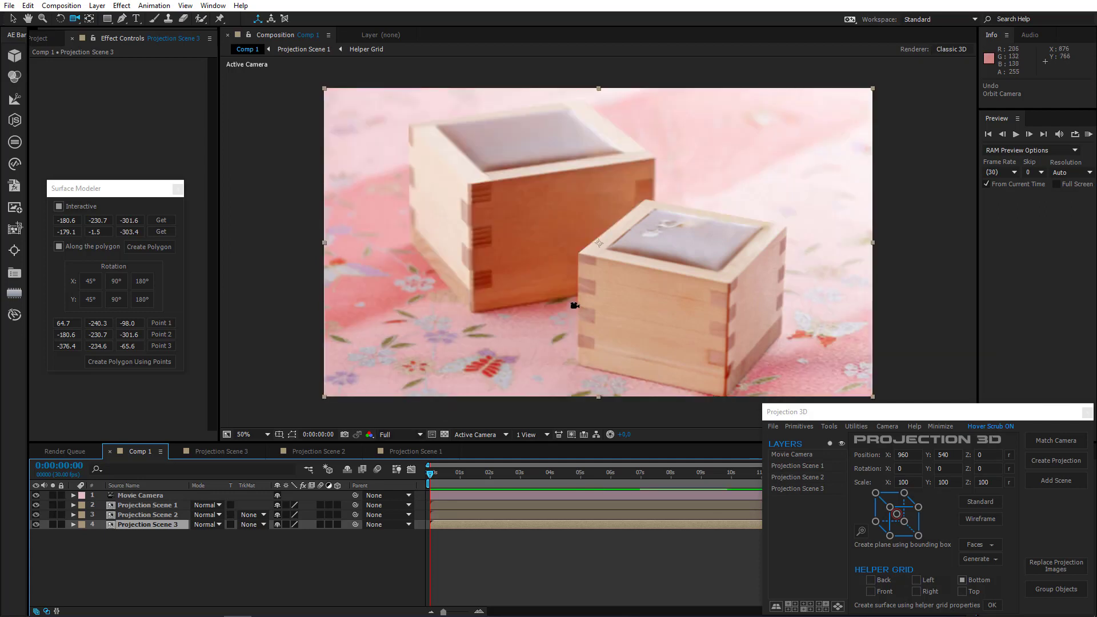
pyautogui.moveTo(575, 305)
pyautogui.mouseDown()
pyautogui.moveTo(599, 309)
pyautogui.moveTo(589, 317)
pyautogui.mouseUp()
pyautogui.hotkey('ctrl', 'z')
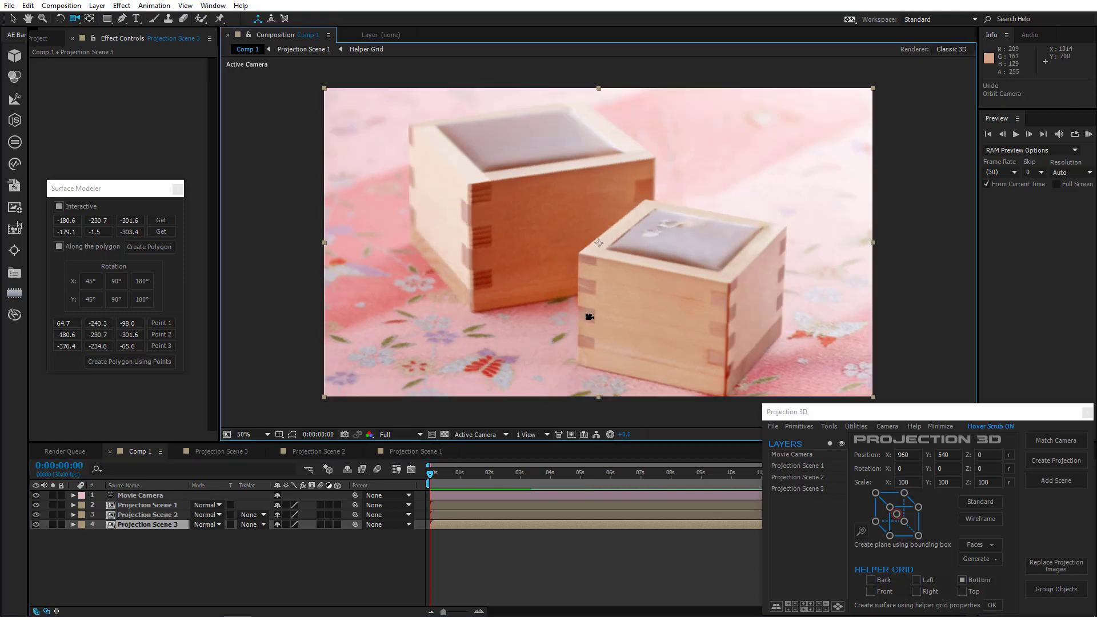
# Step: Reveal the Movie Camera's Position and set its first keyframe at 0:00:00:00
pyautogui.click(135, 495)
pyautogui.press('p')
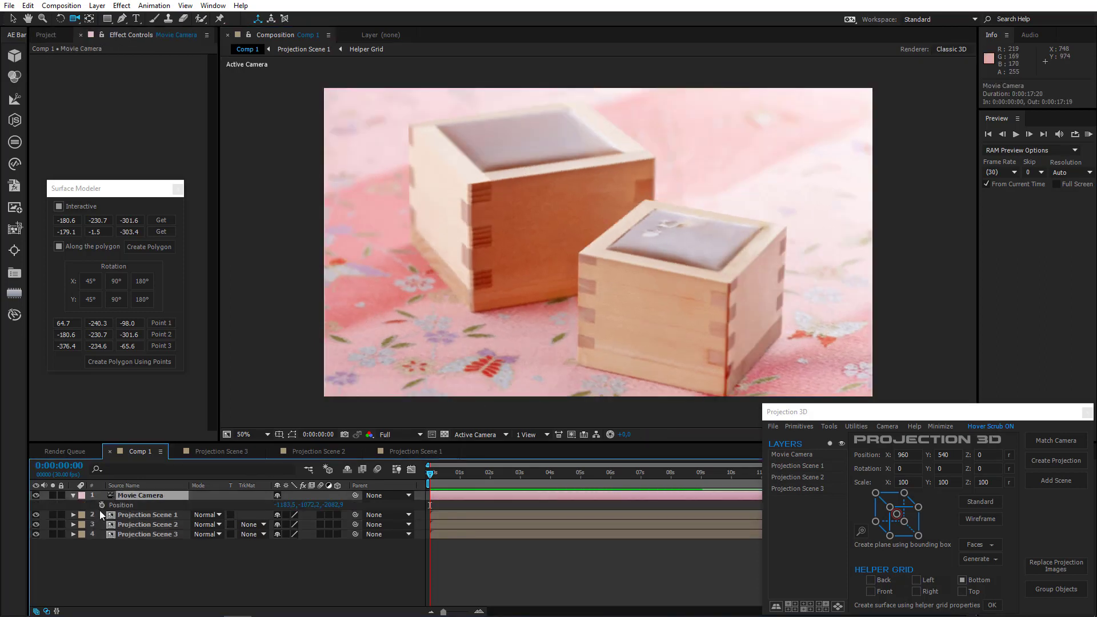
pyautogui.click(102, 505)
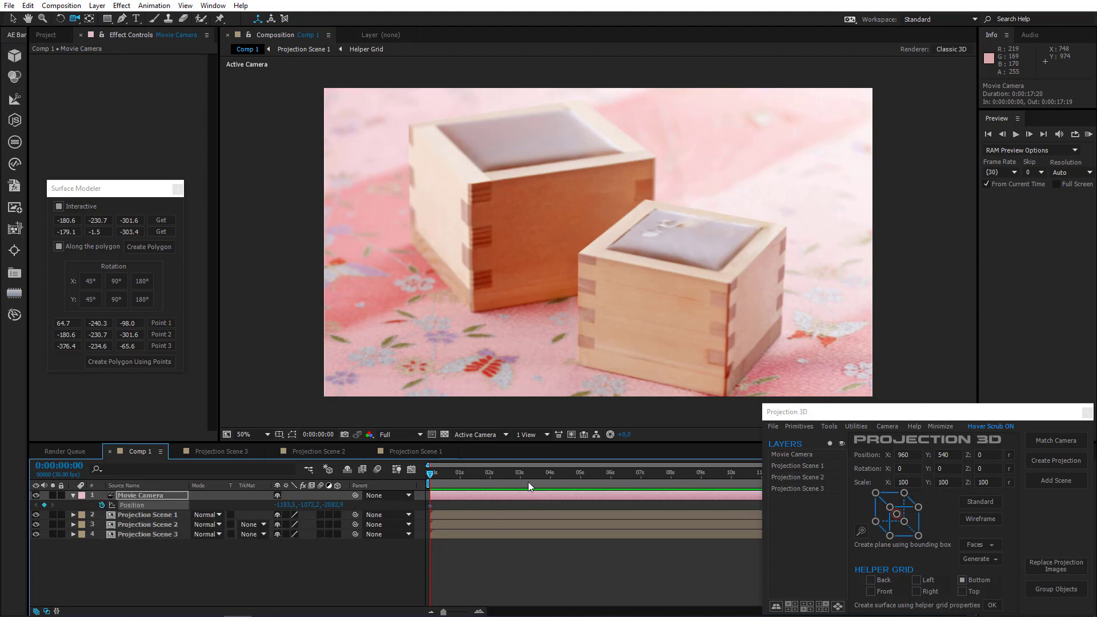
# Step: Keyframe a slight camera orbit around the boxes at 0:00:04:00 and return to the start of the composition
pyautogui.click(551, 478)
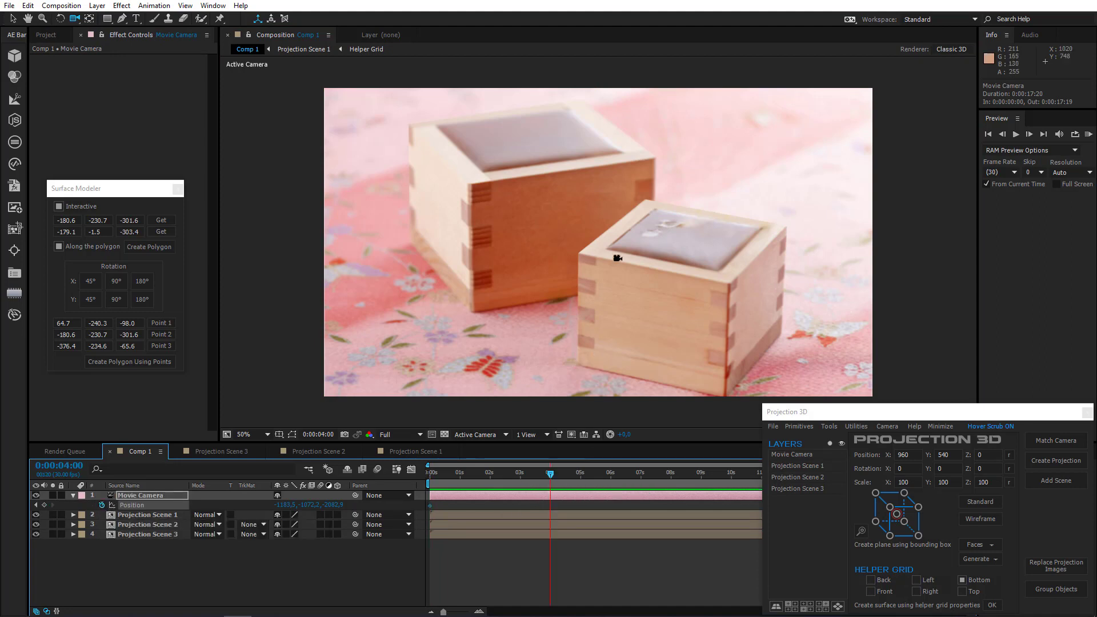
pyautogui.moveTo(624, 258); pyautogui.dragTo(644, 285)
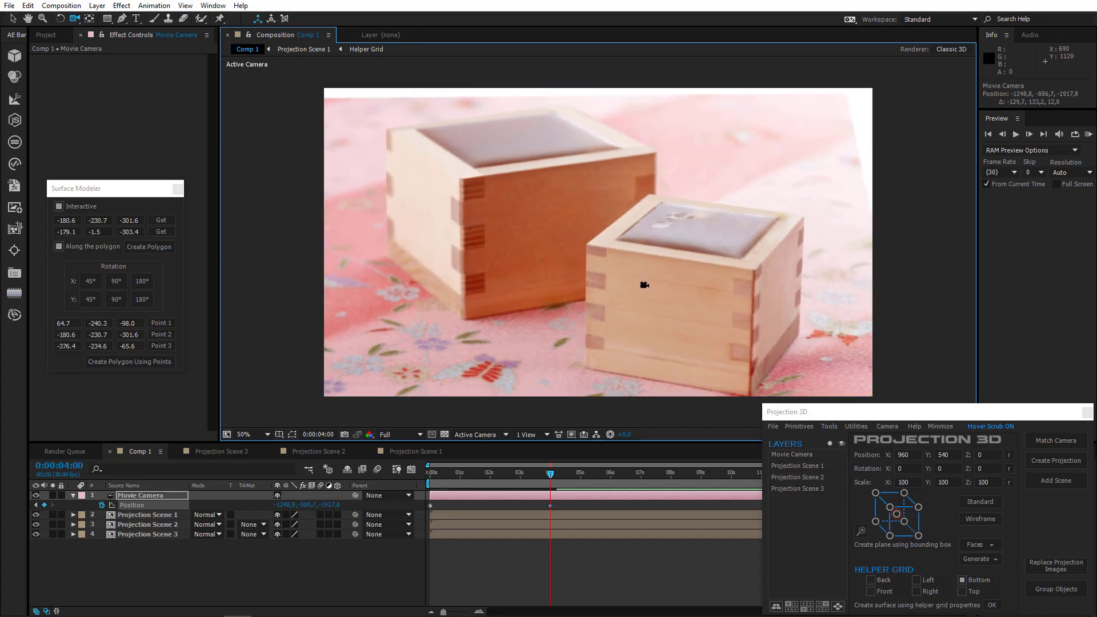
pyautogui.moveTo(656, 299); pyautogui.dragTo(662, 304)
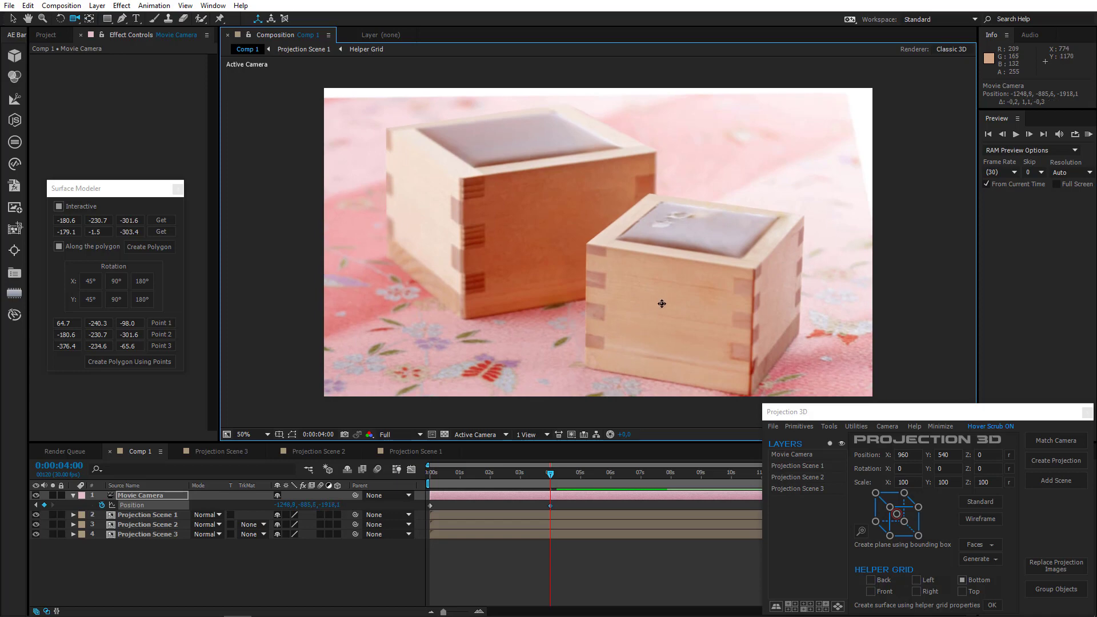
pyautogui.press('Home')
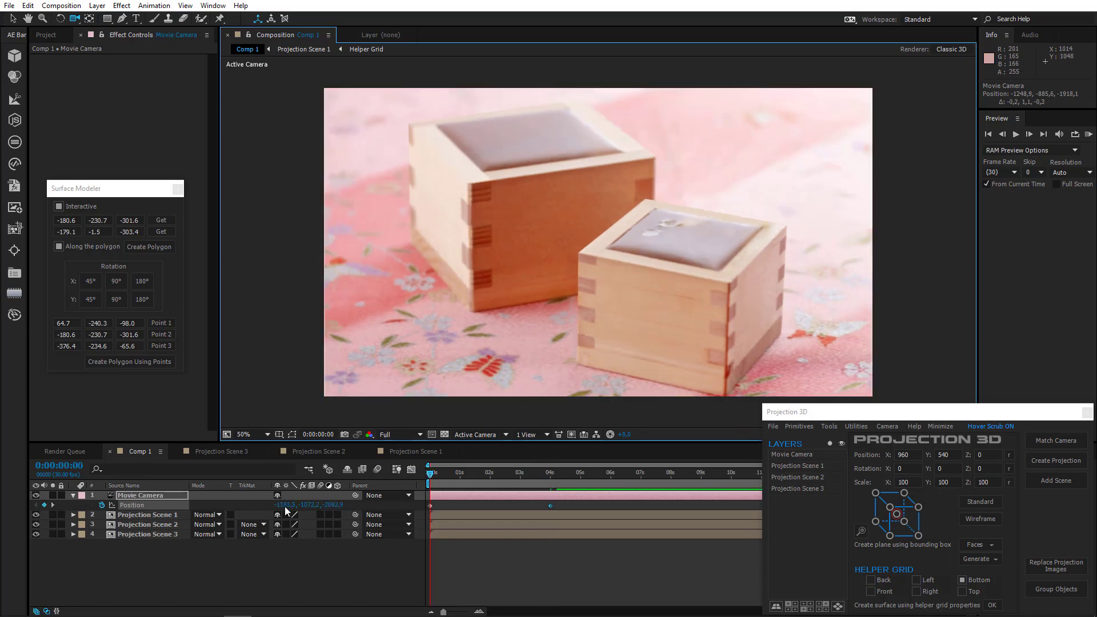
# Step: Render and play a RAM preview of the camera animation from the start of the composition, and stop it after viewing
pyautogui.click(1089, 135)
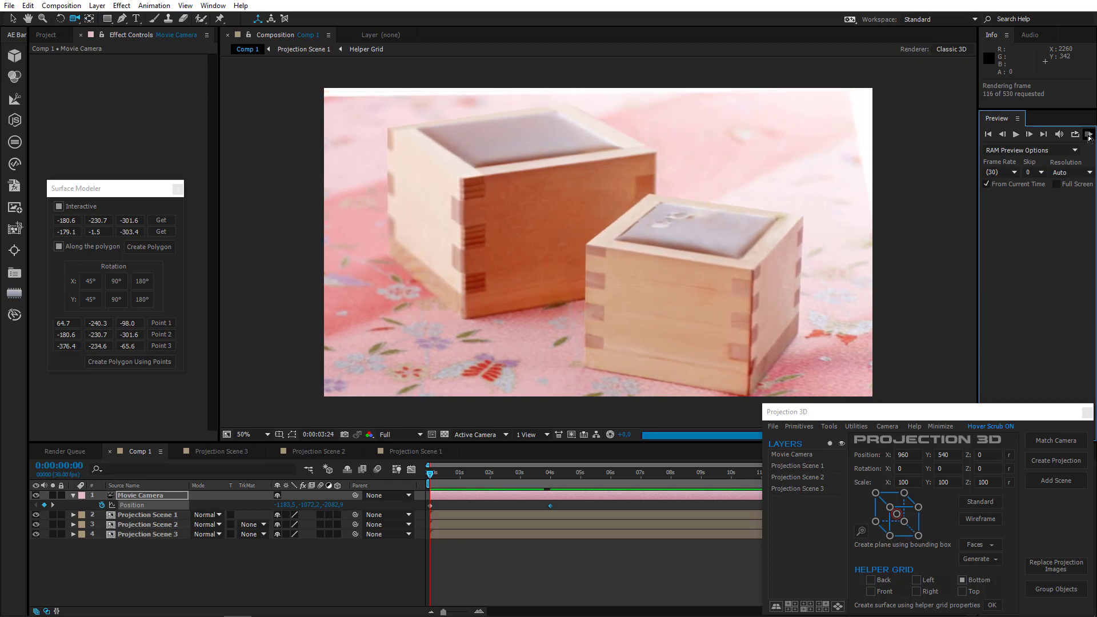
pyautogui.click(1088, 135)
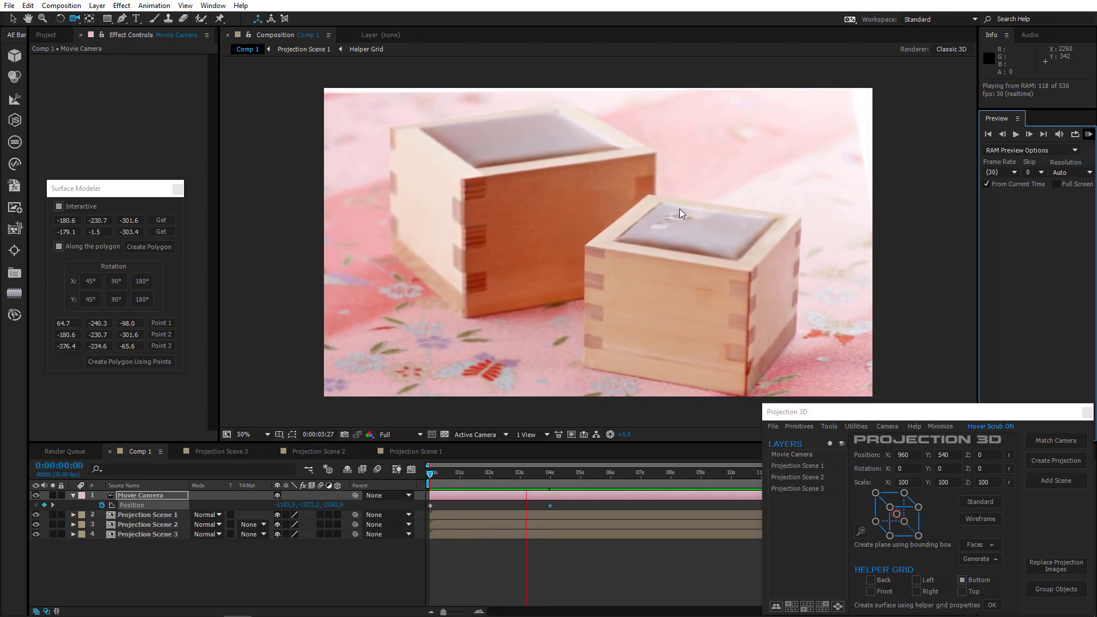
pyautogui.press('space')
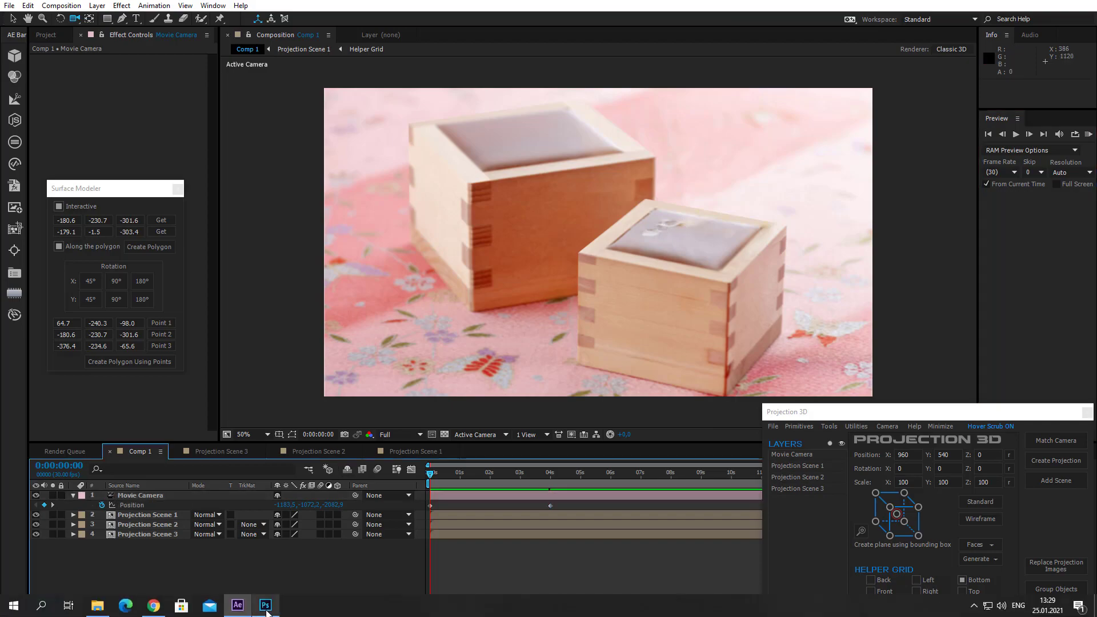
# Step: Switch to Photoshop and enlarge the image's canvas to 2800 × 1800 pixels
pyautogui.click(267, 605)
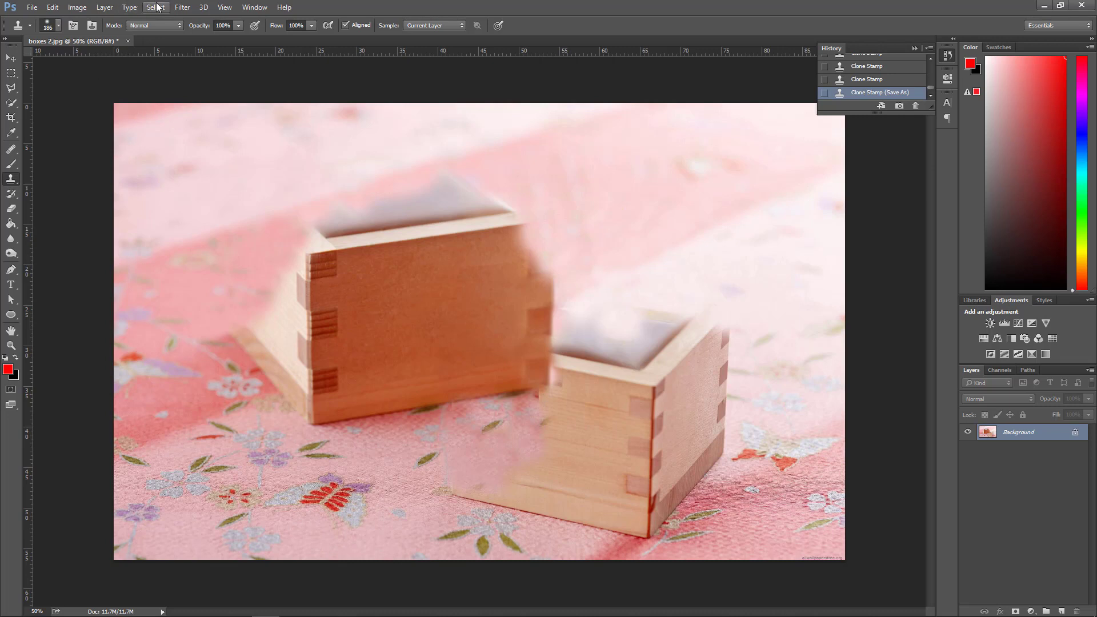
pyautogui.click(80, 10)
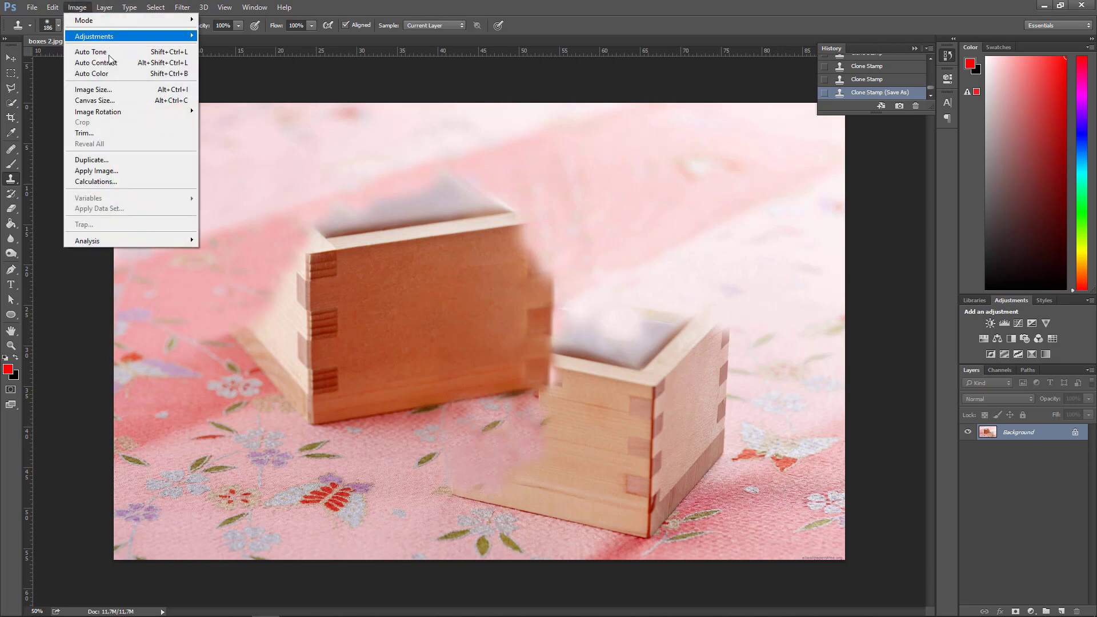
pyautogui.click(119, 101)
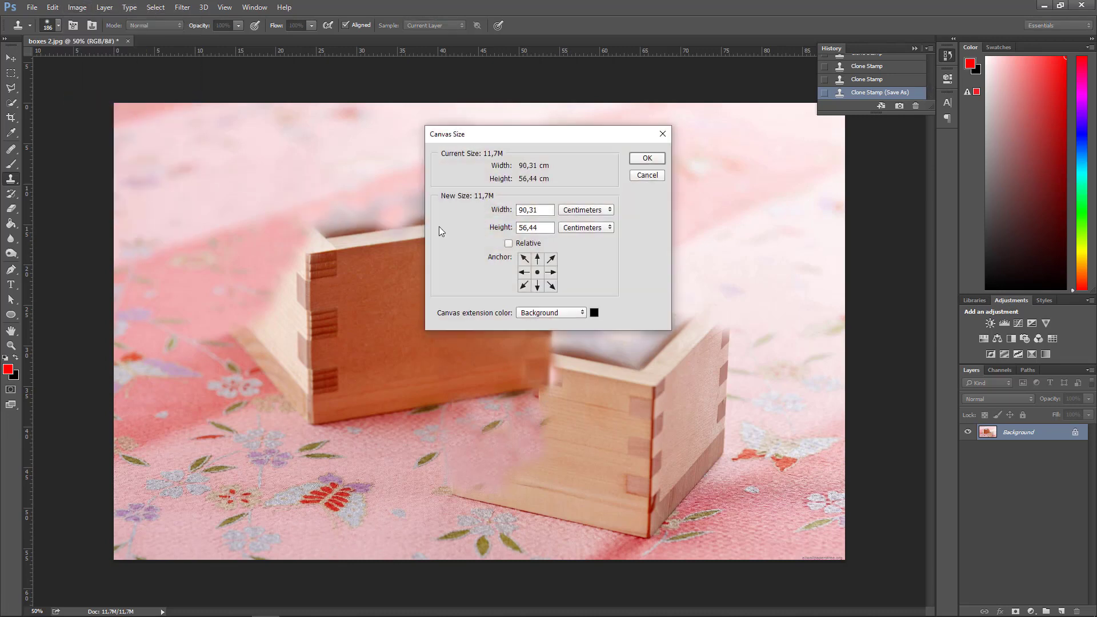
pyautogui.click(591, 213)
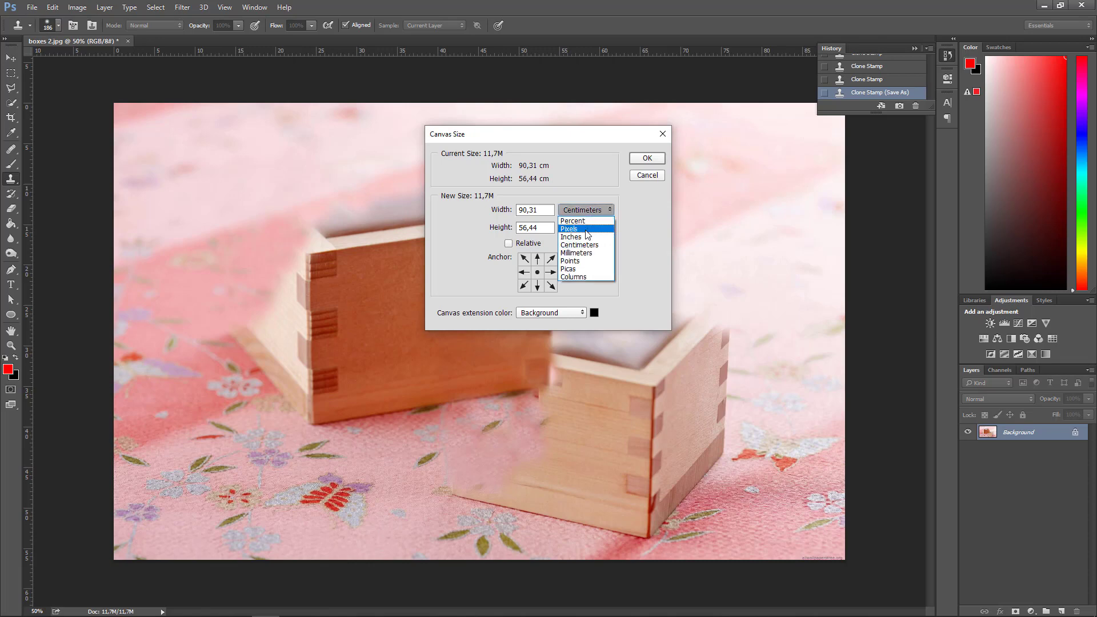
pyautogui.click(587, 232)
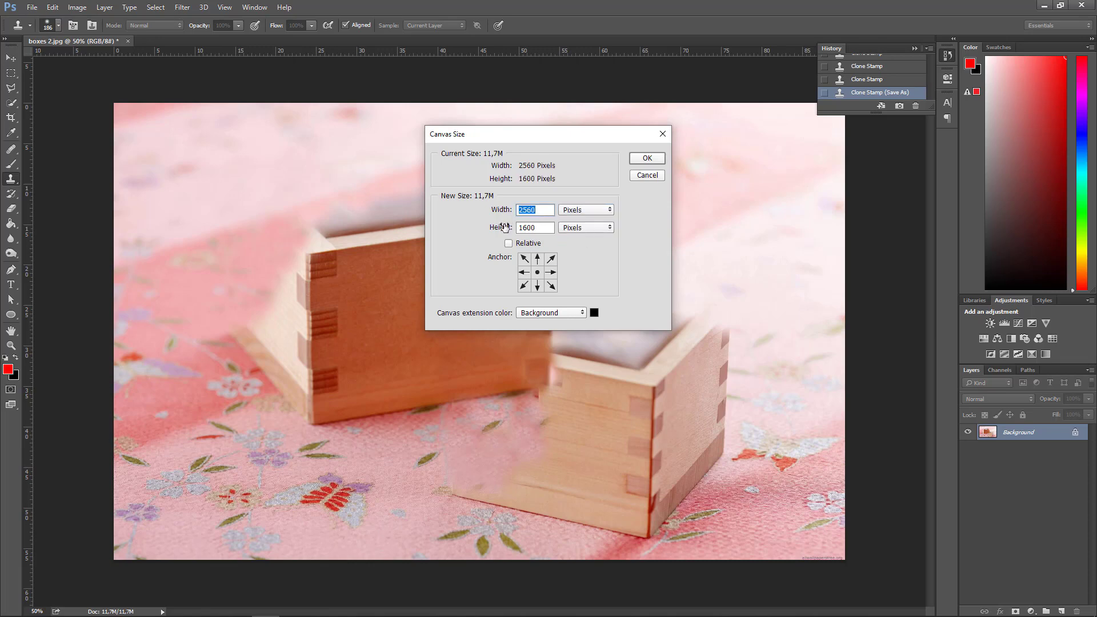
pyautogui.write('280')
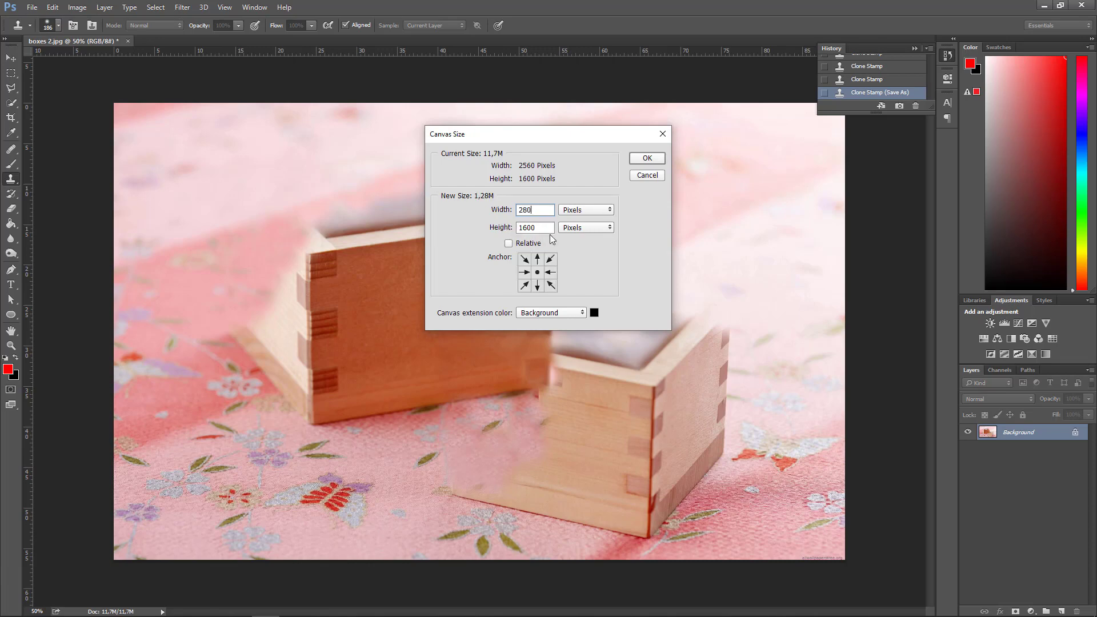
pyautogui.write('0')
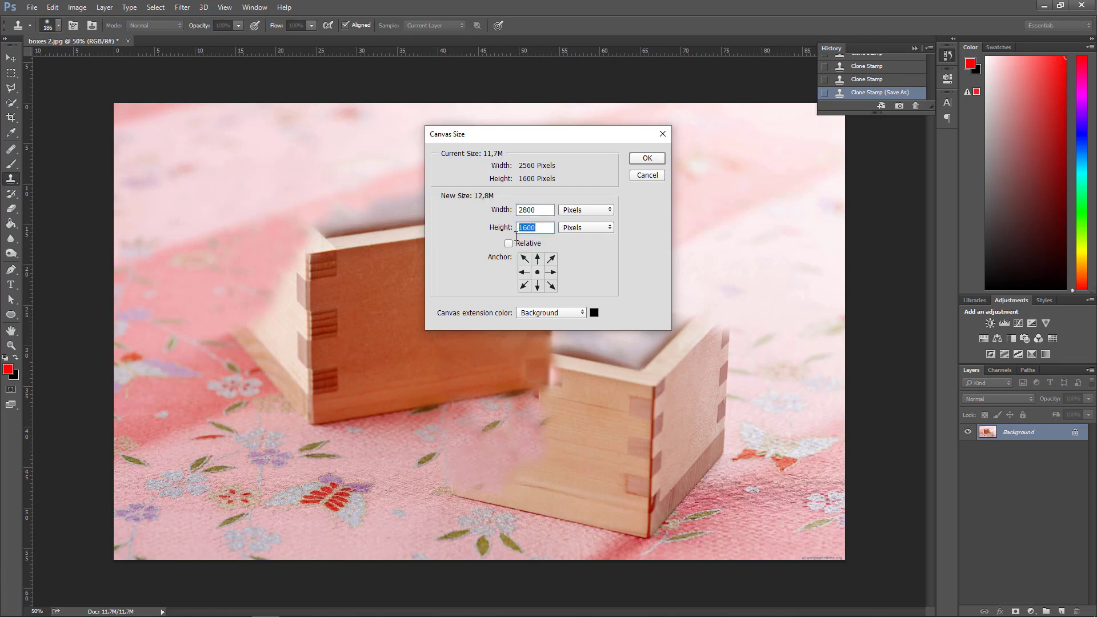
pyautogui.write('800')
pyautogui.click(651, 162)
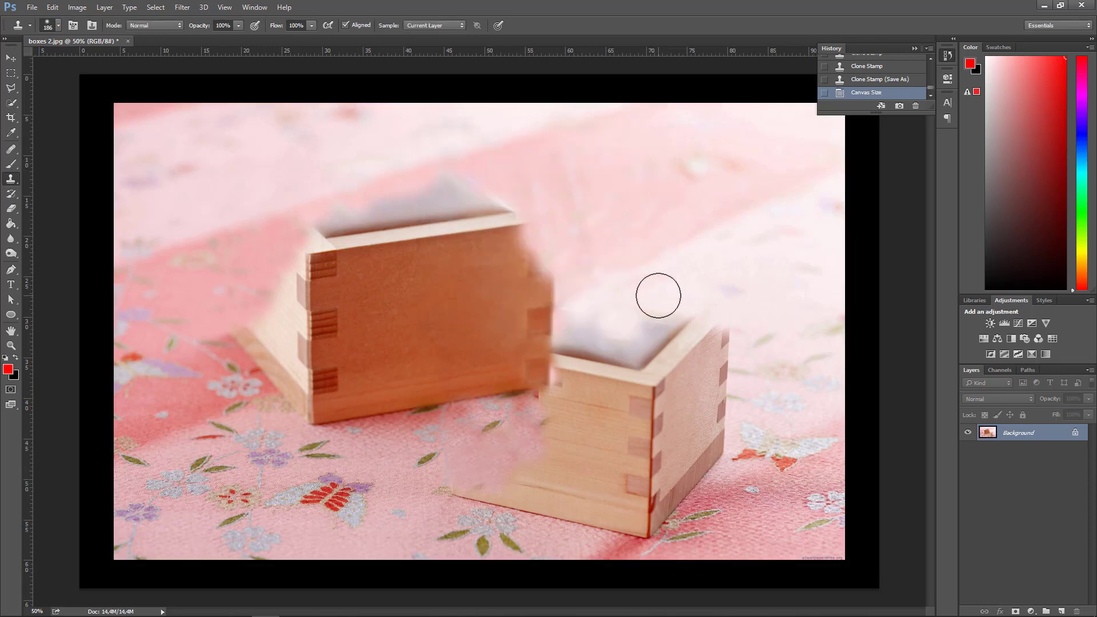
# Step: Clone the pink fabric over the black canvas border at the image's upper right side and along the right half of its top edge
pyautogui.keyDown('alt'); pyautogui.scroll(-2, 651, 284); pyautogui.keyUp('alt')
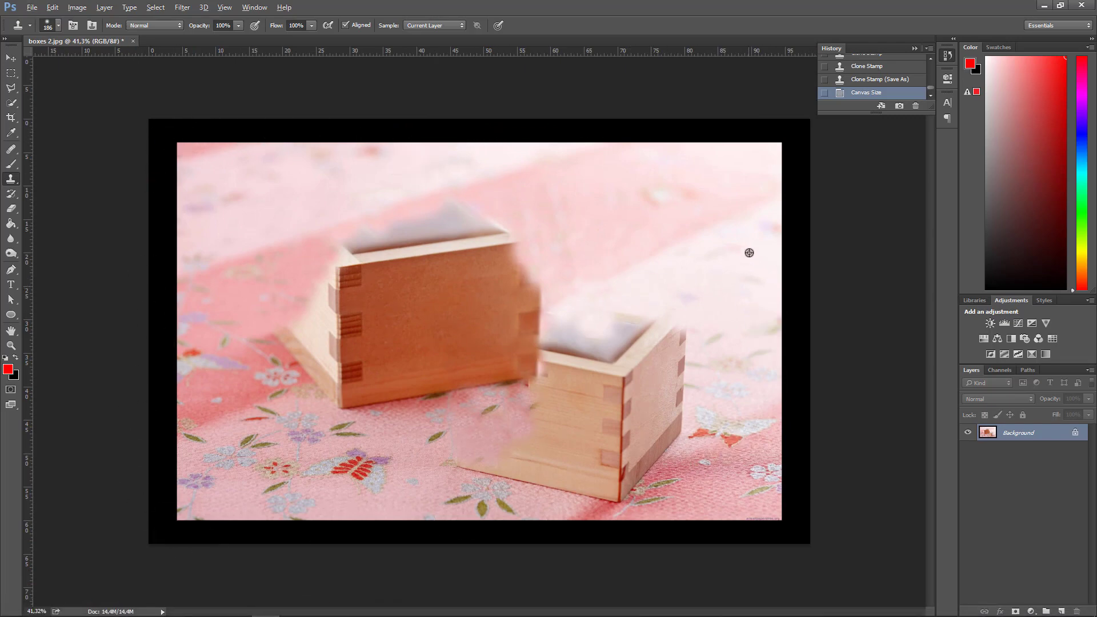
pyautogui.keyDown('alt'); pyautogui.click(775, 199); pyautogui.keyUp('alt')
pyautogui.moveTo(792, 197)
pyautogui.mouseDown()
pyautogui.moveTo(830, 171)
pyautogui.moveTo(803, 205)
pyautogui.moveTo(781, 300)
pyautogui.moveTo(779, 149)
pyautogui.moveTo(833, 148)
pyautogui.moveTo(807, 189)
pyautogui.moveTo(768, 191)
pyautogui.moveTo(781, 126)
pyautogui.moveTo(725, 157)
pyautogui.moveTo(582, 132)
pyautogui.moveTo(621, 120)
pyautogui.moveTo(473, 139)
pyautogui.mouseUp()
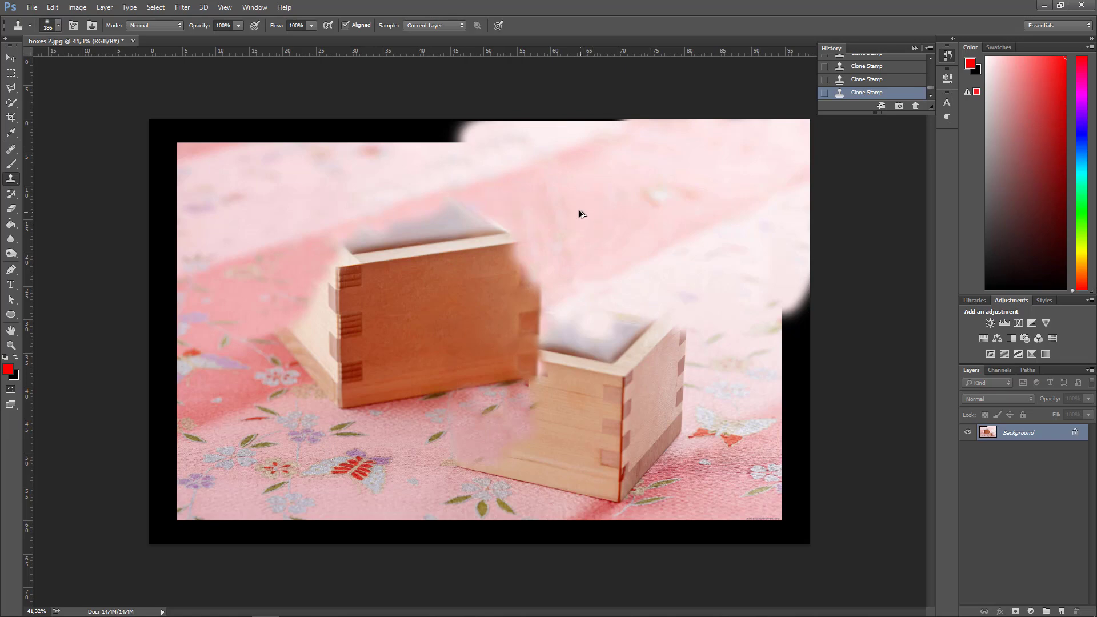
# Step: Save the extended image as a JPEG copy over Boxes BG and switch to After Effects to check the projection
pyautogui.hotkey('ctrl', 'shift', 's')
pyautogui.doubleClick(657, 329)
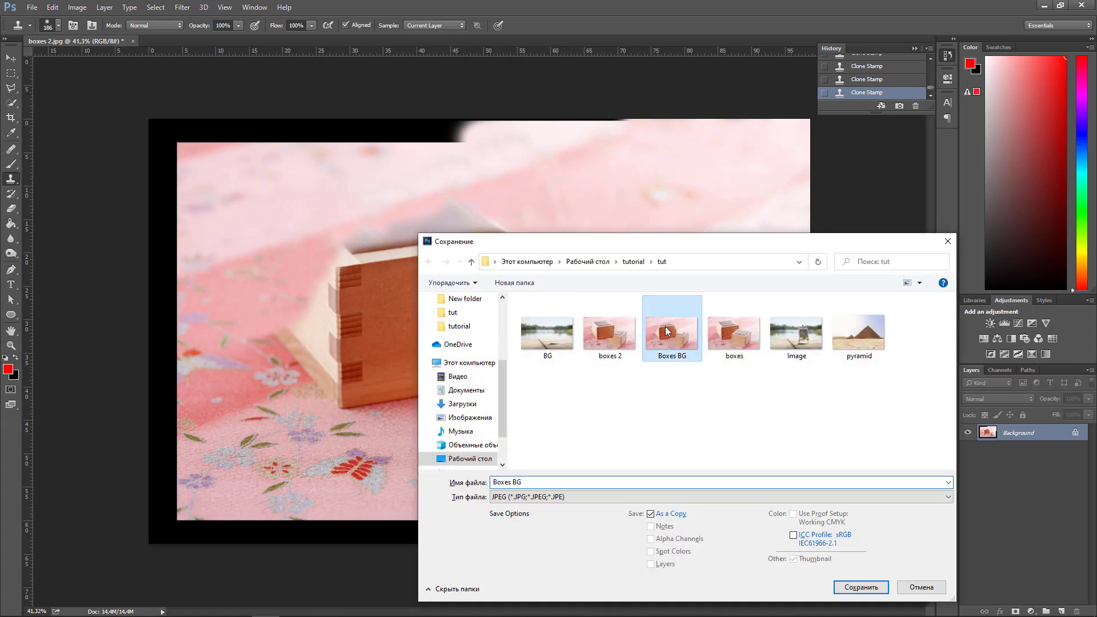
pyautogui.click(580, 314)
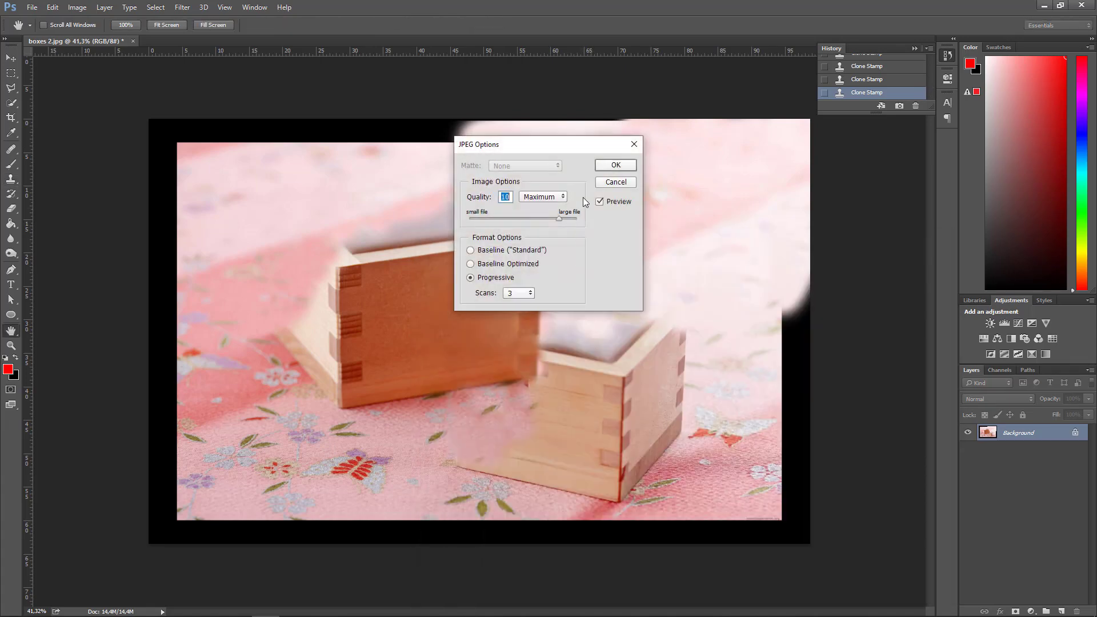
pyautogui.click(615, 166)
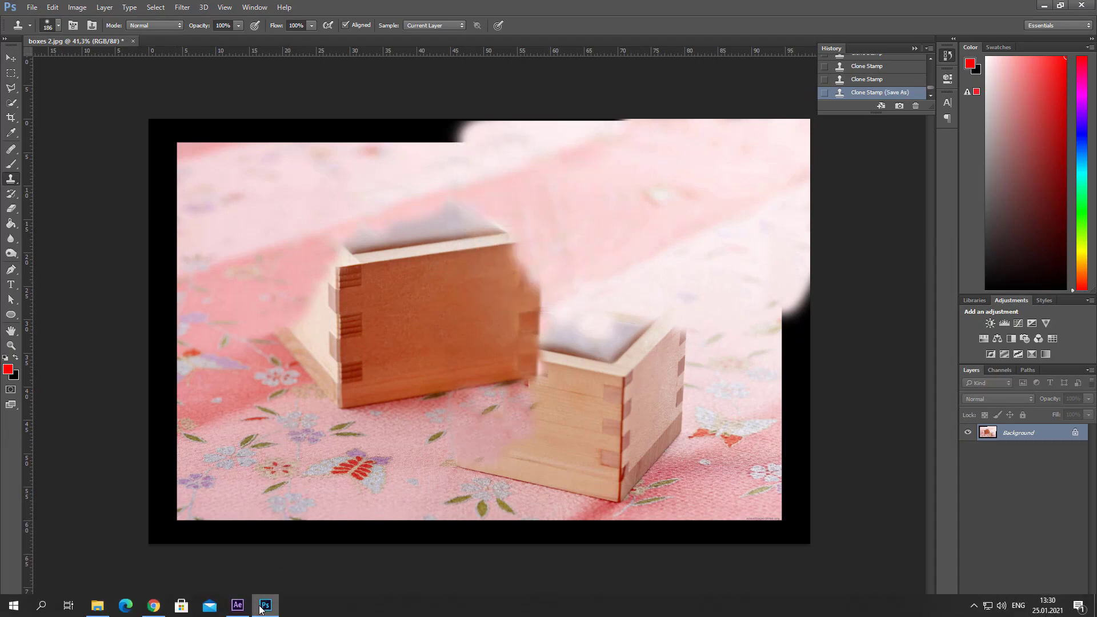
pyautogui.click(237, 609)
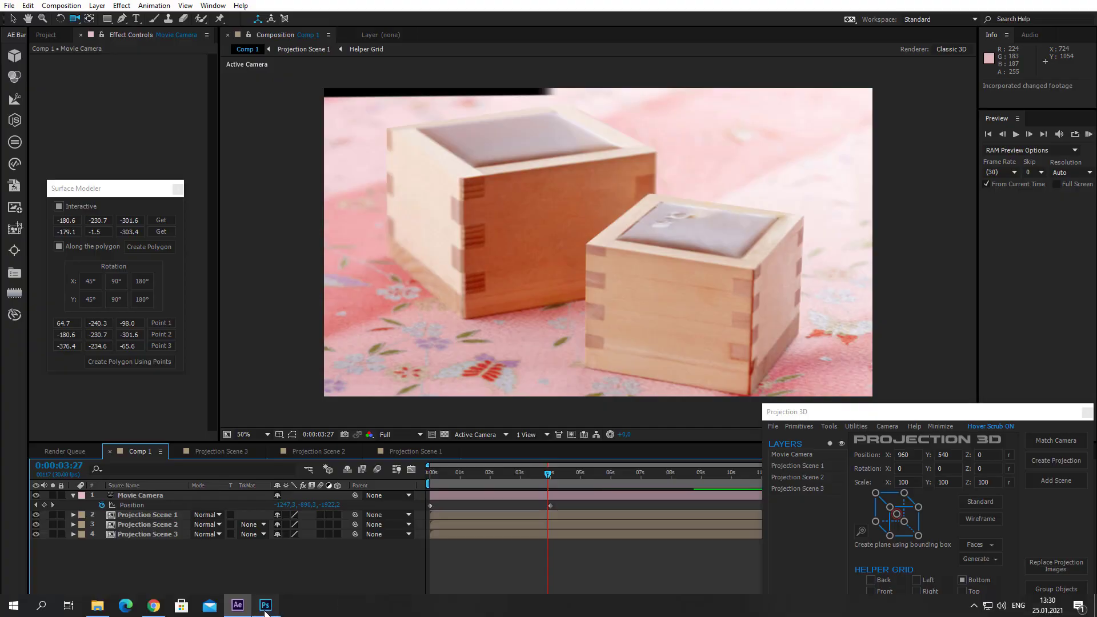
# Step: Switch back to Photoshop and clone the fabric over the rest of the black border along the top edge and upper-left corner
pyautogui.click(262, 609)
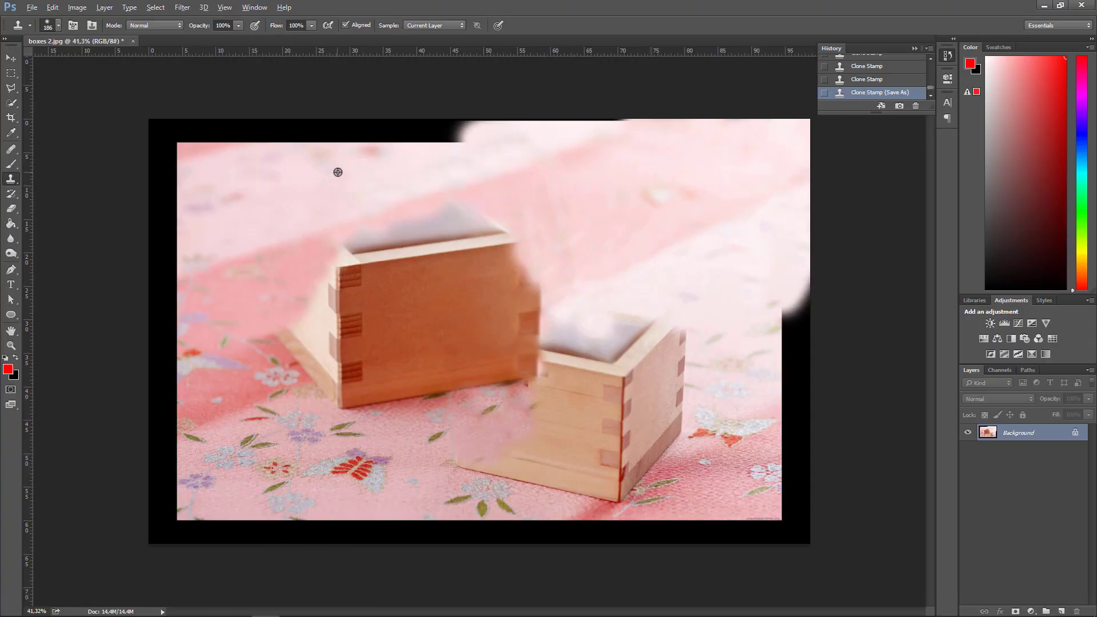
pyautogui.moveTo(453, 146); pyautogui.dragTo(337, 136)
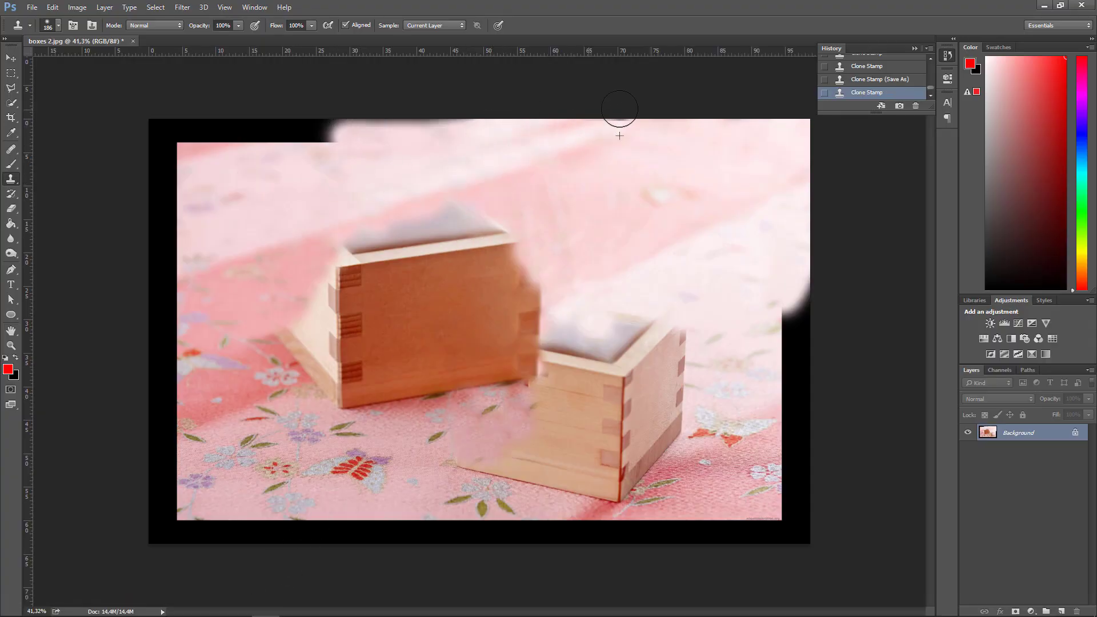
pyautogui.moveTo(421, 139); pyautogui.dragTo(379, 136)
pyautogui.keyDown('alt'); pyautogui.click(379, 136); pyautogui.keyUp('alt')
pyautogui.moveTo(303, 143); pyautogui.dragTo(185, 144)
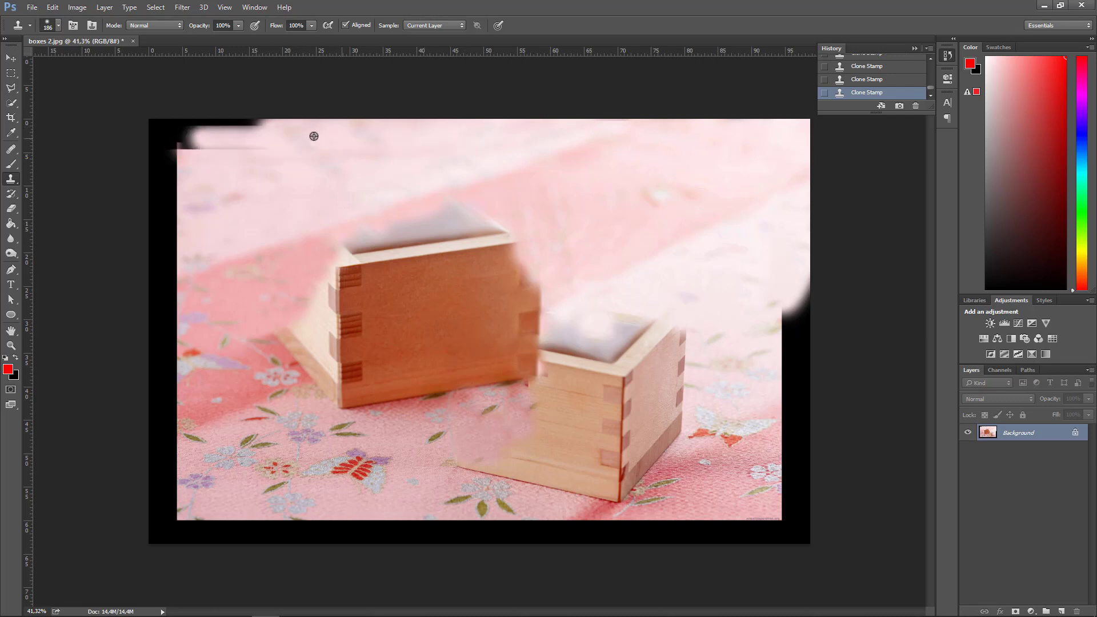
pyautogui.keyDown('alt'); pyautogui.click(314, 136); pyautogui.keyUp('alt')
pyautogui.moveTo(269, 135)
pyautogui.mouseDown()
pyautogui.moveTo(171, 130)
pyautogui.moveTo(147, 147)
pyautogui.mouseUp()
pyautogui.keyDown('alt'); pyautogui.click(339, 129); pyautogui.keyUp('alt')
pyautogui.keyDown('alt'); pyautogui.click(225, 149); pyautogui.keyUp('alt')
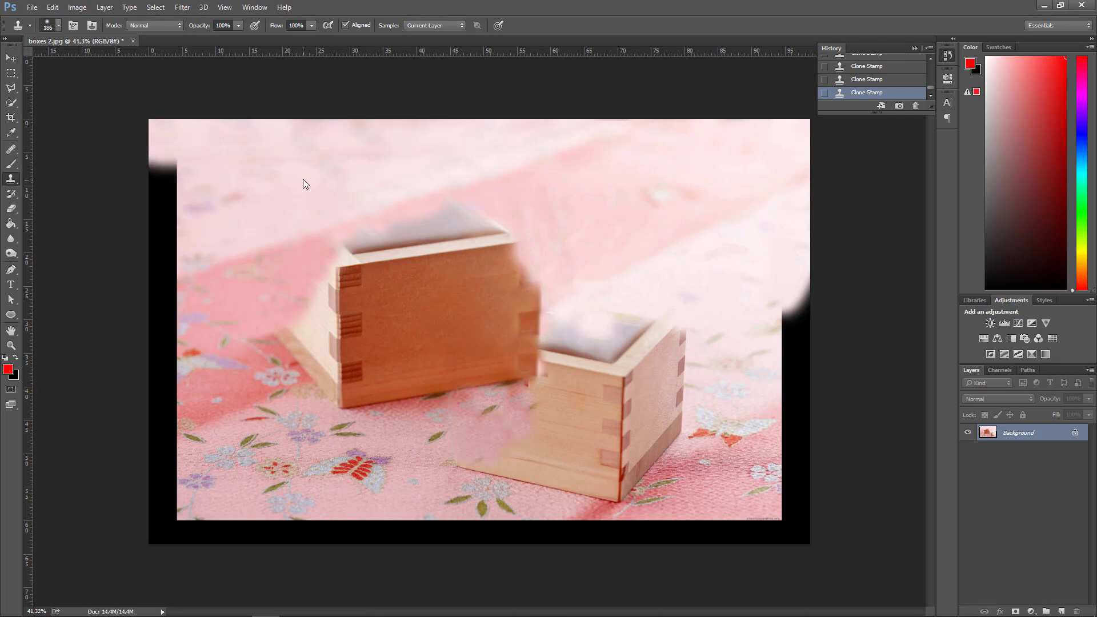
# Step: Overwrite Boxes BG.jpg with the newly retouched image, return to After Effects and scrub the camera animation back to its start
pyautogui.hotkey('ctrl', 'alt', 's')
pyautogui.doubleClick(680, 334)
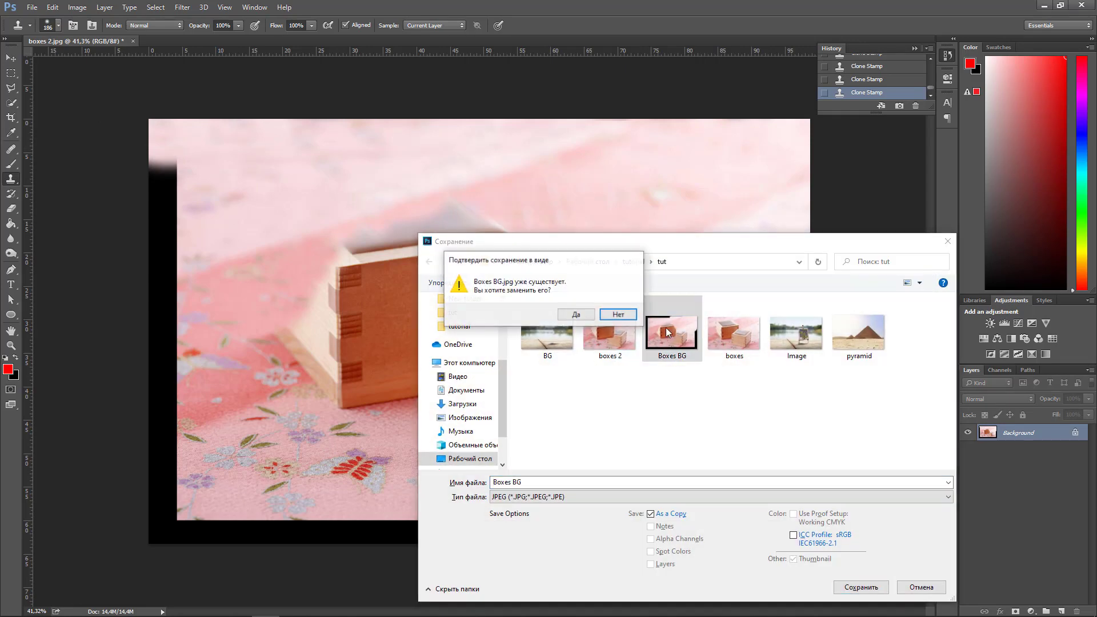
pyautogui.click(631, 313)
pyautogui.click(608, 165)
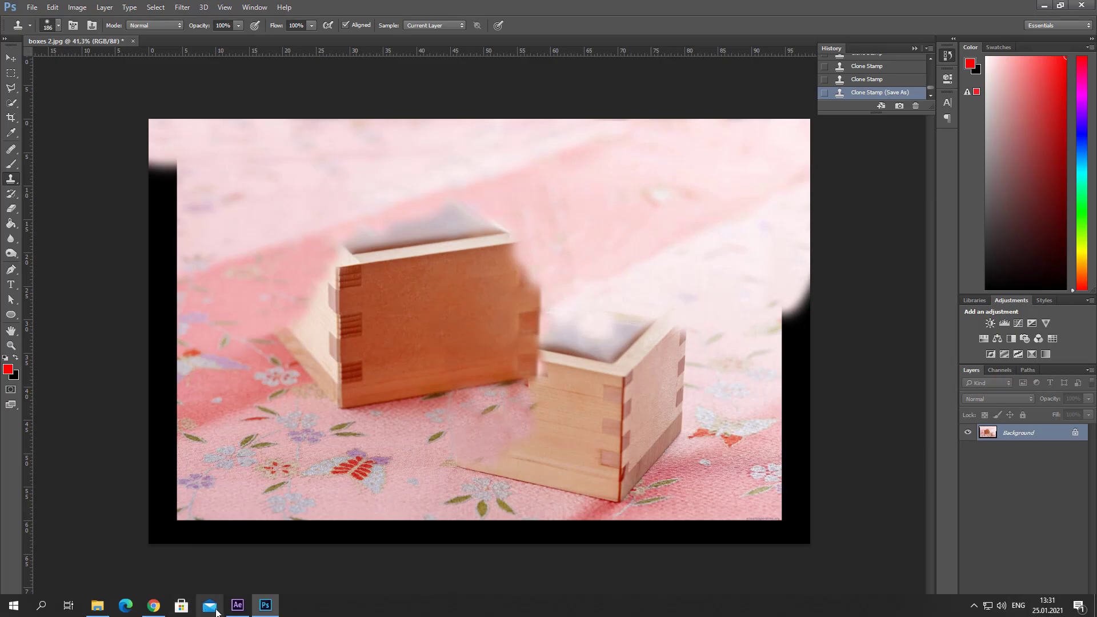
pyautogui.click(238, 605)
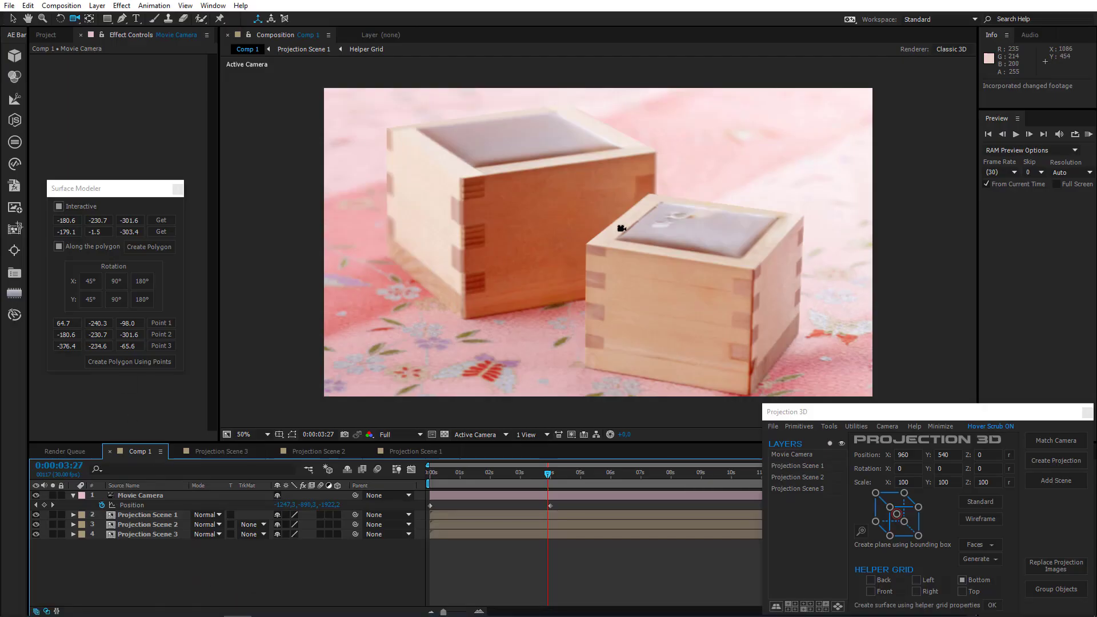
pyautogui.moveTo(528, 471); pyautogui.dragTo(334, 485)
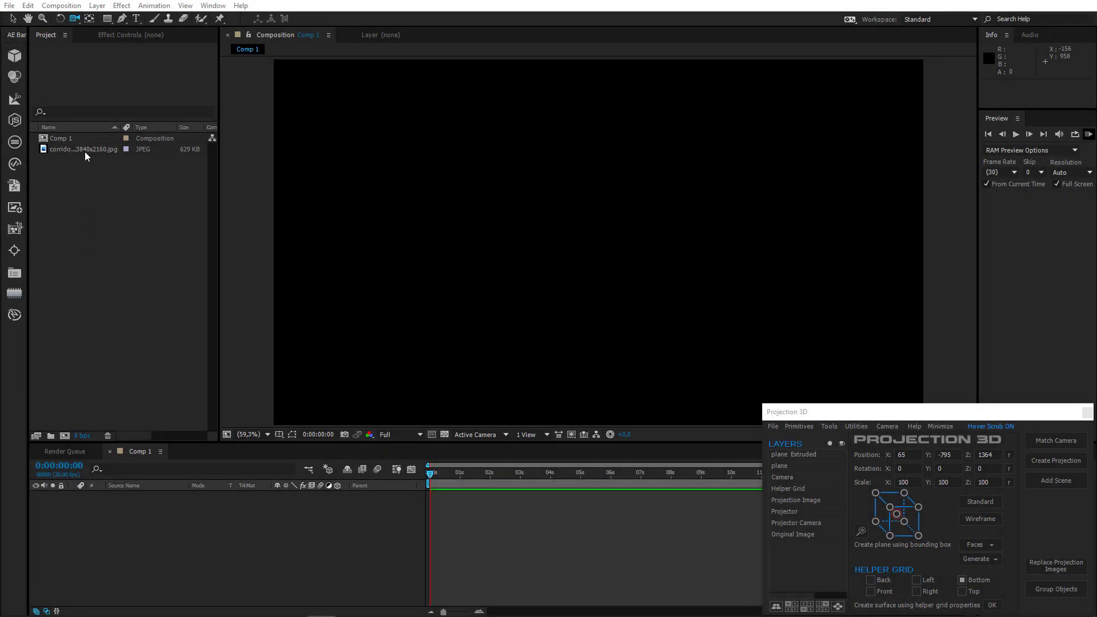
# Step: Add the corridor JPEG to Comp 1 and scale its layer to 50%
pyautogui.moveTo(86, 149); pyautogui.dragTo(146, 522)
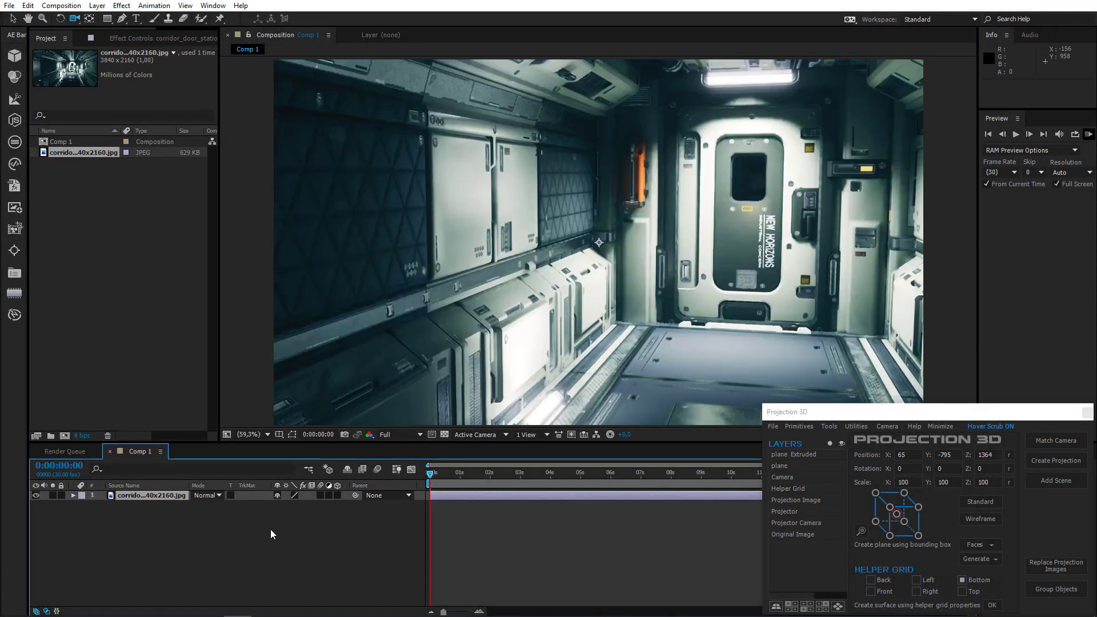
pyautogui.press('s')
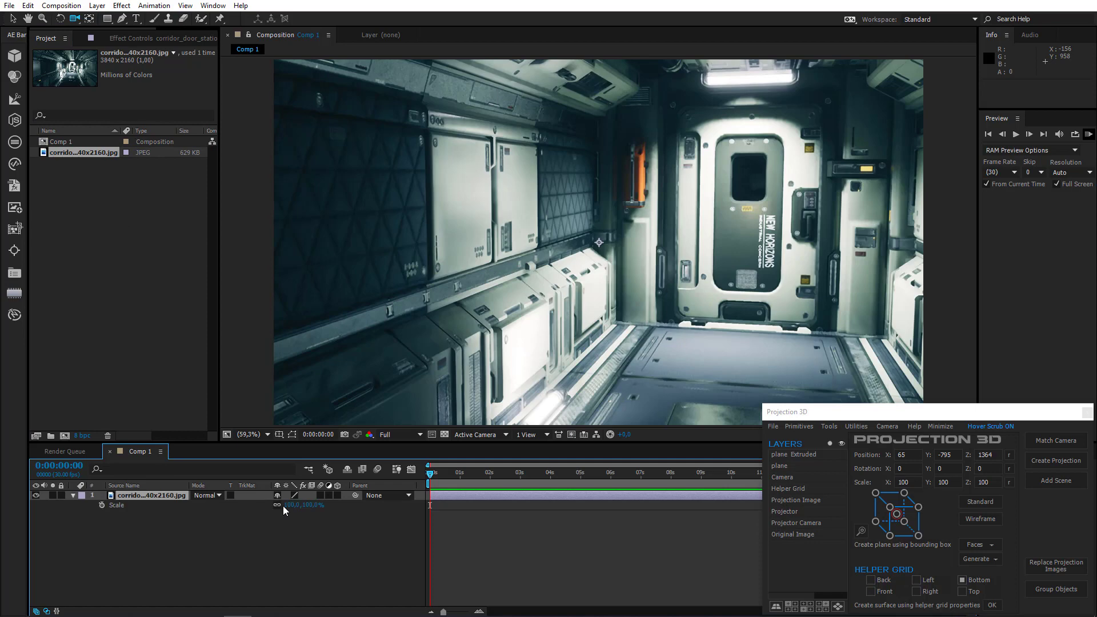
pyautogui.moveTo(293, 505); pyautogui.dragTo(263, 509)
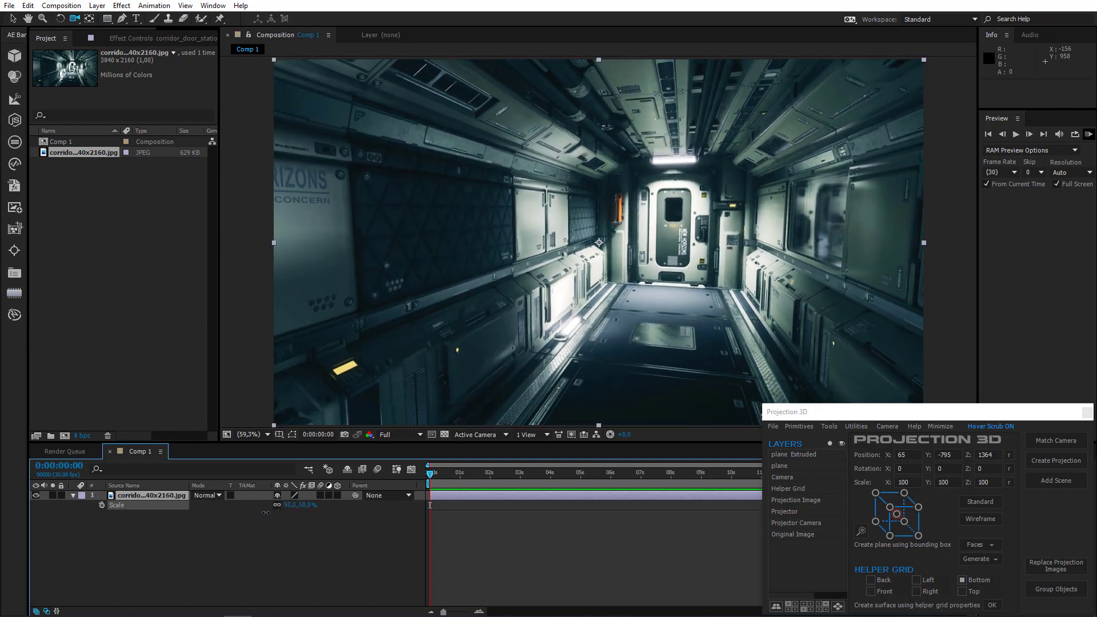
# Step: Switch to fSpy, load corridor_door_station_158319_3840x2160 from the tut folder and turn off image dimming
pyautogui.click(238, 583)
pyautogui.click(264, 609)
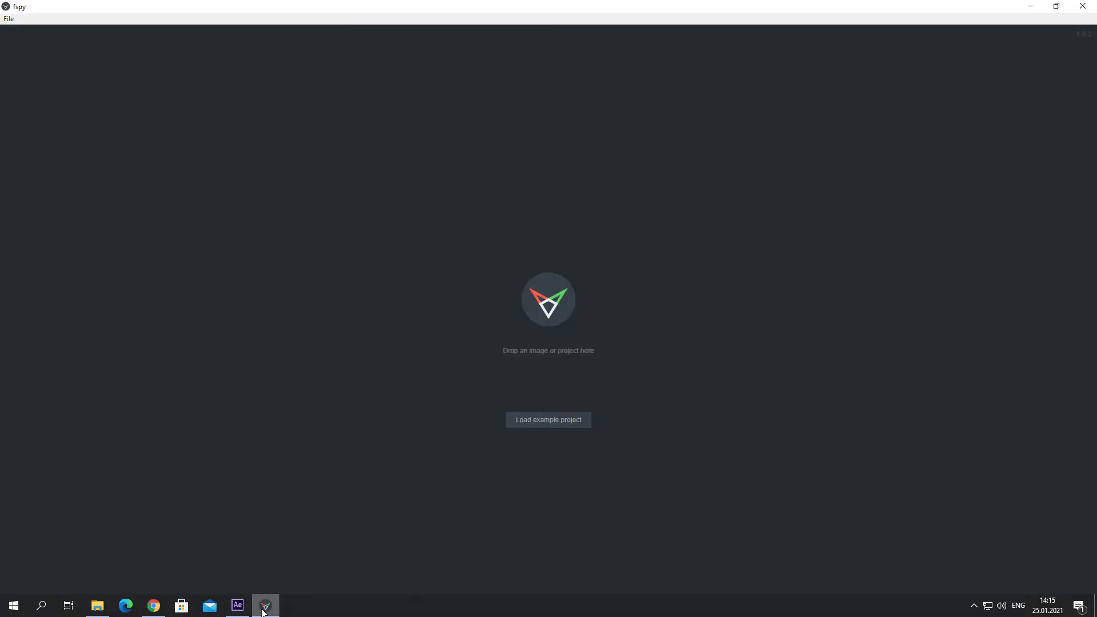
pyautogui.click(98, 606)
pyautogui.moveTo(449, 275); pyautogui.dragTo(245, 349)
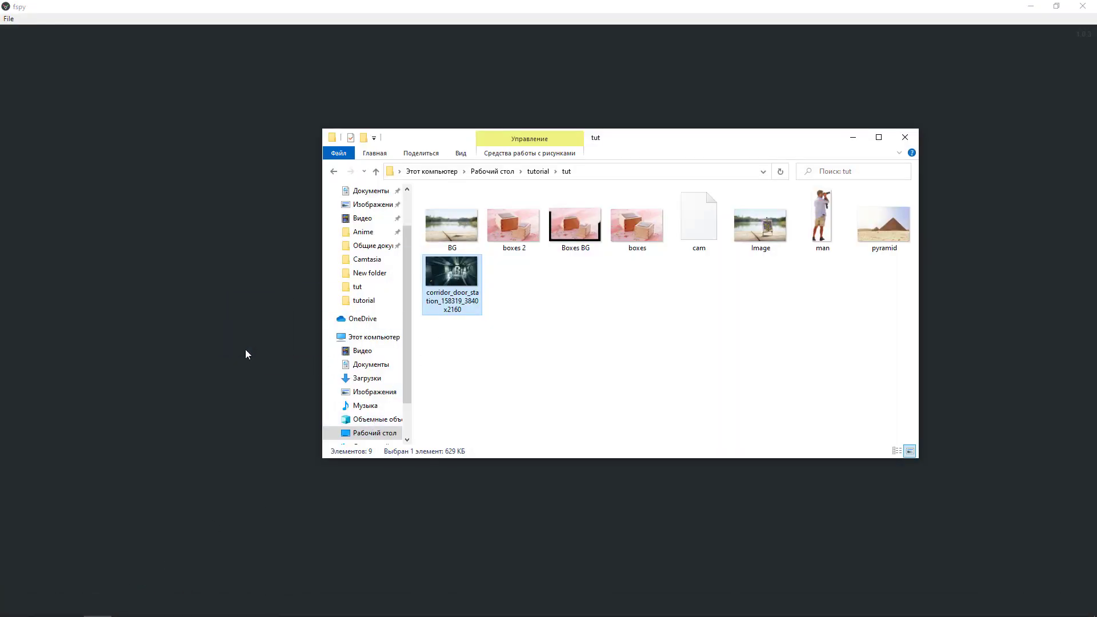
pyautogui.click(852, 137)
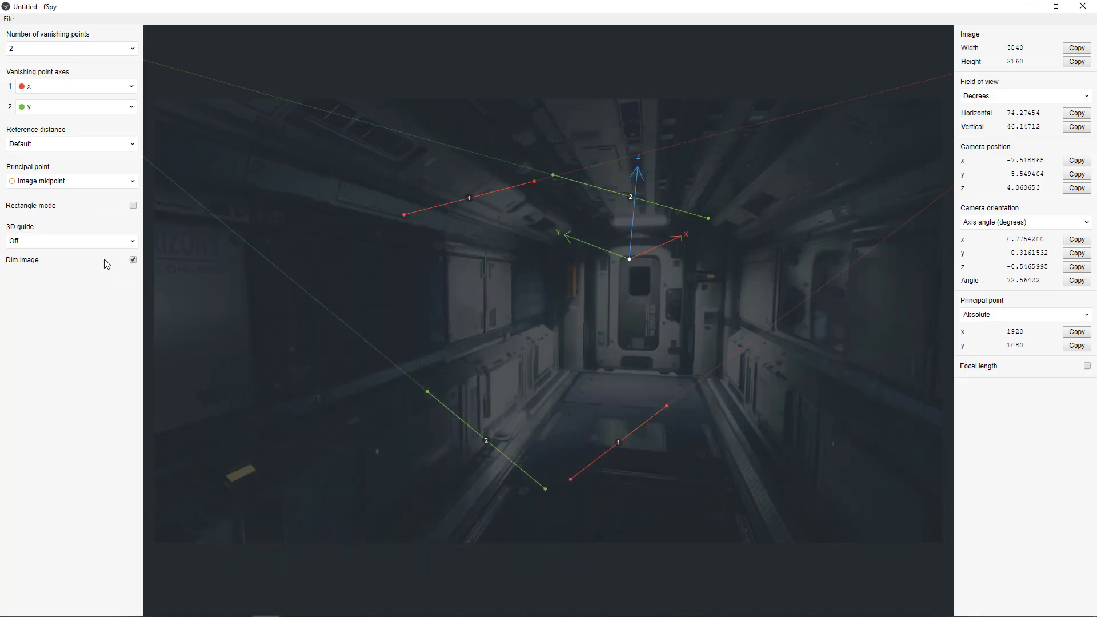
pyautogui.click(133, 260)
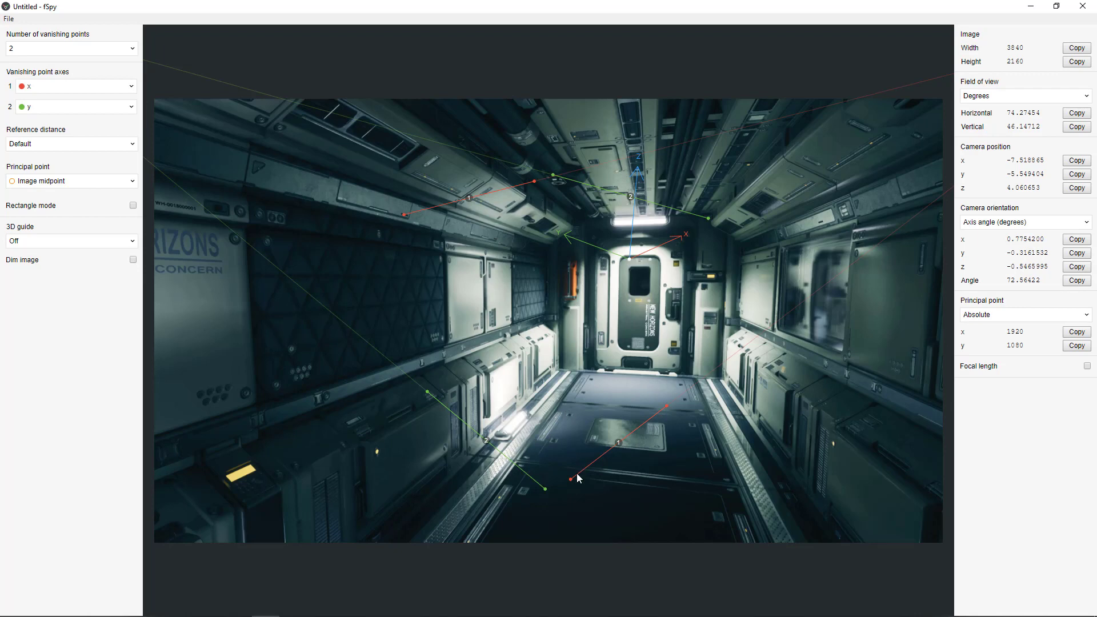
# Step: Place the two x-axis vanishing lines across the corridor floor, one in the foreground and one along the base of the door wall
pyautogui.moveTo(569, 480); pyautogui.dragTo(467, 453)
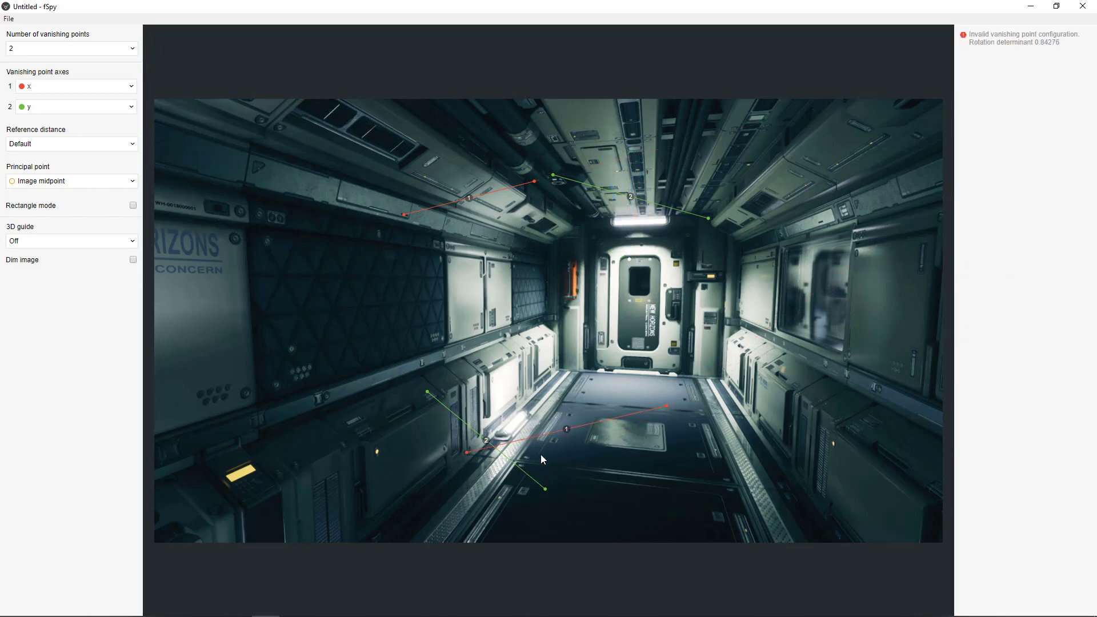
pyautogui.moveTo(667, 405); pyautogui.dragTo(806, 492)
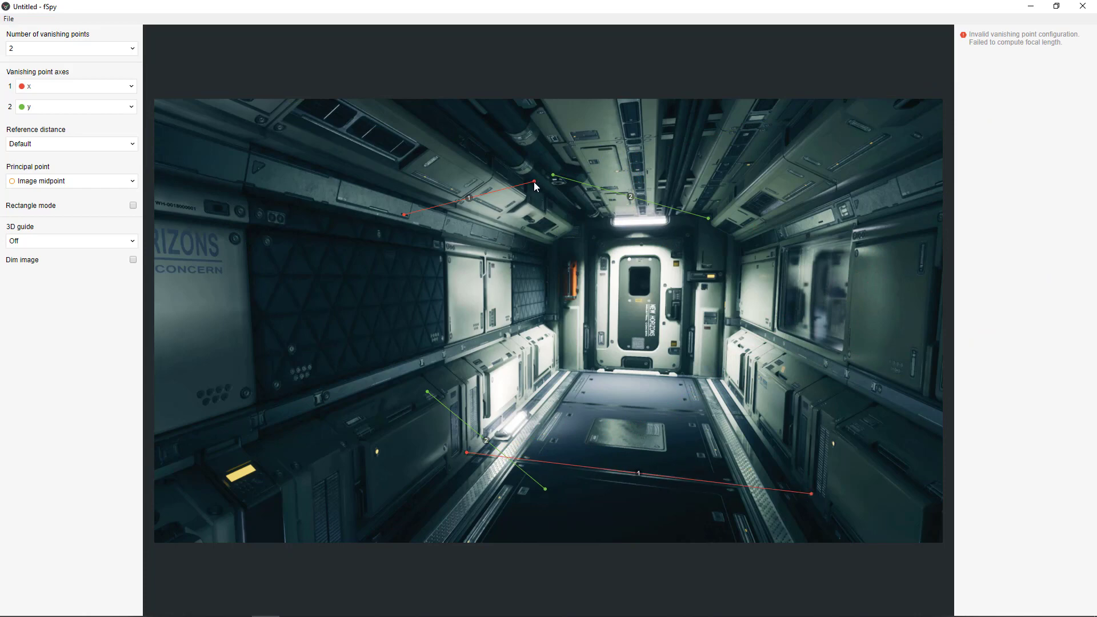
pyautogui.moveTo(534, 182); pyautogui.dragTo(721, 376)
pyautogui.moveTo(404, 216); pyautogui.dragTo(559, 371)
# Step: Align the two y-axis vanishing lines with the corridor floor's left and right edges, running from the door wall to the foreground
pyautogui.moveTo(544, 490); pyautogui.dragTo(549, 376)
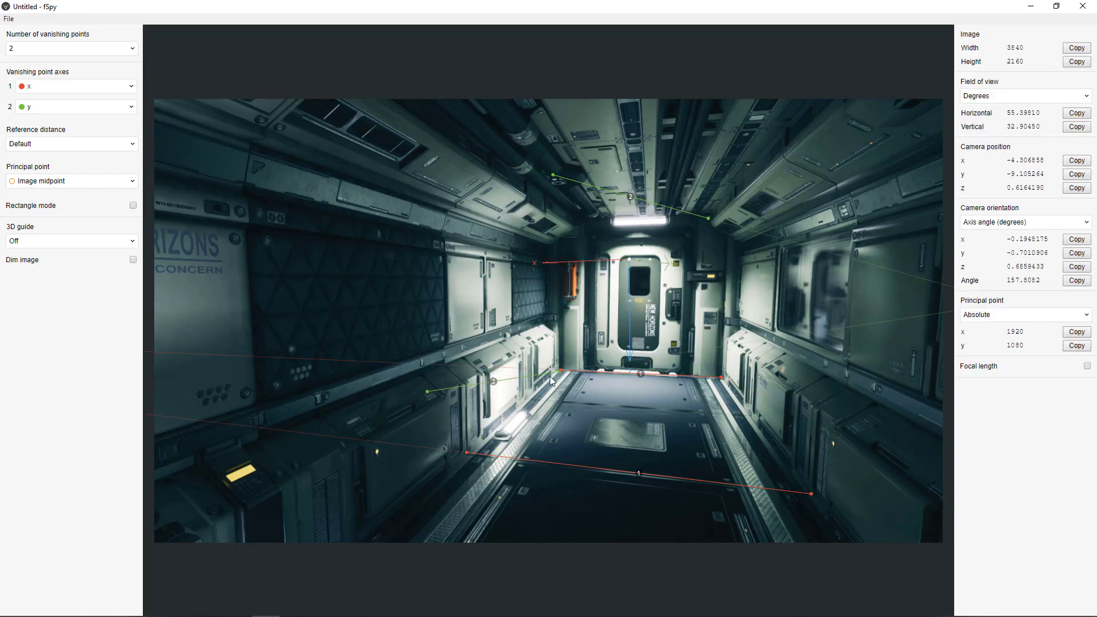
pyautogui.moveTo(424, 395); pyautogui.dragTo(391, 541)
pyautogui.moveTo(708, 218); pyautogui.dragTo(849, 542)
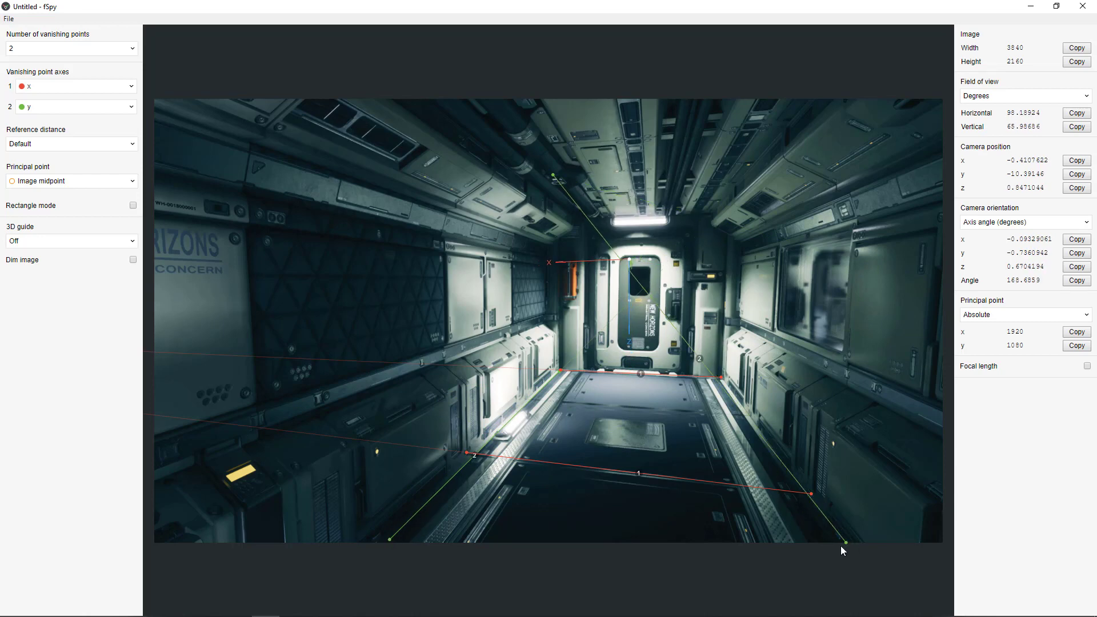
pyautogui.moveTo(557, 181); pyautogui.dragTo(721, 382)
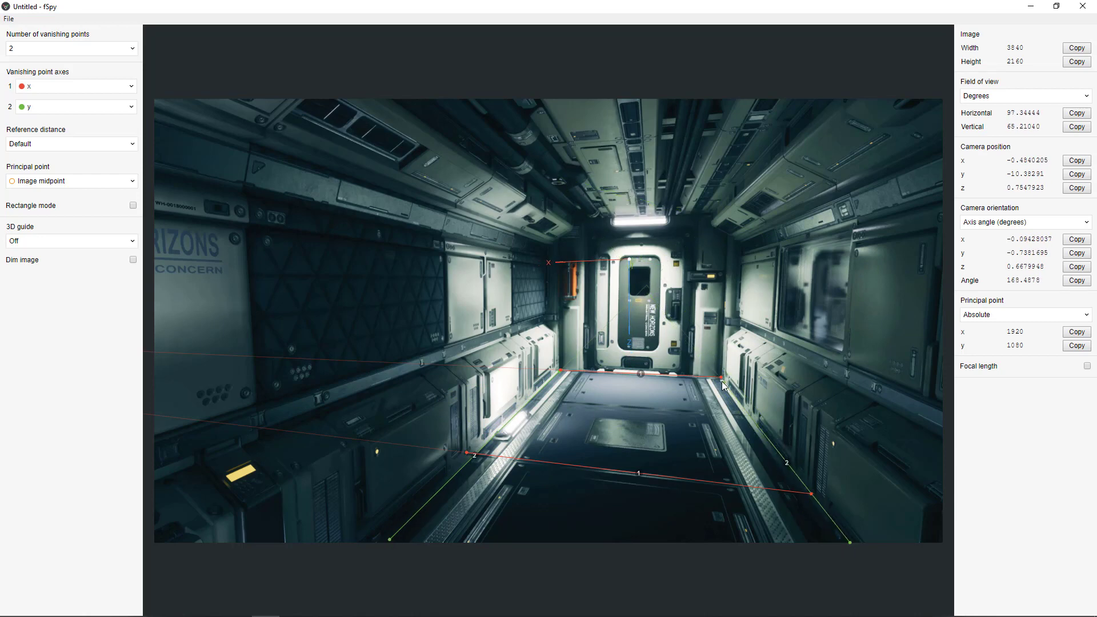
pyautogui.moveTo(850, 542); pyautogui.dragTo(848, 544)
# Step: Move the origin onto the metal floor plate and set the first vanishing point axis to -x
pyautogui.moveTo(628, 259); pyautogui.dragTo(629, 426)
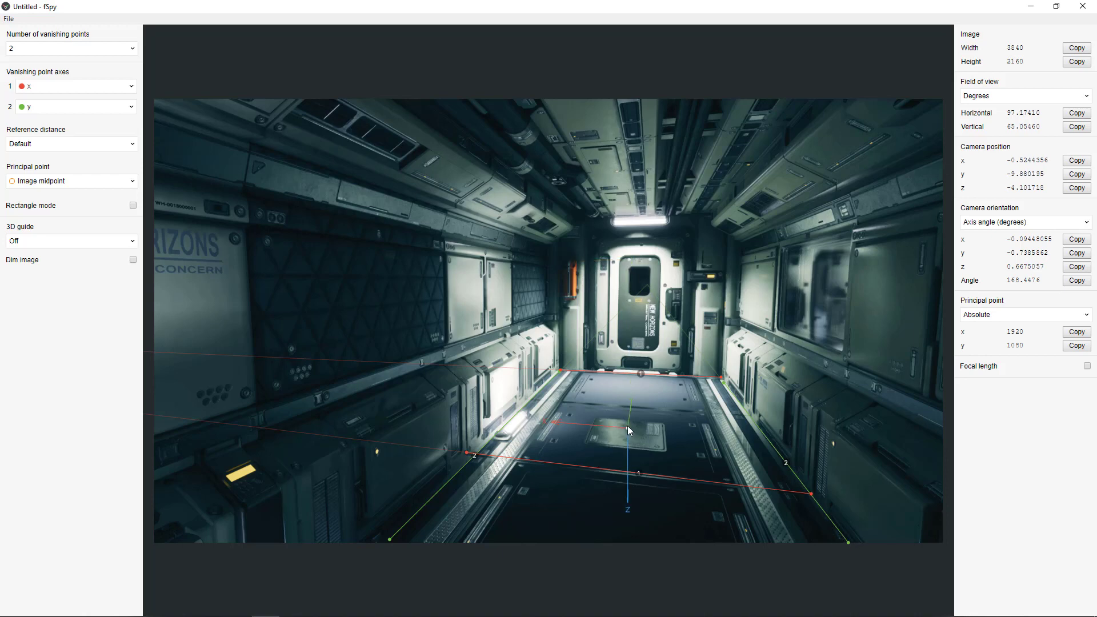
pyautogui.click(60, 87)
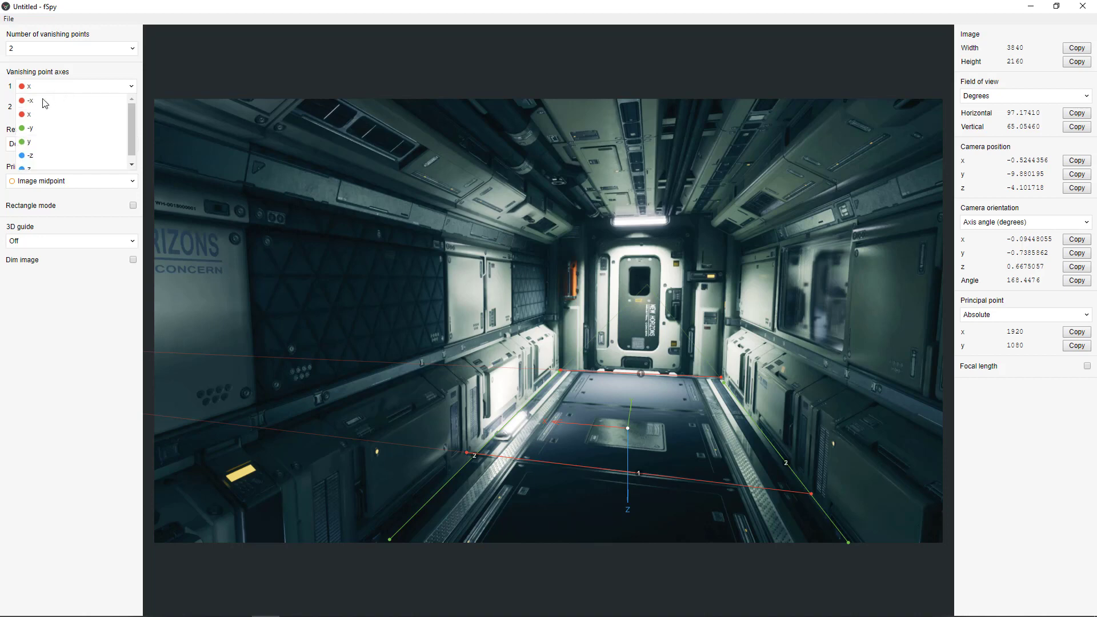
pyautogui.click(45, 103)
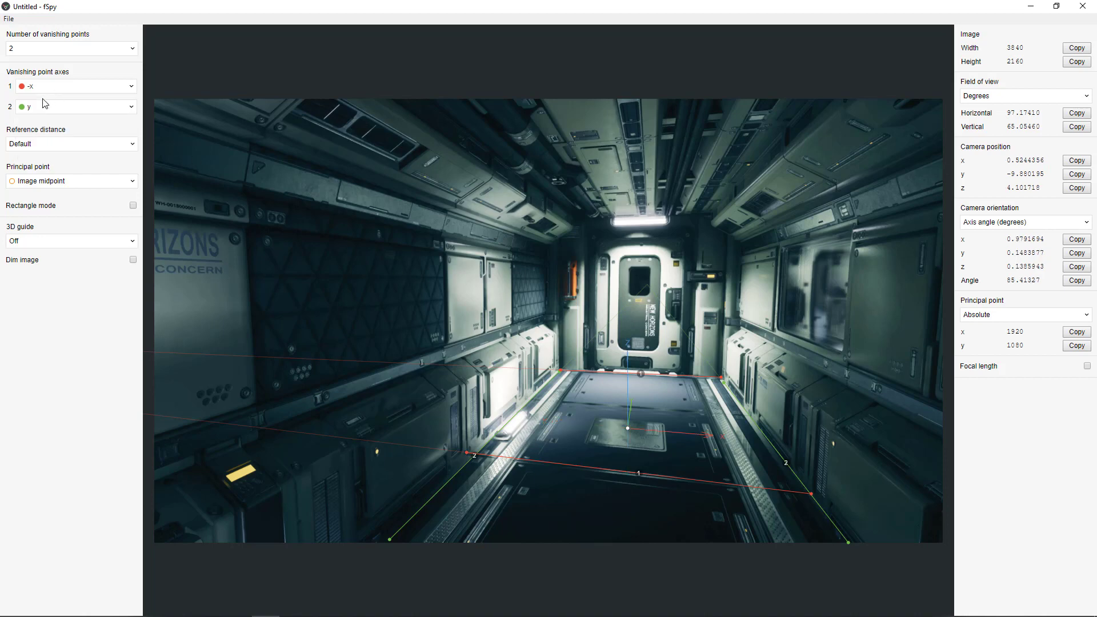
# Step: Show the xy grid floor guide and check it against the ceiling, then return the origin to the floor plate
pyautogui.click(36, 247)
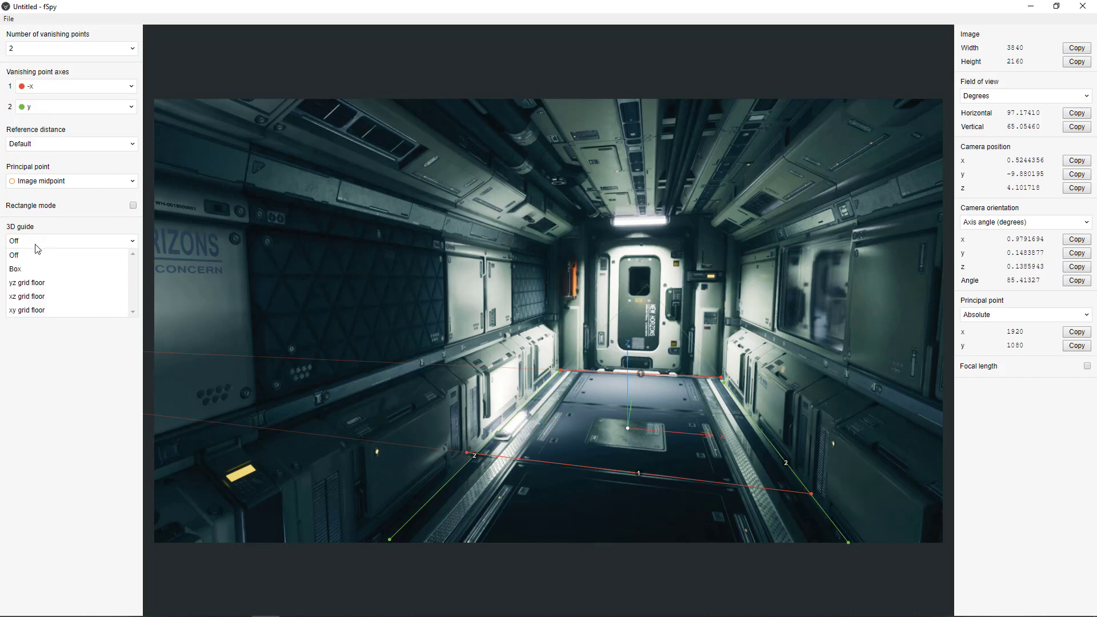
pyautogui.click(36, 310)
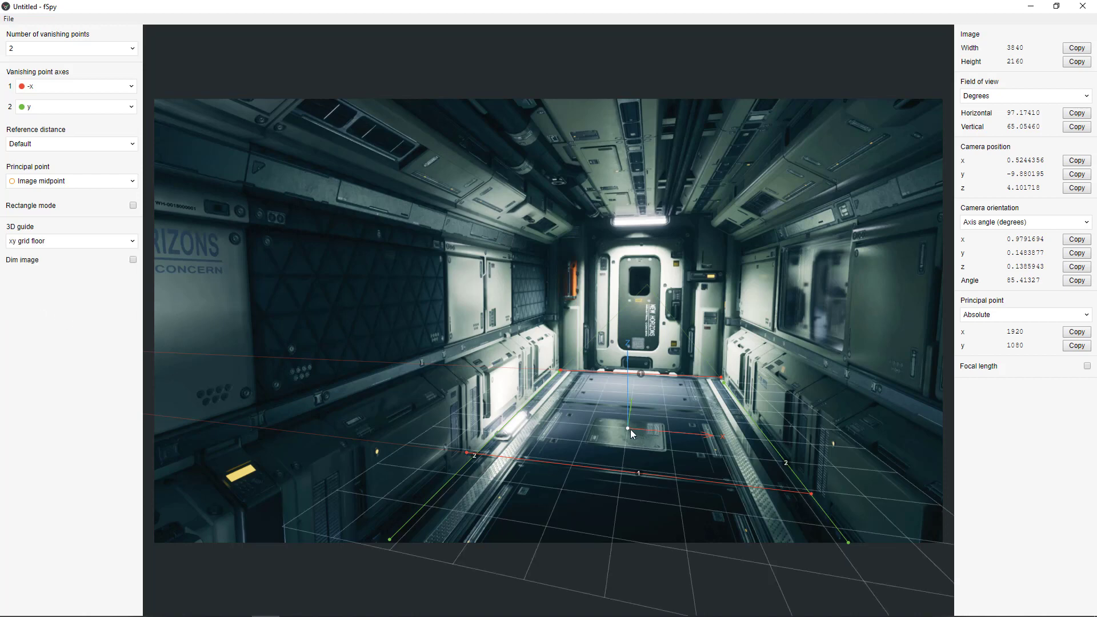
pyautogui.moveTo(628, 427); pyautogui.dragTo(546, 200)
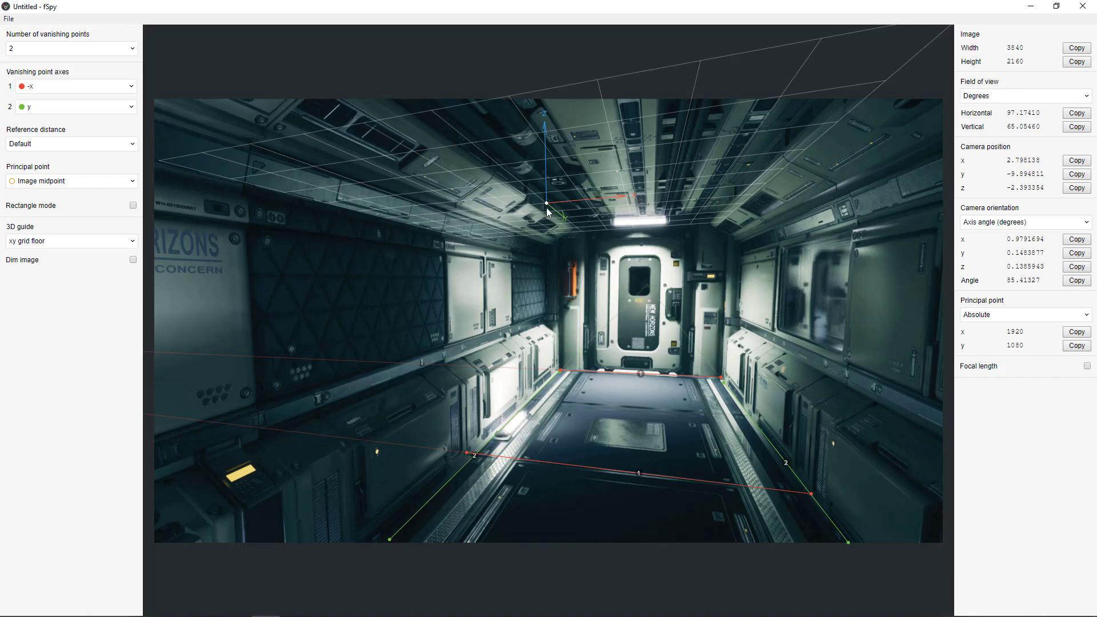
pyautogui.moveTo(546, 204); pyautogui.dragTo(629, 441)
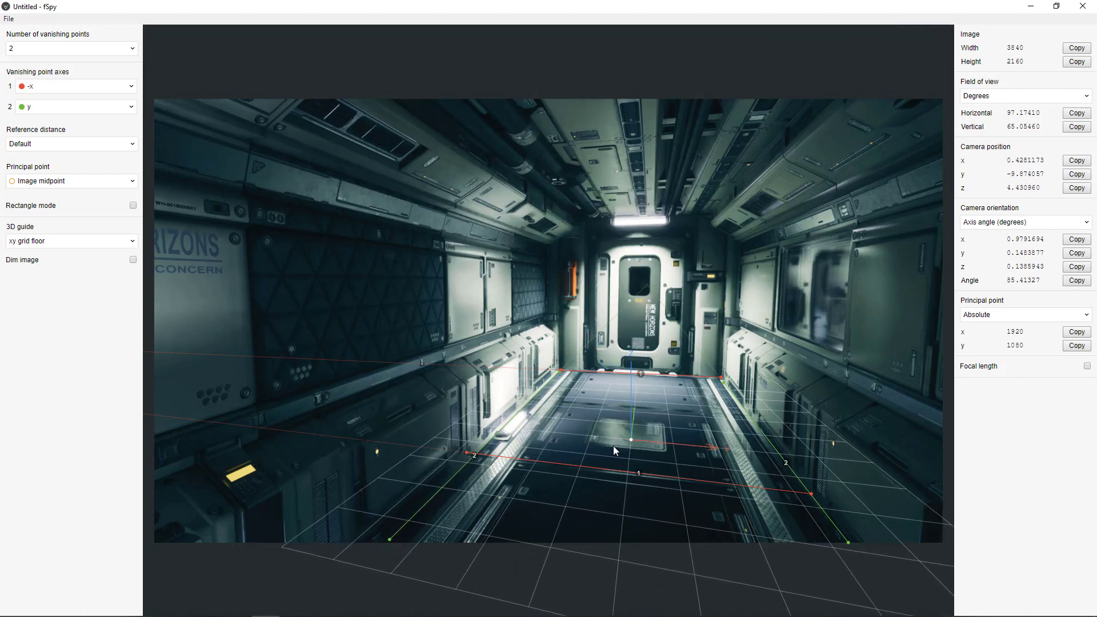
# Step: Export the camera parameters as JSON to the tut folder under the name cam
pyautogui.click(9, 19)
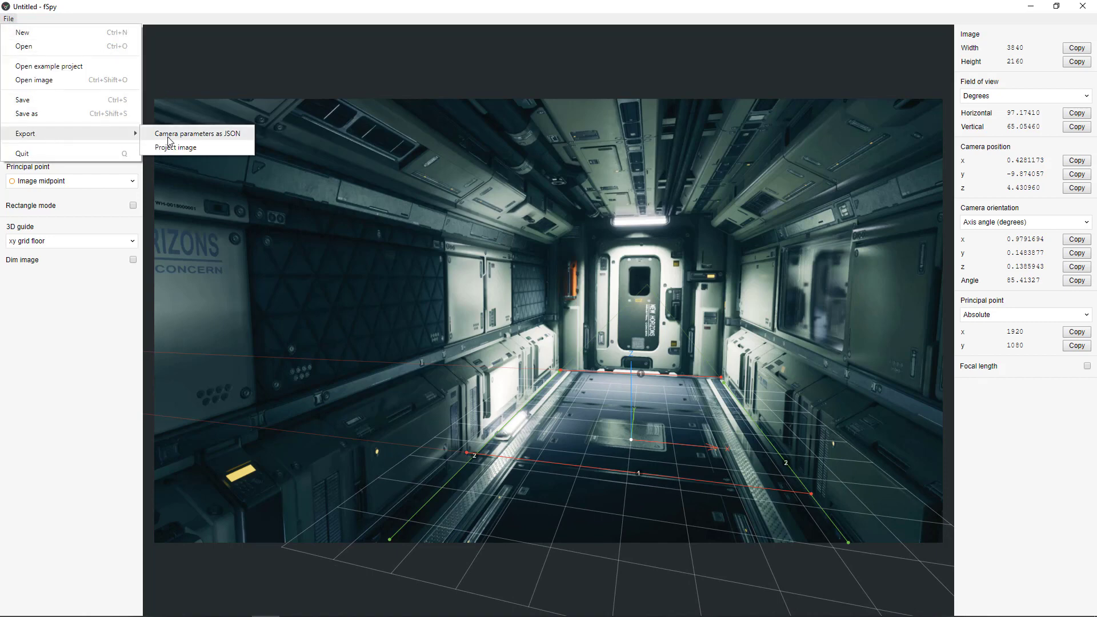
pyautogui.click(186, 140)
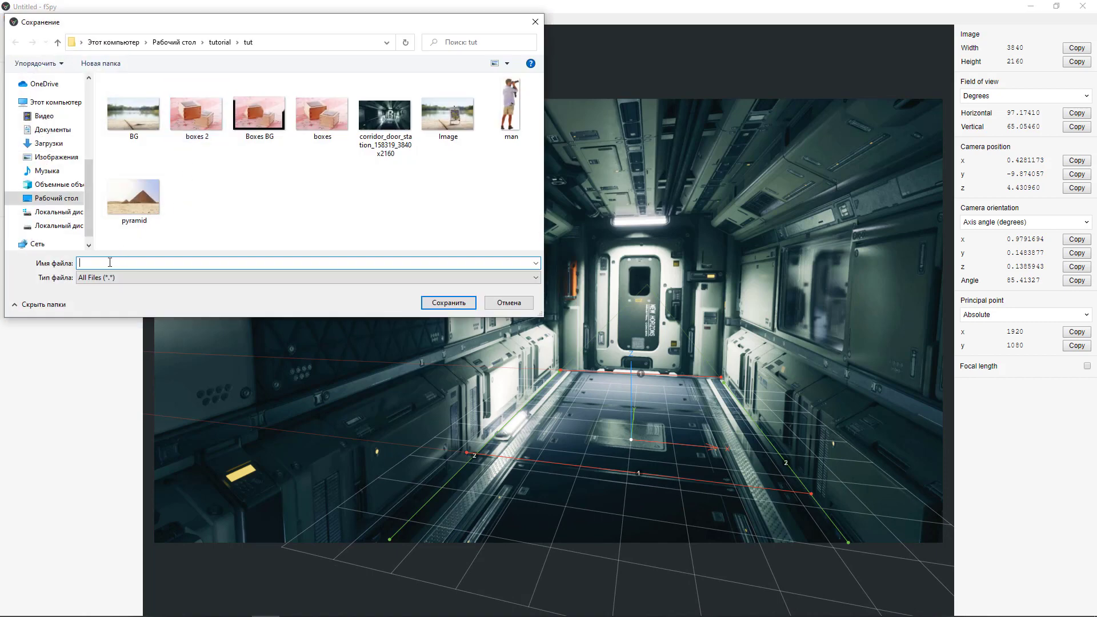
pyautogui.write('cam')
pyautogui.click(450, 304)
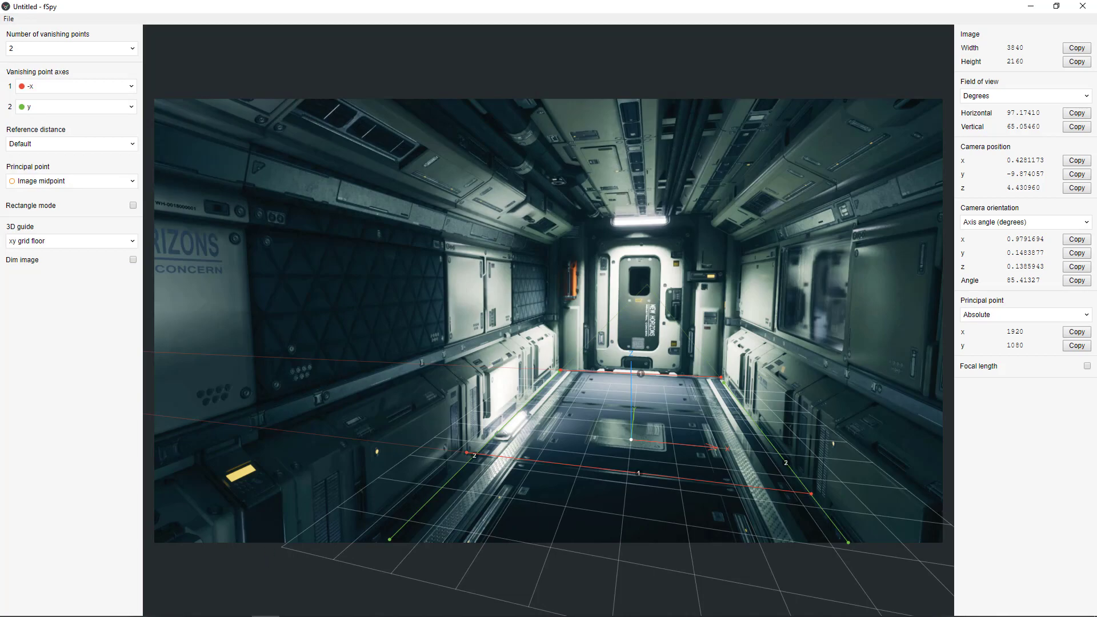
# Step: Switch to After Effects and import the fSpy camera file cam into Comp 1 with Projection 3D
pyautogui.click(238, 610)
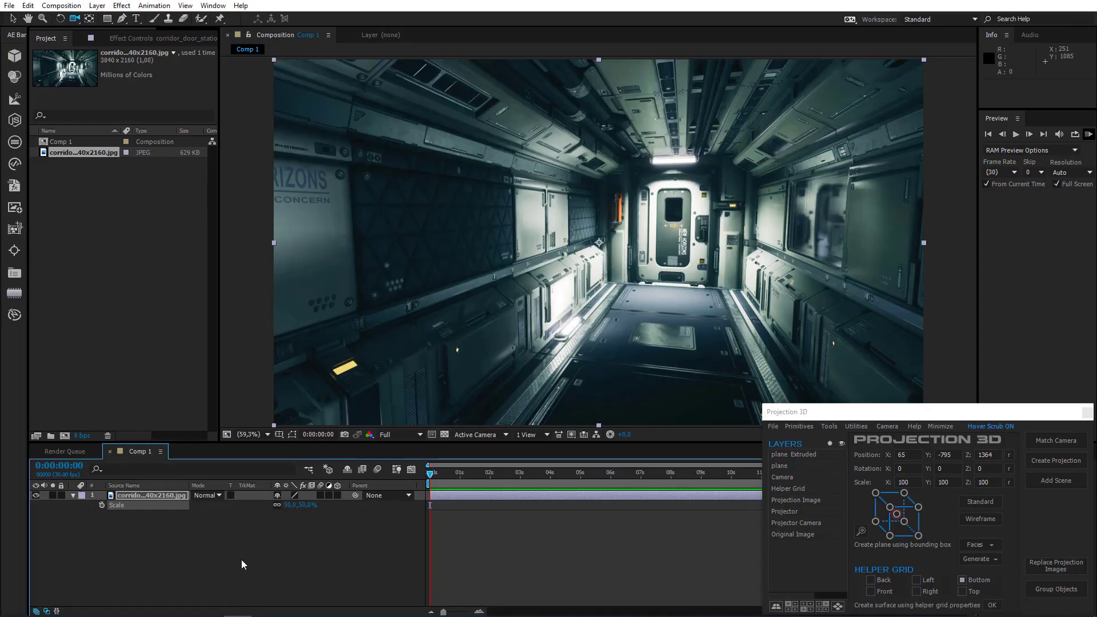
pyautogui.click(778, 427)
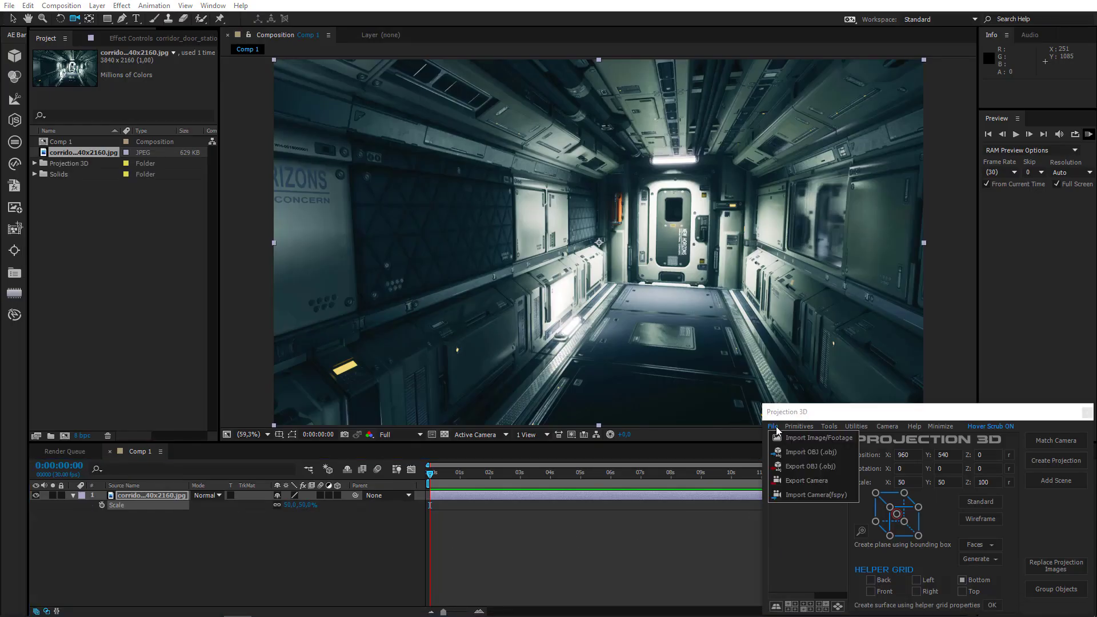
pyautogui.click(780, 493)
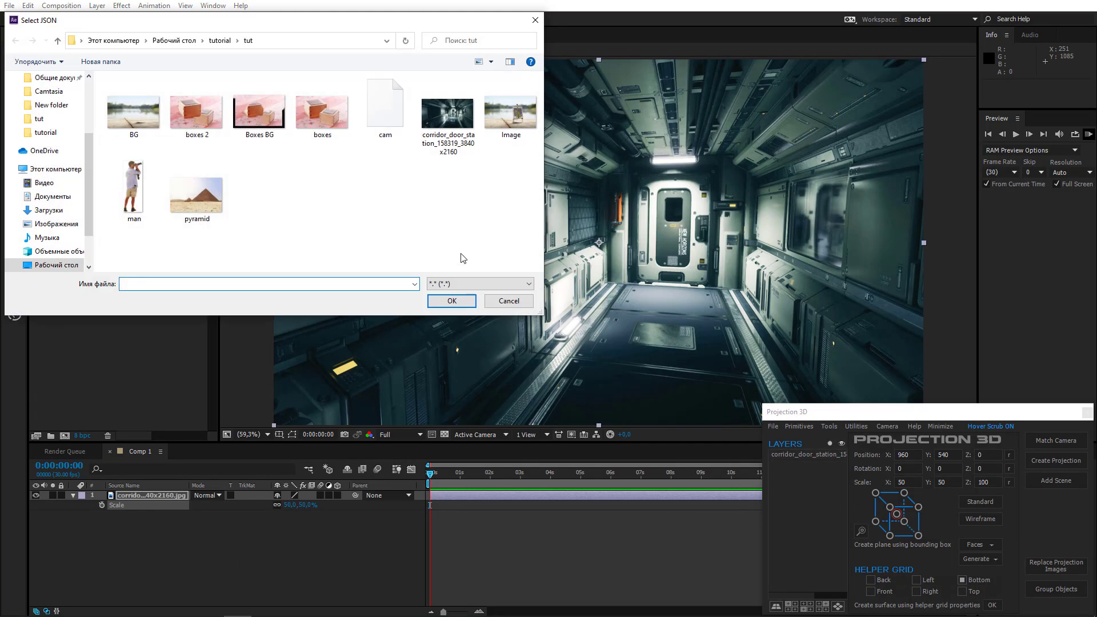
pyautogui.doubleClick(392, 118)
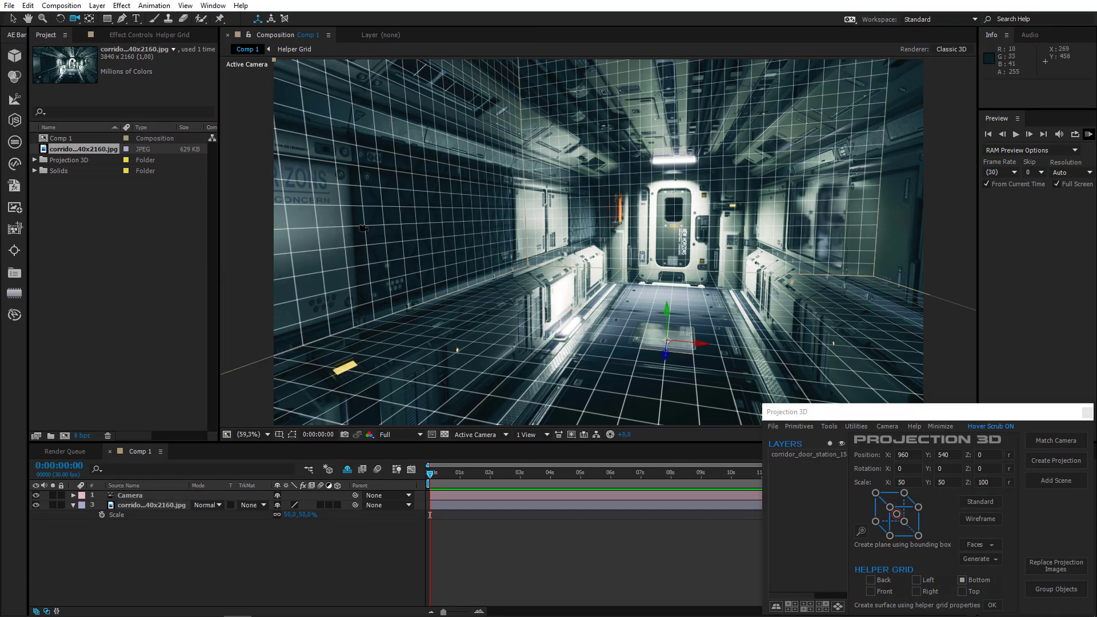
# Step: Create a projection with a single scene from the Camera and corridor image layers
pyautogui.moveTo(144, 540); pyautogui.dragTo(160, 495)
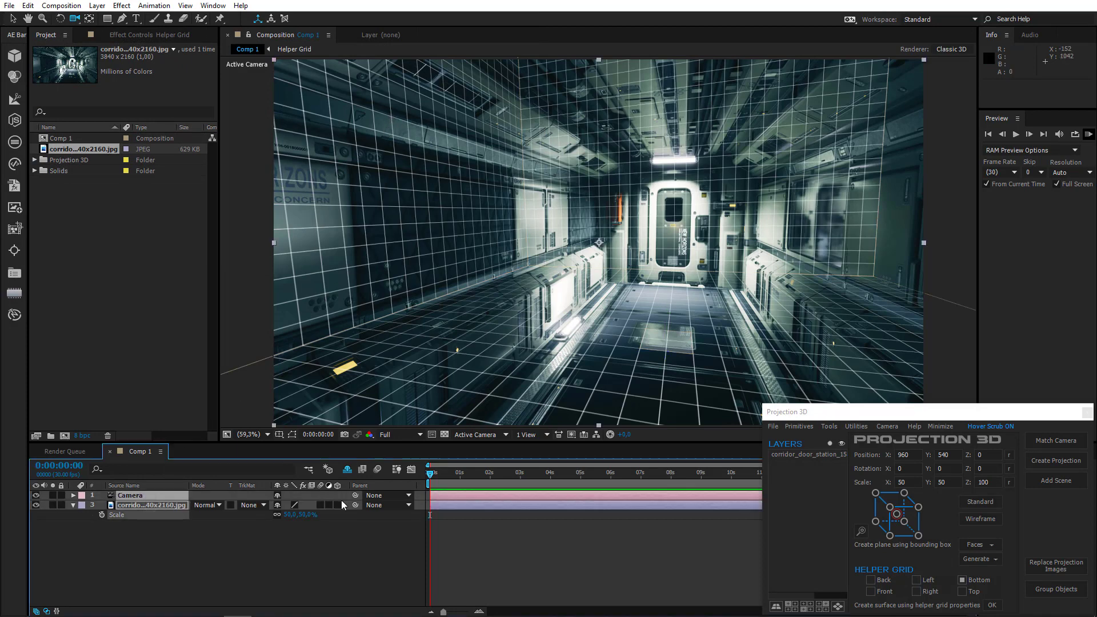
pyautogui.click(1056, 460)
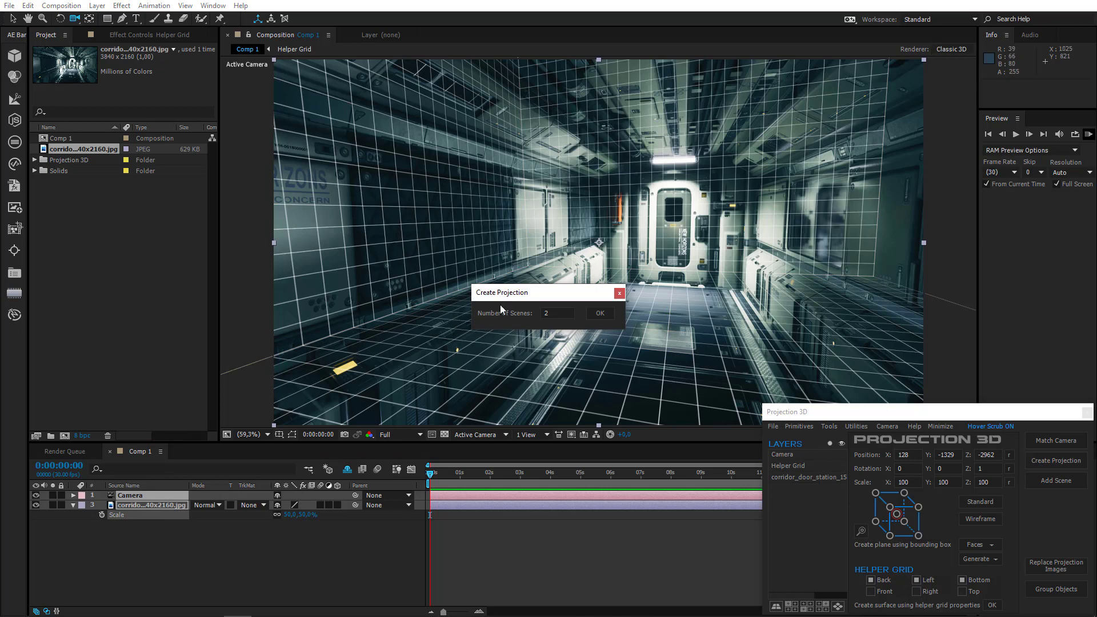
pyautogui.doubleClick(551, 313)
pyautogui.click(594, 312)
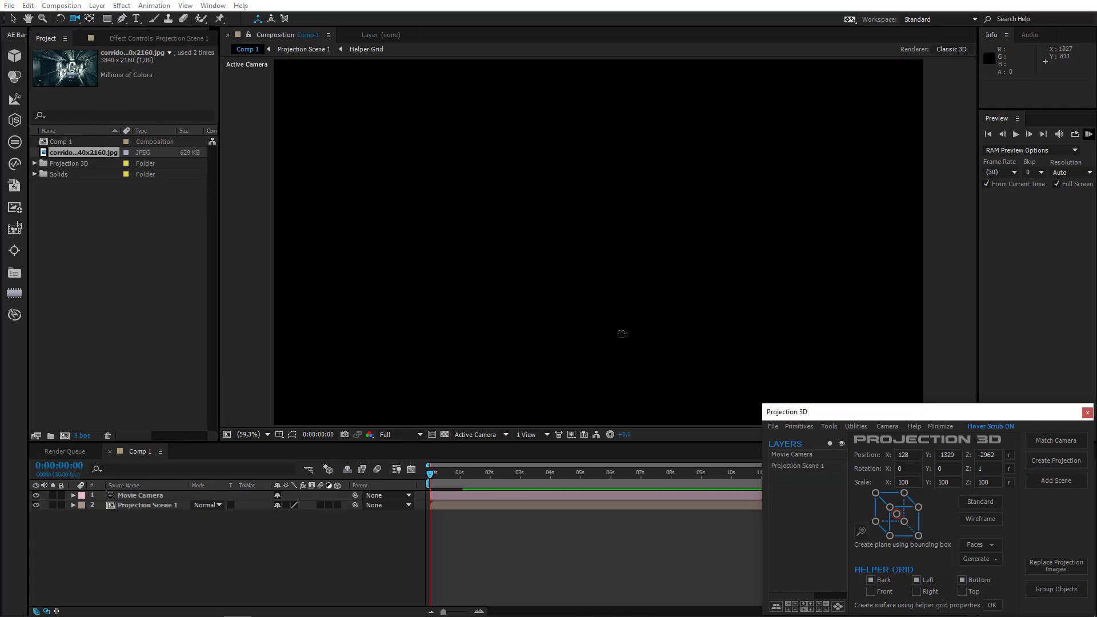
# Step: Open Projection Scene 1, turn off the helper grid's Back and Left sides, and create a surface from its Bottom side
pyautogui.doubleClick(149, 505)
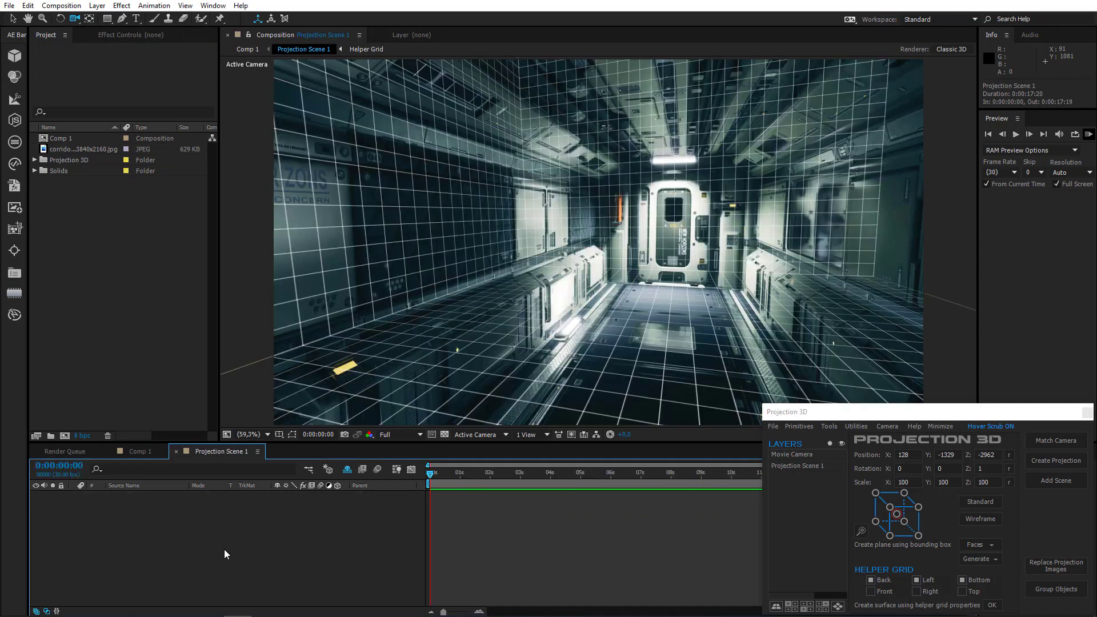
pyautogui.click(871, 580)
pyautogui.click(916, 580)
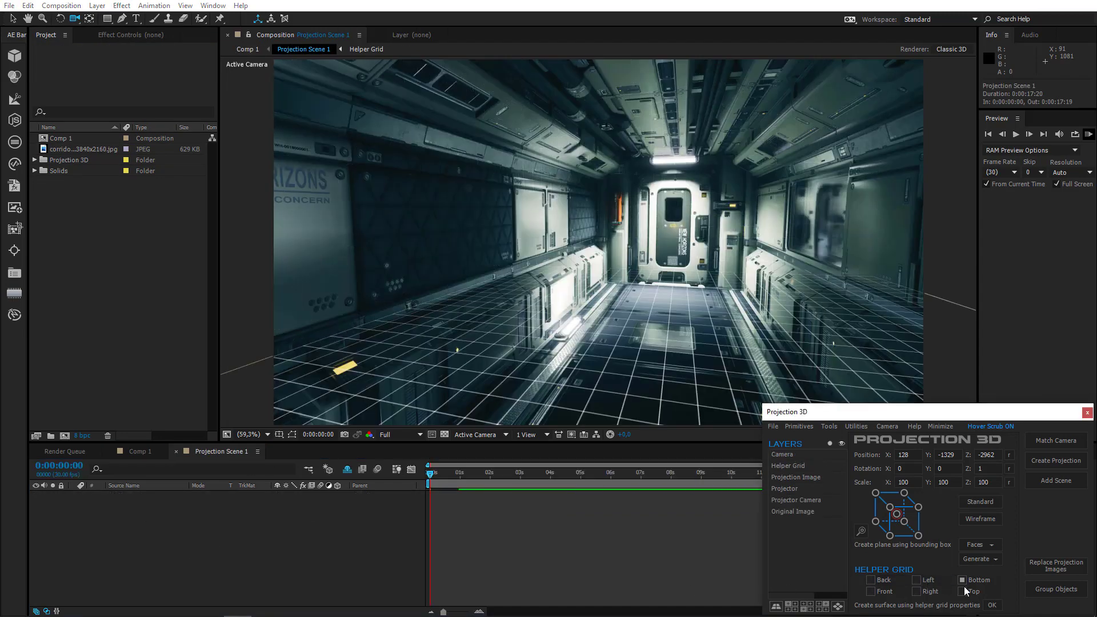
pyautogui.click(992, 605)
pyautogui.click(991, 605)
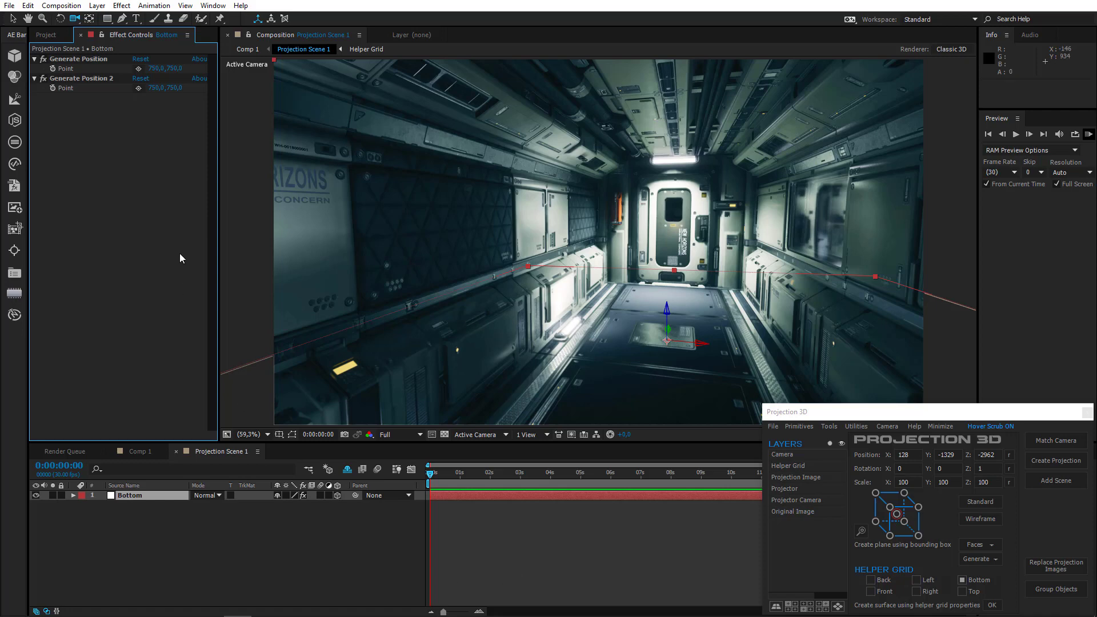
# Step: Set the Bottom layer's first Generate Position point at the floor's far left corner and generate a plane from it
pyautogui.click(138, 68)
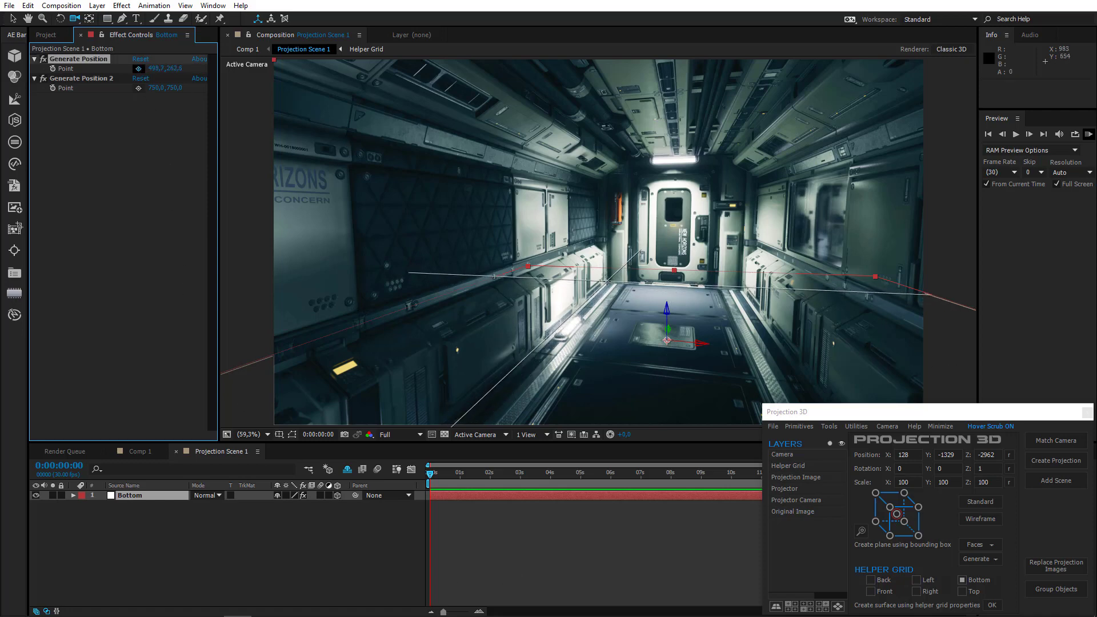
pyautogui.click(606, 281)
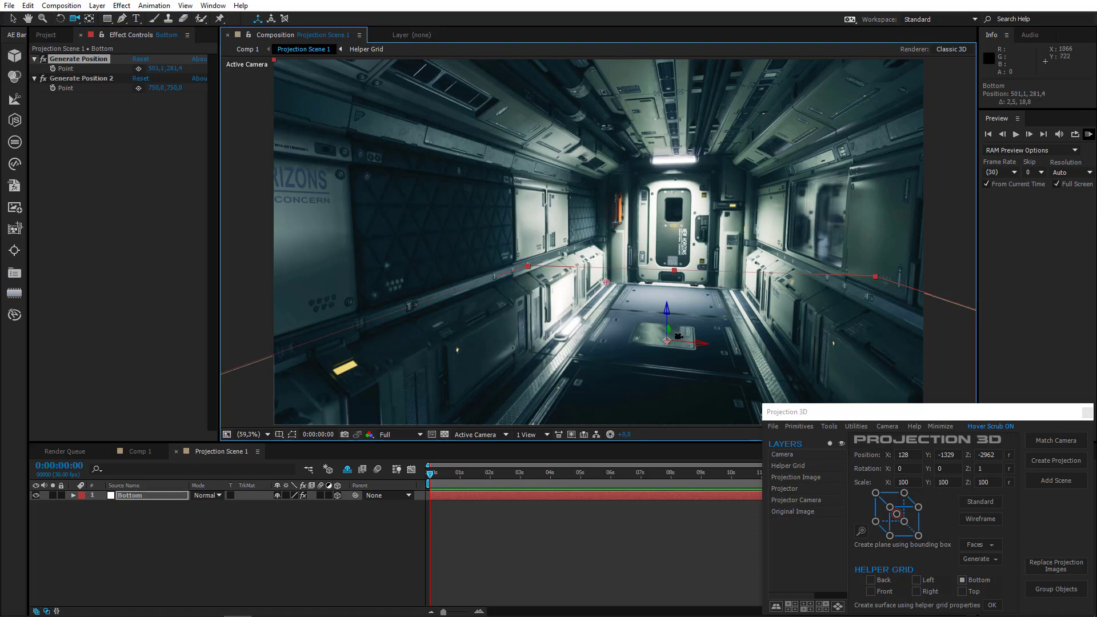
pyautogui.click(830, 429)
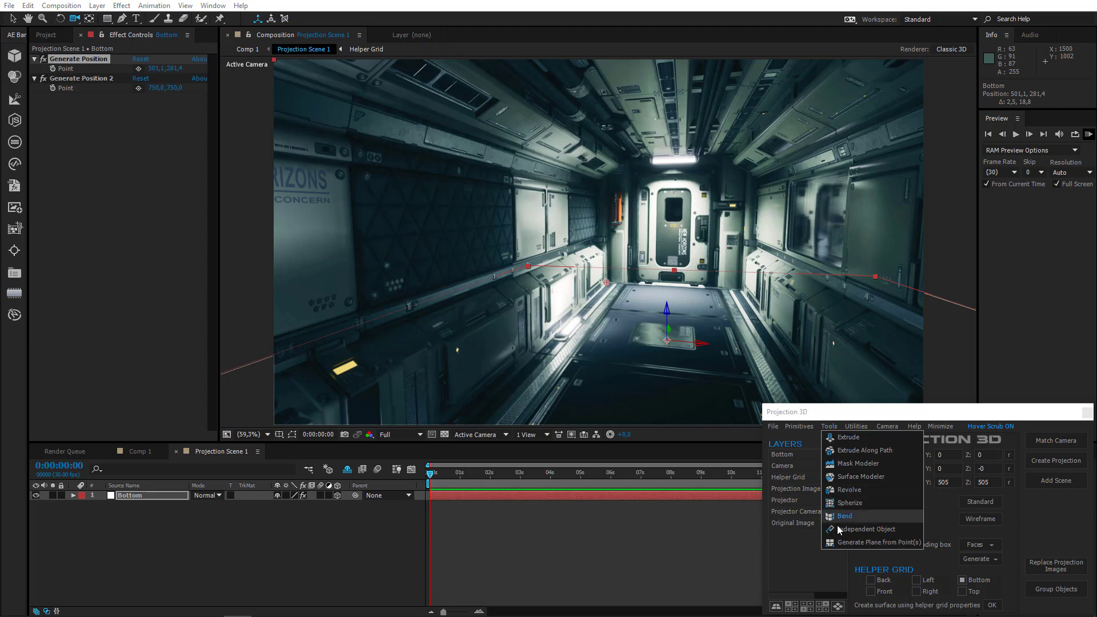
pyautogui.click(842, 543)
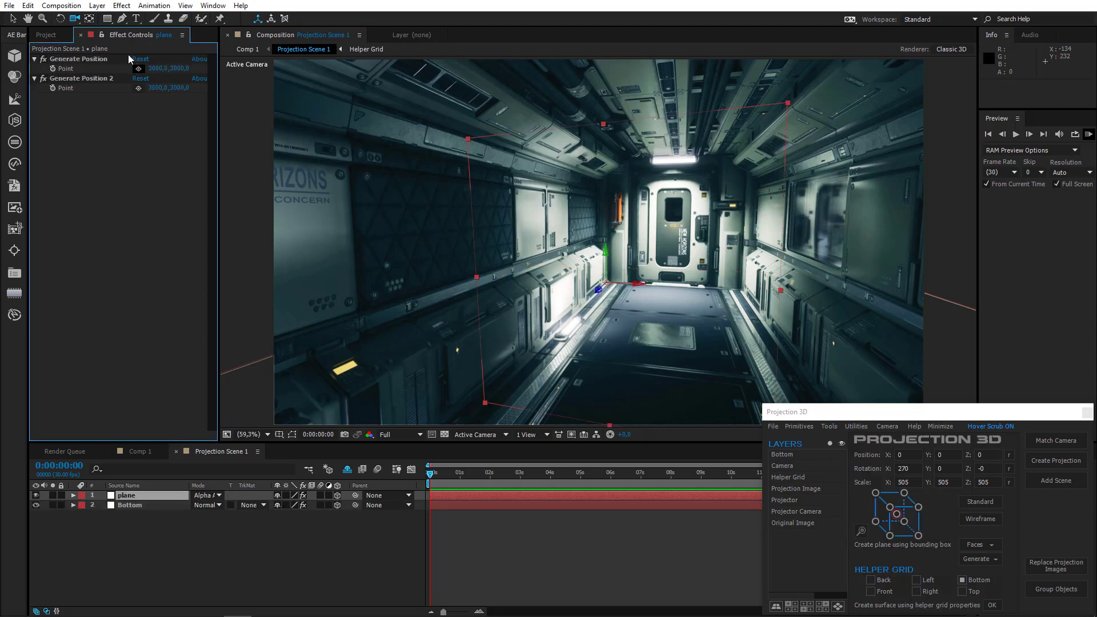
# Step: Start a Pen mask on the plane layer, tracing from the floor's far left corner up around the white wall panels
pyautogui.click(121, 18)
pyautogui.press('/')
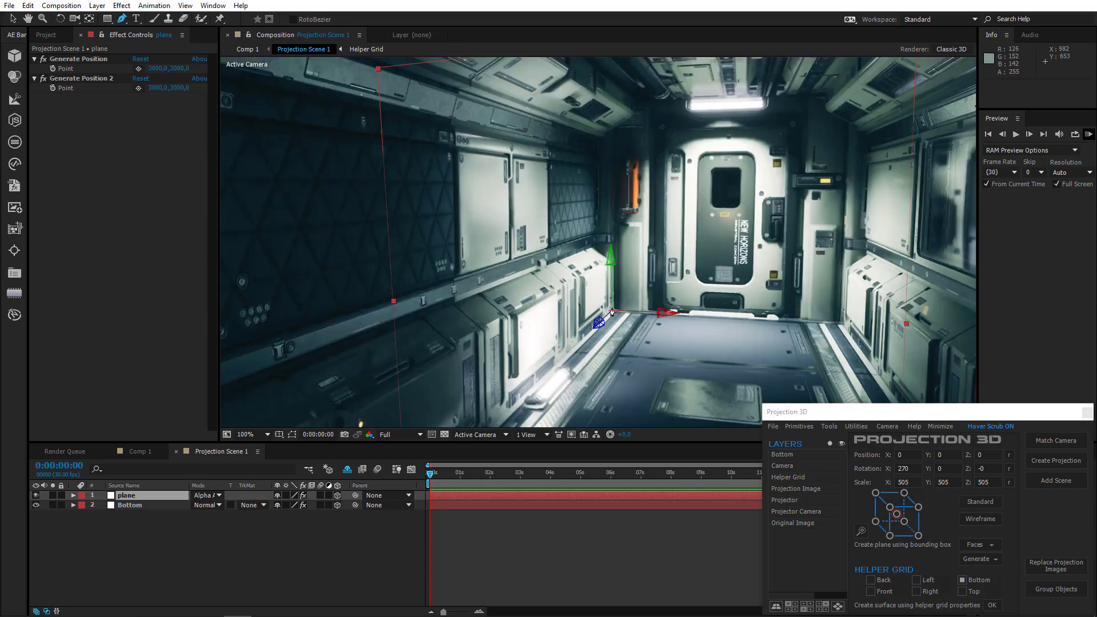
pyautogui.scroll(4, 612, 312)
pyautogui.moveTo(623, 346); pyautogui.dragTo(546, 175)
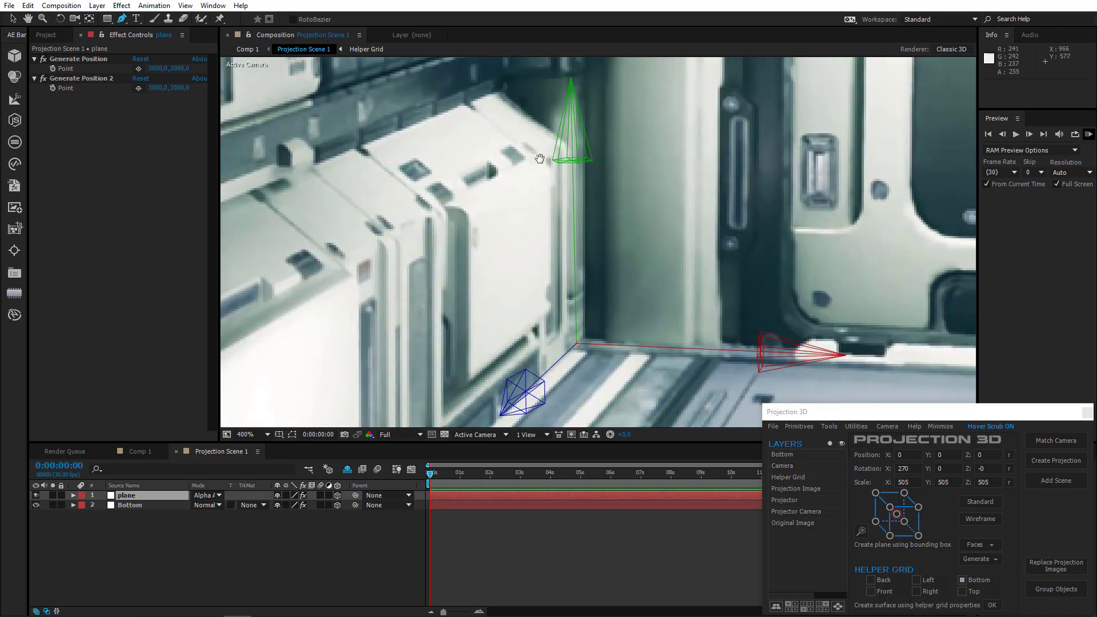
pyautogui.click(584, 346)
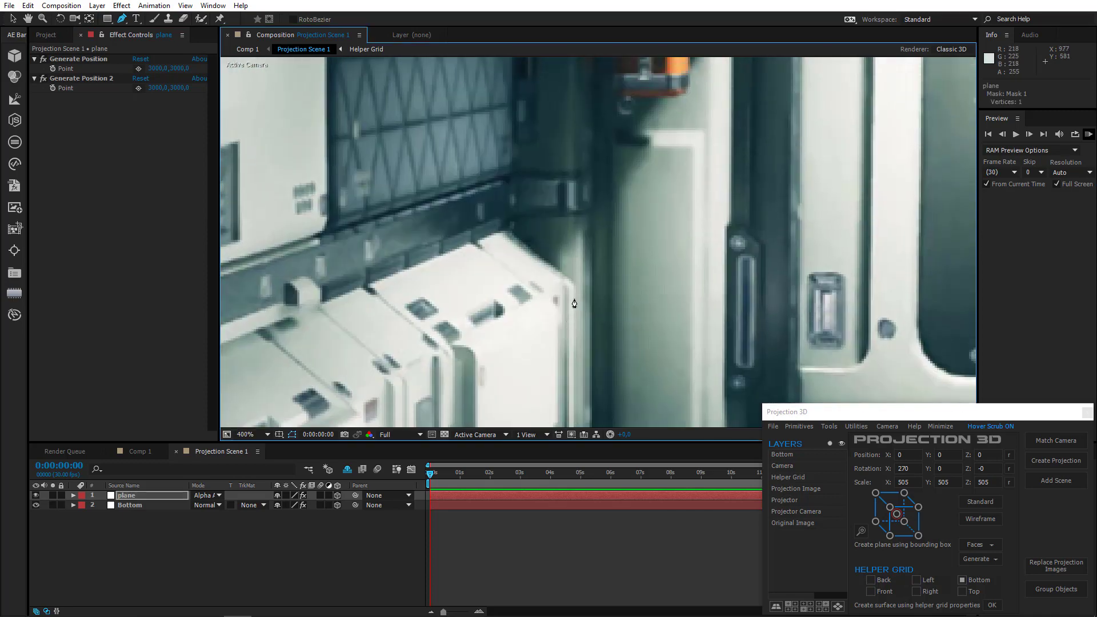
pyautogui.click(586, 299)
pyautogui.click(507, 236)
pyautogui.scroll(-2, 557, 127)
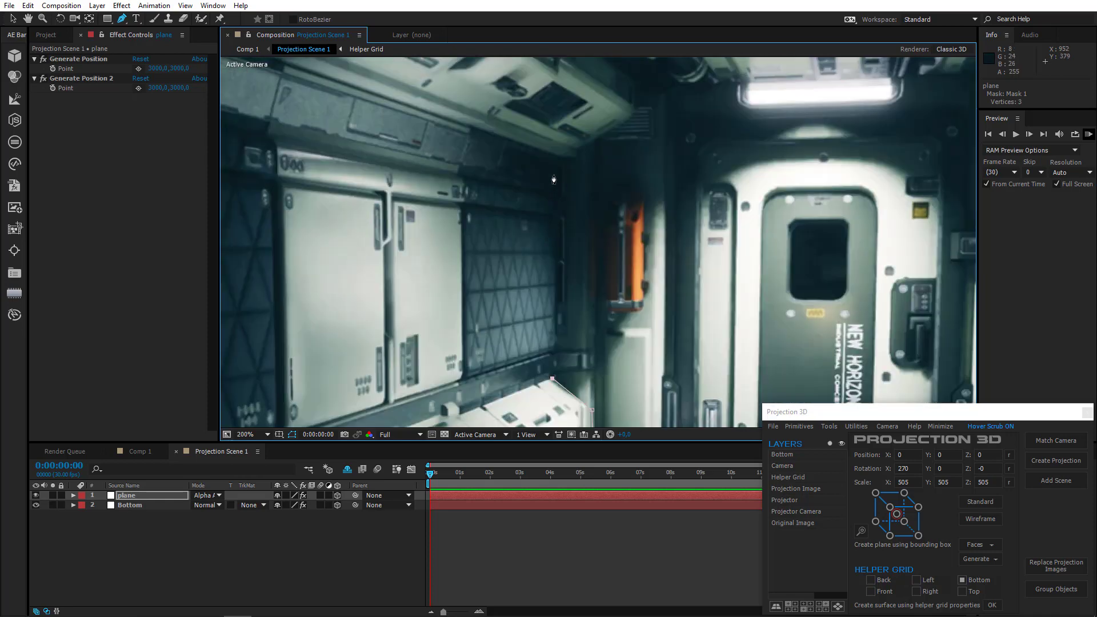
# Step: Continue the plane's mask up the door wall's left edge, around the ceiling corner and across above the light to the right side
pyautogui.click(563, 162)
pyautogui.click(630, 119)
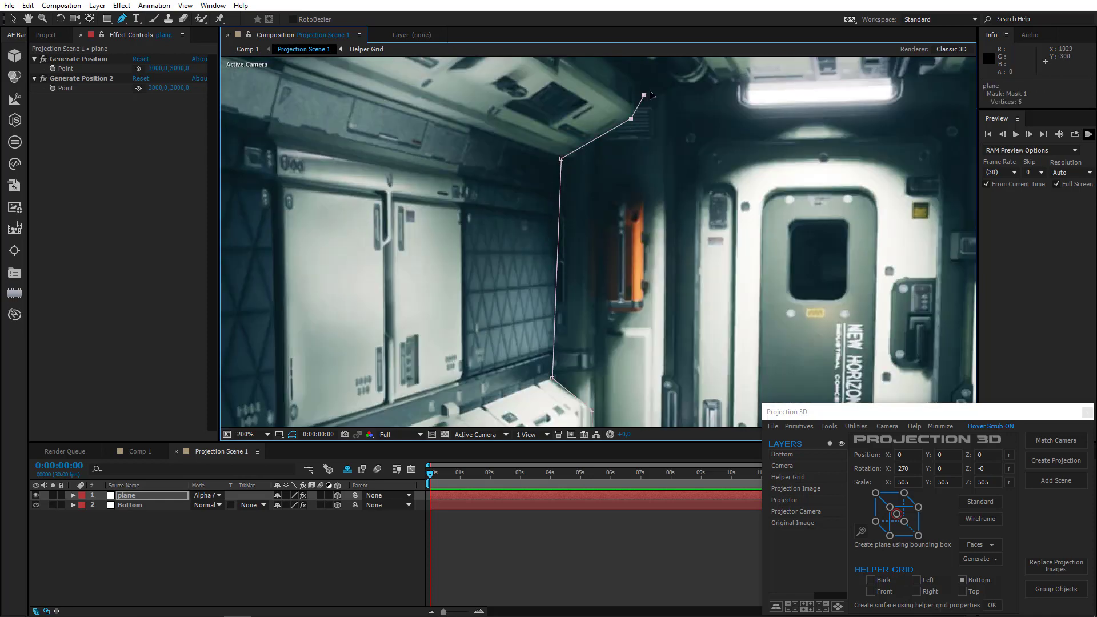
pyautogui.moveTo(650, 93); pyautogui.dragTo(532, 221)
pyautogui.click(897, 203)
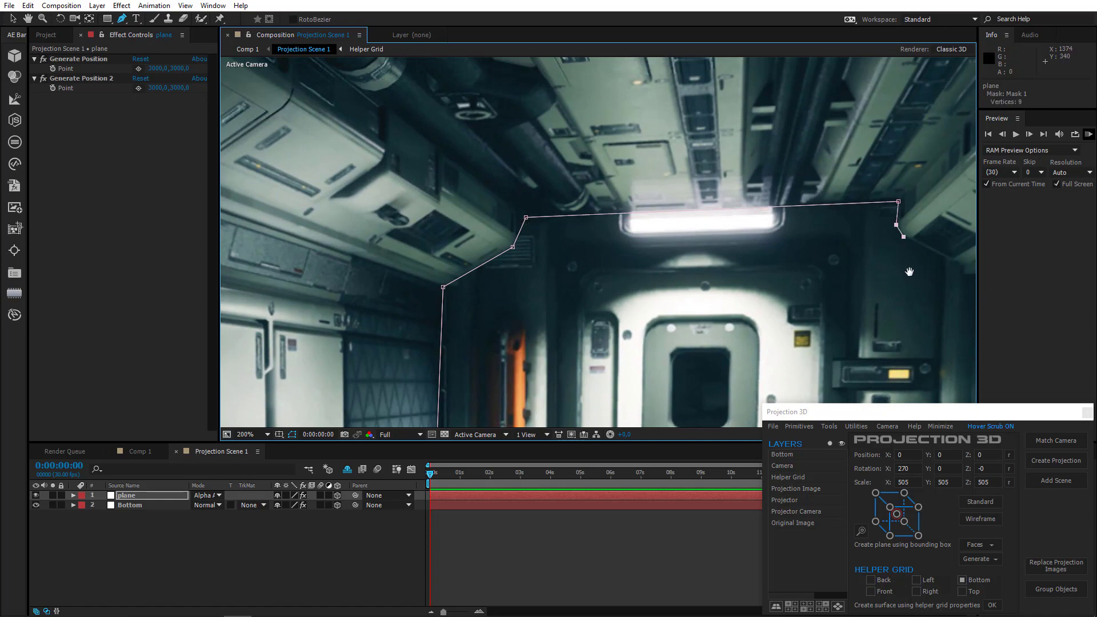
# Step: Continue the plane's mask down the door wall's right edge, around the white wall panels, and close it along the floor line
pyautogui.moveTo(909, 272); pyautogui.dragTo(697, 205)
pyautogui.click(769, 215)
pyautogui.moveTo(715, 365); pyautogui.dragTo(706, 236)
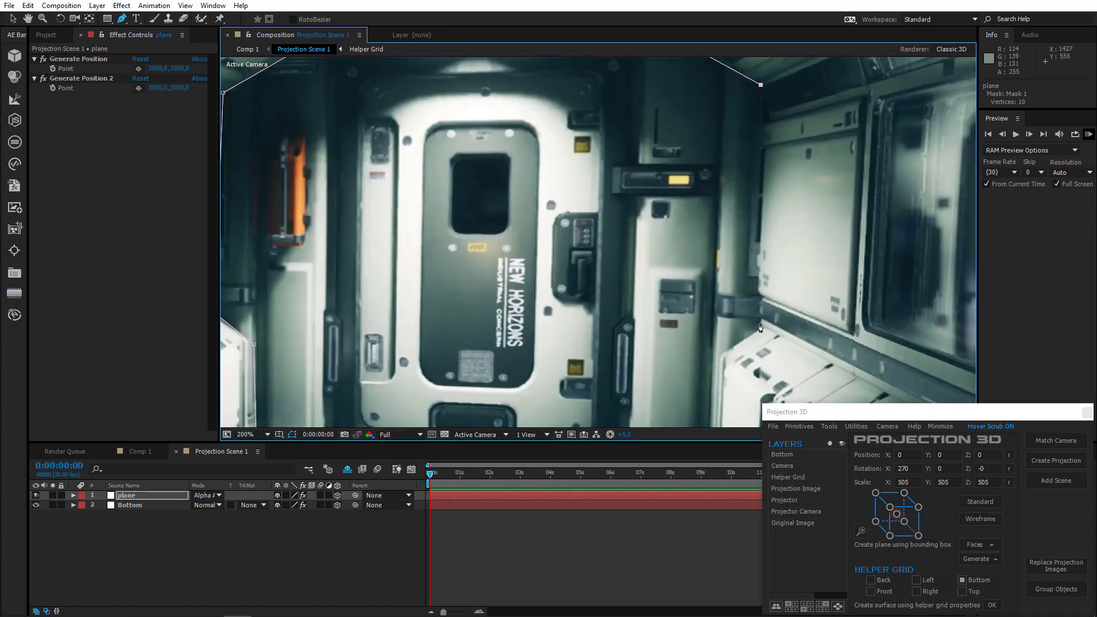
pyautogui.click(761, 324)
pyautogui.click(722, 357)
pyautogui.scroll(-5, 702, 284)
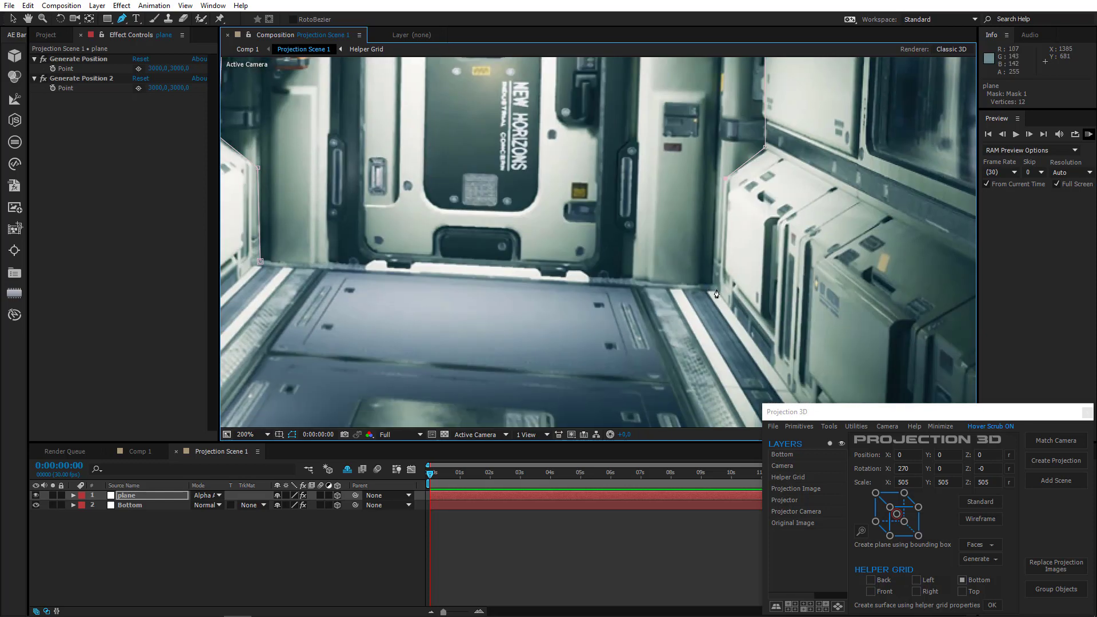
pyautogui.click(717, 291)
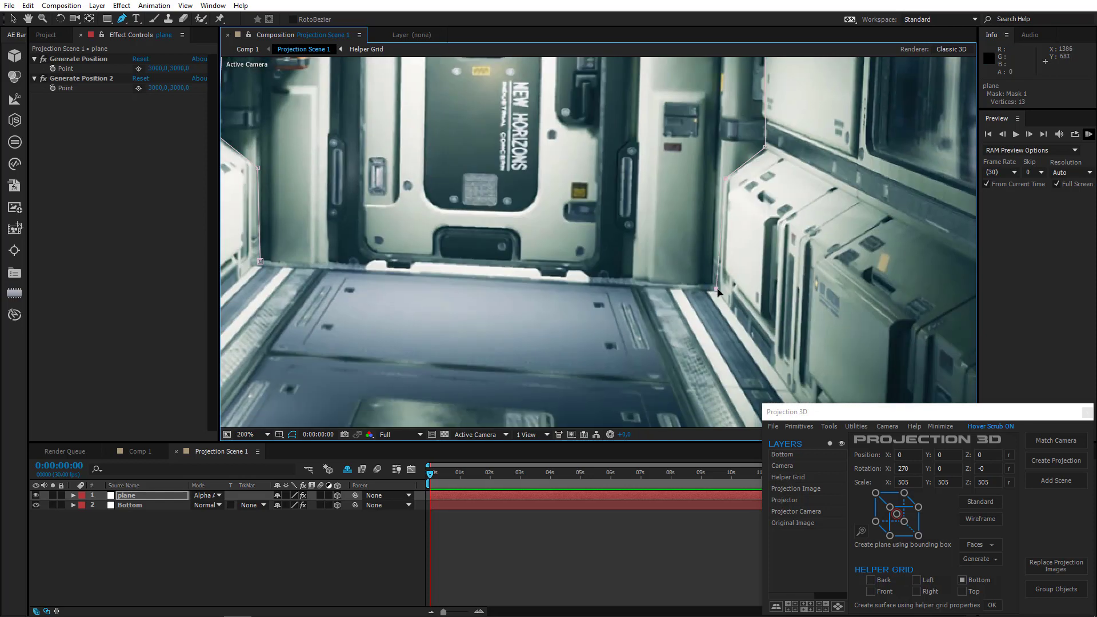
pyautogui.click(260, 262)
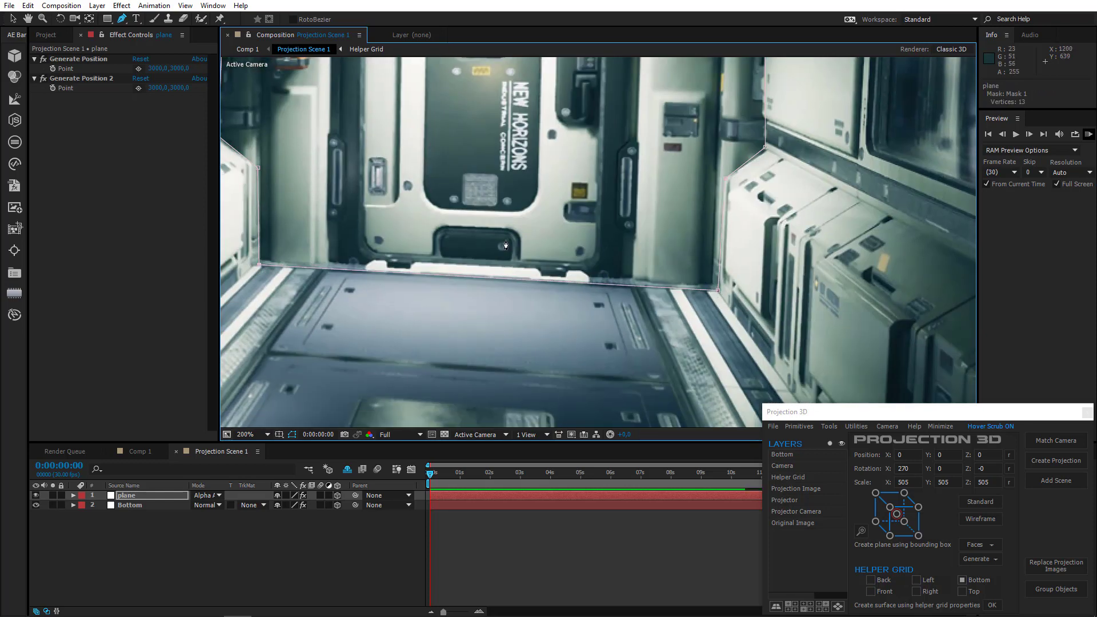
pyautogui.press(',')
pyautogui.moveTo(500, 240); pyautogui.dragTo(637, 339)
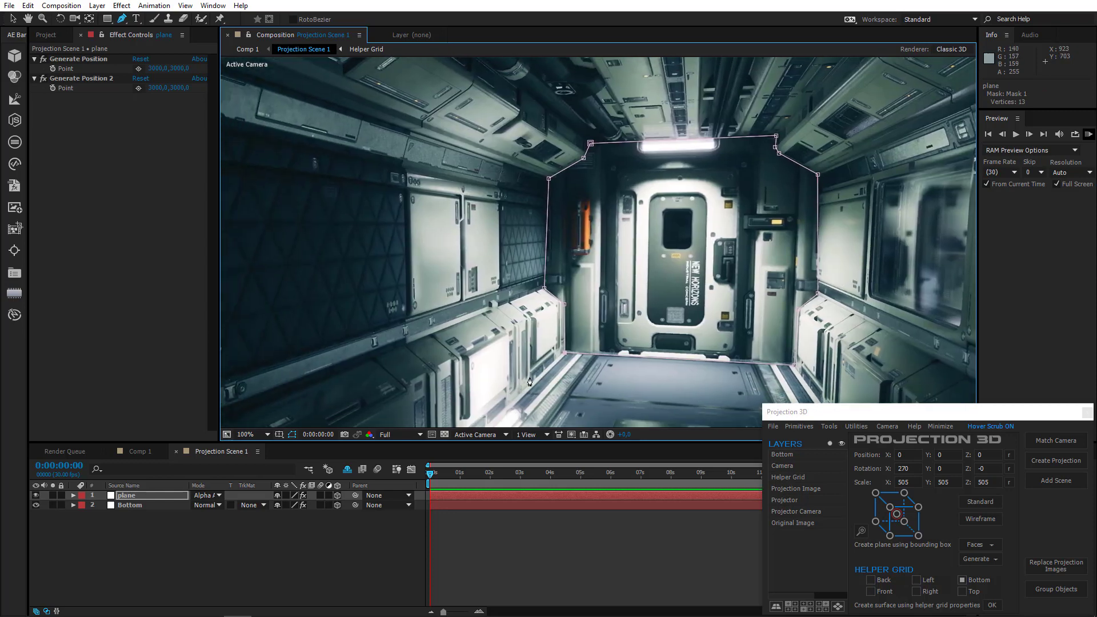
# Step: Delete the Bottom layer, and reveal and select Mask 1 on the plane layer
pyautogui.click(140, 505)
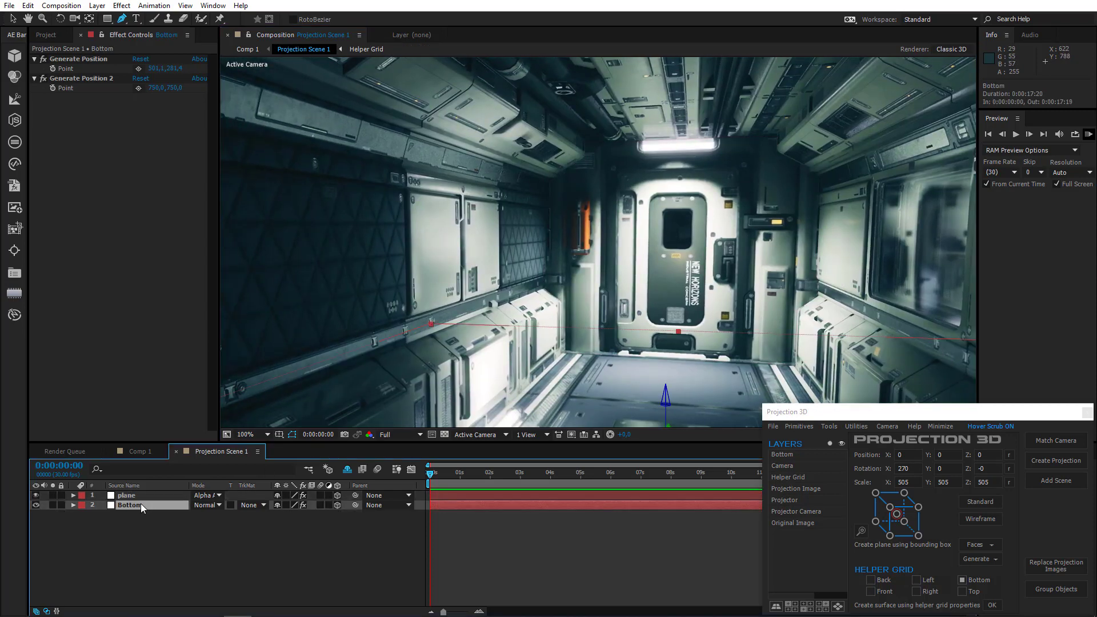
pyautogui.press('Delete')
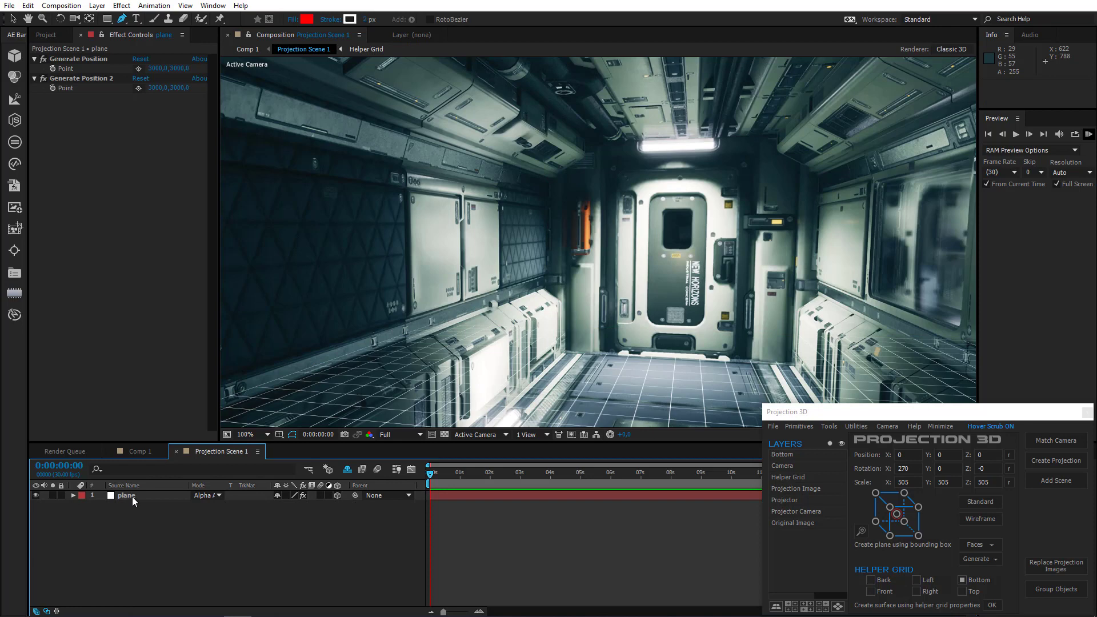
pyautogui.click(132, 495)
pyautogui.press('m')
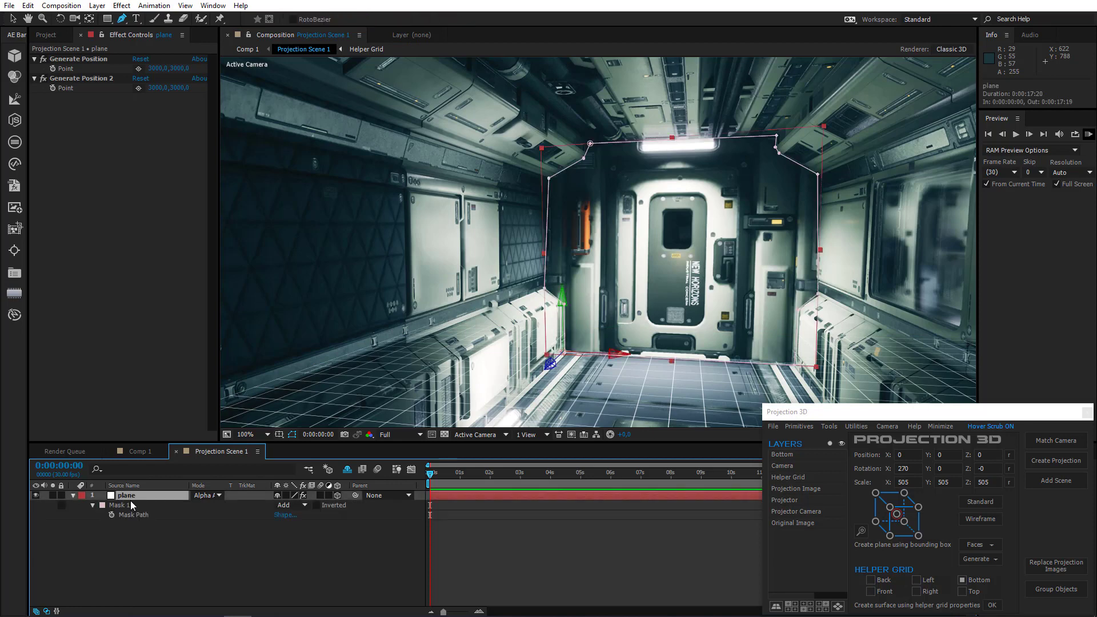
pyautogui.click(128, 506)
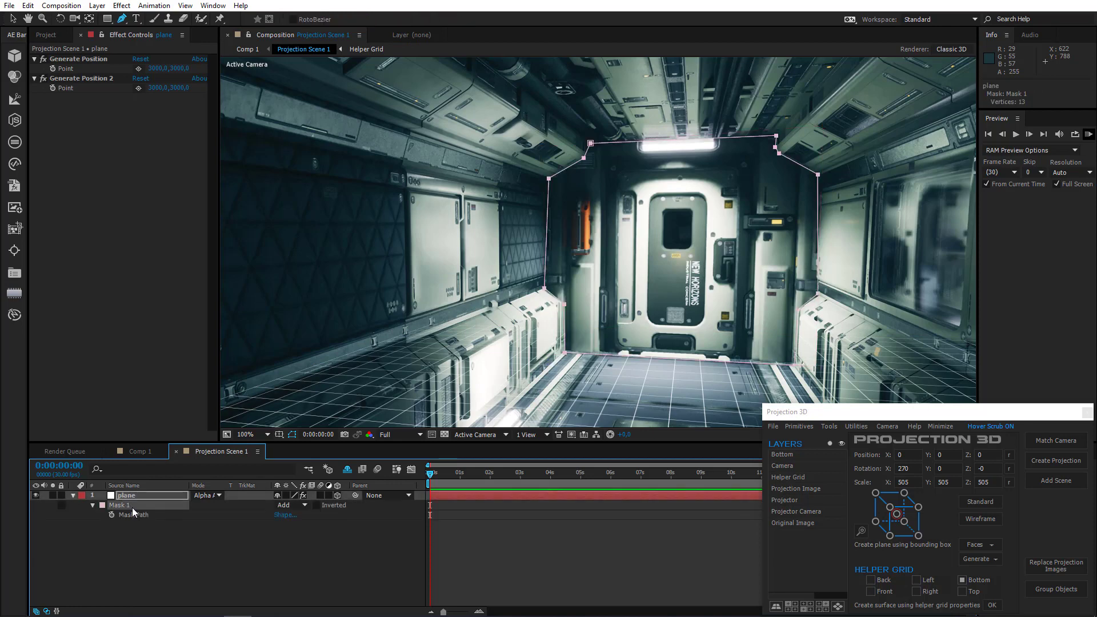
# Step: Extrude the plane's Mask 1 into a surface with Mask Offset 0.3, Depth Size 300 and Keep Mask enabled
pyautogui.click(826, 427)
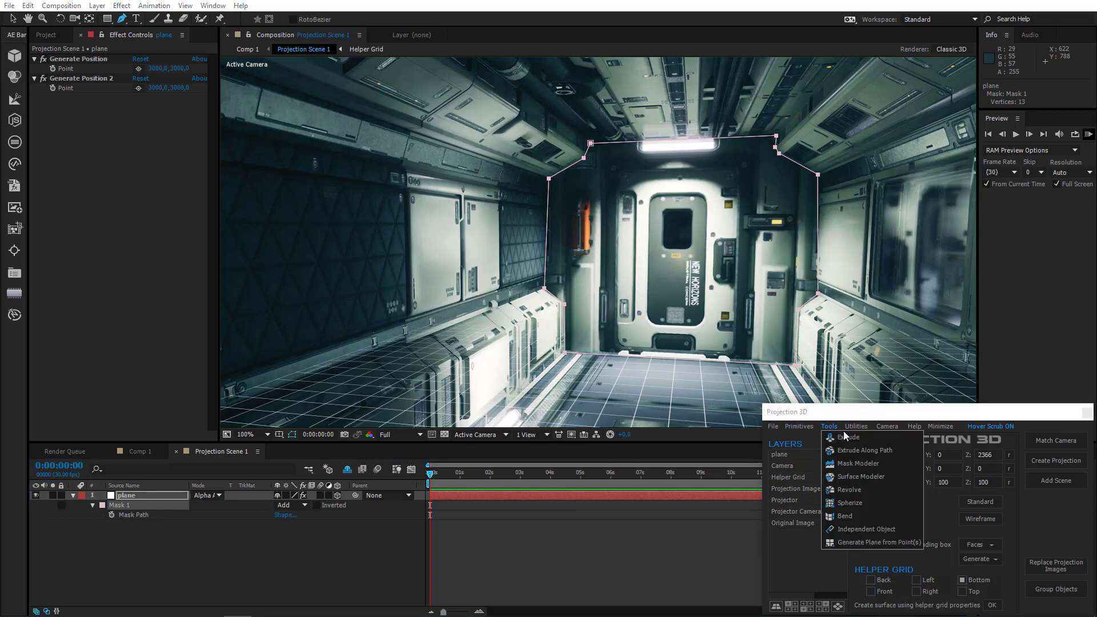
pyautogui.click(846, 437)
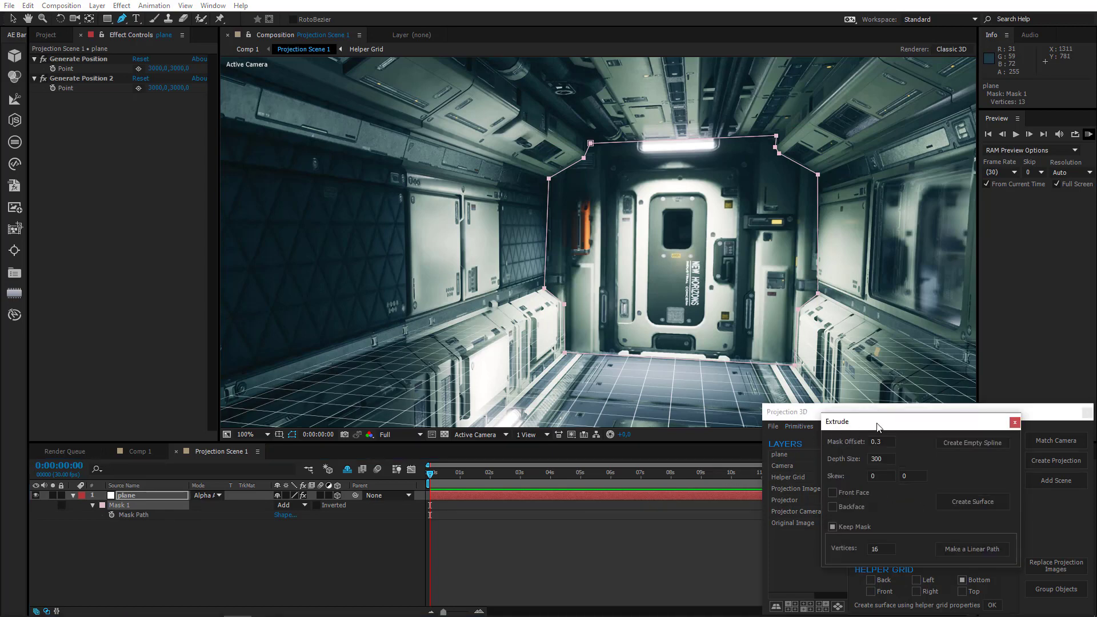
pyautogui.moveTo(878, 427); pyautogui.dragTo(917, 244)
pyautogui.click(1011, 319)
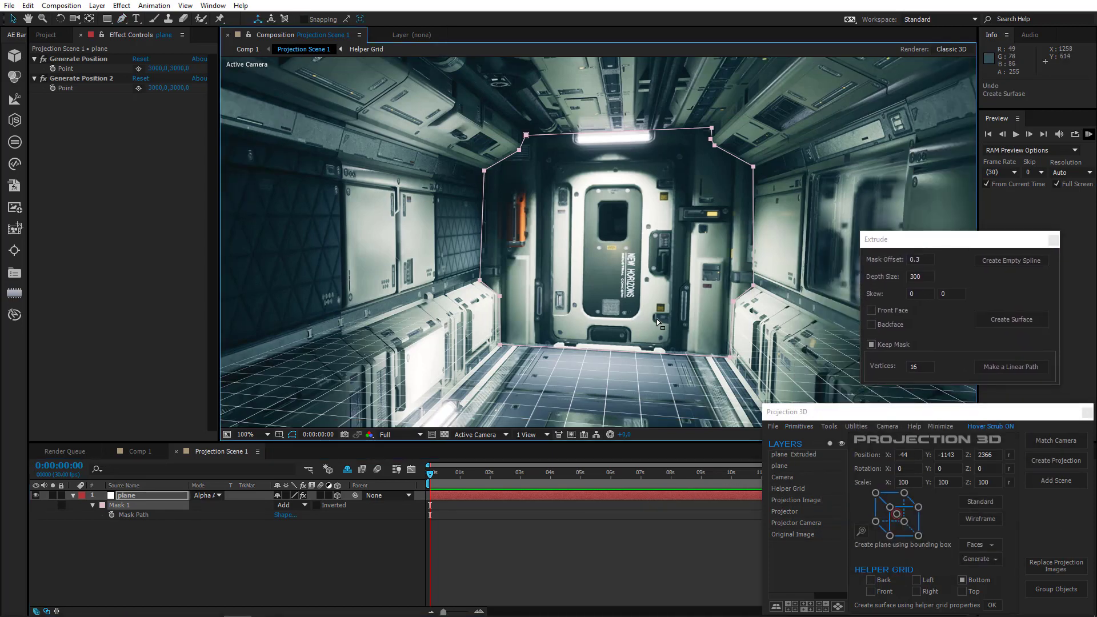
pyautogui.scroll(-2, 657, 323)
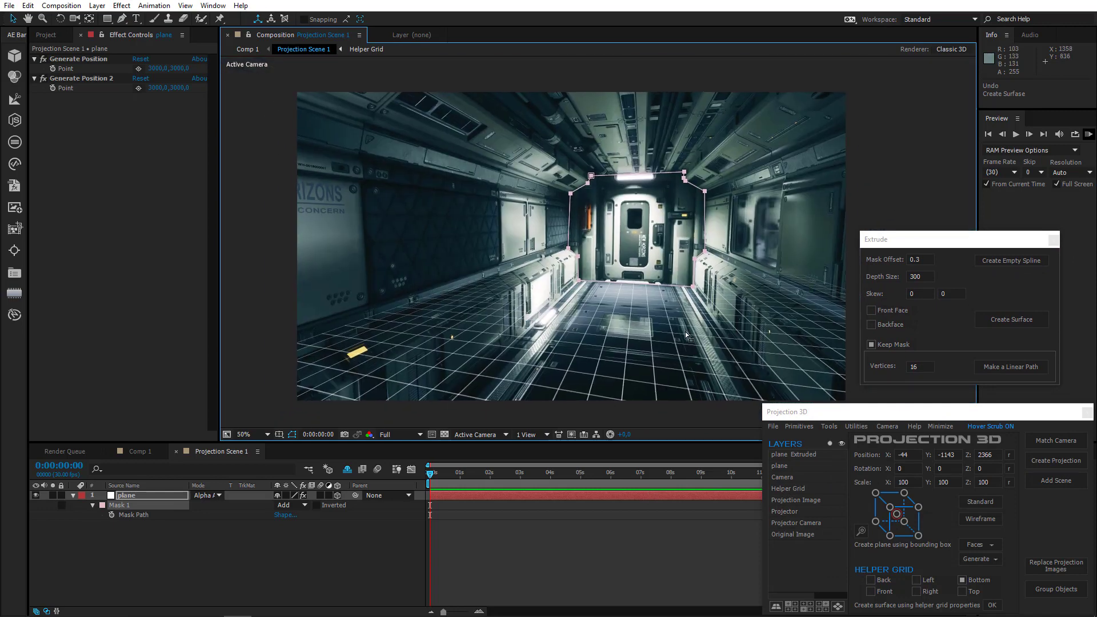
pyautogui.click(1021, 319)
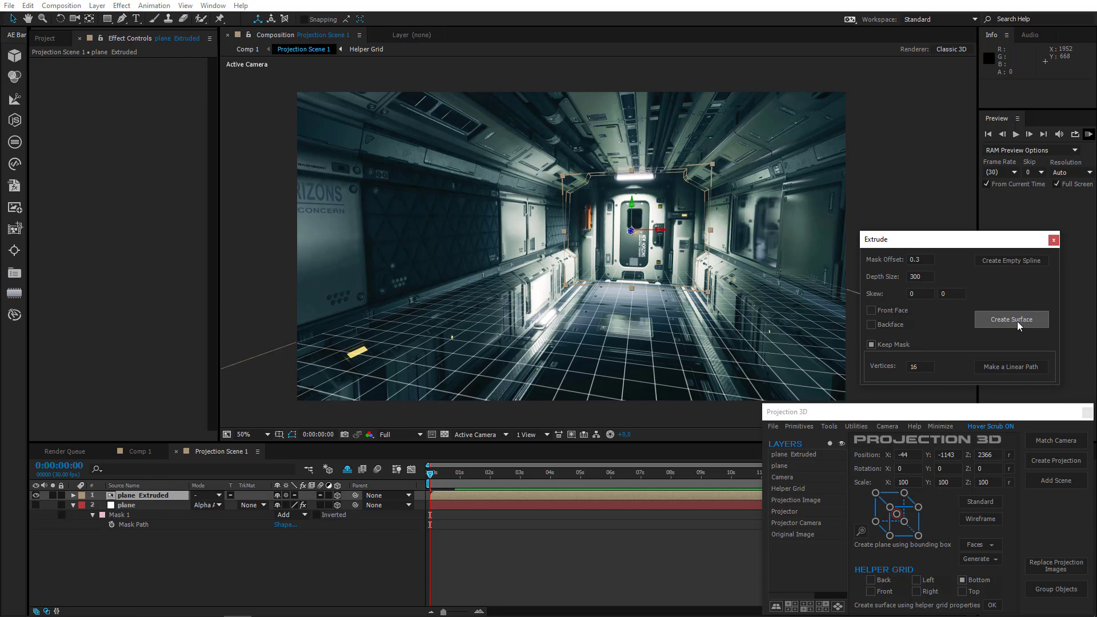
# Step: Check the plane Extruded layer in solo and stretch its Z scale to about 1594% along the corridor
pyautogui.click(53, 495)
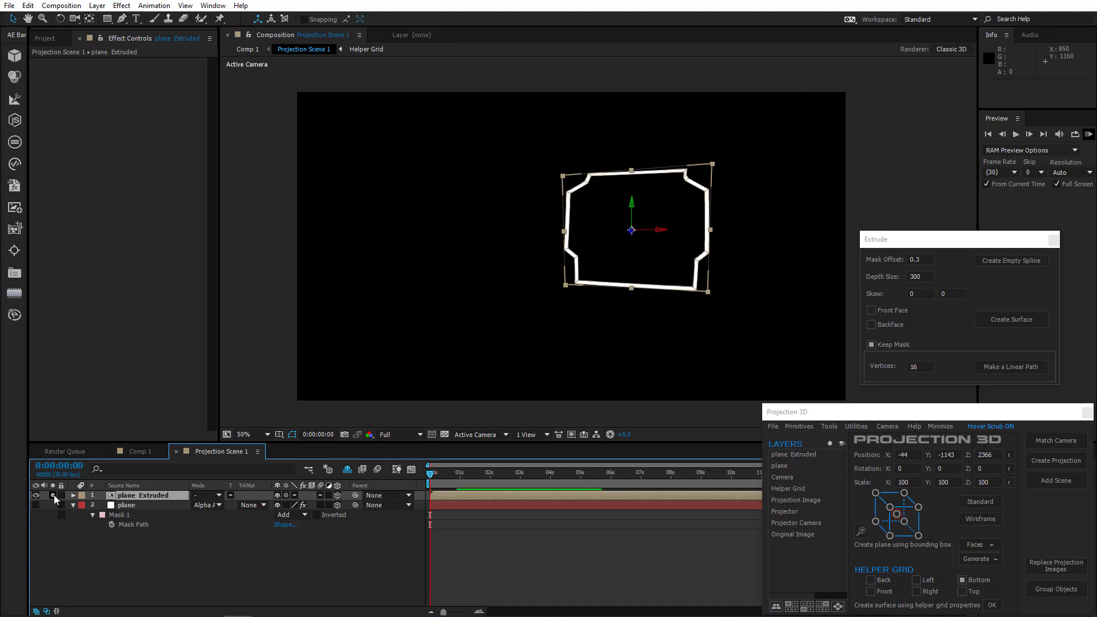
pyautogui.click(53, 495)
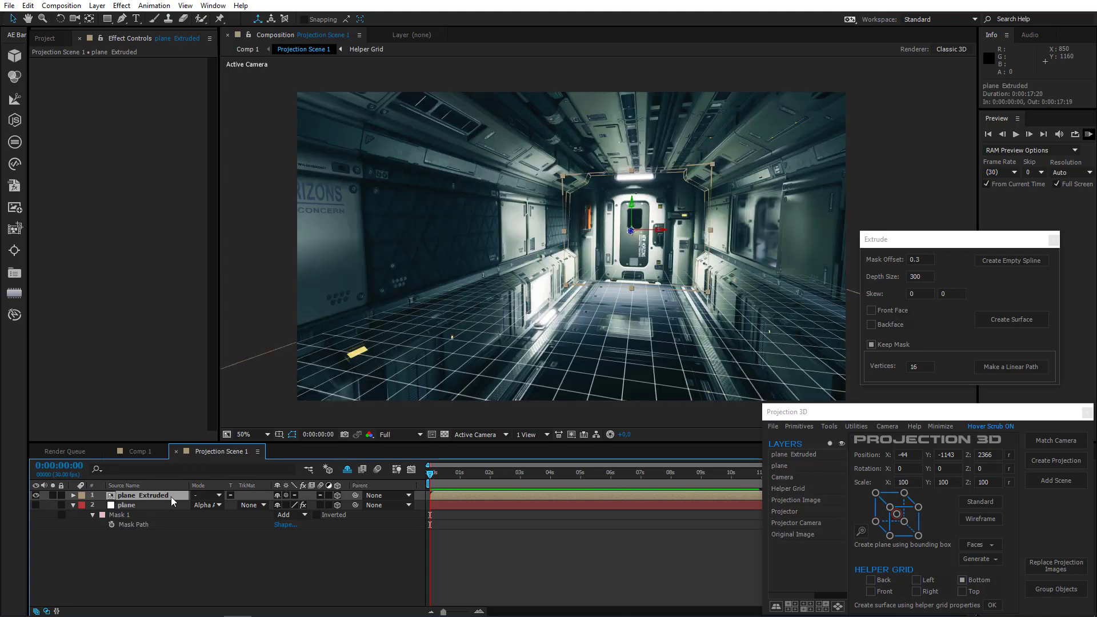
pyautogui.press('s')
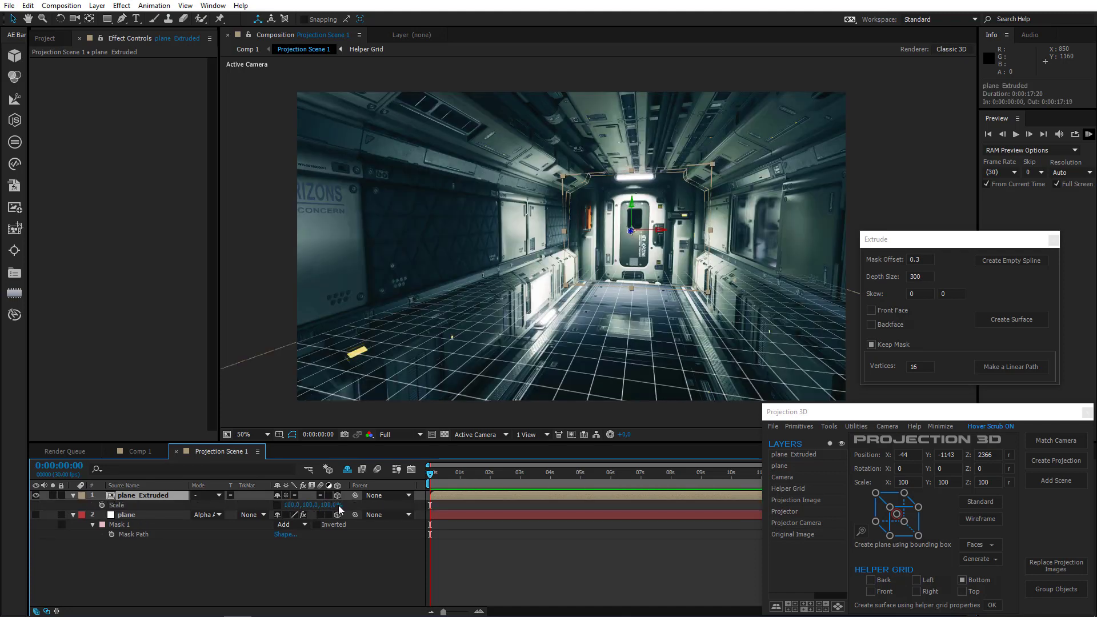
pyautogui.moveTo(337, 505); pyautogui.dragTo(1092, 413)
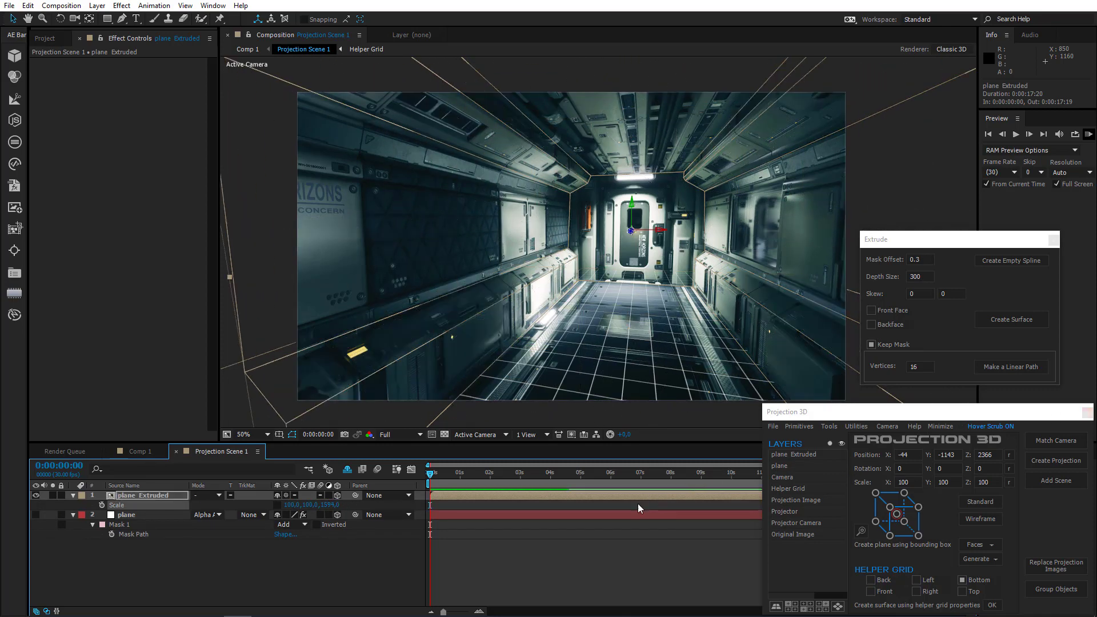
# Step: Check the projection in Comp 1, make the plane layer visible in Projection Scene 1, and return to Comp 1
pyautogui.click(142, 457)
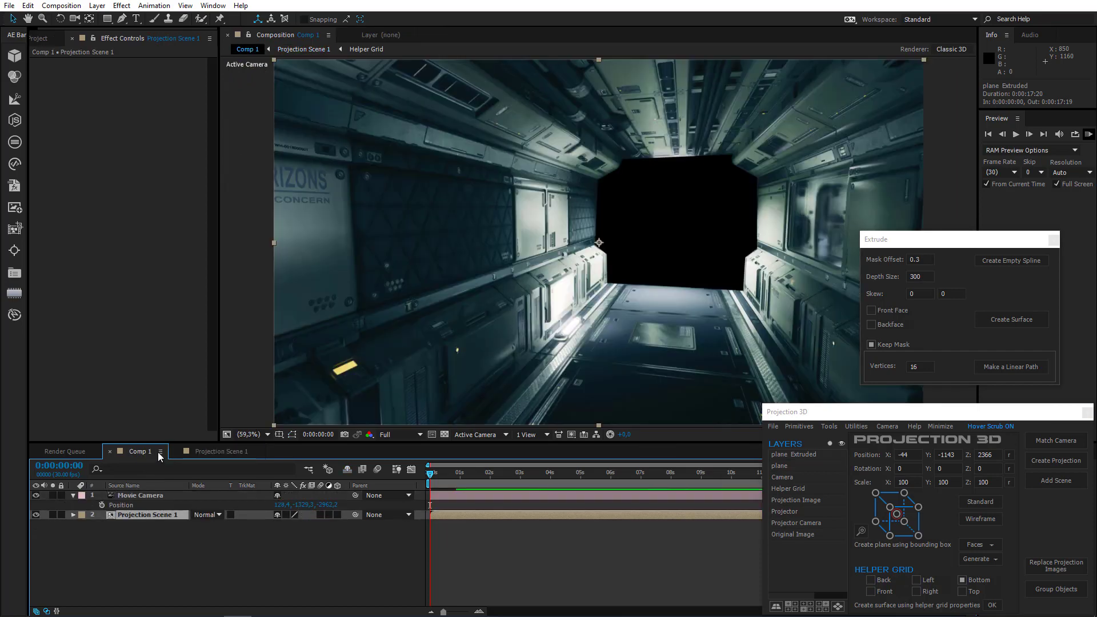
pyautogui.click(210, 450)
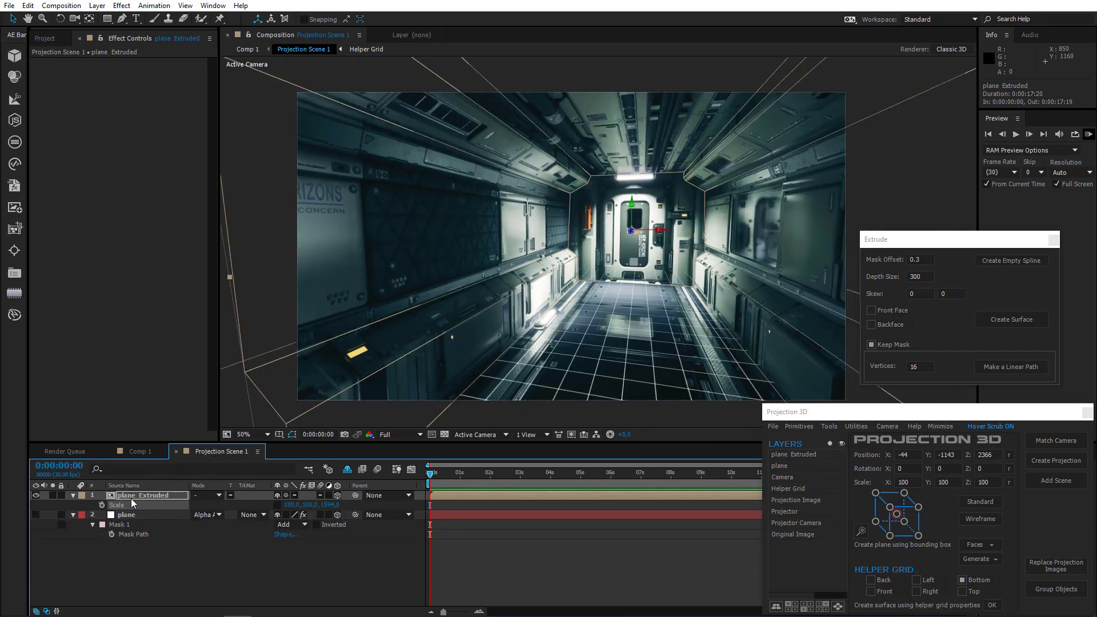
pyautogui.click(73, 495)
pyautogui.click(73, 505)
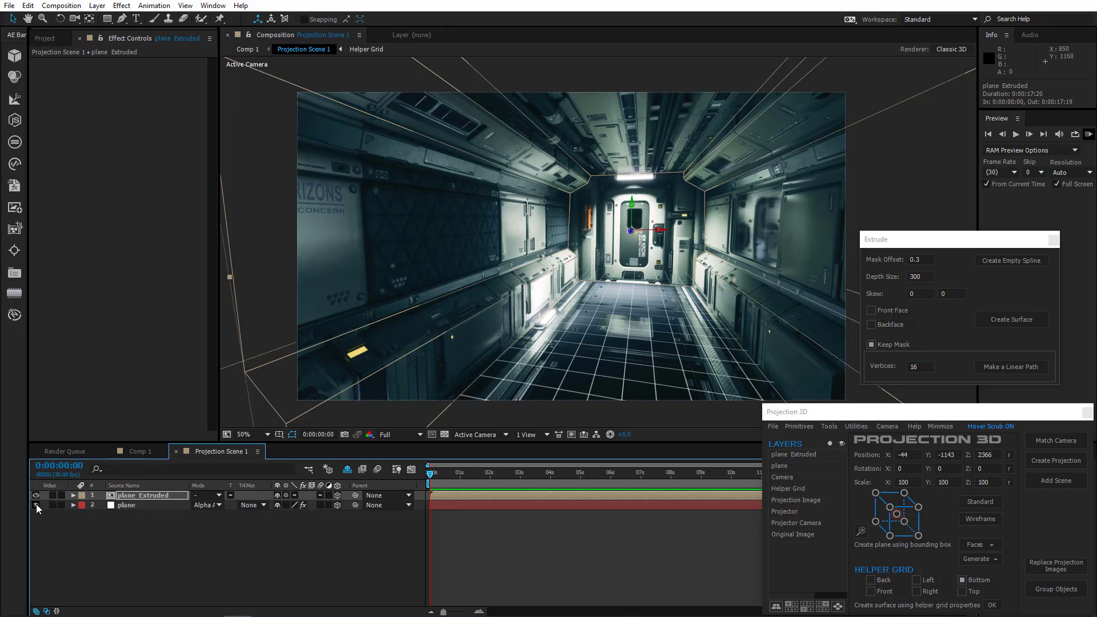
pyautogui.click(36, 505)
pyautogui.click(137, 452)
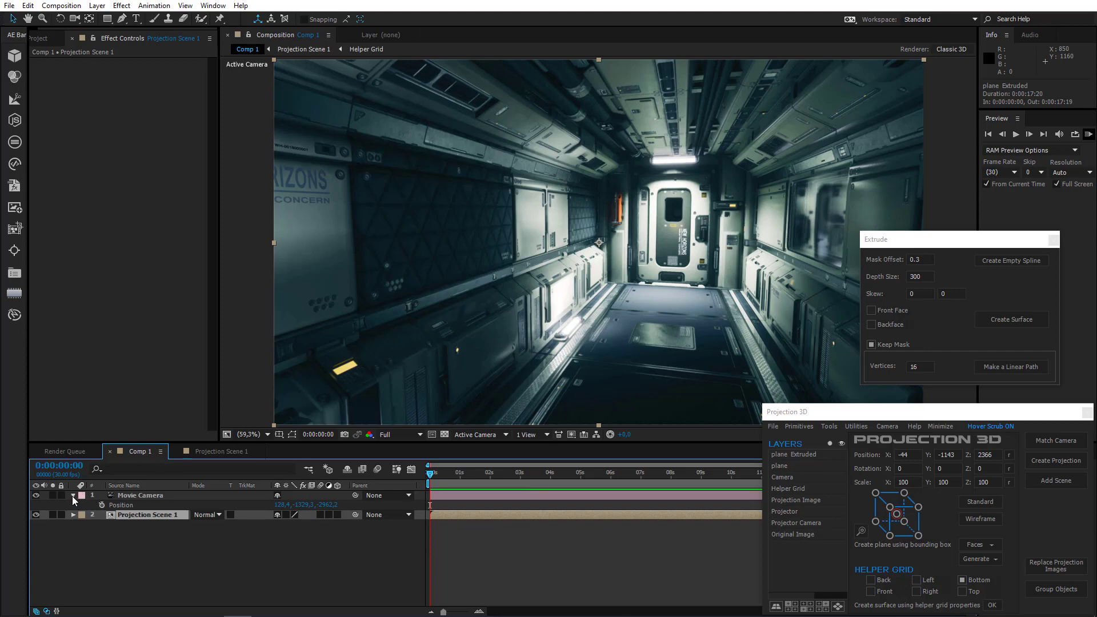
# Step: Try animating Movie Camera's Position with a keyframe at 0:00:00:00 and an orbited view at 0:00:03:29
pyautogui.click(130, 496)
pyautogui.click(101, 506)
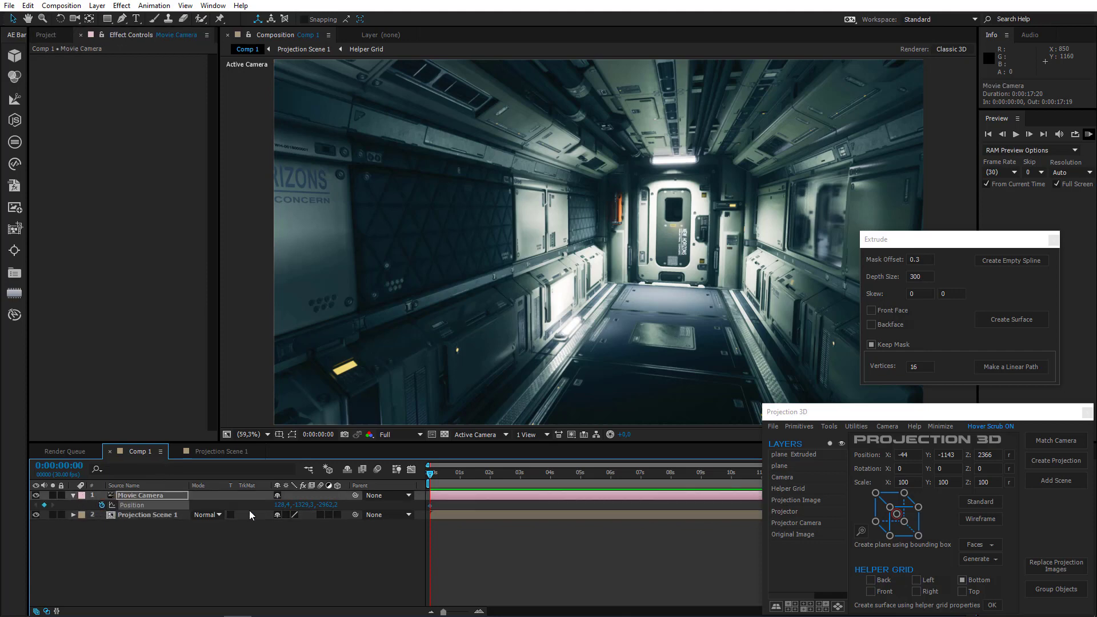
pyautogui.click(549, 475)
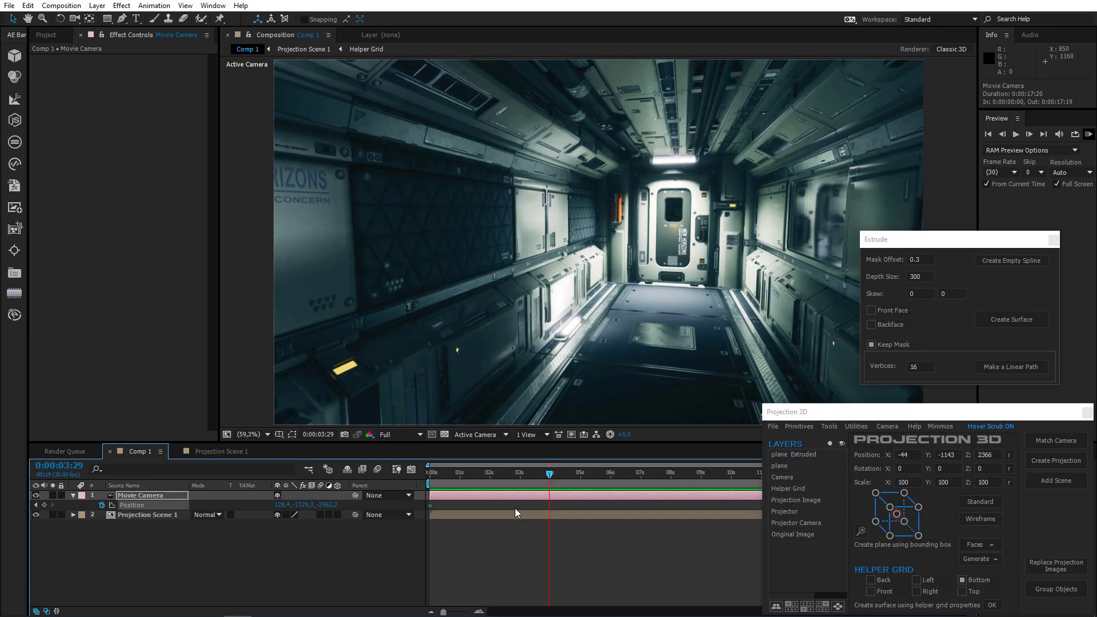
pyautogui.click(74, 18)
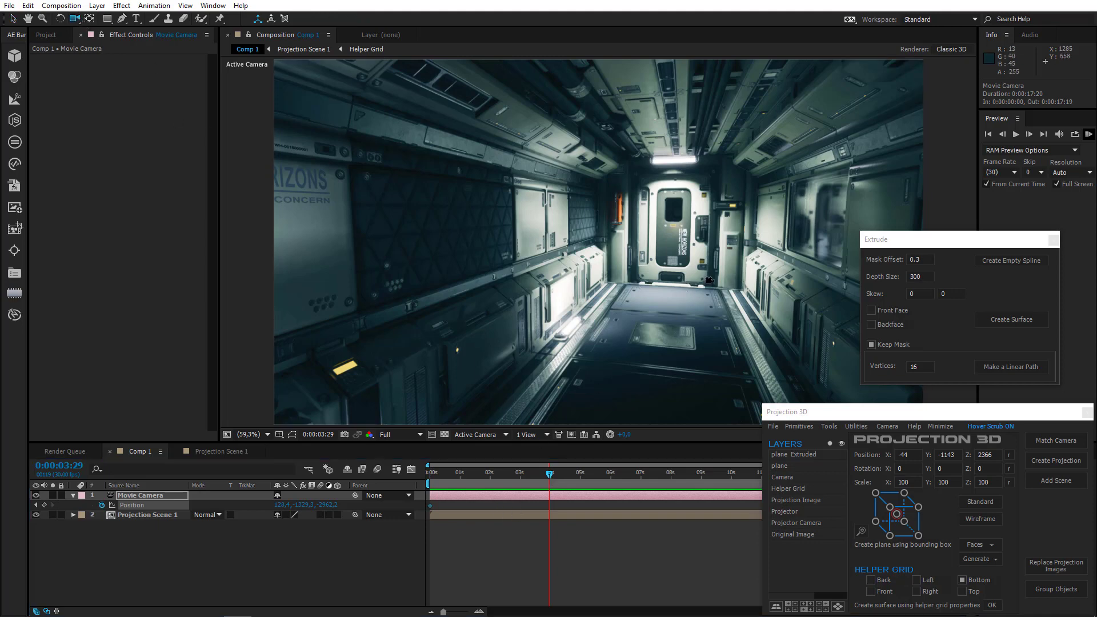
pyautogui.moveTo(708, 272); pyautogui.dragTo(846, 289)
pyautogui.press('Home')
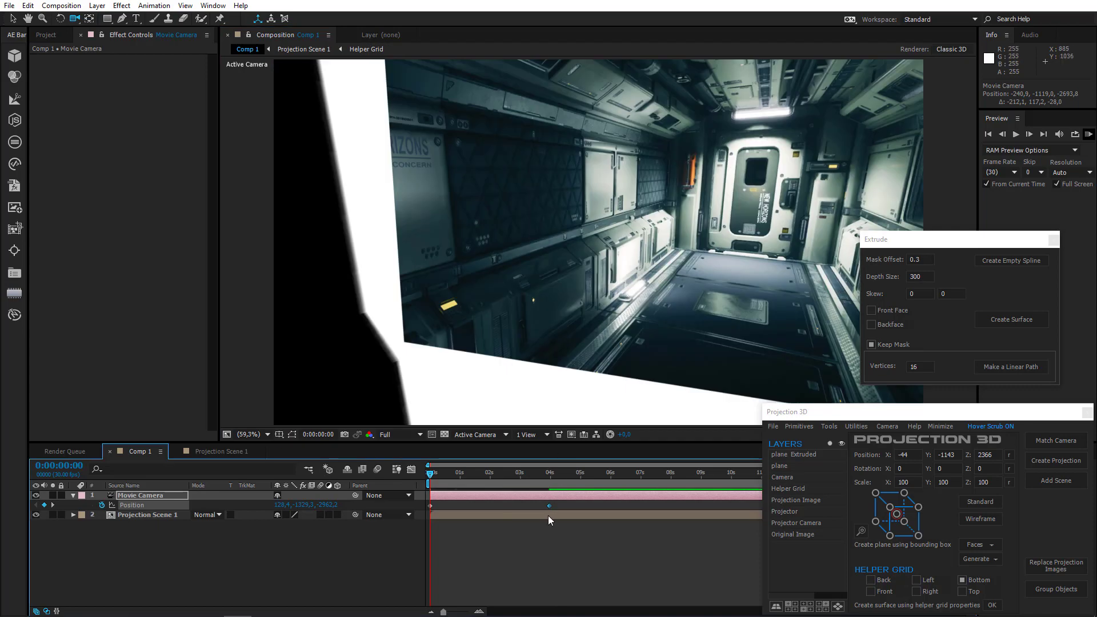
# Step: Undo the camera orbits and the Position keyframing on Movie Camera
pyautogui.hotkey('ctrl', 'z')
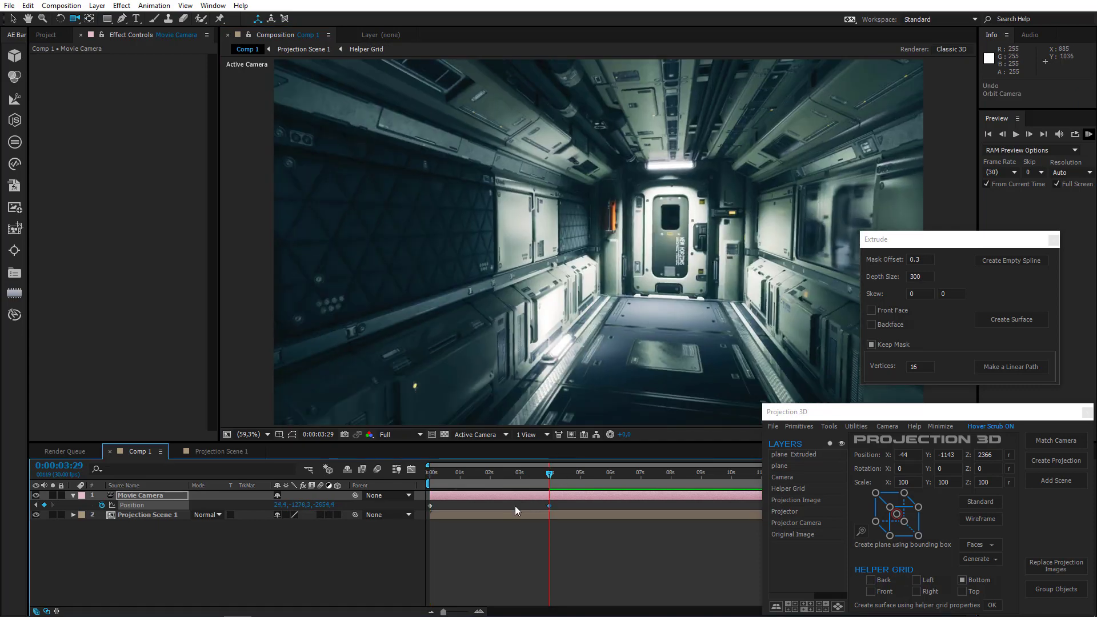
pyautogui.hotkey('ctrl', 'z')
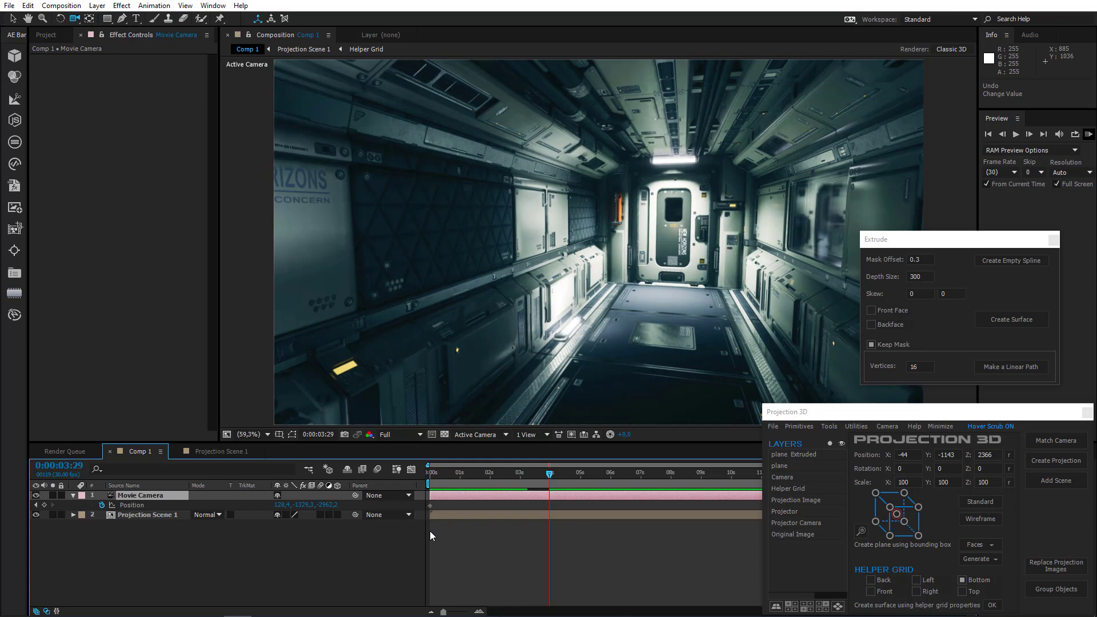
pyautogui.hotkey('ctrl', 'z')
# Step: Keyframe Movie Camera's Position and Point of Interest at 0:00:00:00 and reframe the camera on the corridor at 0:00:04:00
pyautogui.click(139, 493)
pyautogui.click(103, 504)
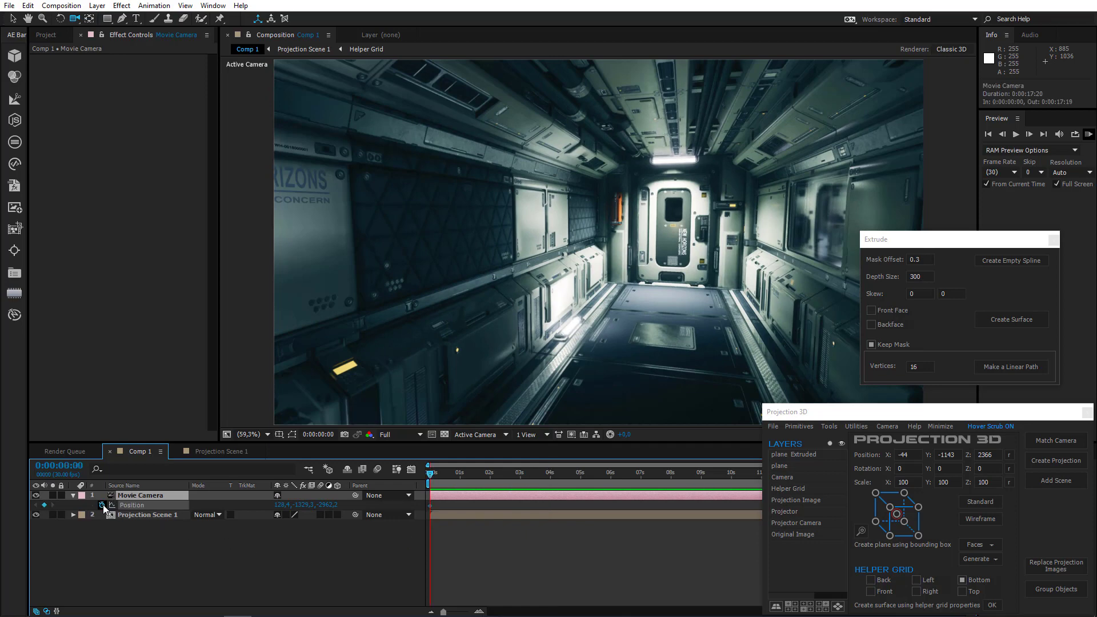
pyautogui.press('u')
pyautogui.press('u')
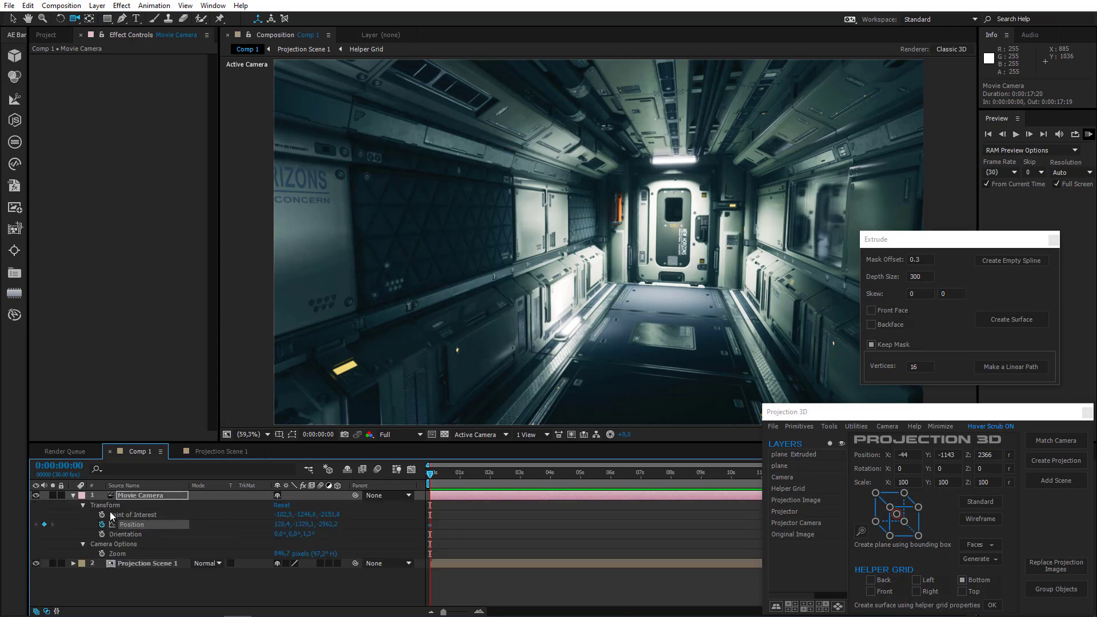
pyautogui.click(102, 515)
pyautogui.click(552, 482)
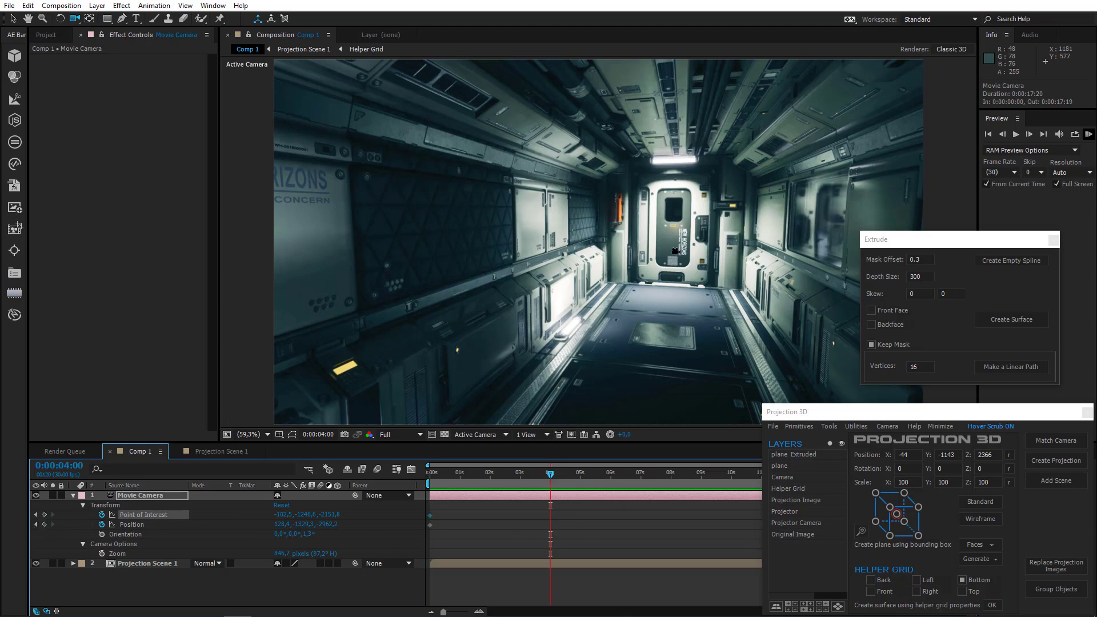
pyautogui.moveTo(672, 263); pyautogui.dragTo(780, 211)
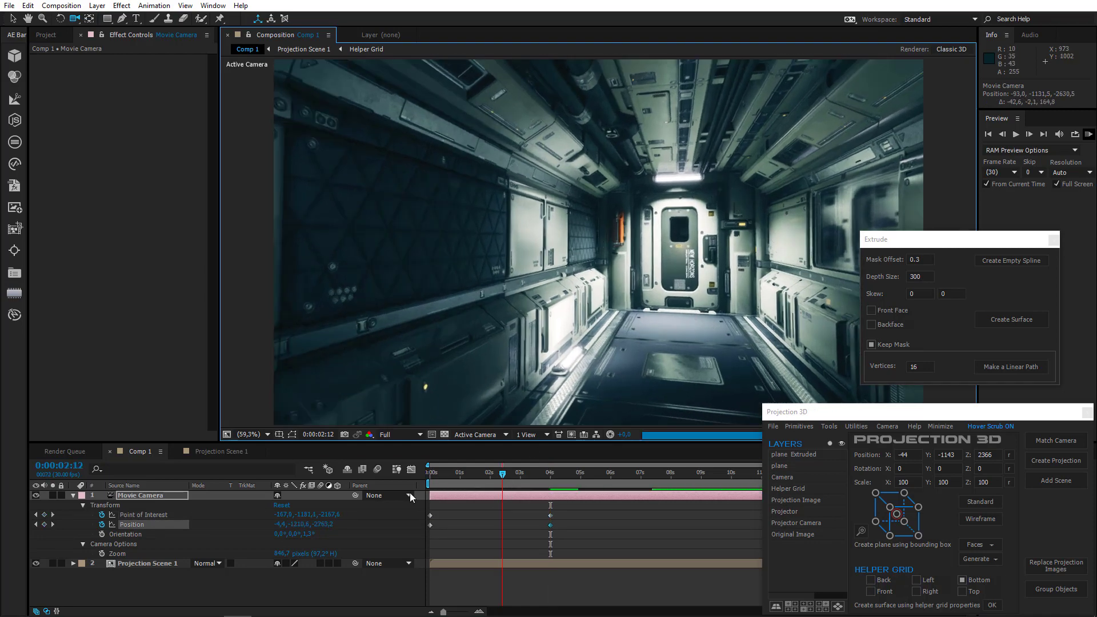
# Step: Close the Extrude window and RAM-preview the camera move from the start with Full Screen turned off
pyautogui.press('Home')
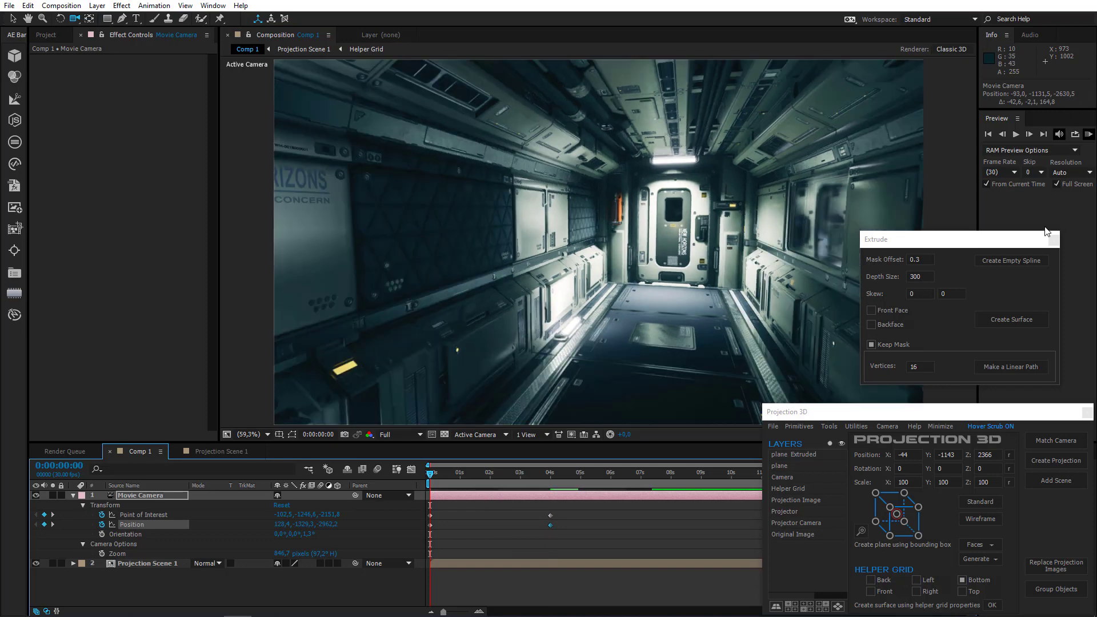
pyautogui.click(1053, 239)
pyautogui.click(1066, 185)
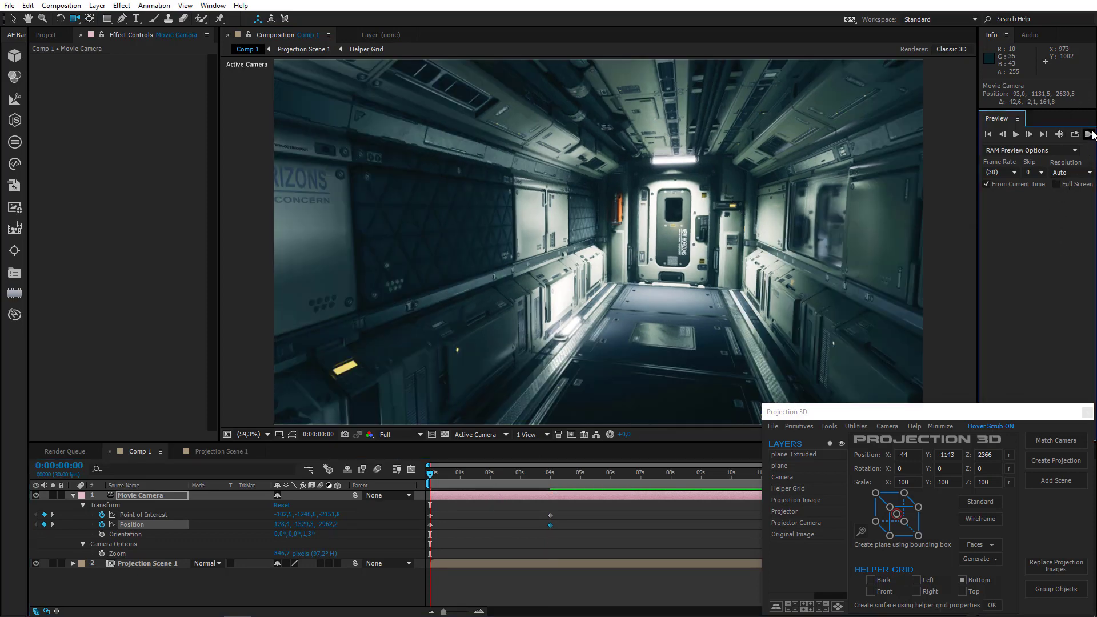
pyautogui.click(1088, 136)
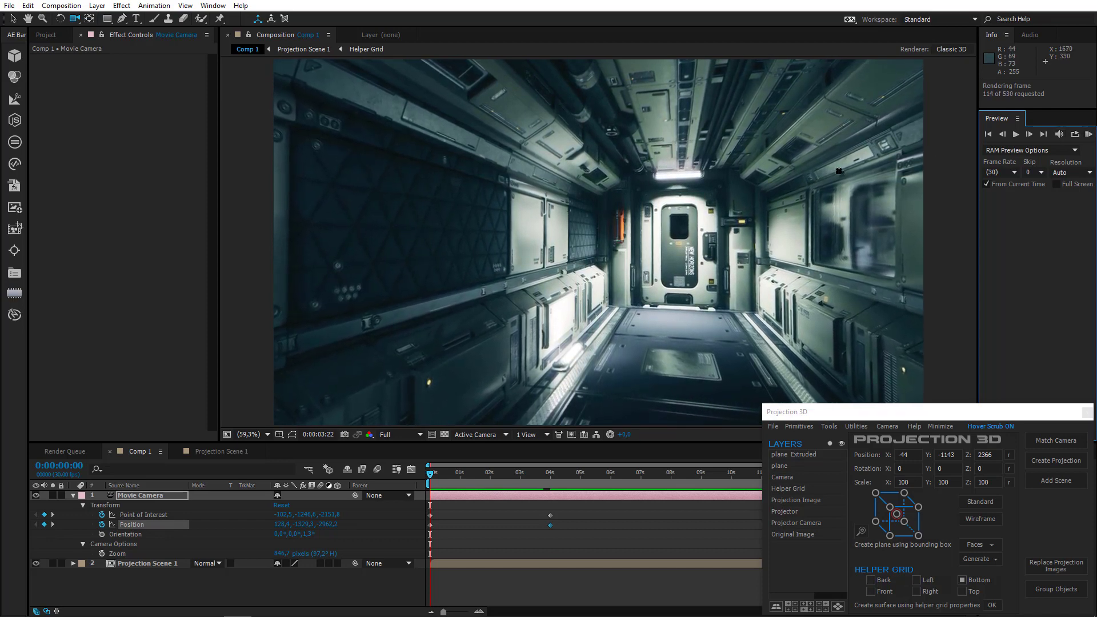
# Step: Play back the cached part of the corridor camera move and stop the preview
pyautogui.click(824, 200)
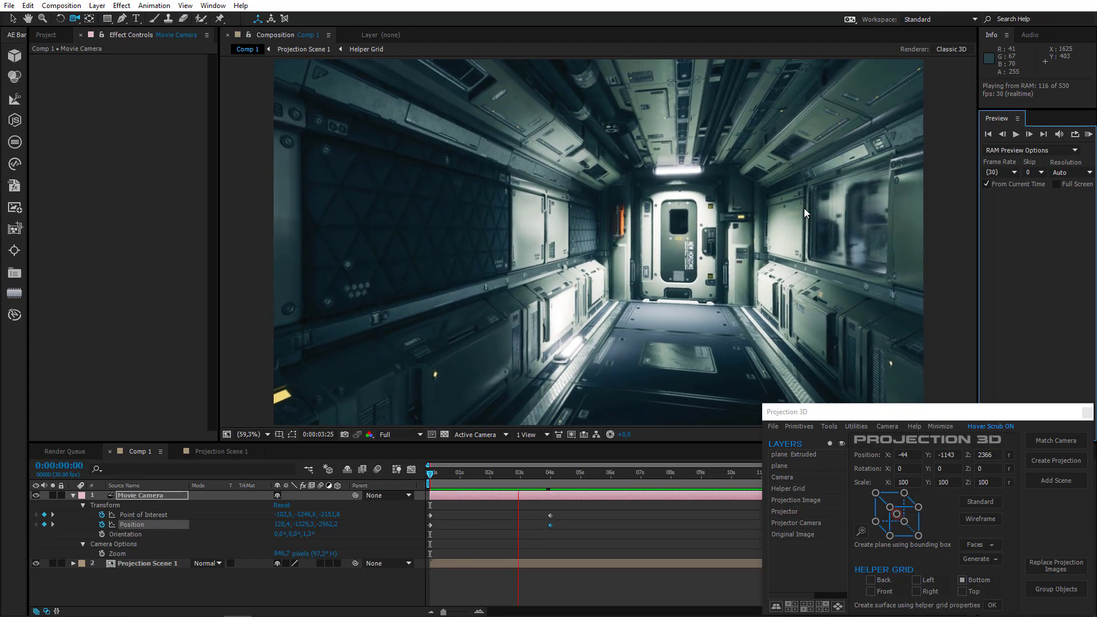
pyautogui.press('space')
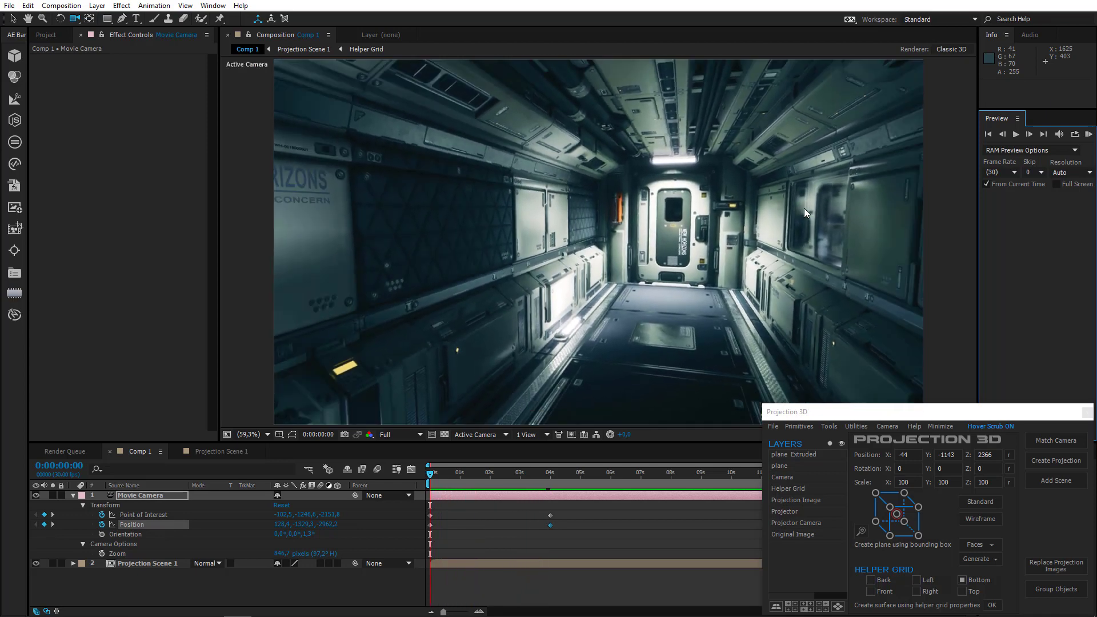
# Step: Set the Classic 3D renderer's Shadow Map Resolution to 4000 in the composition settings of Projection Scene 1
pyautogui.click(228, 451)
pyautogui.rightClick(227, 529)
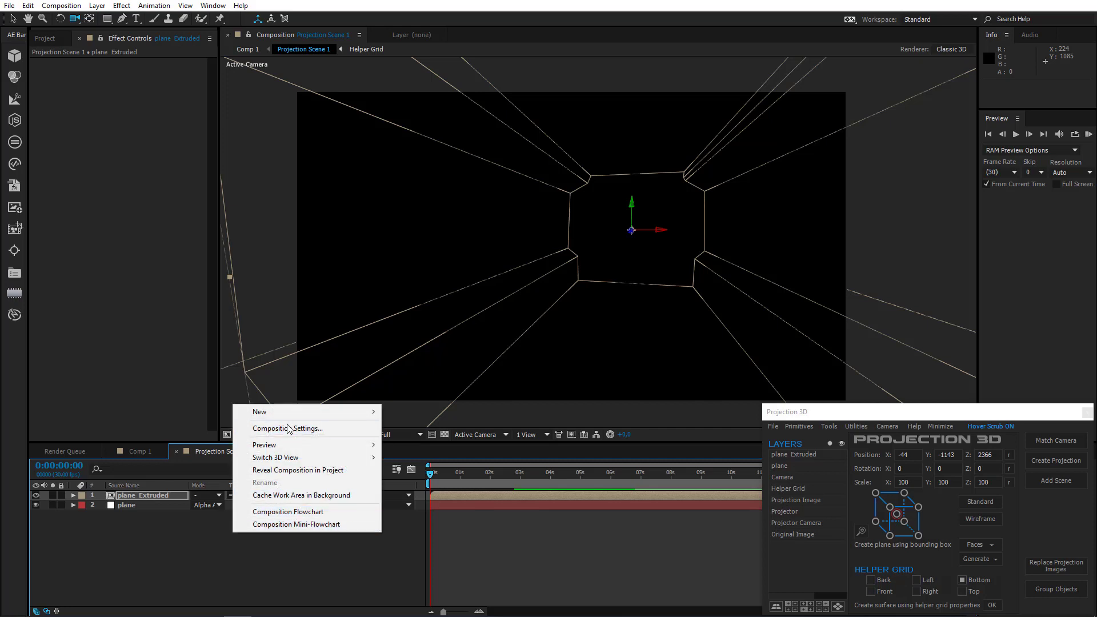
pyautogui.click(288, 429)
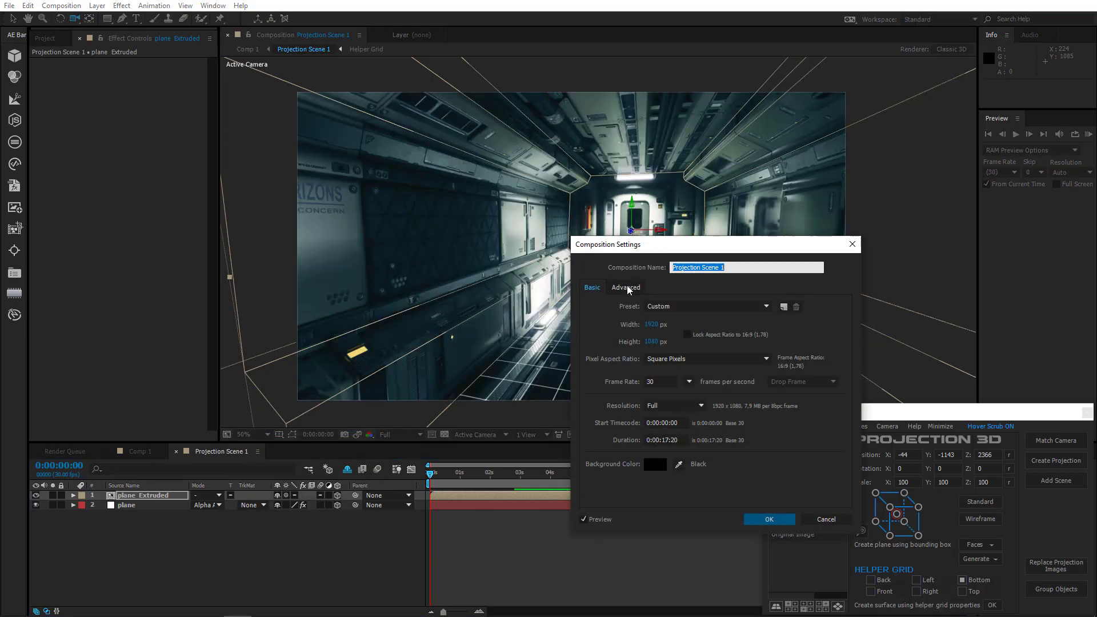
pyautogui.click(628, 289)
pyautogui.click(756, 353)
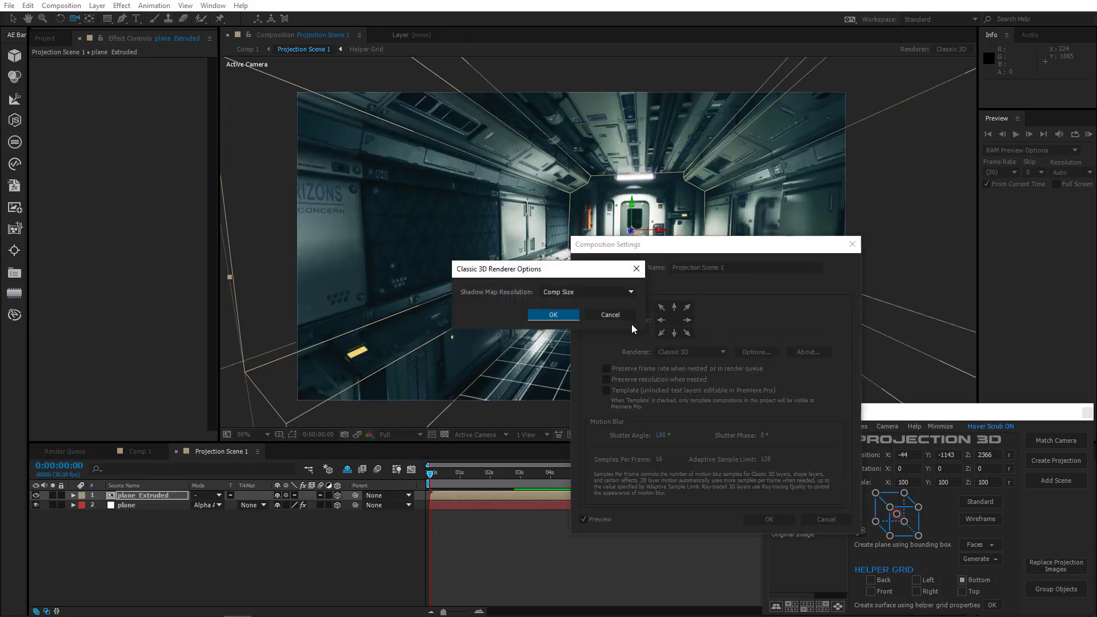
pyautogui.click(629, 292)
pyautogui.click(565, 405)
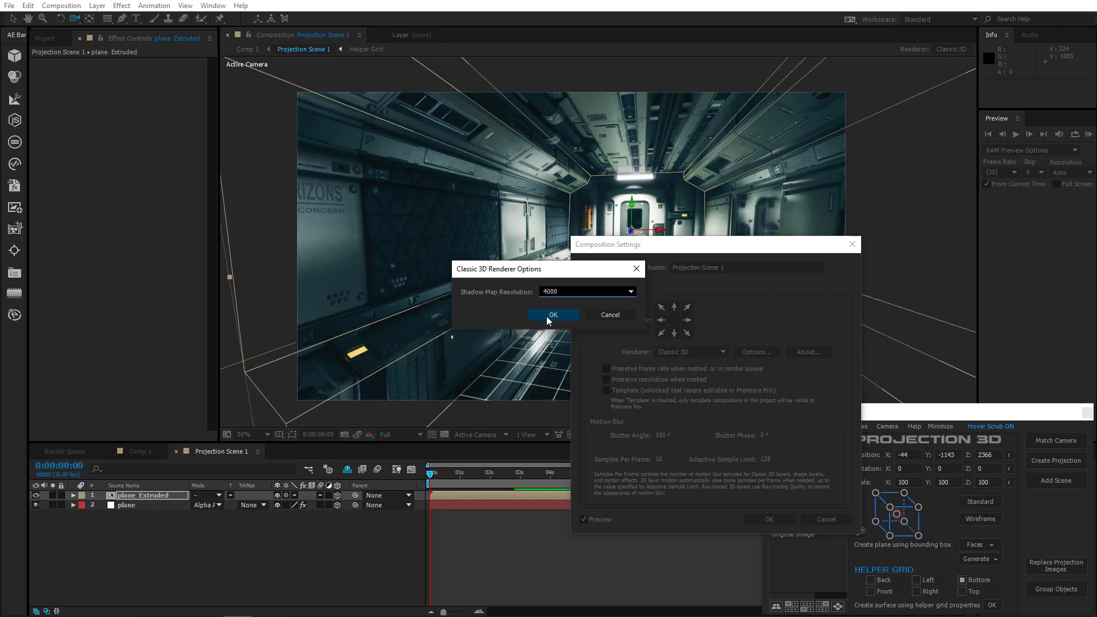
pyautogui.click(547, 315)
pyautogui.click(782, 524)
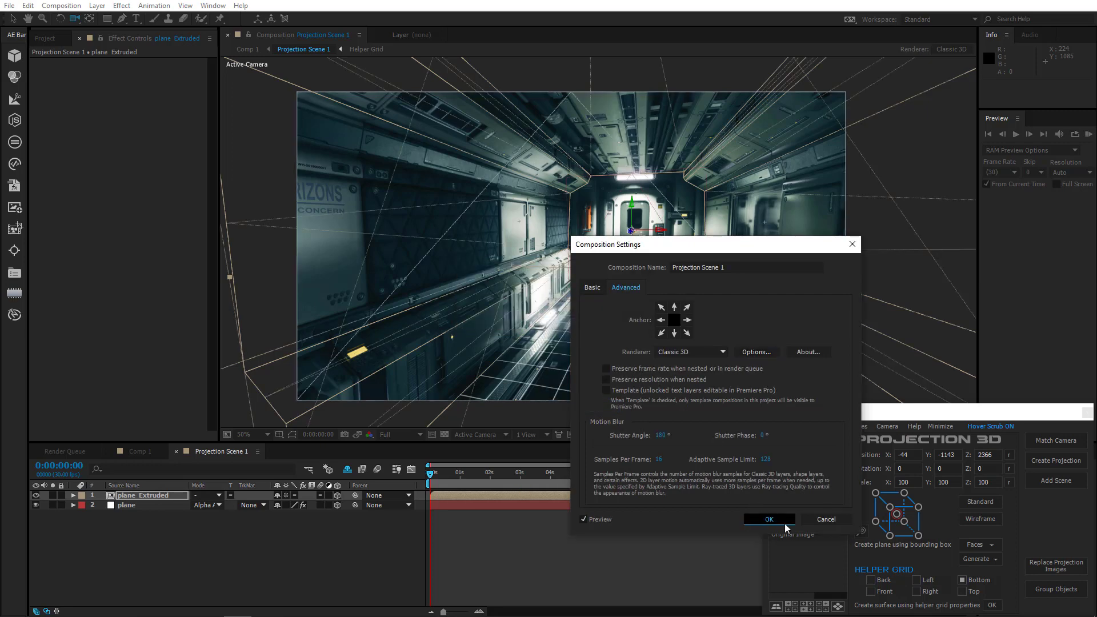
# Step: In Comp 1, collapse the Movie Camera layer's properties and select the Projection Scene 1 layer
pyautogui.click(146, 450)
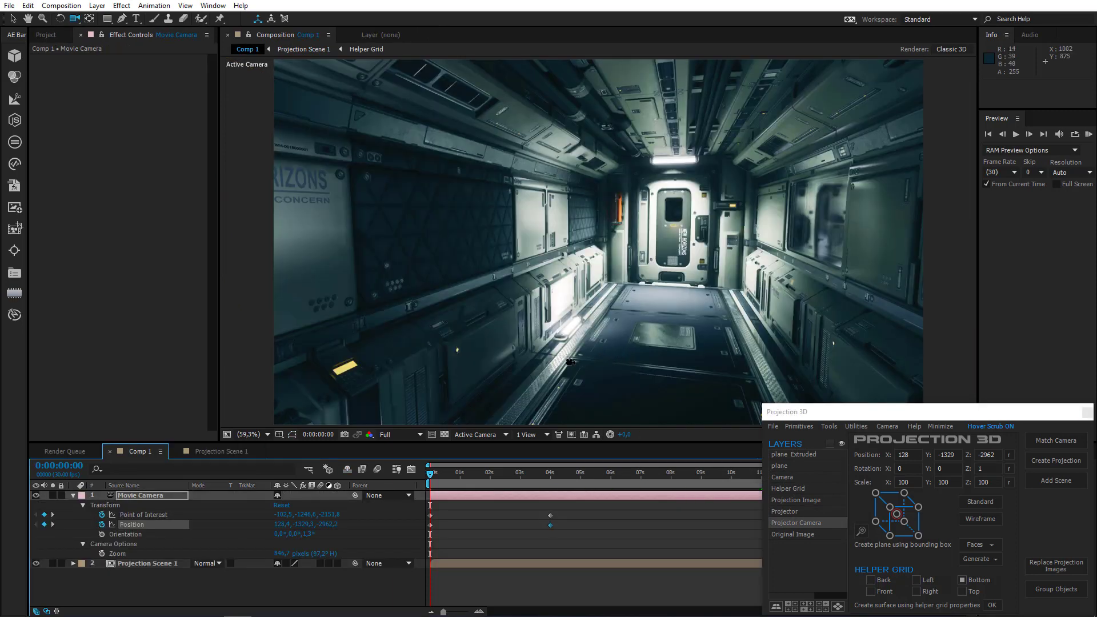
pyautogui.click(74, 495)
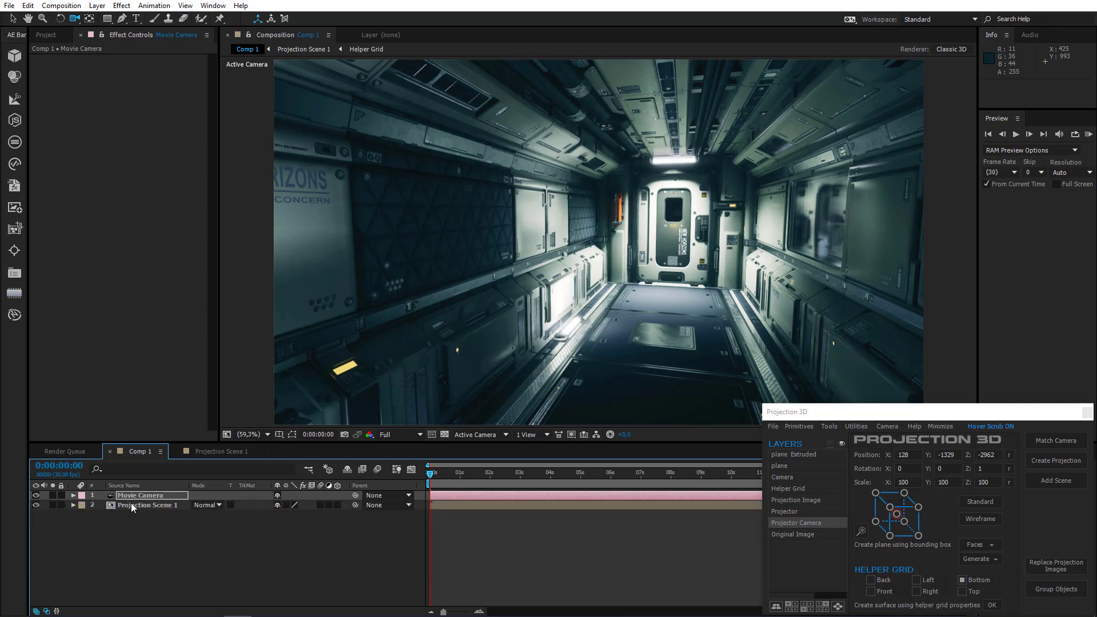
pyautogui.click(143, 505)
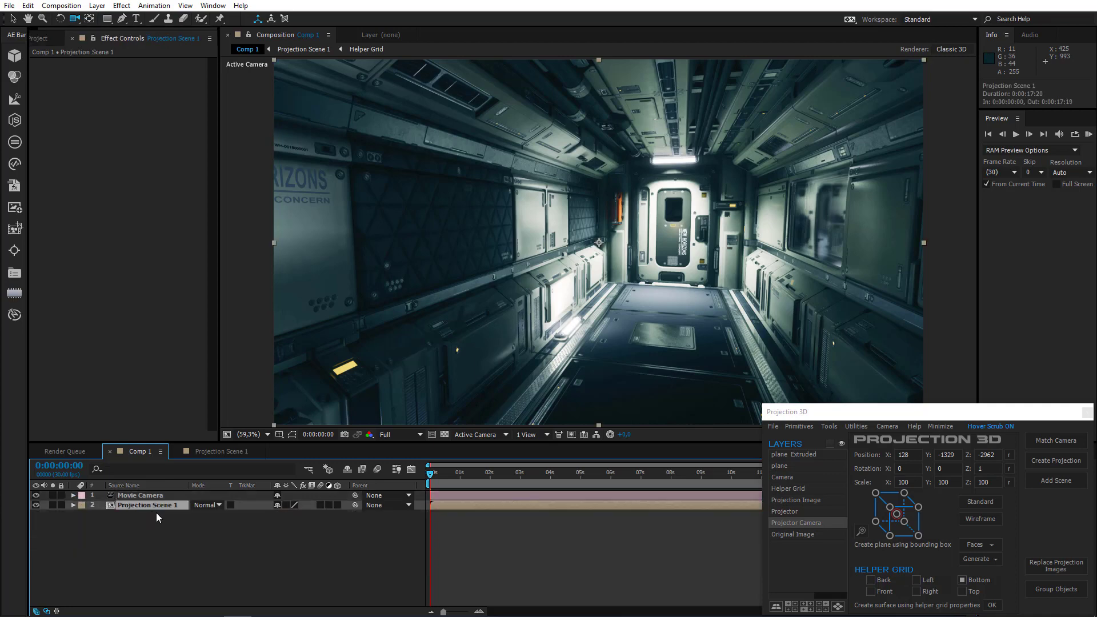